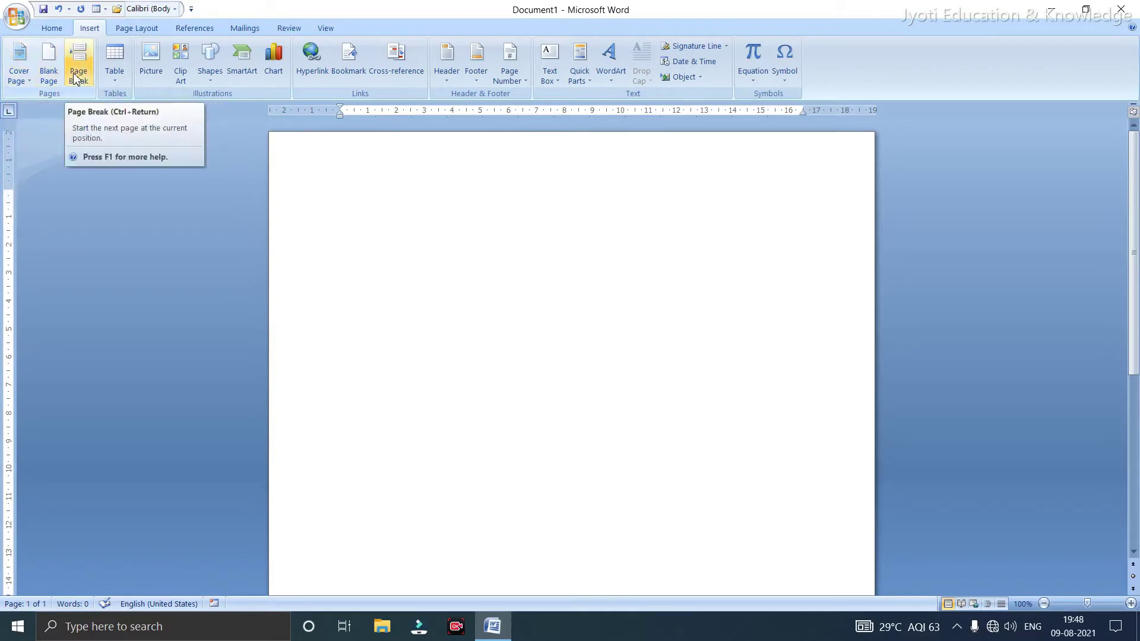
Insert the built-in Austere cover page into the blank document
click(19, 78)
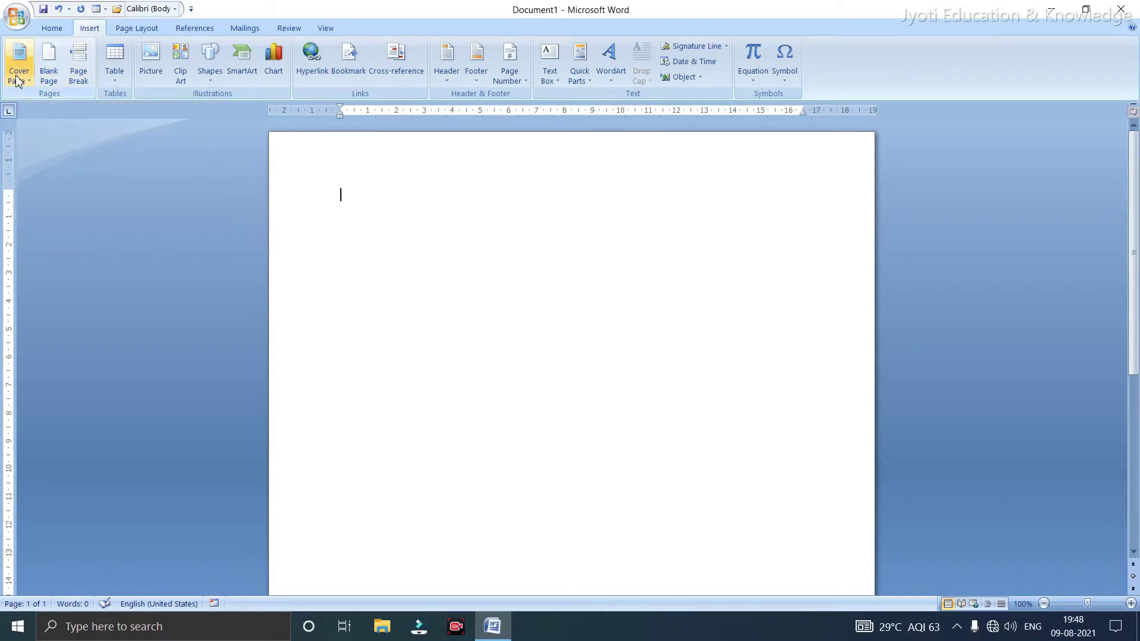
scroll(133, 243, down, 3)
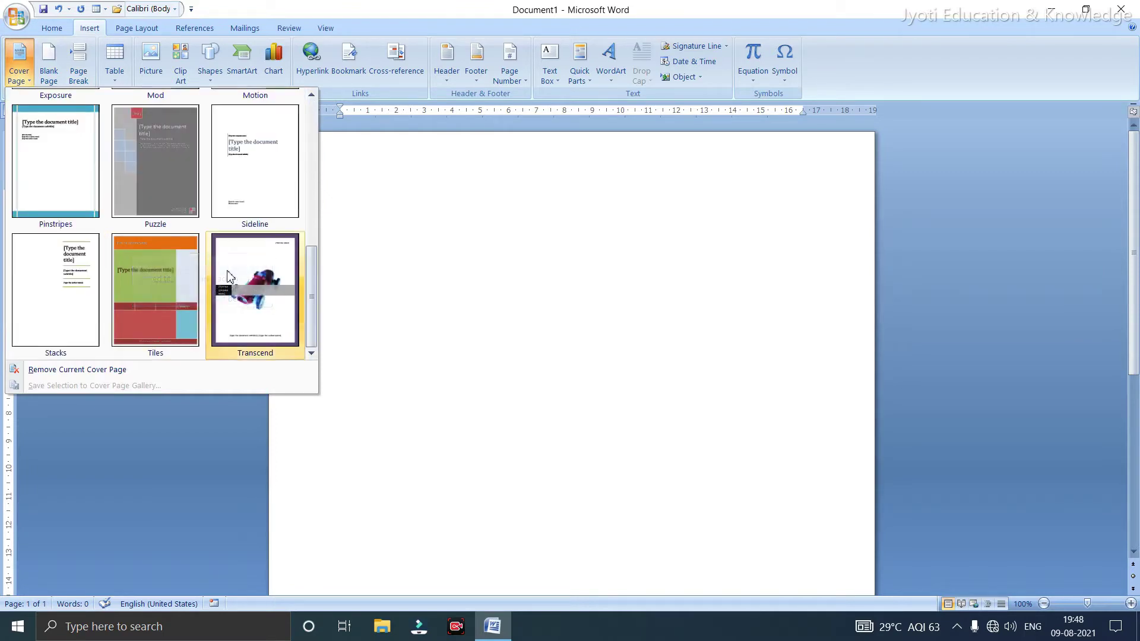
scroll(256, 285, up, 3)
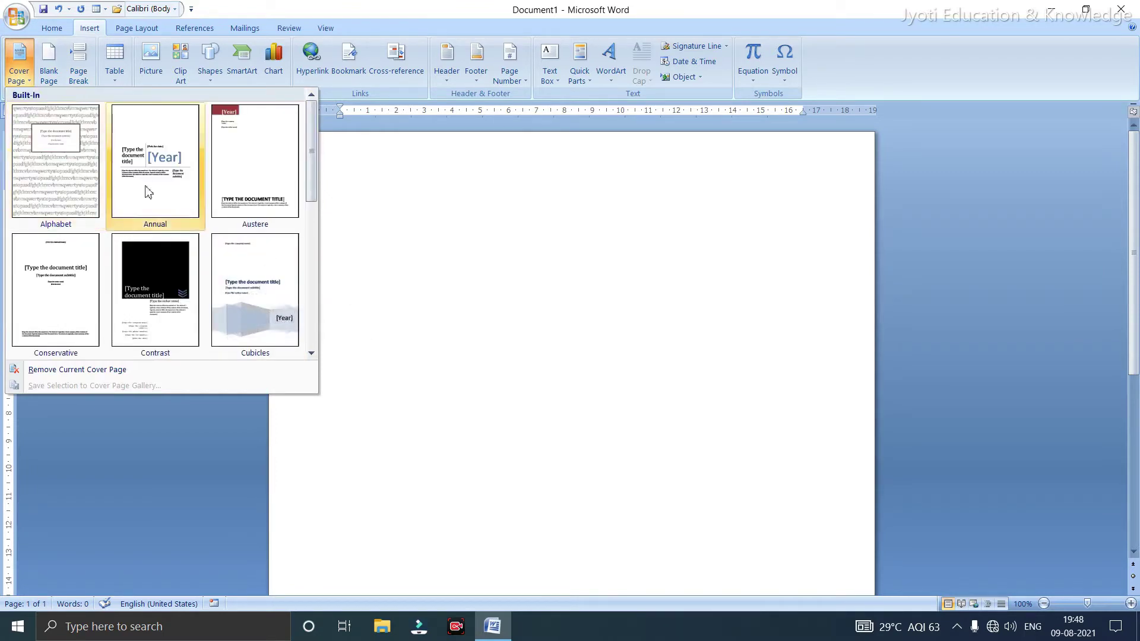
scroll(158, 283, down, 3)
scroll(212, 271, up, 3)
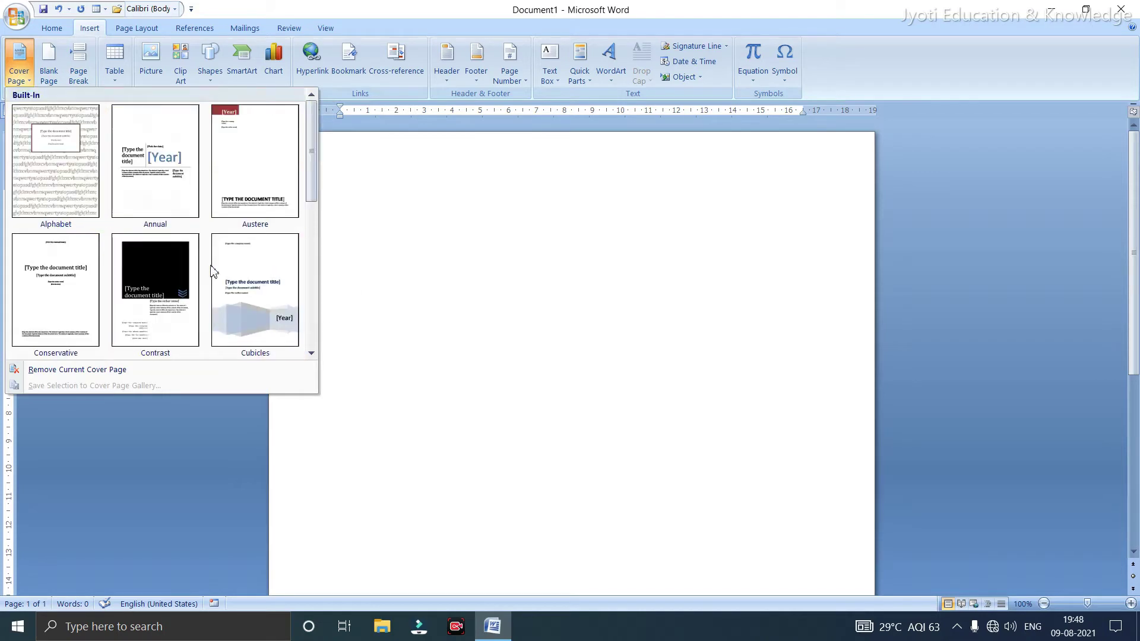
click(238, 173)
Replace the cover page with the built-in Tiles design, and remove the current cover page
click(19, 66)
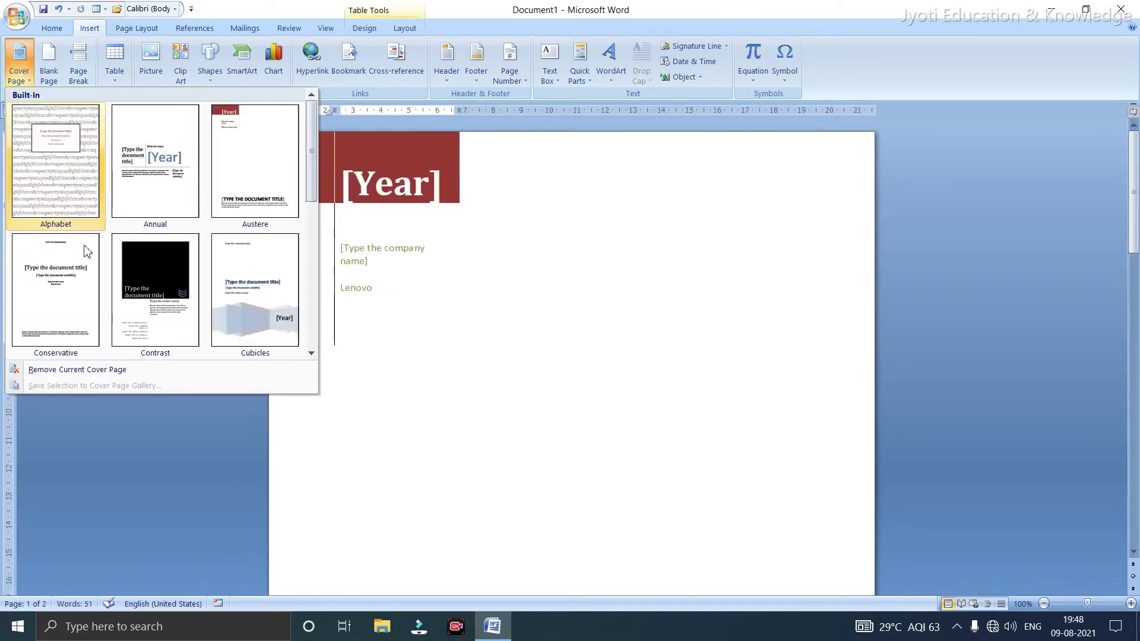
scroll(200, 291, down, 3)
click(197, 286)
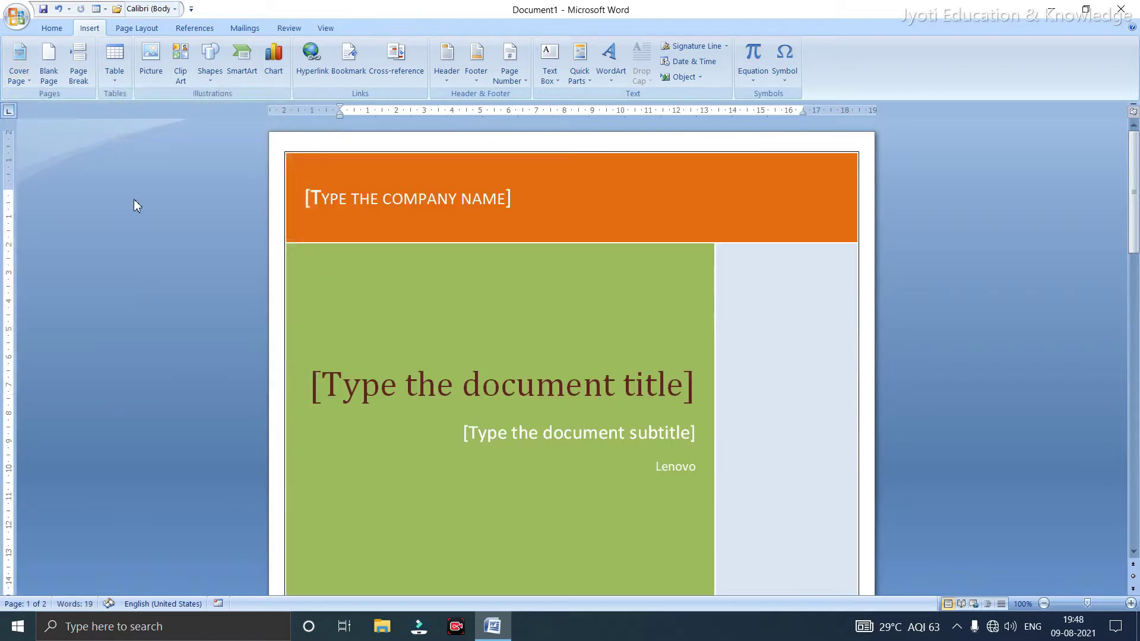
click(19, 77)
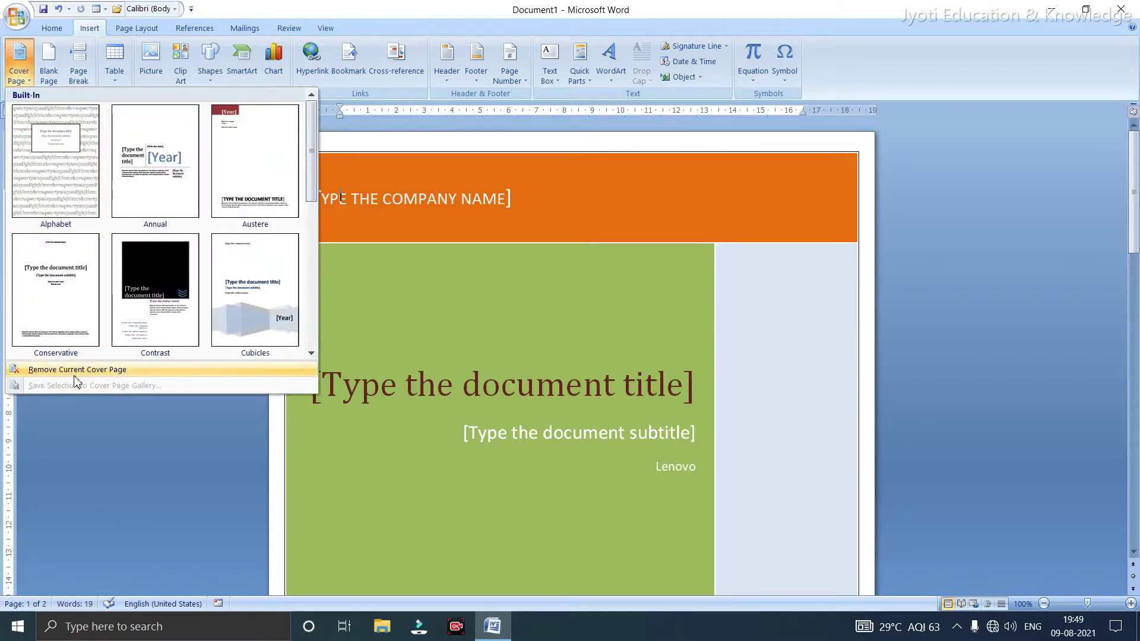
click(92, 371)
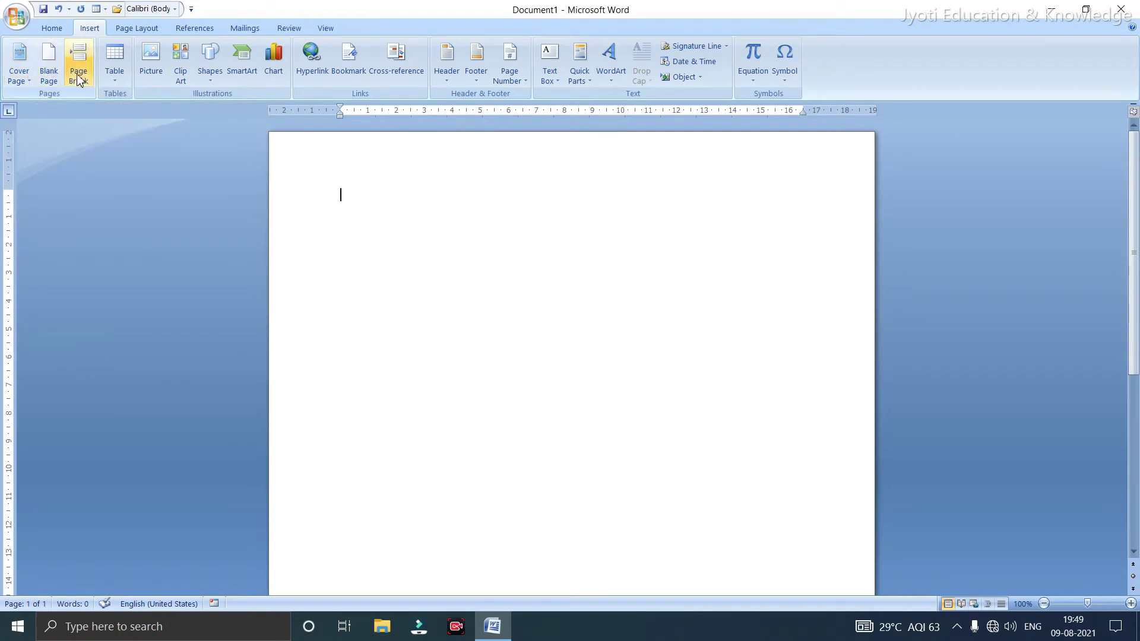
Insert a page break at the start of the blank document and look over both pages
scroll(487, 236, down, 10)
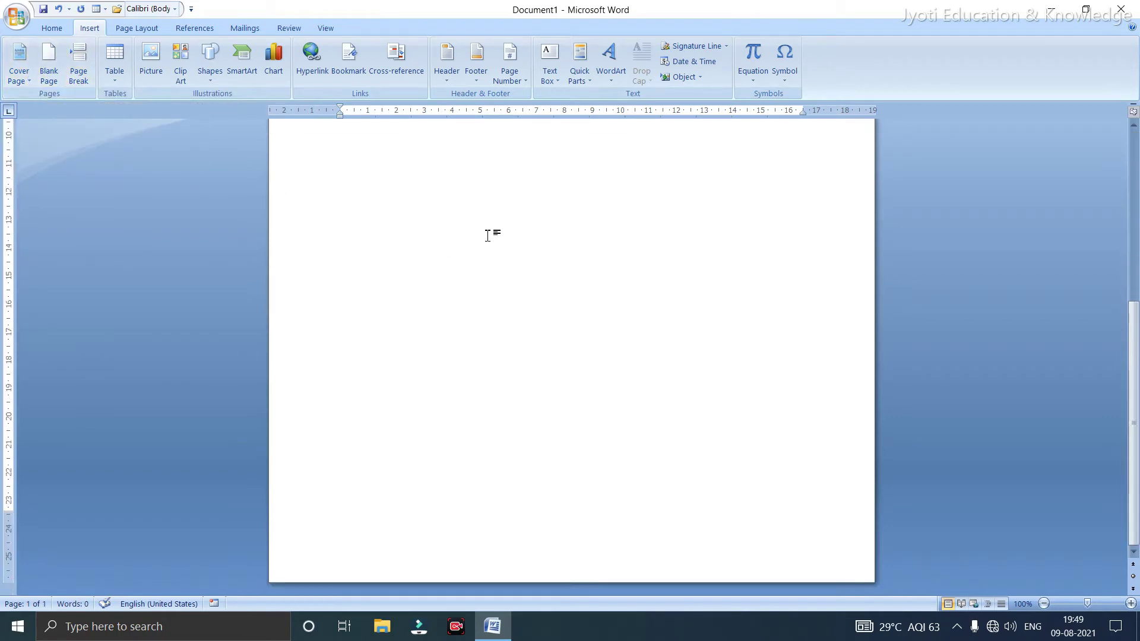
scroll(487, 236, up, 10)
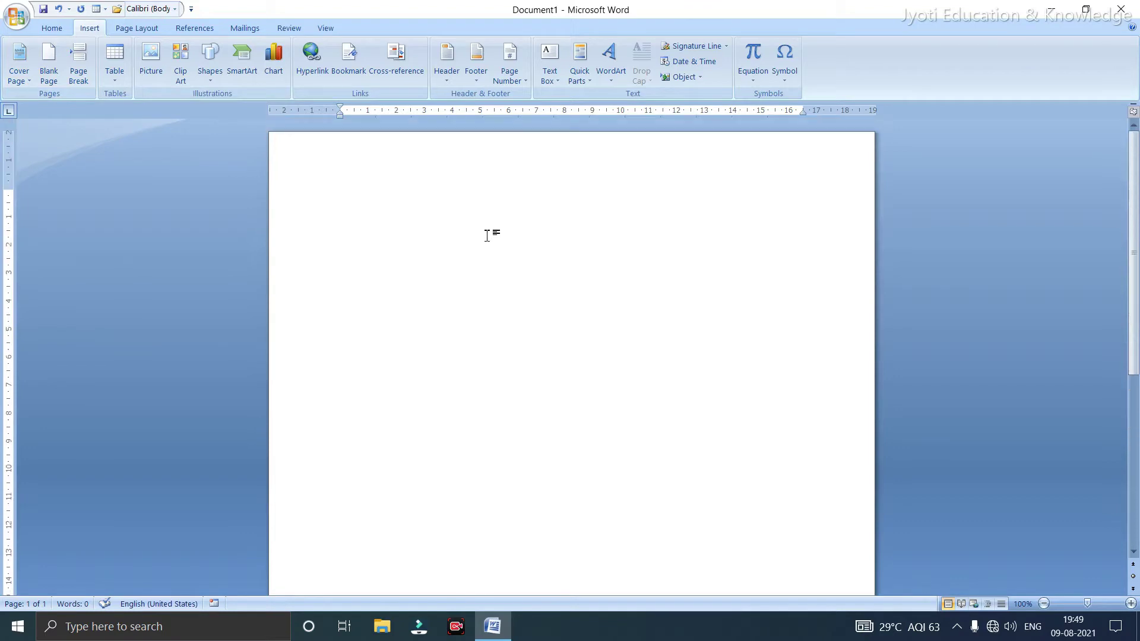
click(83, 75)
scroll(655, 354, down, 5)
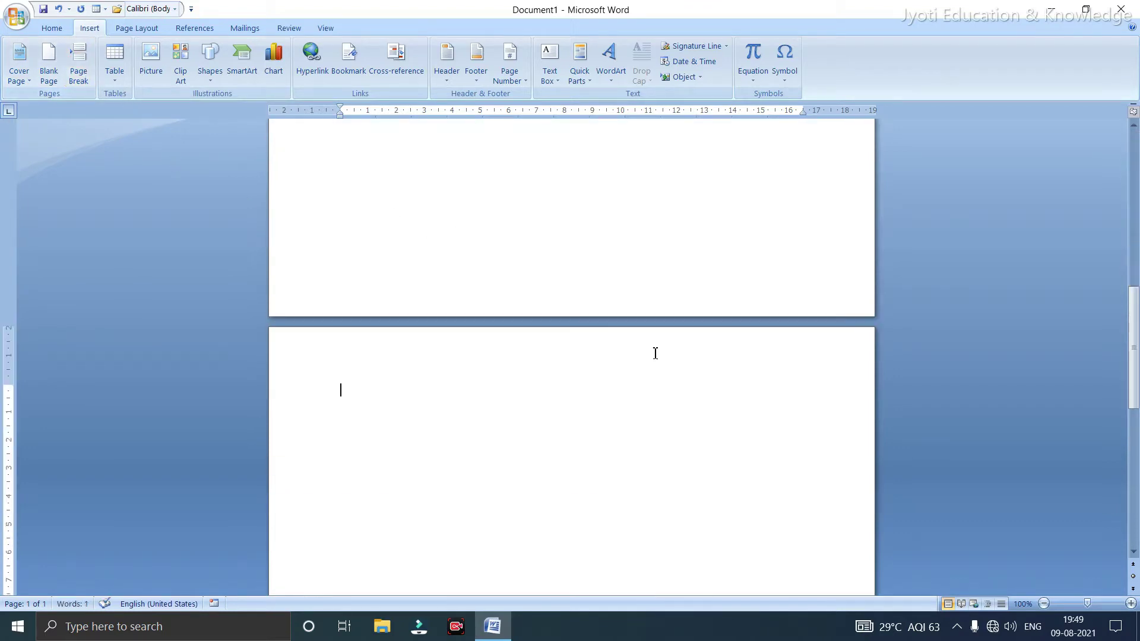
scroll(656, 354, up, 10)
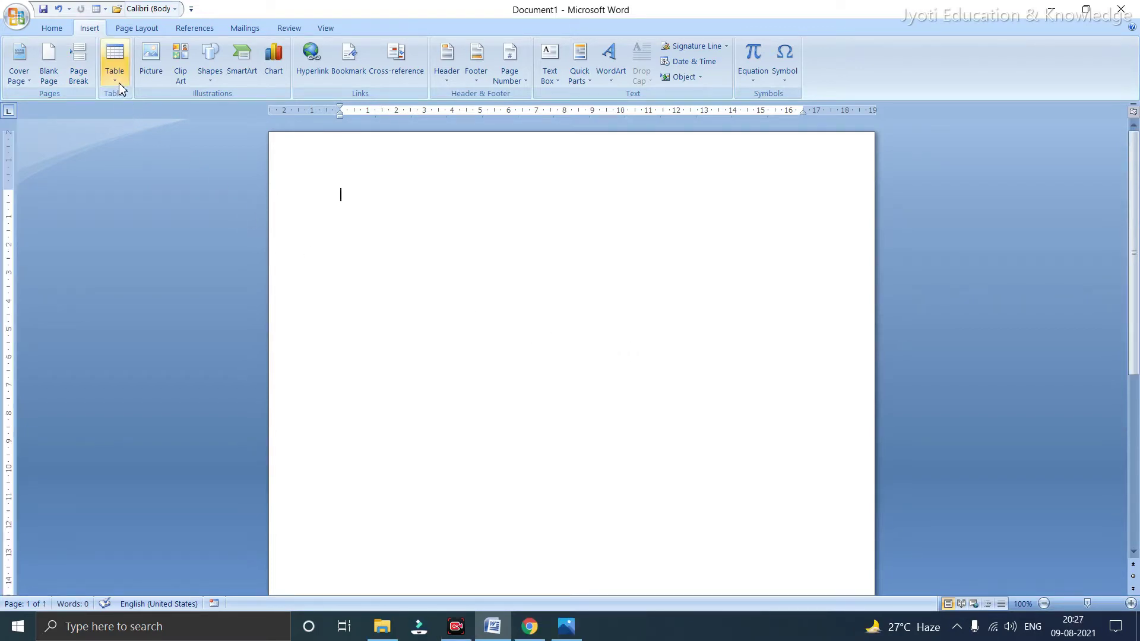
click(119, 86)
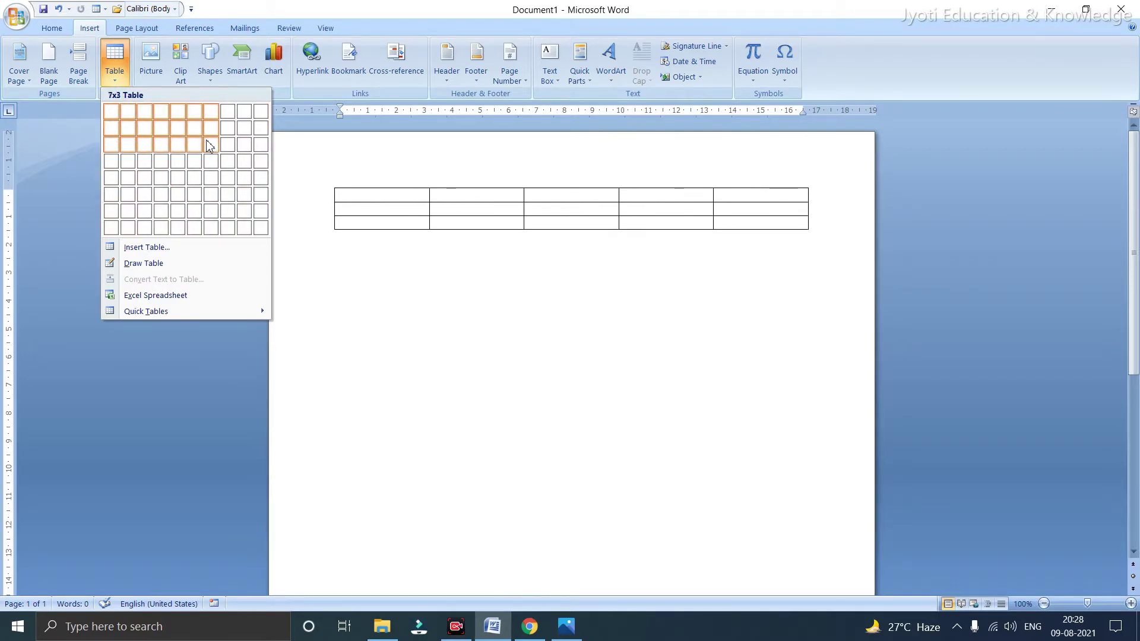
click(181, 252)
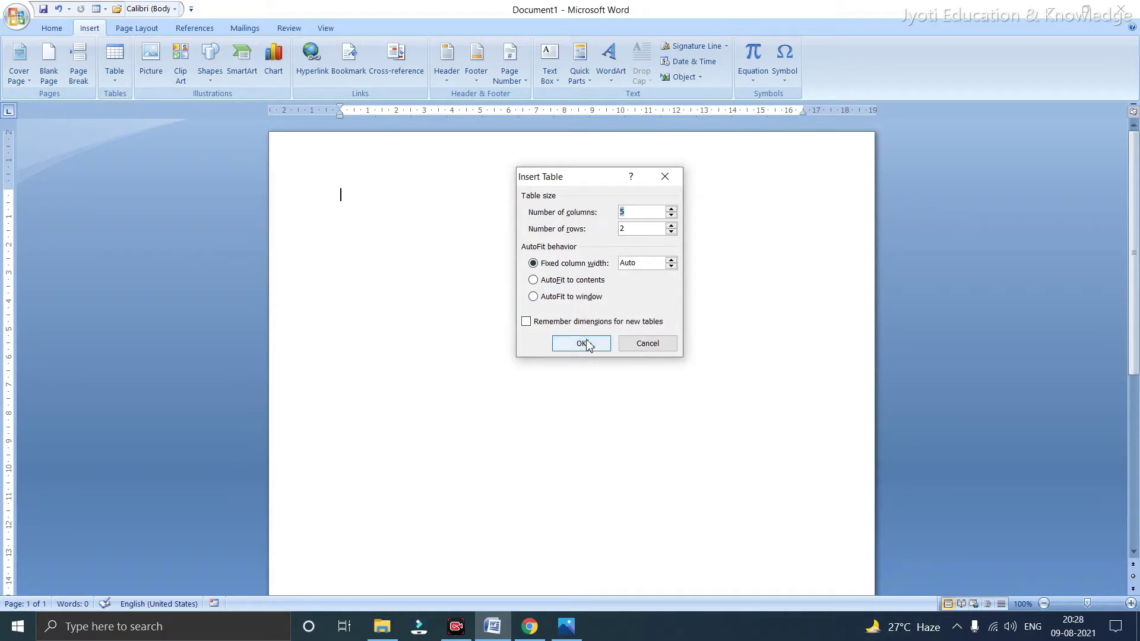
click(644, 344)
Draw a trial table about 17.5 cm wide and 6 cm high with one row line near its upper edge, and delete it
click(114, 63)
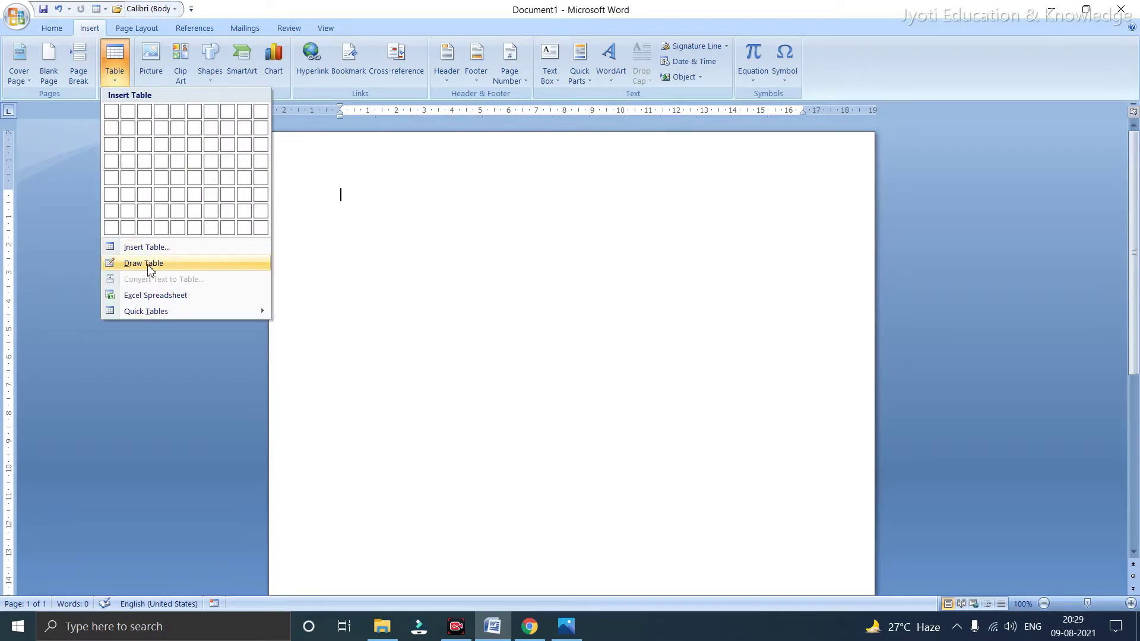
click(193, 264)
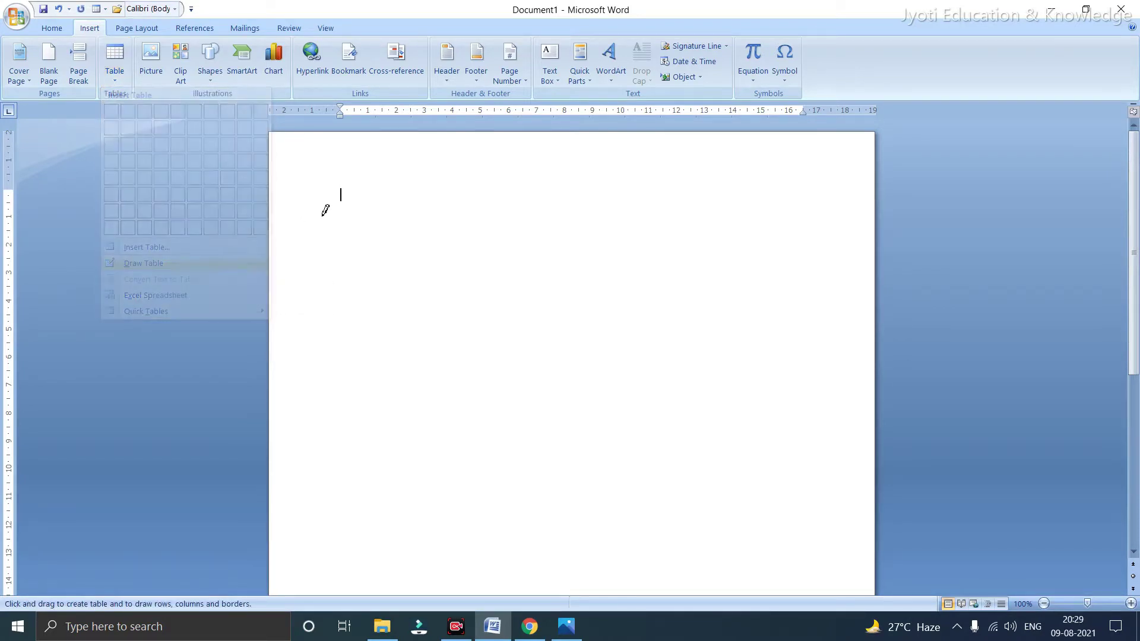
mouse_move(319, 192)
mouse_down()
mouse_move(427, 314)
mouse_move(795, 323)
mouse_move(810, 357)
mouse_up()
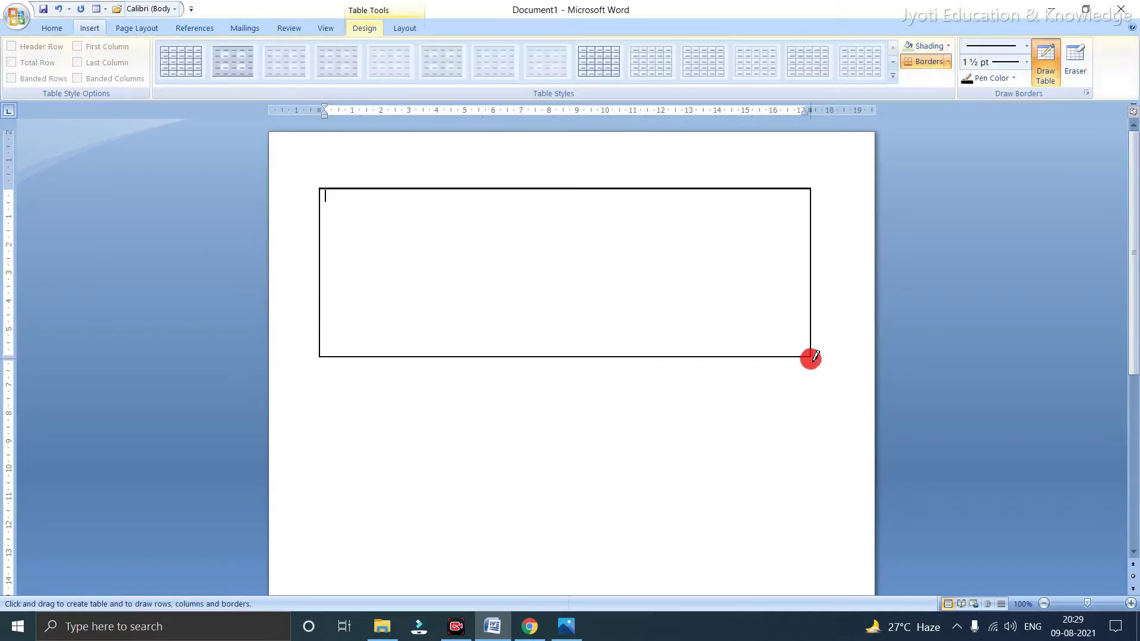
drag(323, 215, 800, 209)
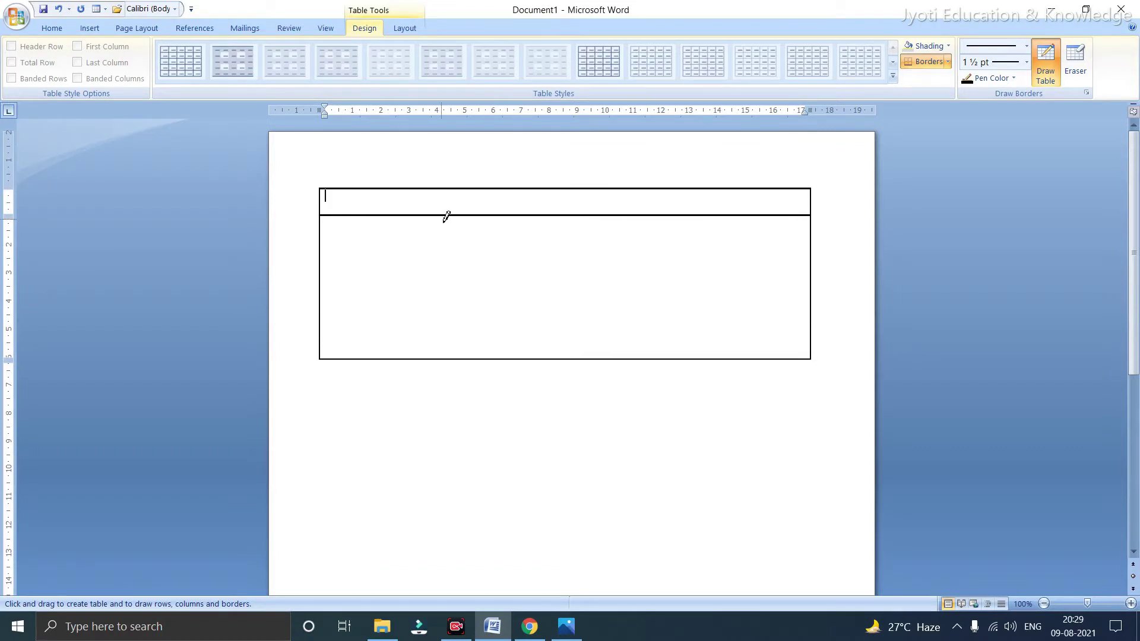
key(Escape)
click(315, 185)
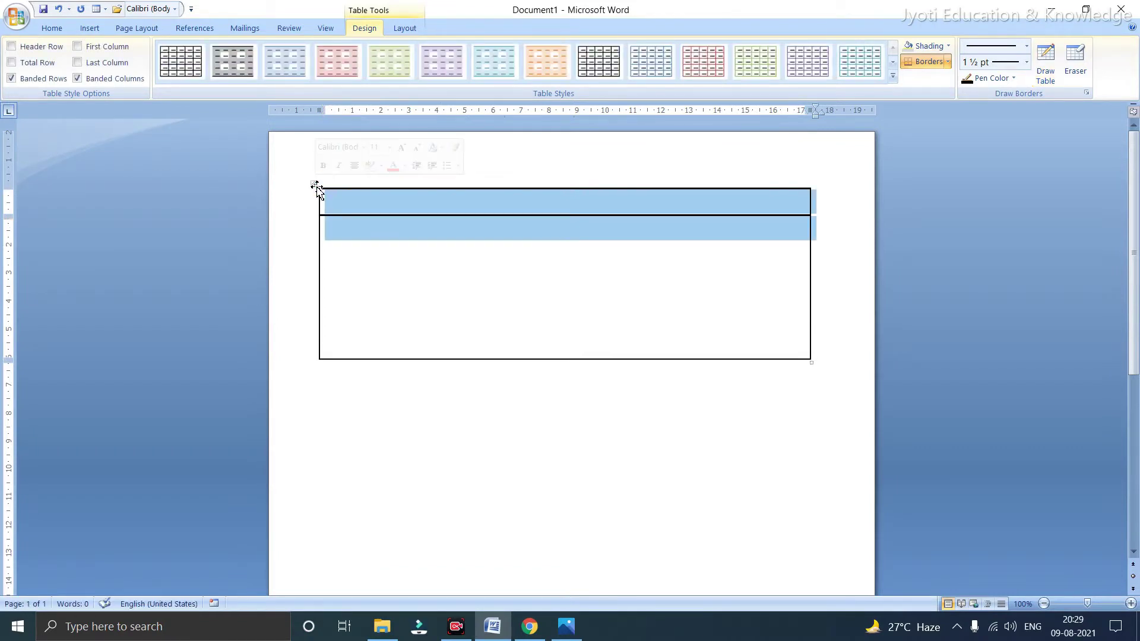
key(BackSpace)
Place the document window beside the free-payment-receipt-template.jpg image in Photos, and widen it up to the image
key(super+Right)
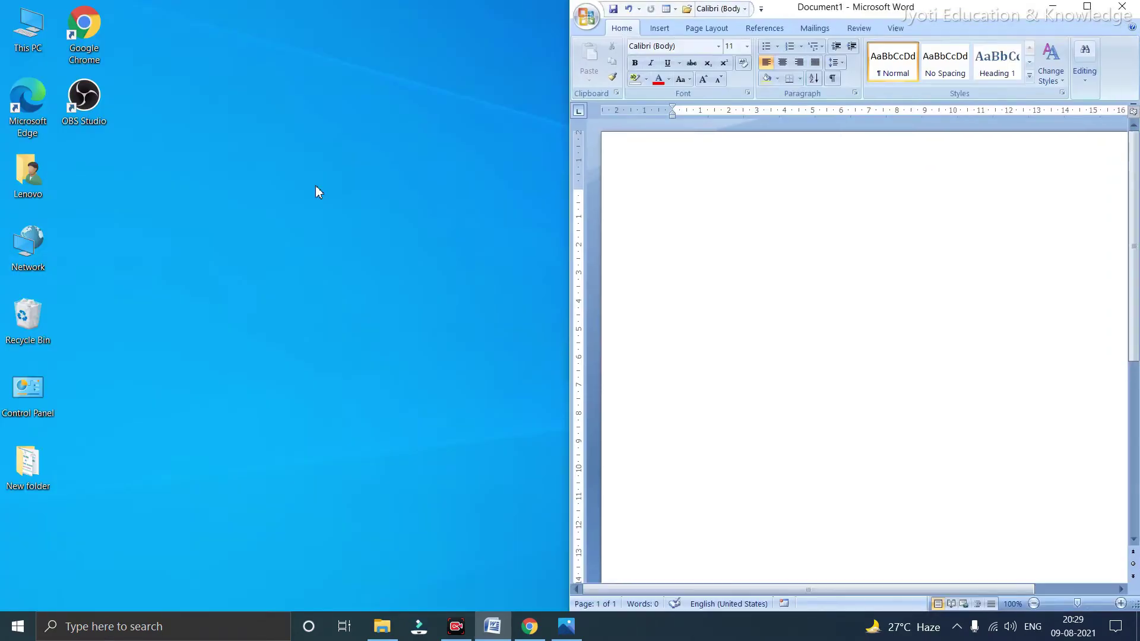
click(567, 627)
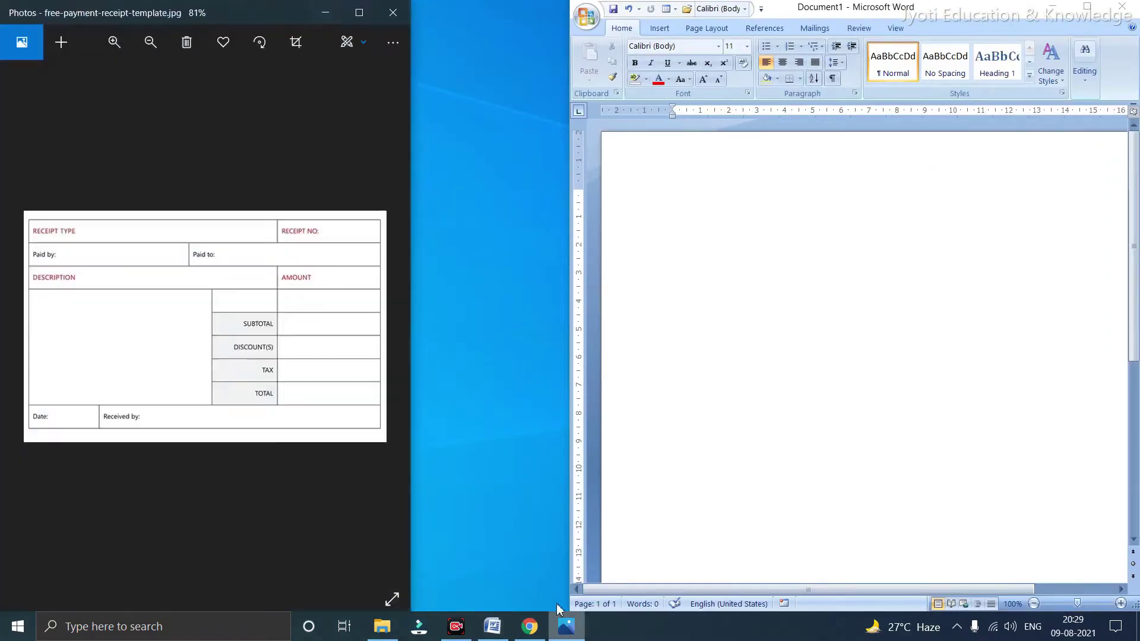
drag(570, 312, 396, 337)
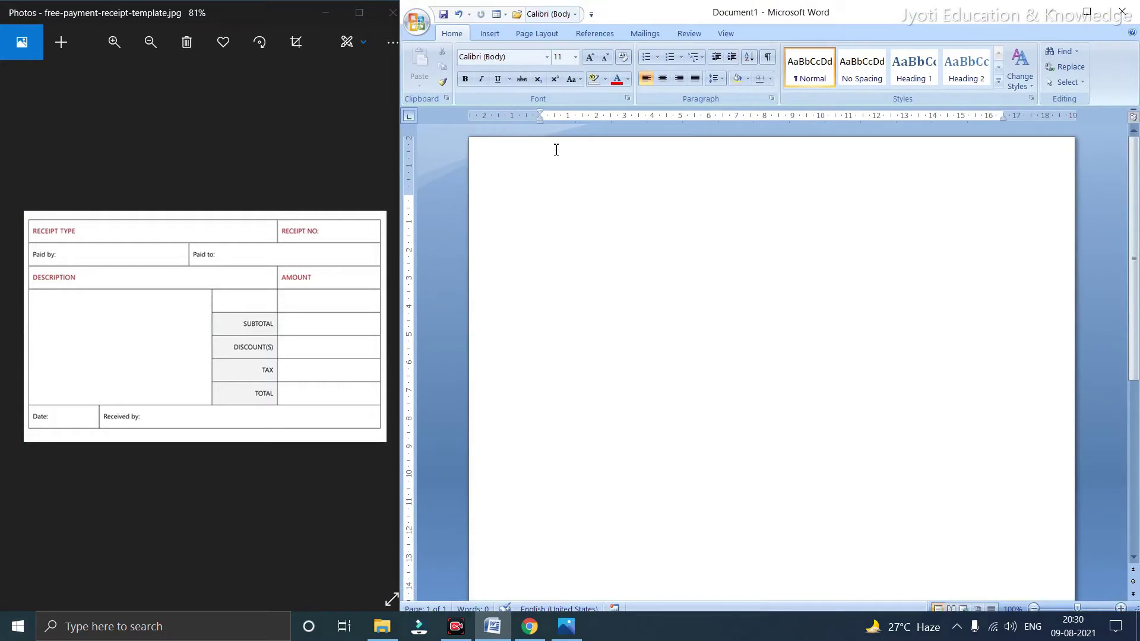
Draw a table outline about 18.5 cm wide and 9 cm high on the page with the Draw Table tool
click(490, 33)
click(515, 83)
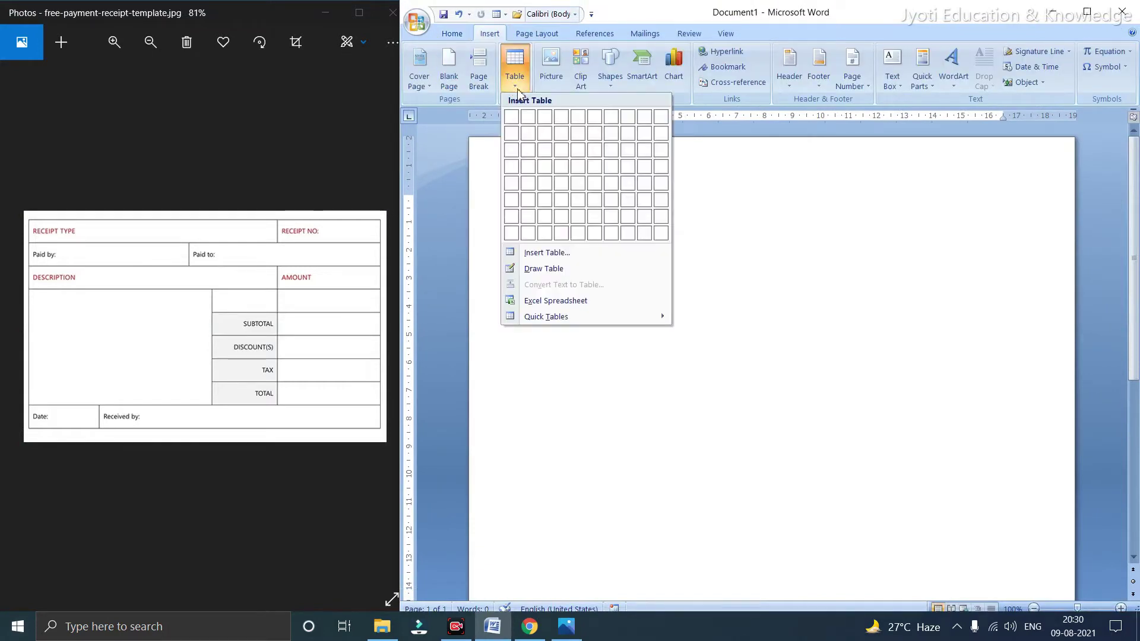
click(541, 268)
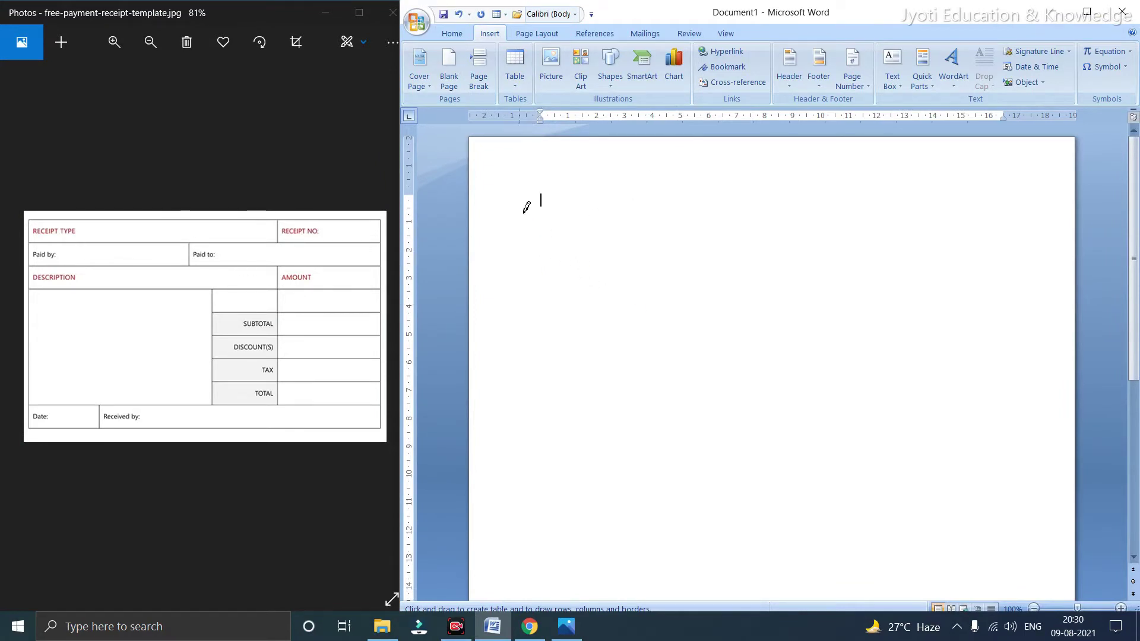
mouse_move(522, 209)
mouse_down()
mouse_move(614, 385)
mouse_move(1043, 453)
mouse_move(1038, 443)
mouse_up()
Draw four full-width row lines in the table: three forming narrow upper rows and one forming a narrow last row
drag(526, 220, 903, 217)
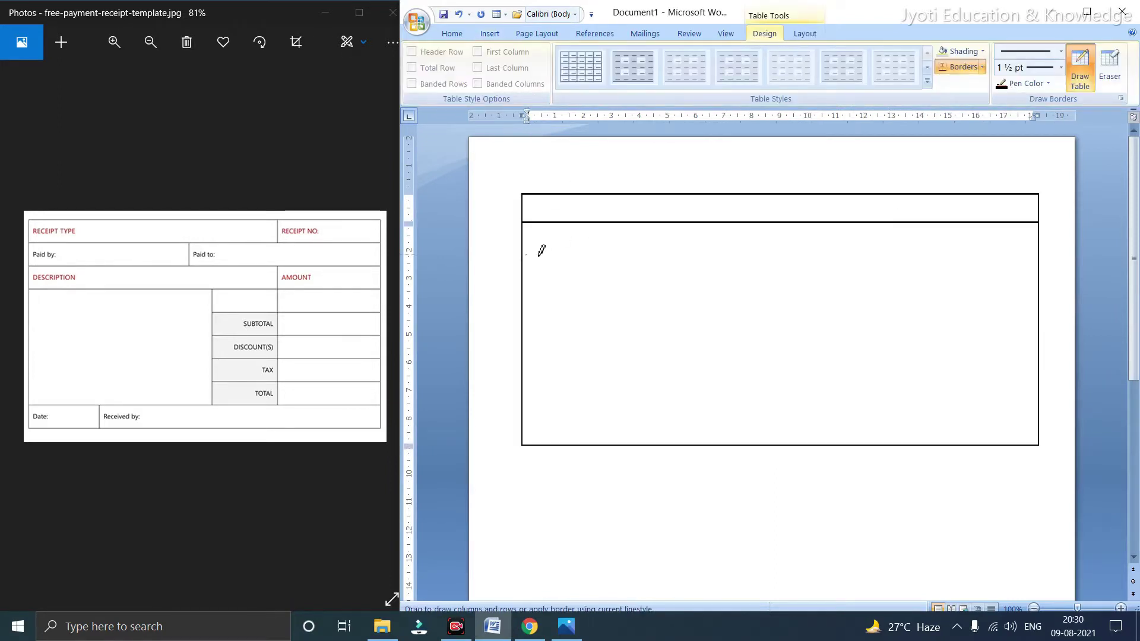
drag(540, 252, 923, 246)
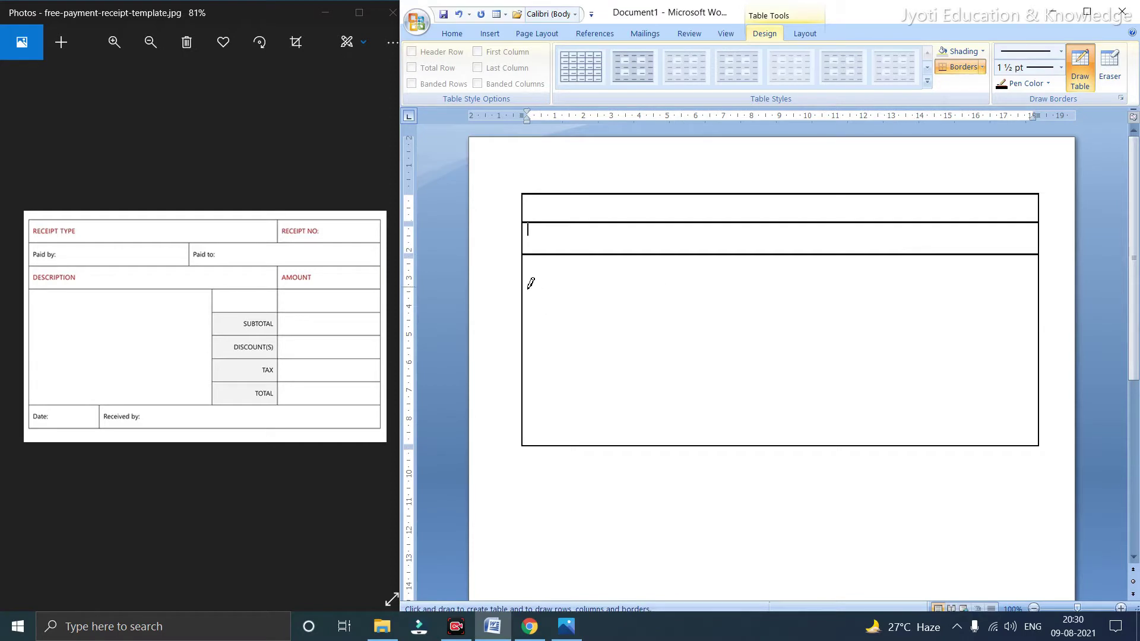
mouse_move(531, 283)
mouse_down()
mouse_move(896, 274)
mouse_move(896, 287)
mouse_up()
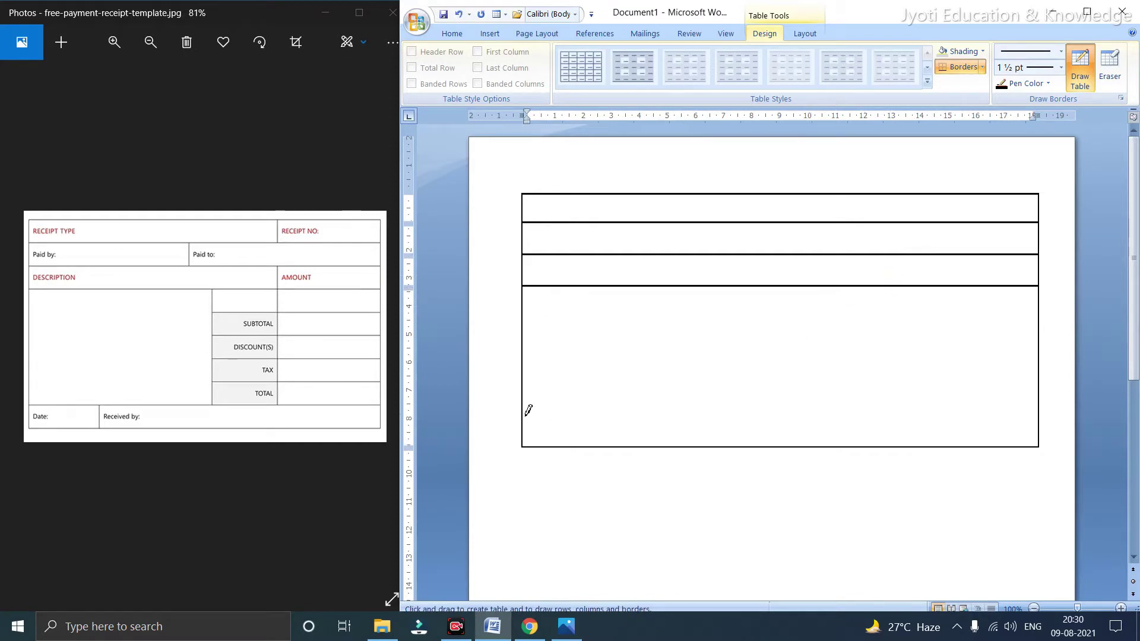
drag(526, 417, 968, 402)
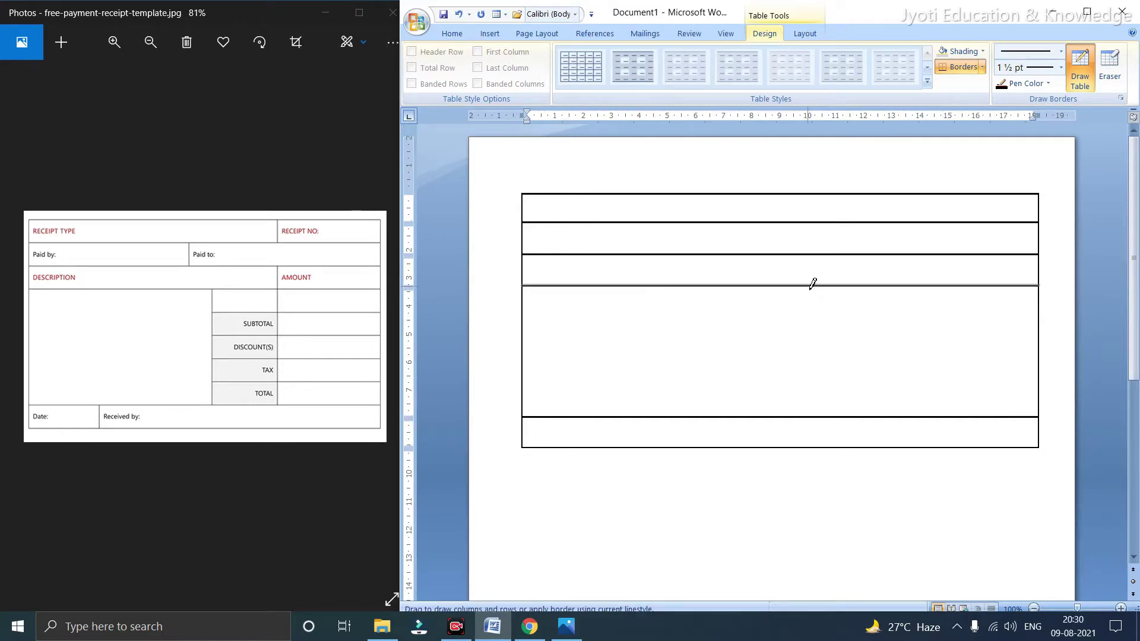
Draw vertical dividers matching the receipt template: two in the tall fourth row and one in each of the other rows
drag(810, 287, 809, 415)
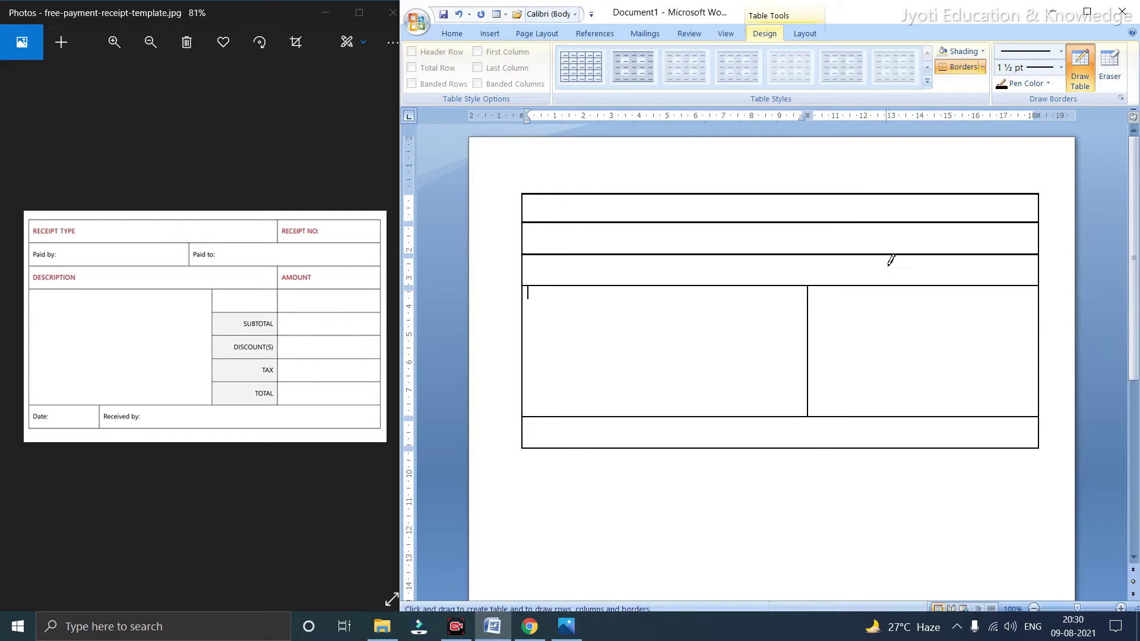
drag(888, 255, 901, 361)
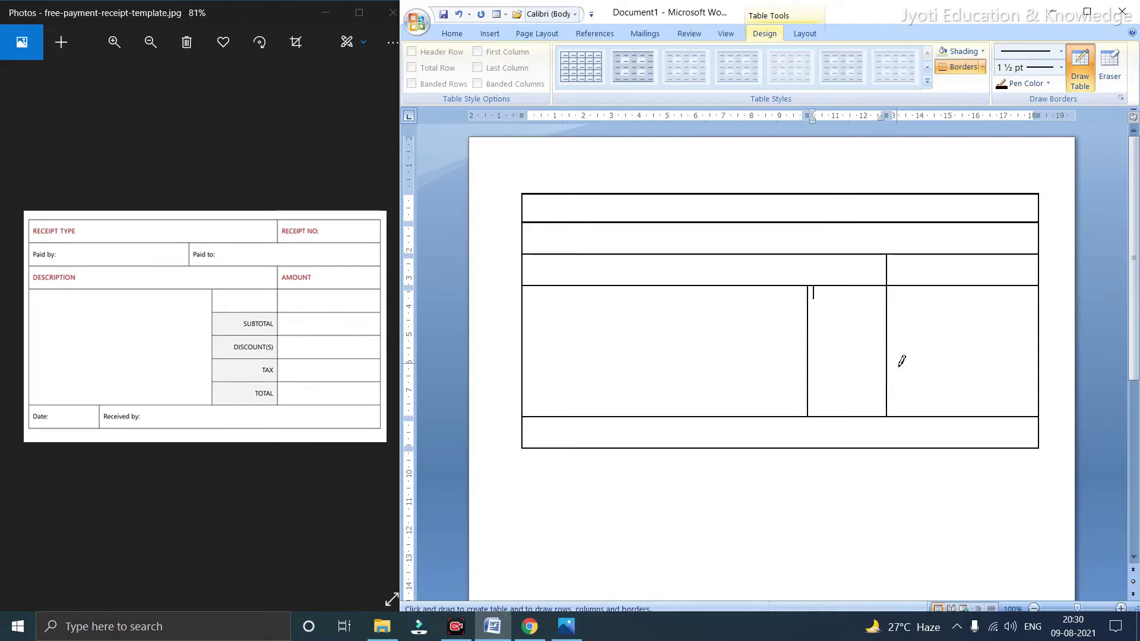
mouse_move(888, 195)
mouse_down()
mouse_move(888, 223)
mouse_move(891, 208)
mouse_up()
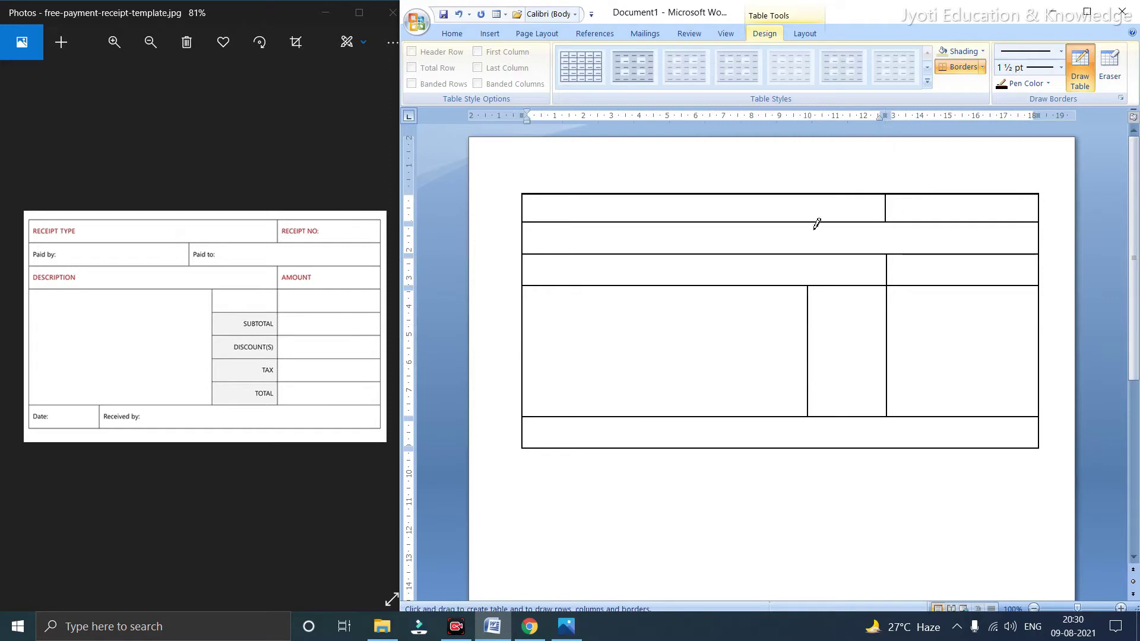
drag(758, 222, 754, 249)
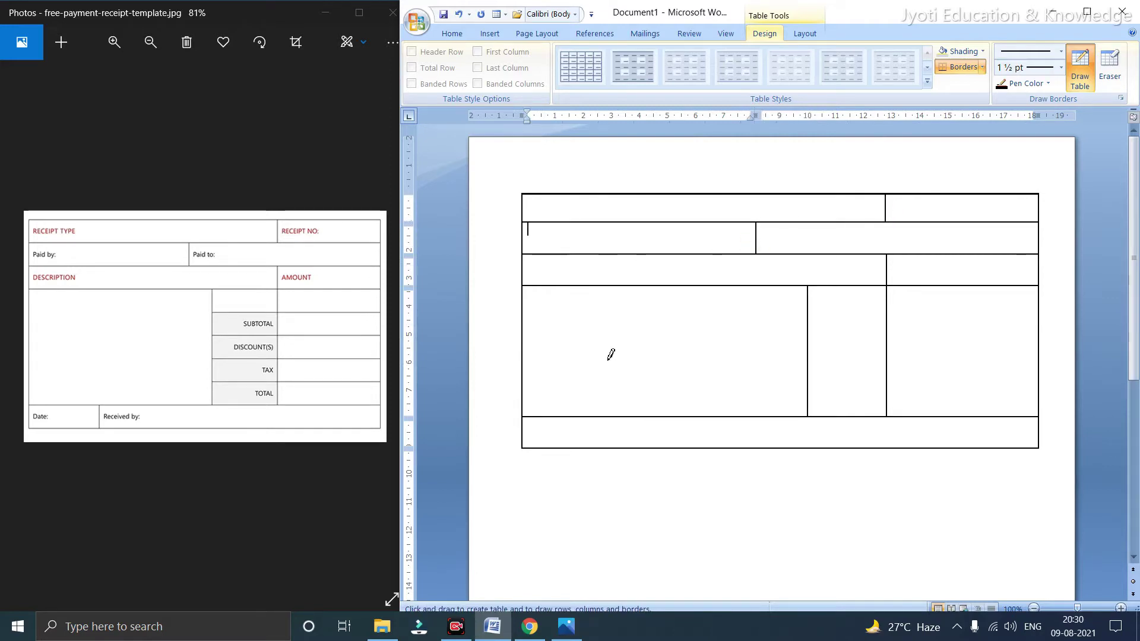
drag(611, 422, 612, 432)
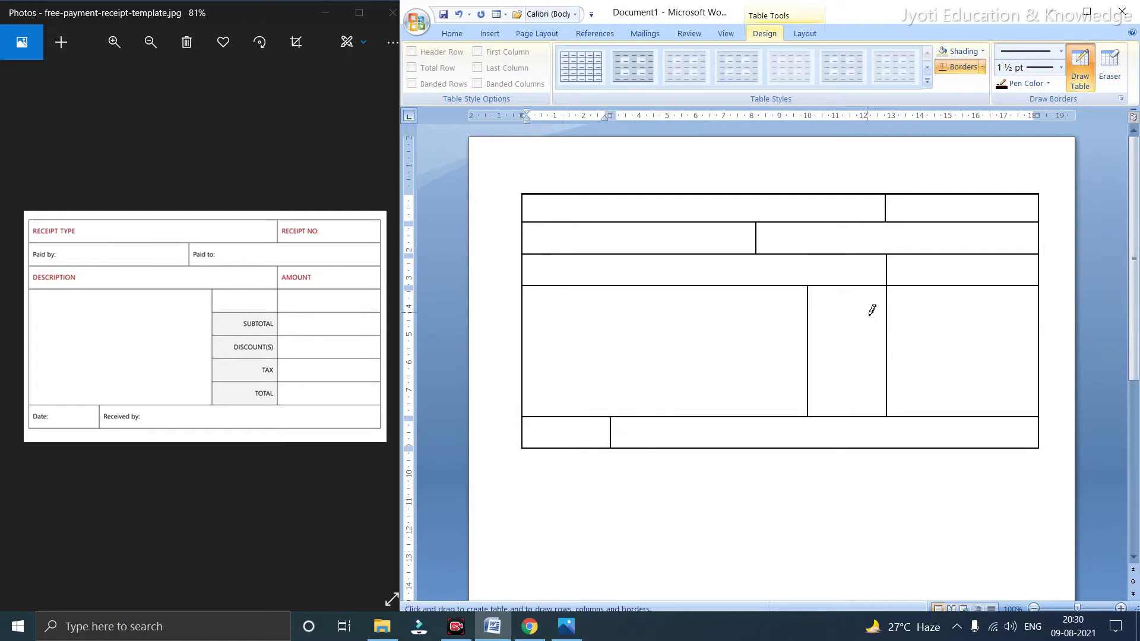
Draw four horizontal lines across the two right-hand columns of the tall row, dividing them into five rows
drag(810, 312, 944, 311)
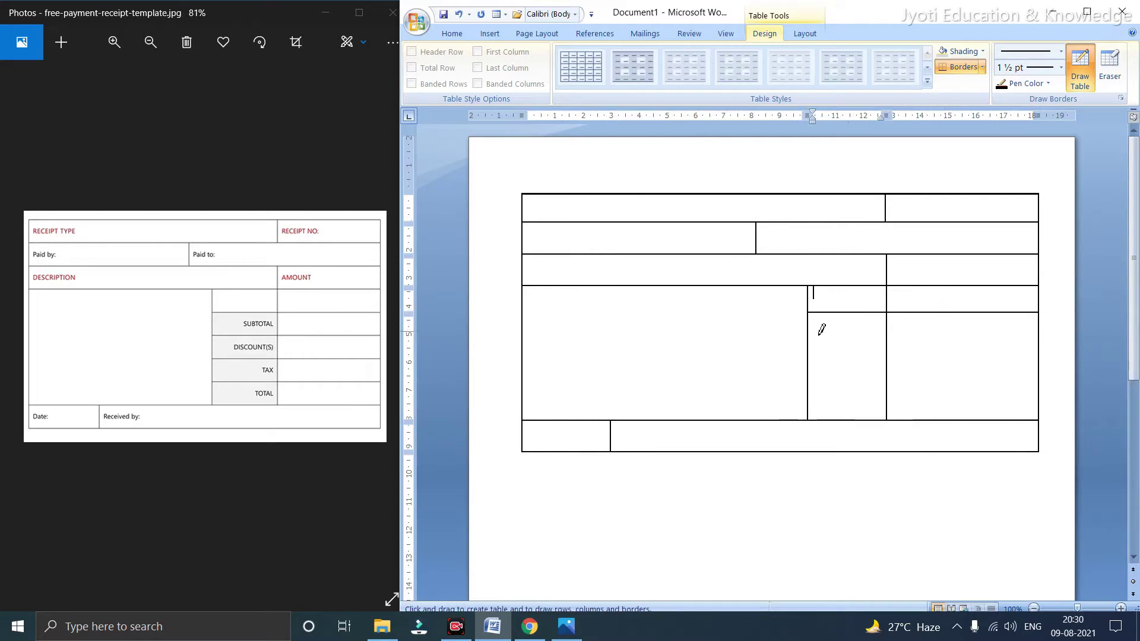
mouse_move(811, 338)
mouse_down()
mouse_move(832, 329)
mouse_move(927, 338)
mouse_up()
drag(817, 361, 944, 362)
drag(812, 391, 978, 397)
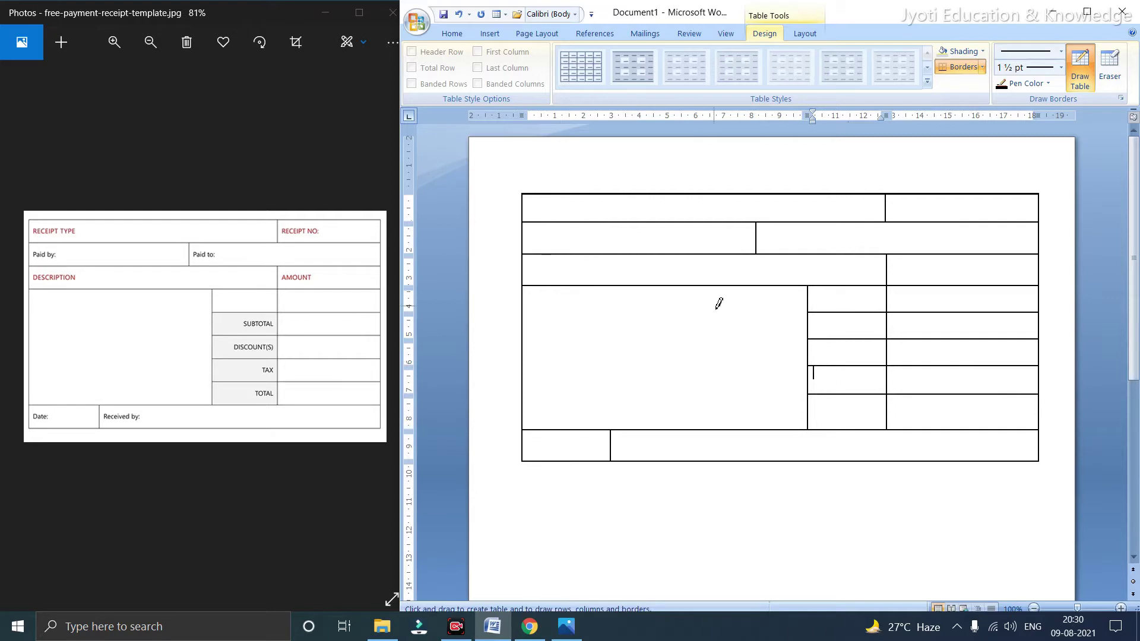
Draw extra vertical dividers with the Draw Table tool: one near the left edge through rows two and three, and one through rows one and two
key(Escape)
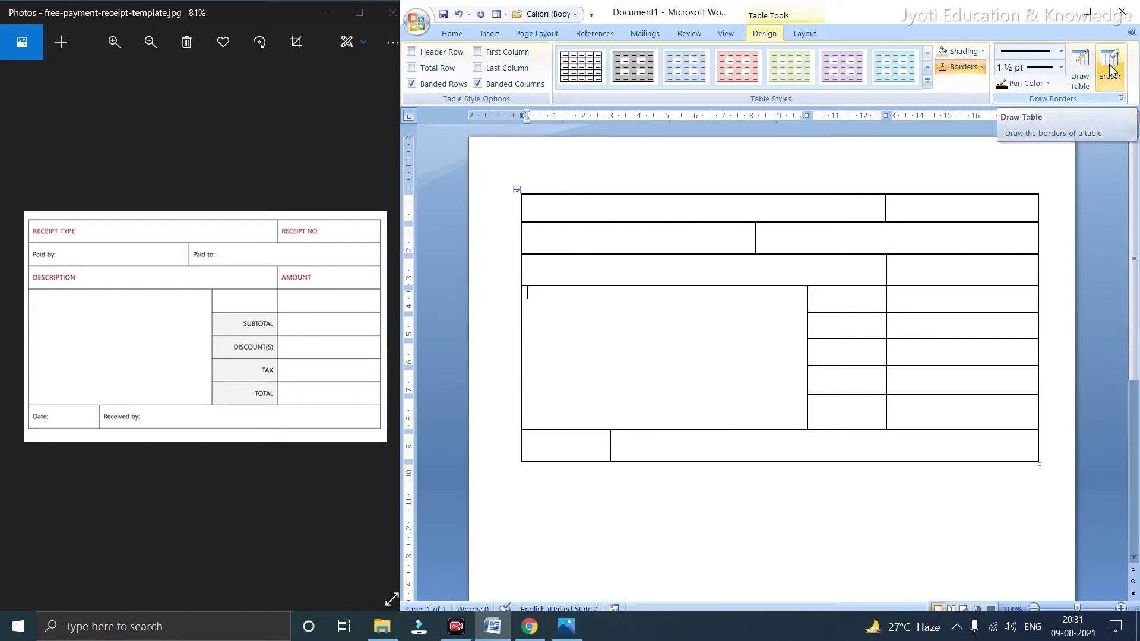
click(1079, 80)
click(1079, 80)
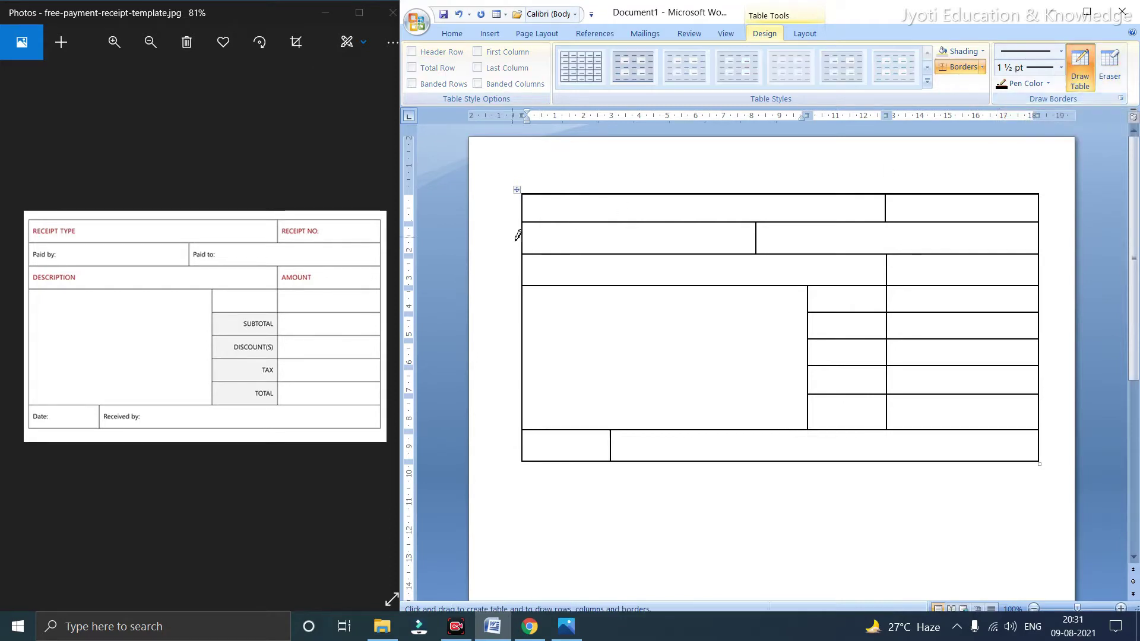
click(556, 224)
drag(557, 224, 553, 285)
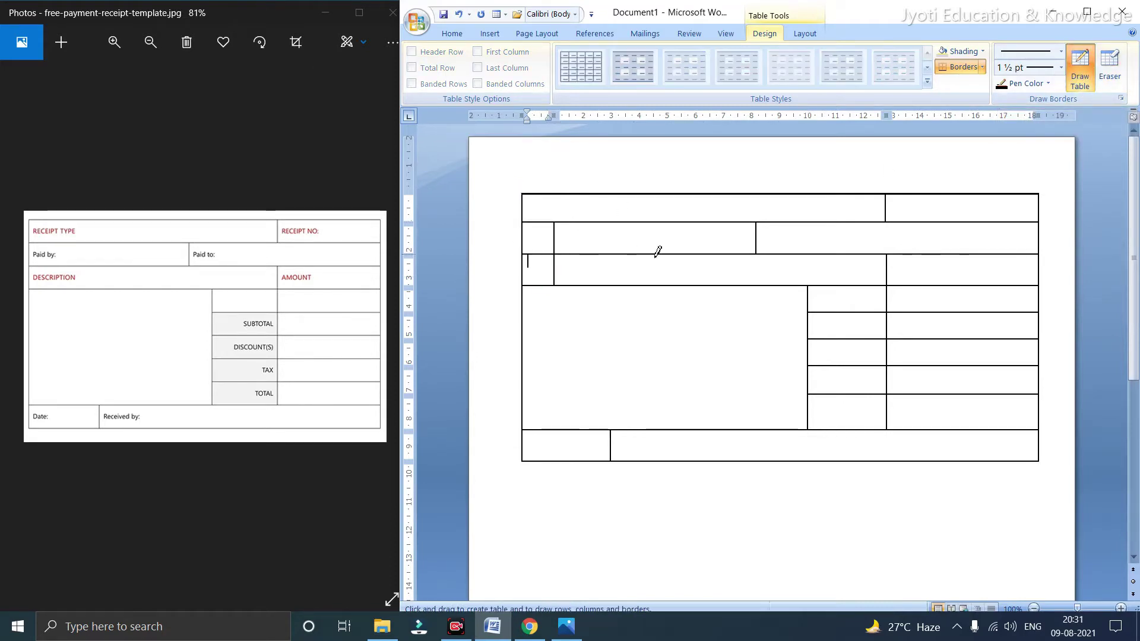
drag(692, 193, 692, 224)
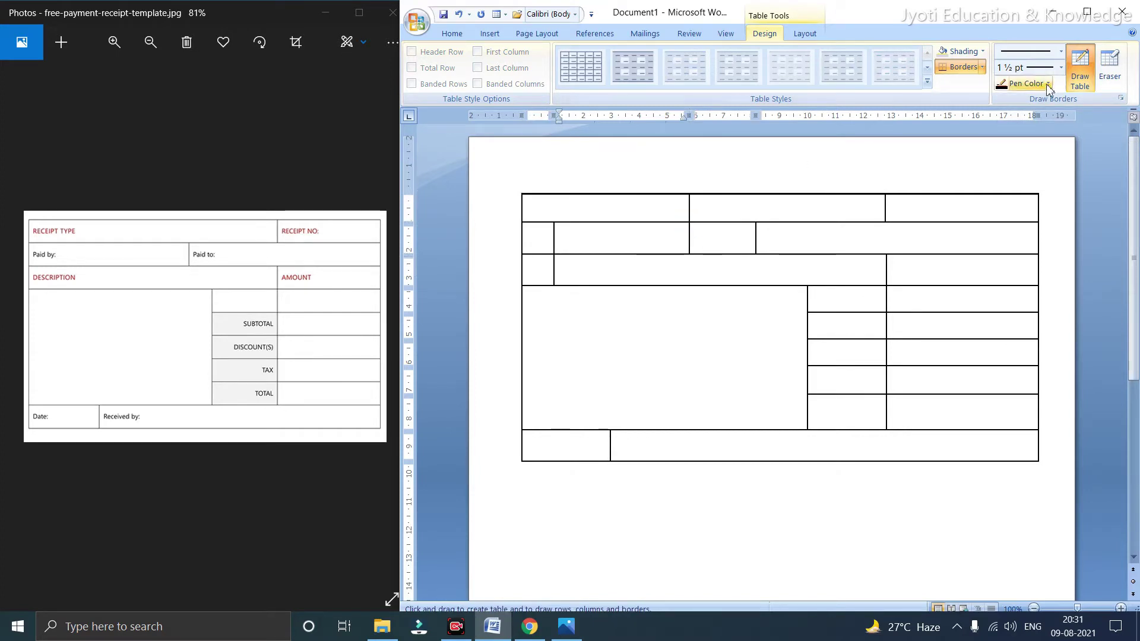
Erase the extra vertical dividers from the first three rows with the table Eraser
click(1114, 67)
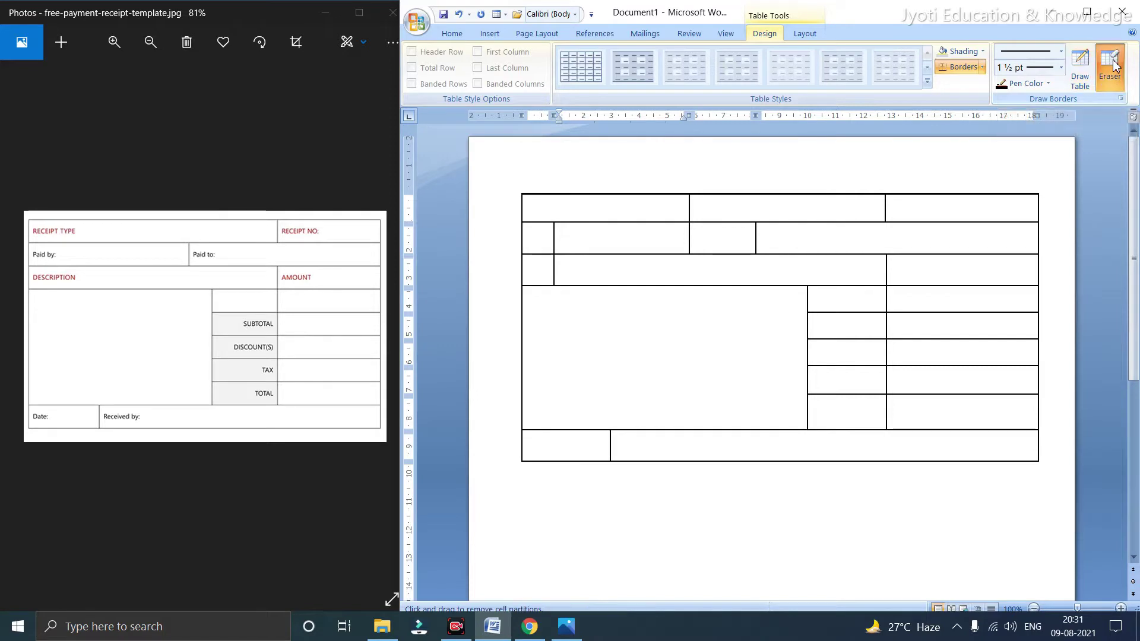
click(690, 208)
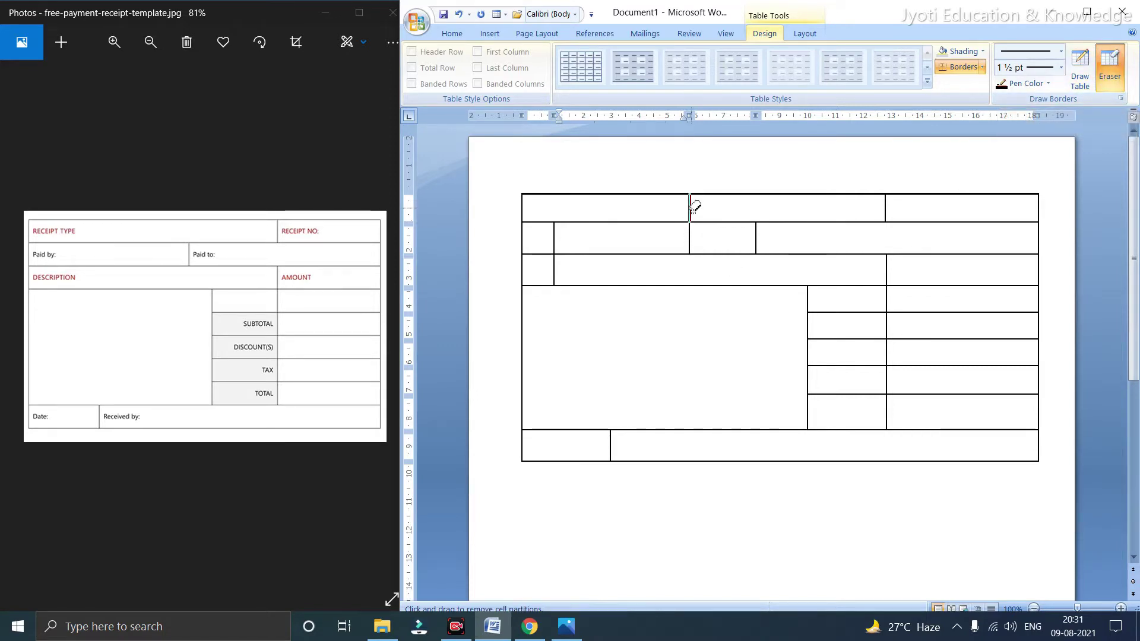
click(691, 242)
click(554, 238)
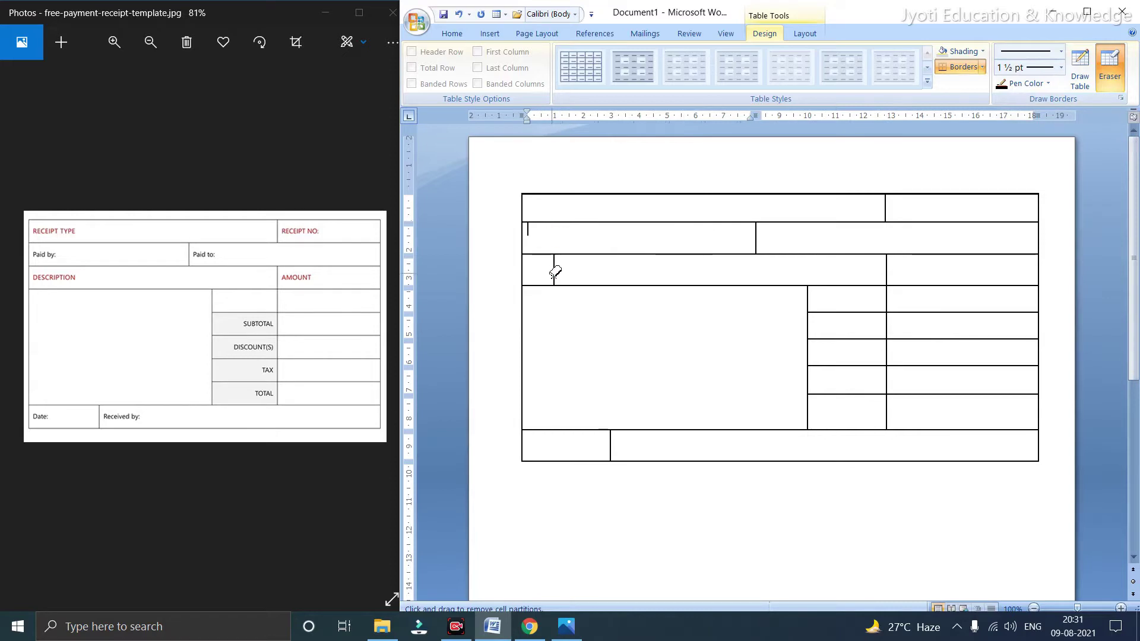
click(555, 268)
key(Escape)
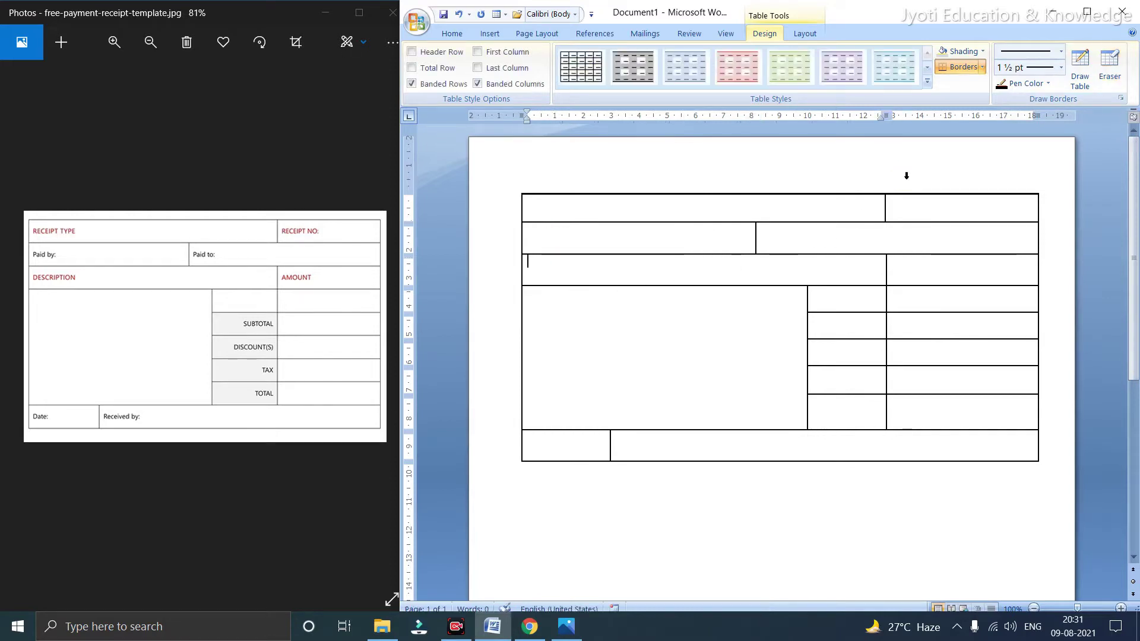
Maximize the document window and apply red borders to the entire receipt table with the All setting
click(900, 245)
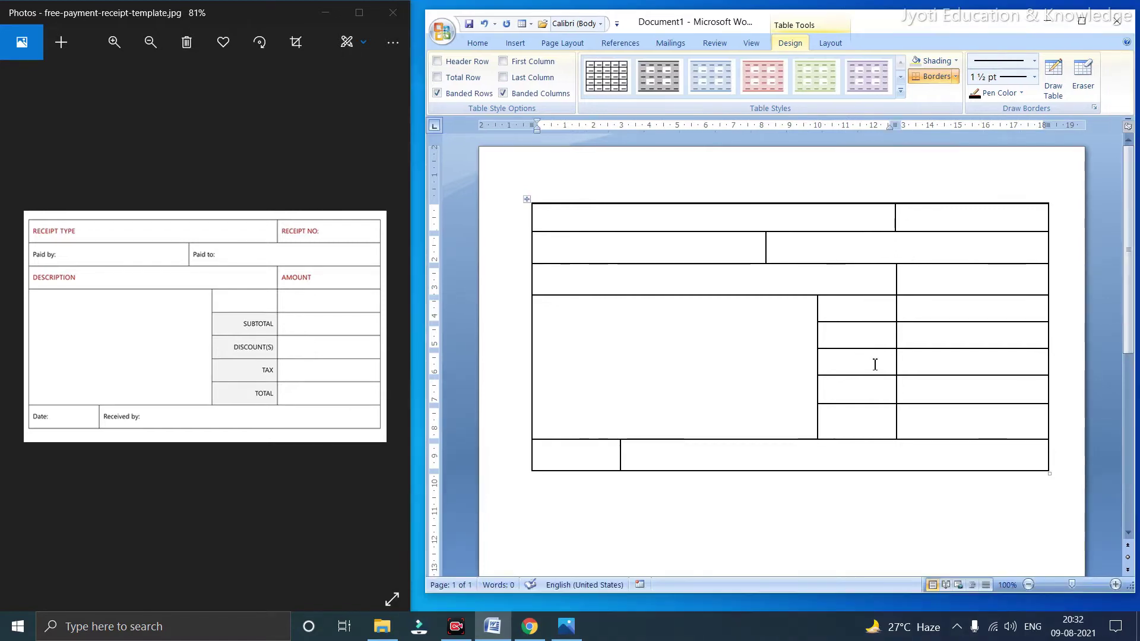
click(1081, 21)
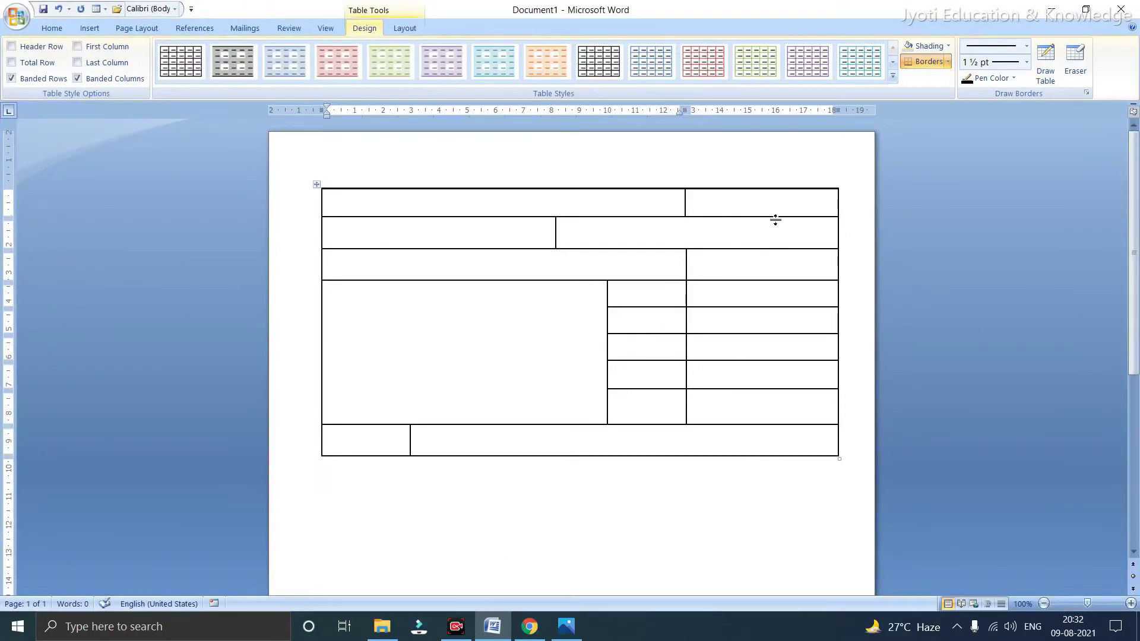
click(318, 186)
right_click(317, 187)
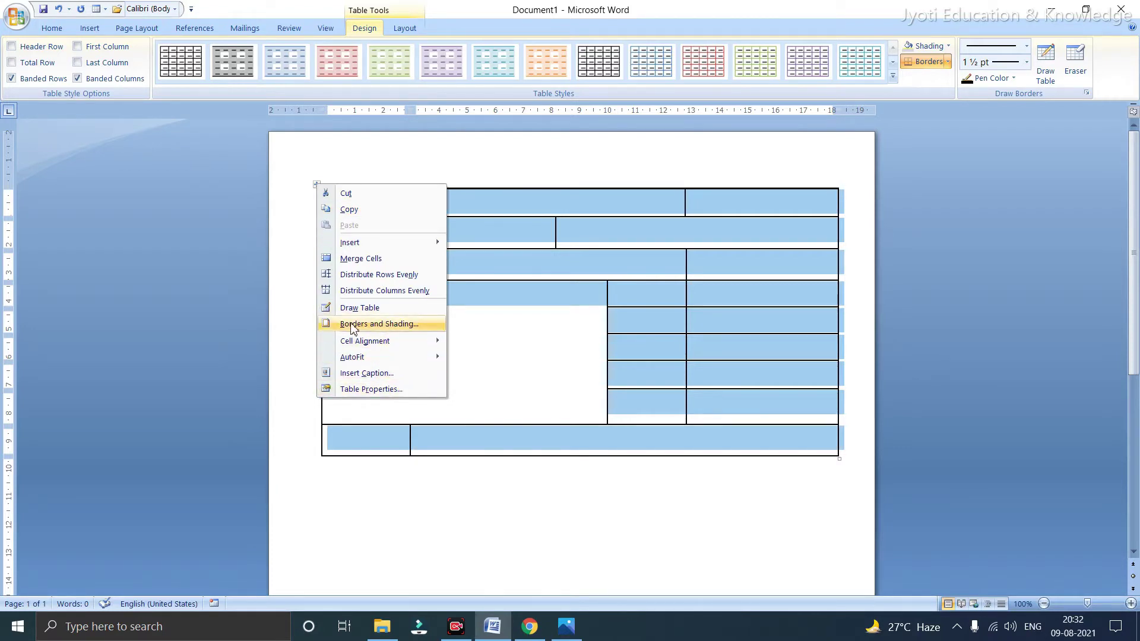
click(410, 330)
drag(491, 158, 730, 180)
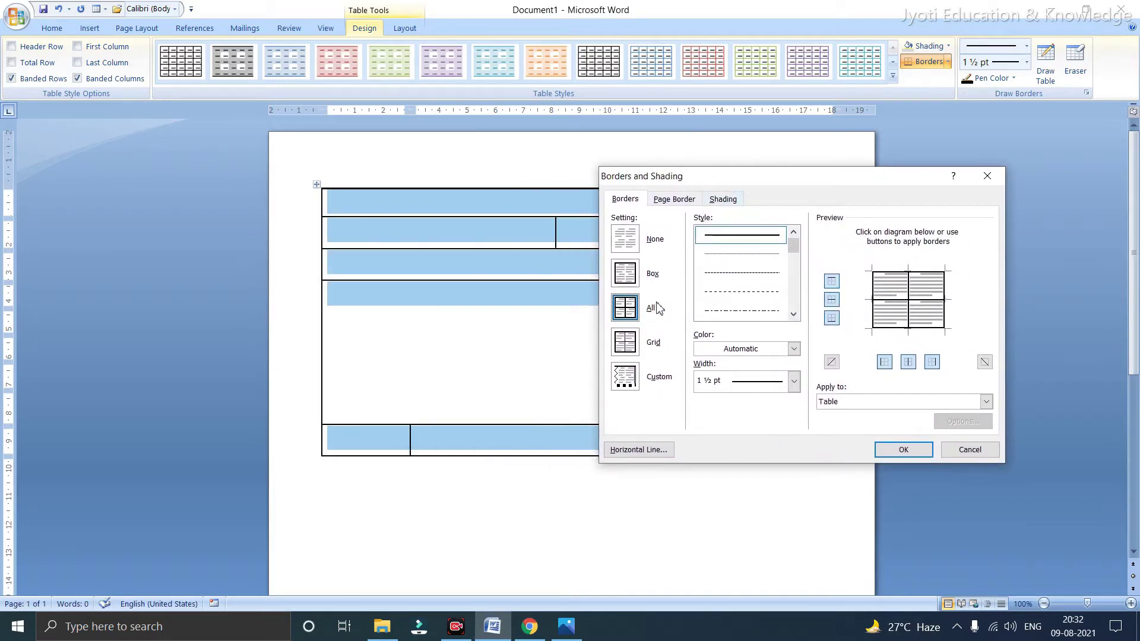
click(628, 306)
click(794, 349)
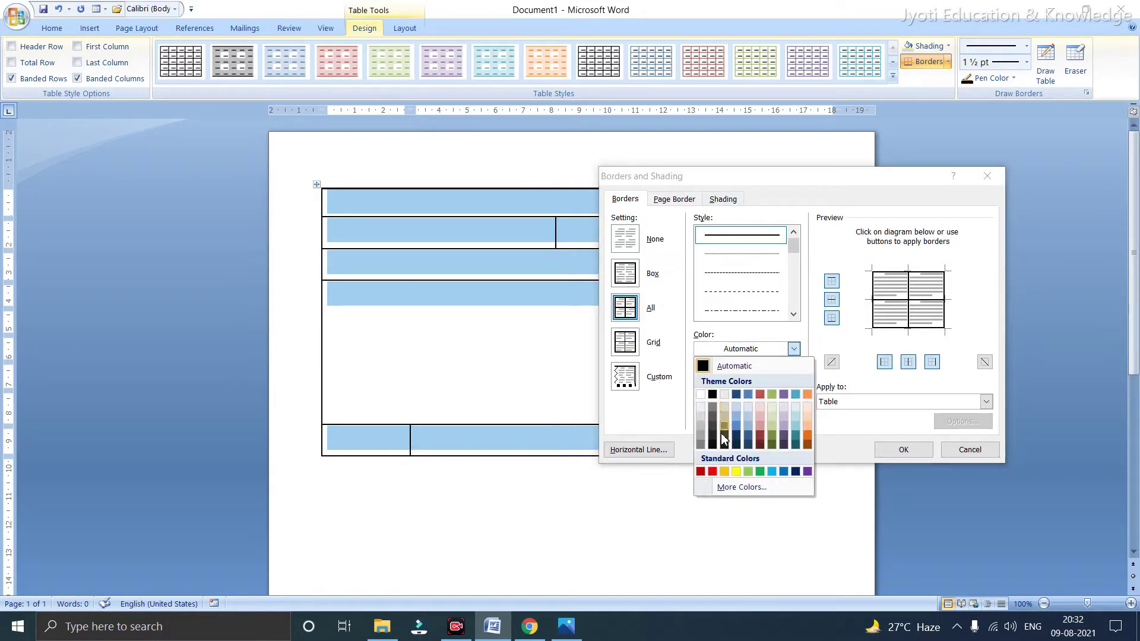
click(713, 472)
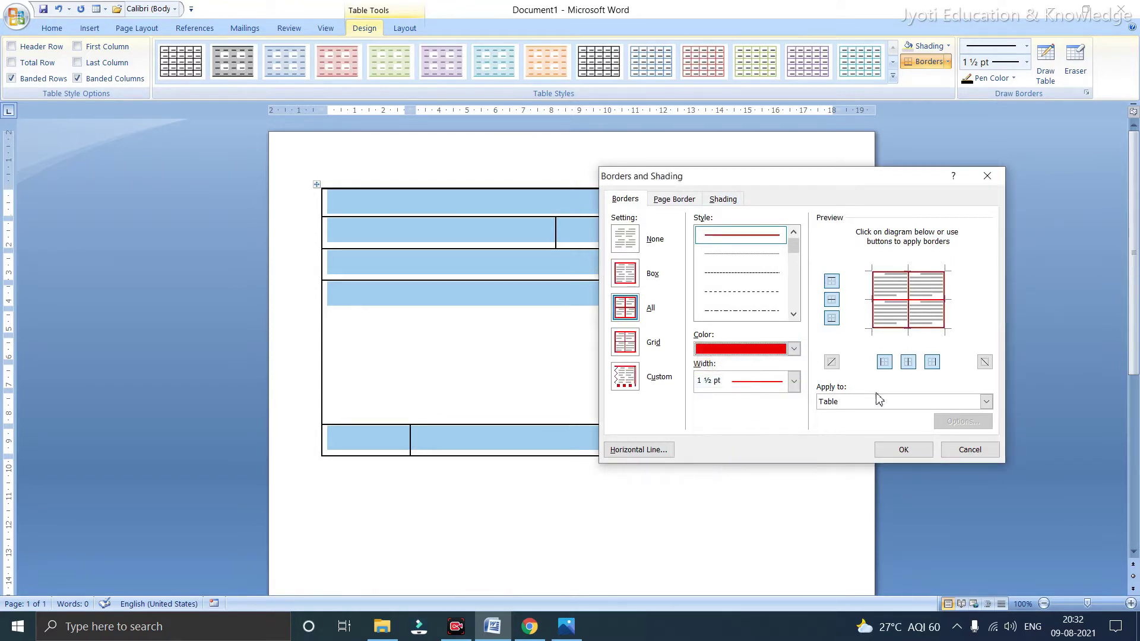
click(903, 450)
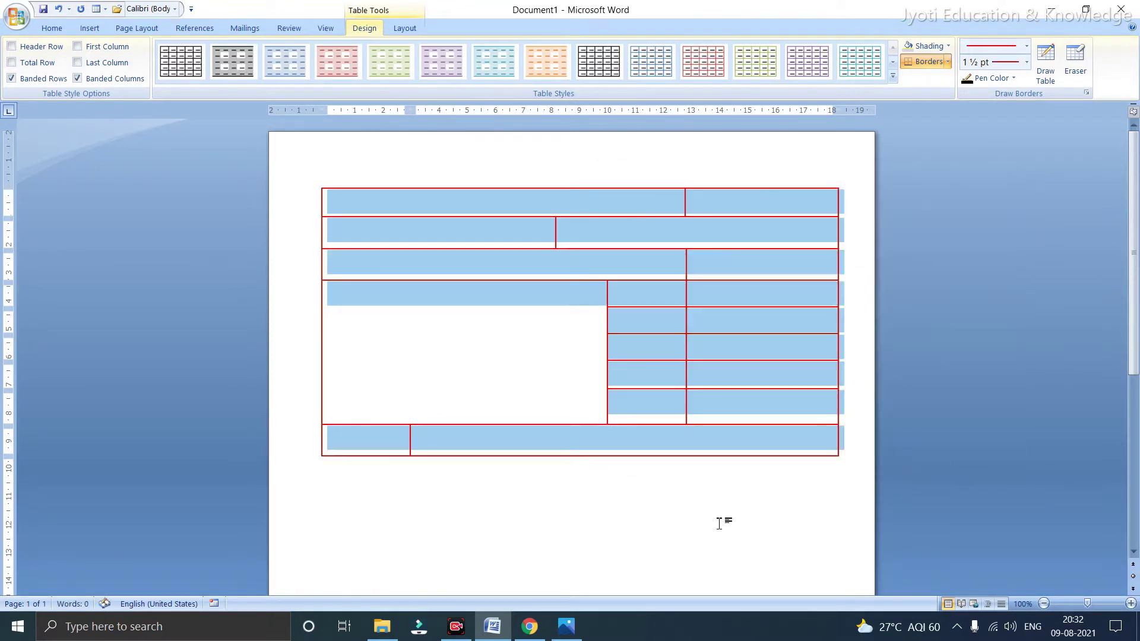
Insert an embedded Excel spreadsheet below the receipt table
click(713, 526)
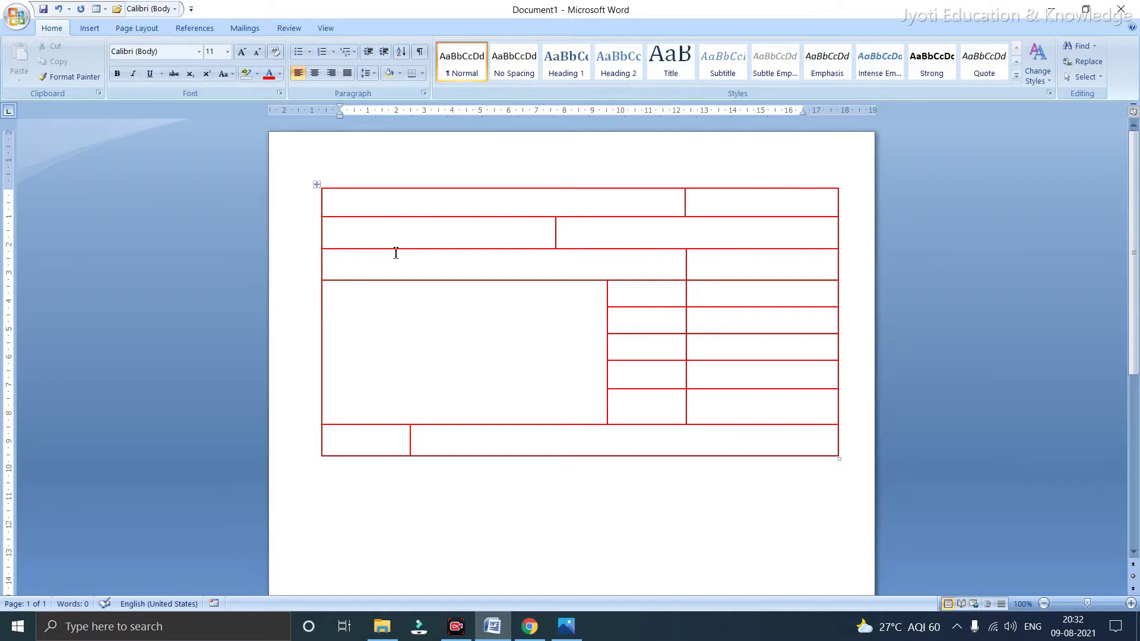
scroll(399, 253, down, 1)
click(90, 28)
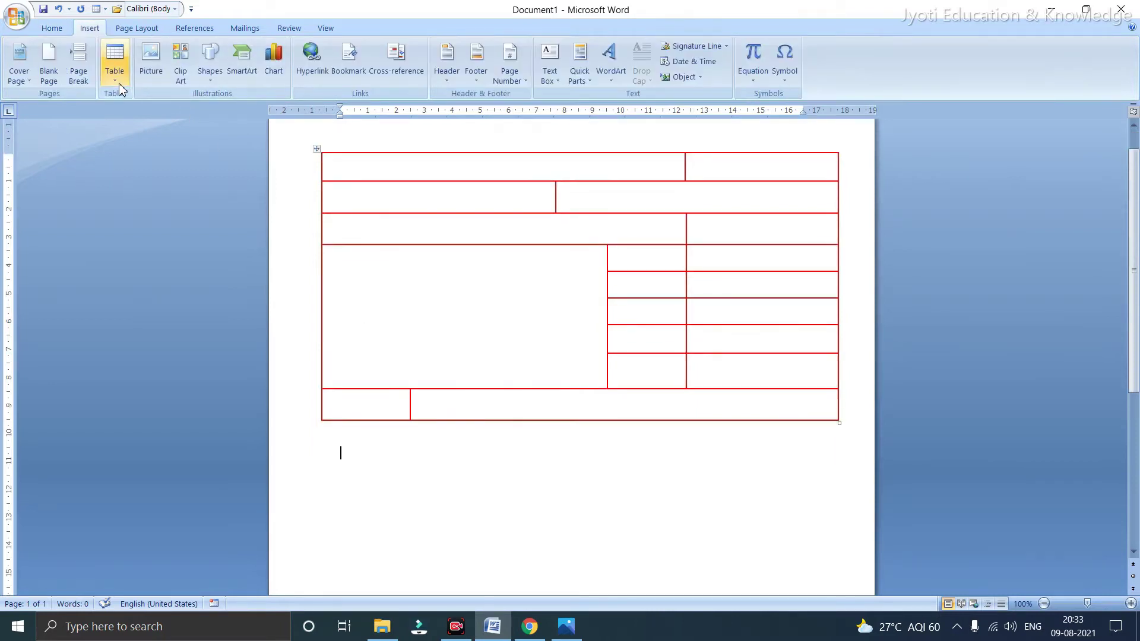
click(114, 59)
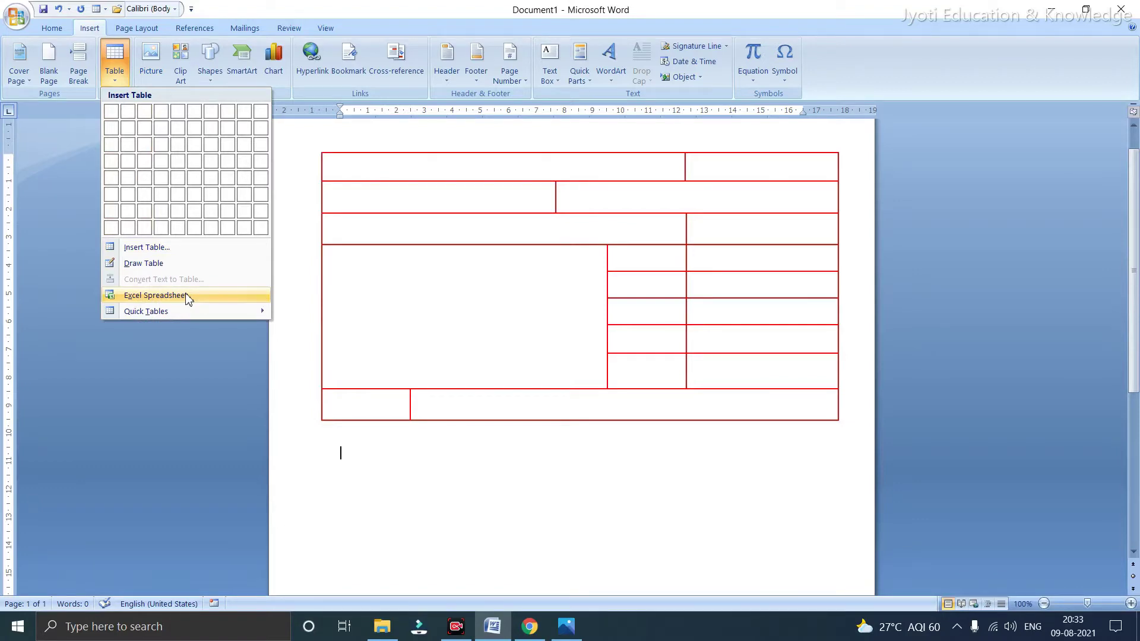
click(155, 295)
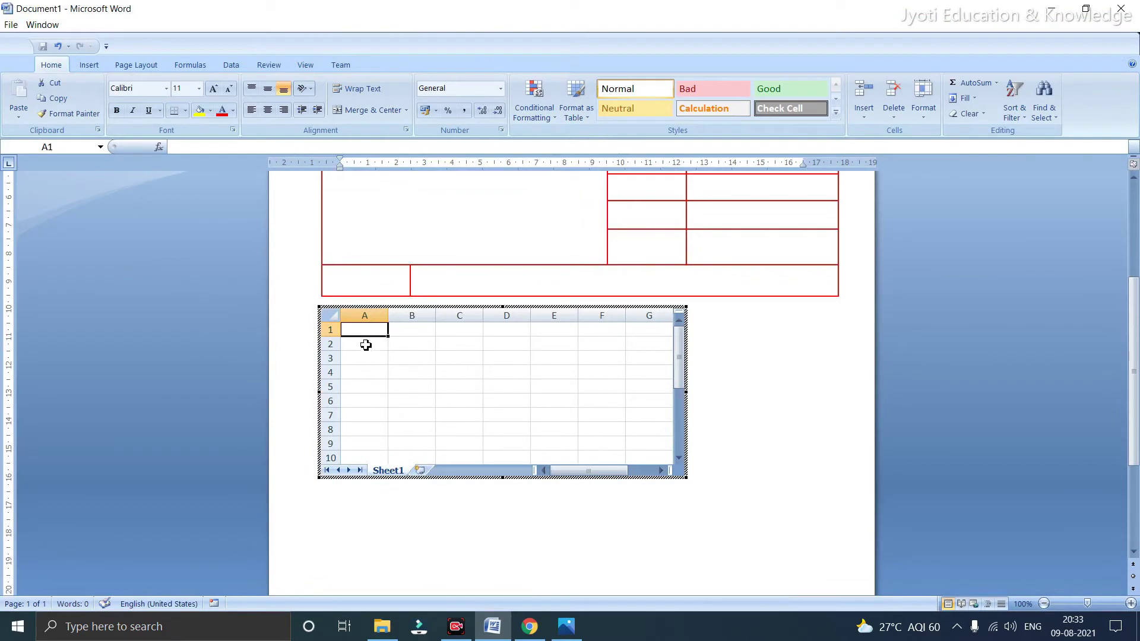
Select various individual cells in the embedded spreadsheet, finishing at A3, and return to the document
click(471, 387)
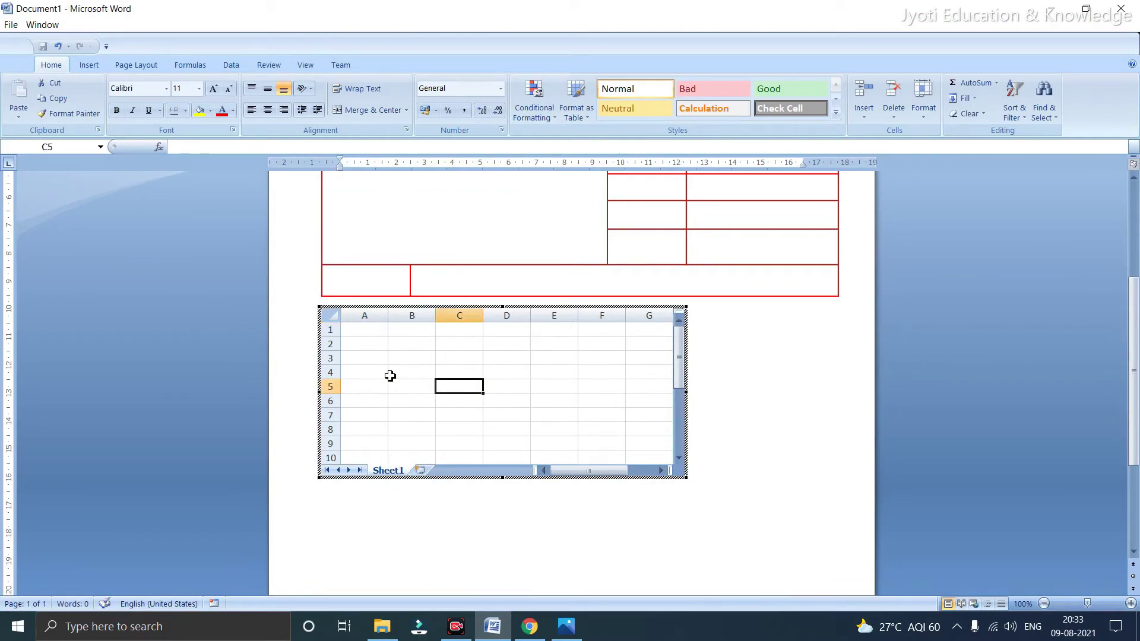
click(391, 374)
click(359, 339)
click(485, 362)
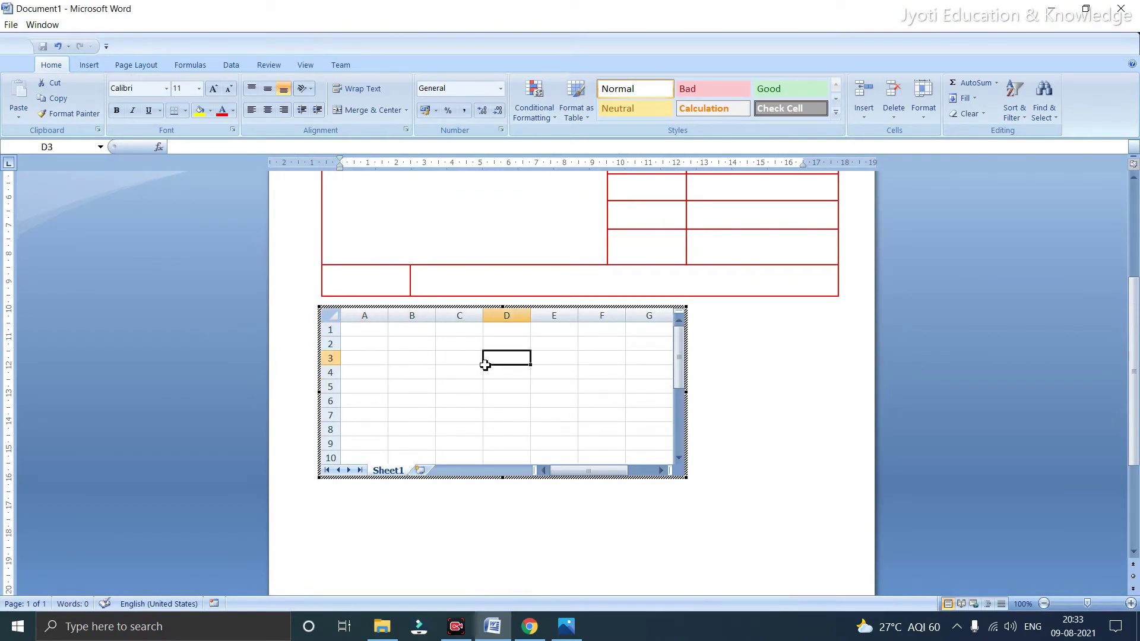
click(487, 399)
click(446, 375)
click(373, 334)
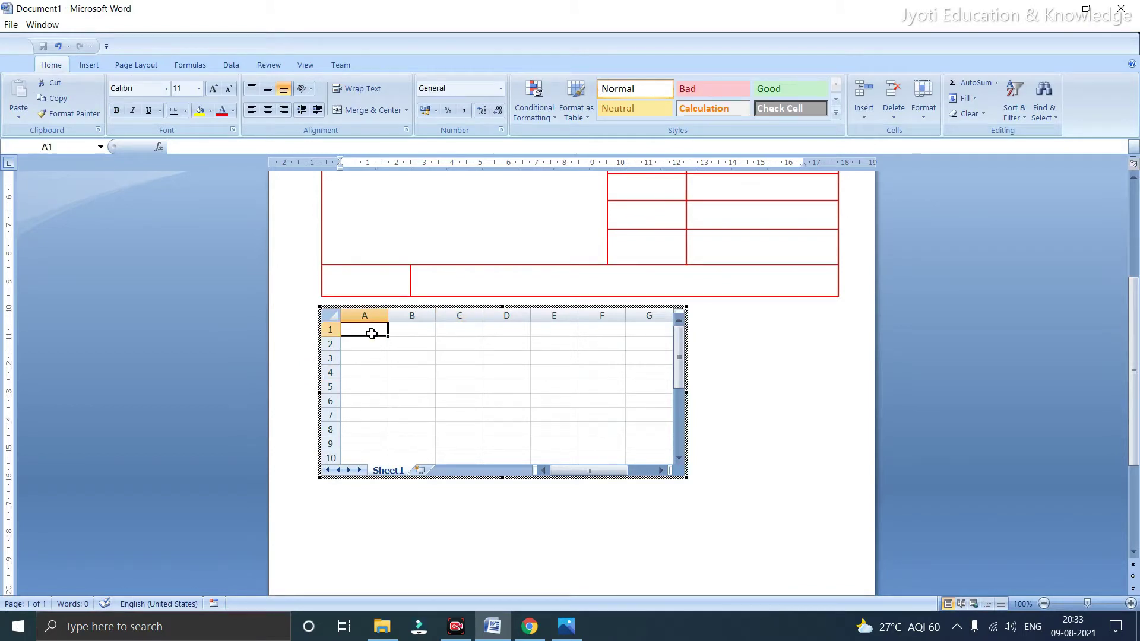
click(379, 357)
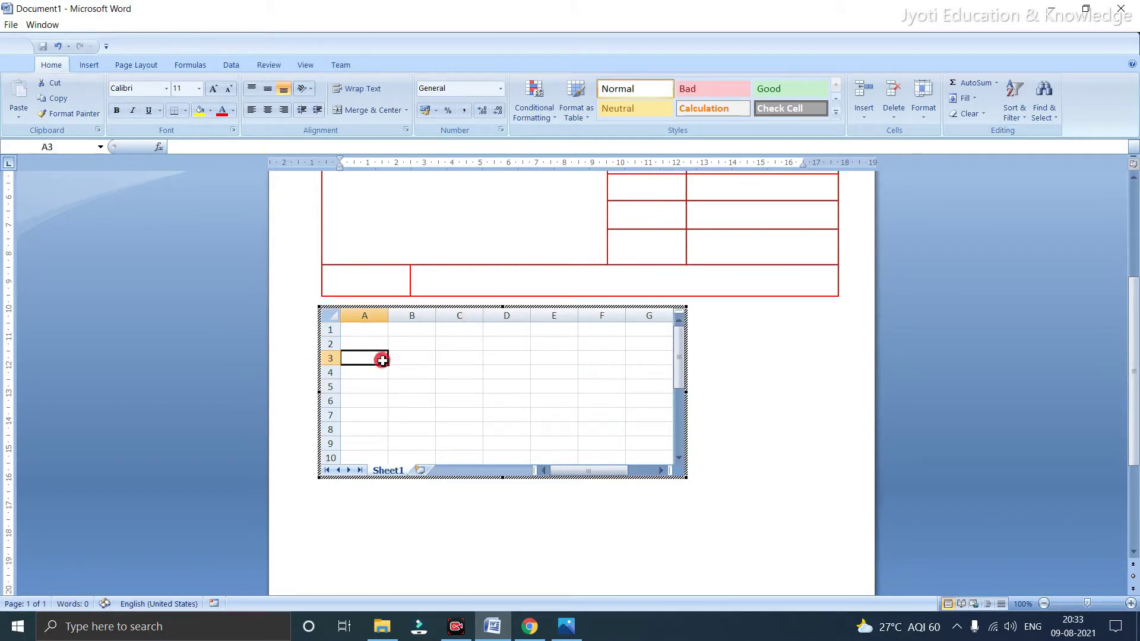
click(762, 349)
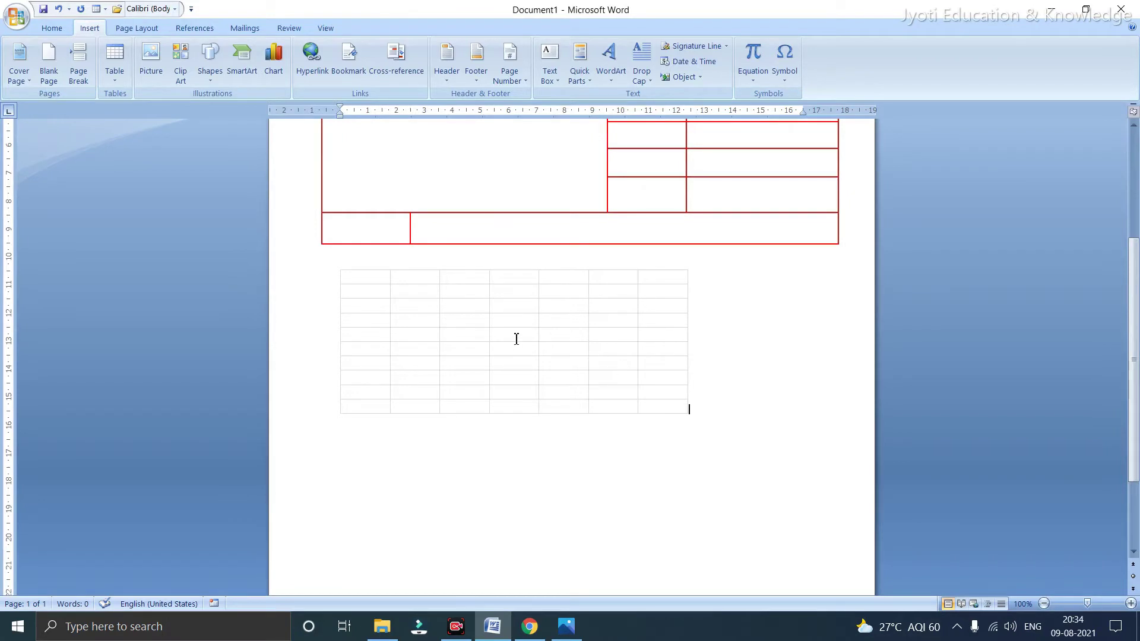
Reopen the embedded spreadsheet for editing and return to the document
click(499, 344)
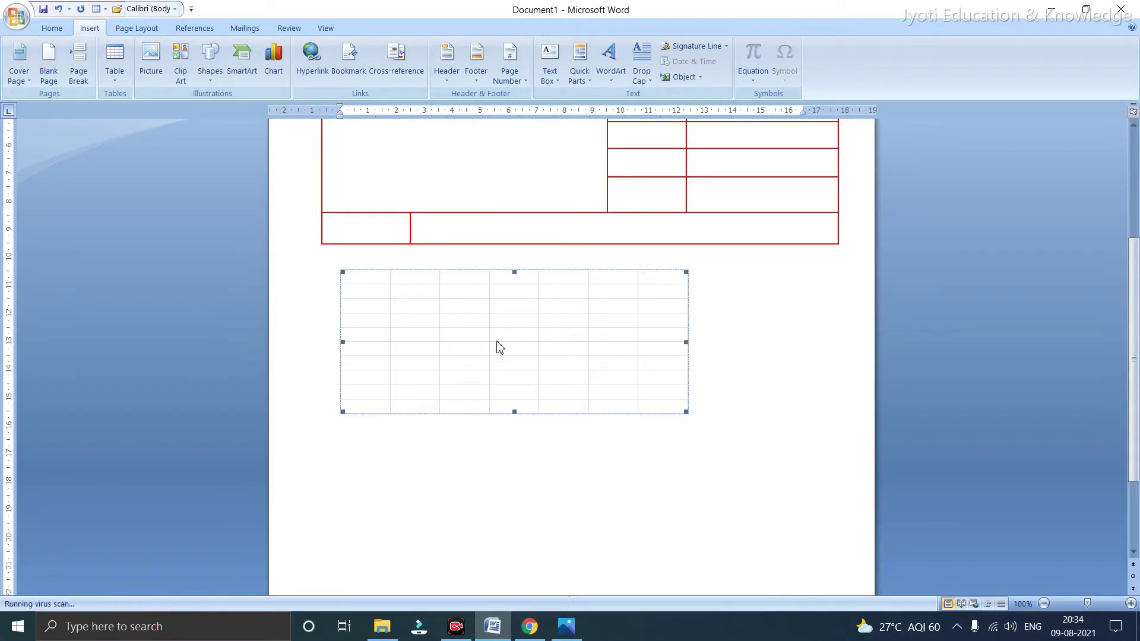
double_click(498, 348)
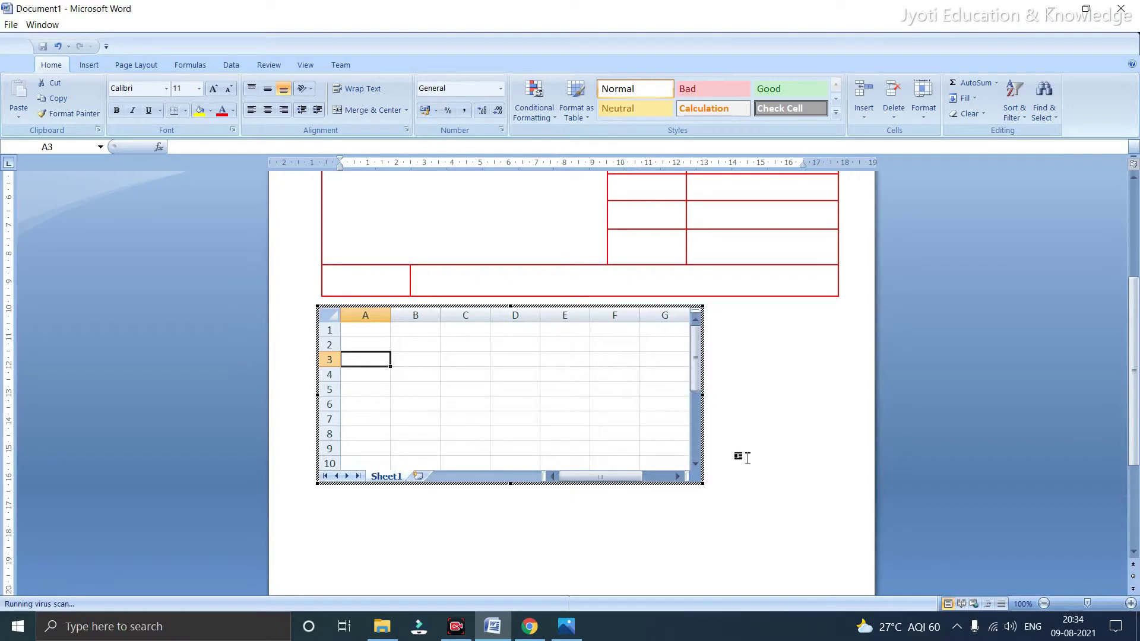
click(742, 457)
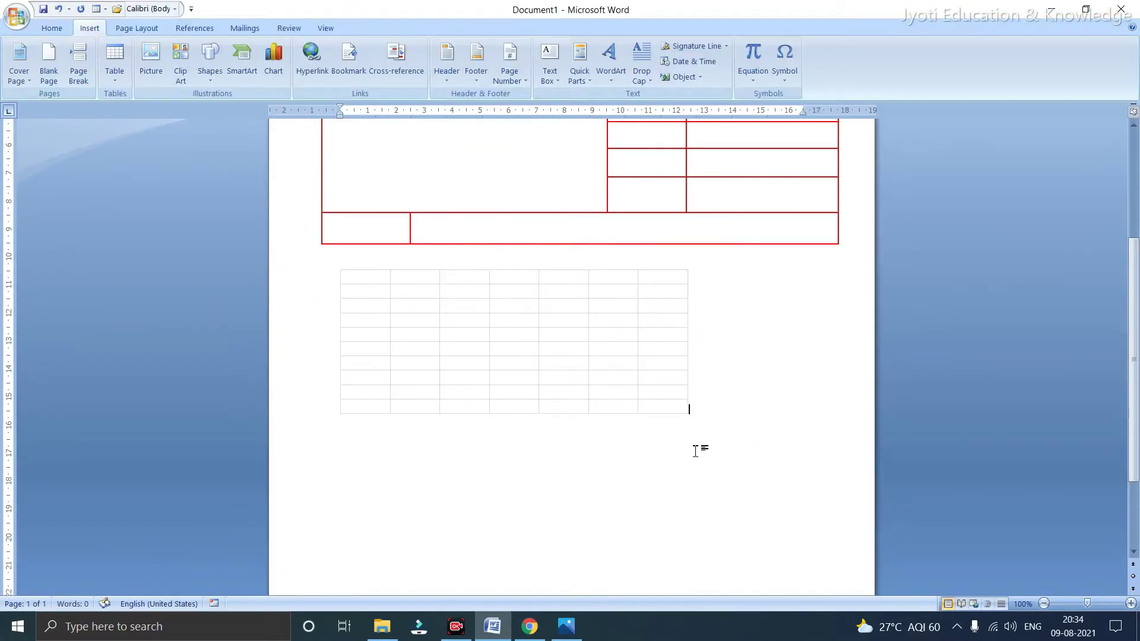
Browse the Quick Tables gallery and insert the Calendar 2 table below the spreadsheet
click(112, 88)
mouse_move(253, 312)
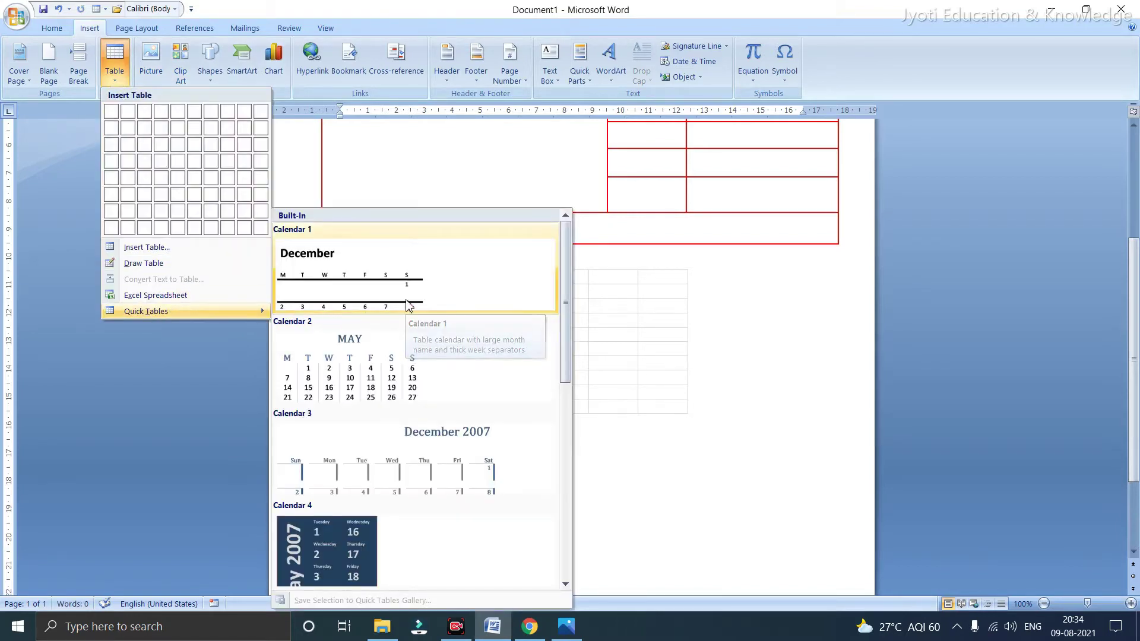
scroll(409, 306, down, 3)
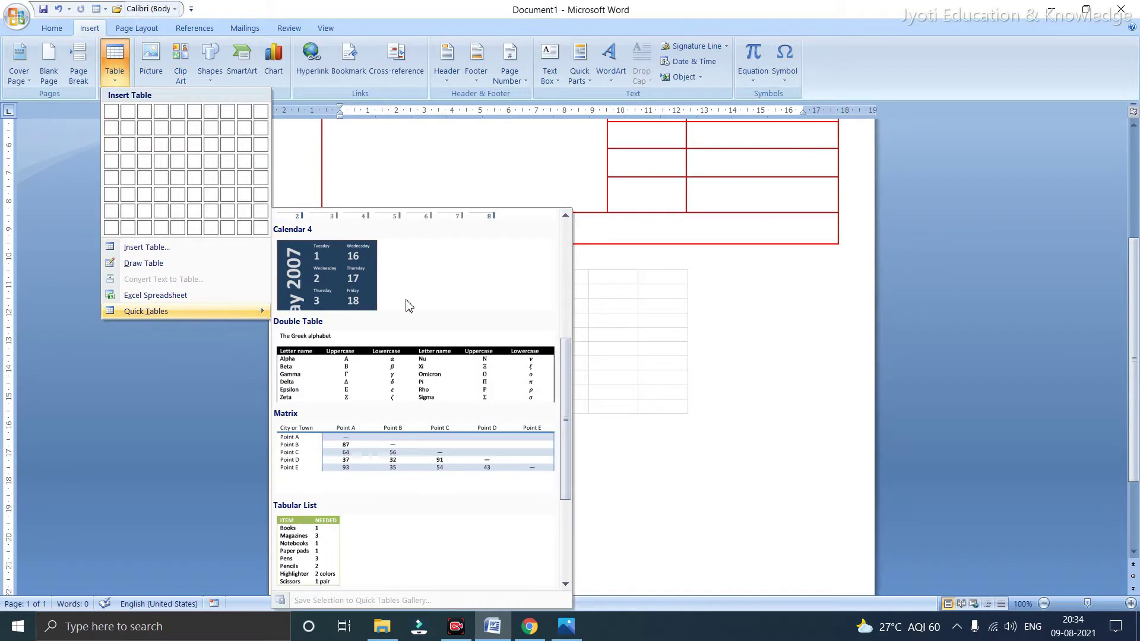
scroll(409, 306, down, 2)
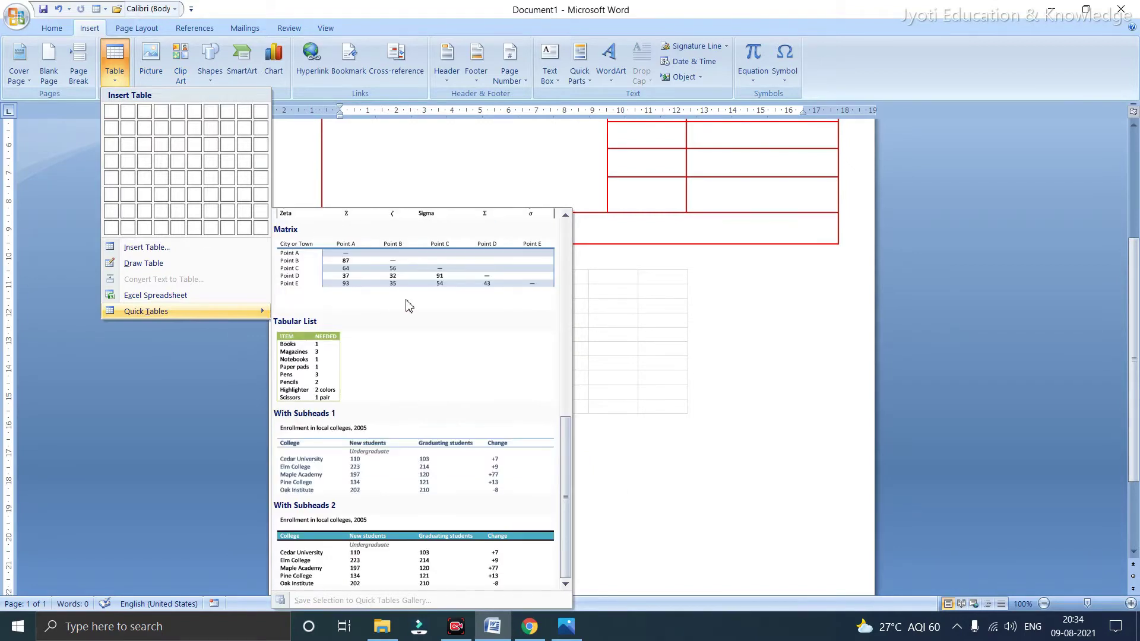
scroll(400, 456, up, 5)
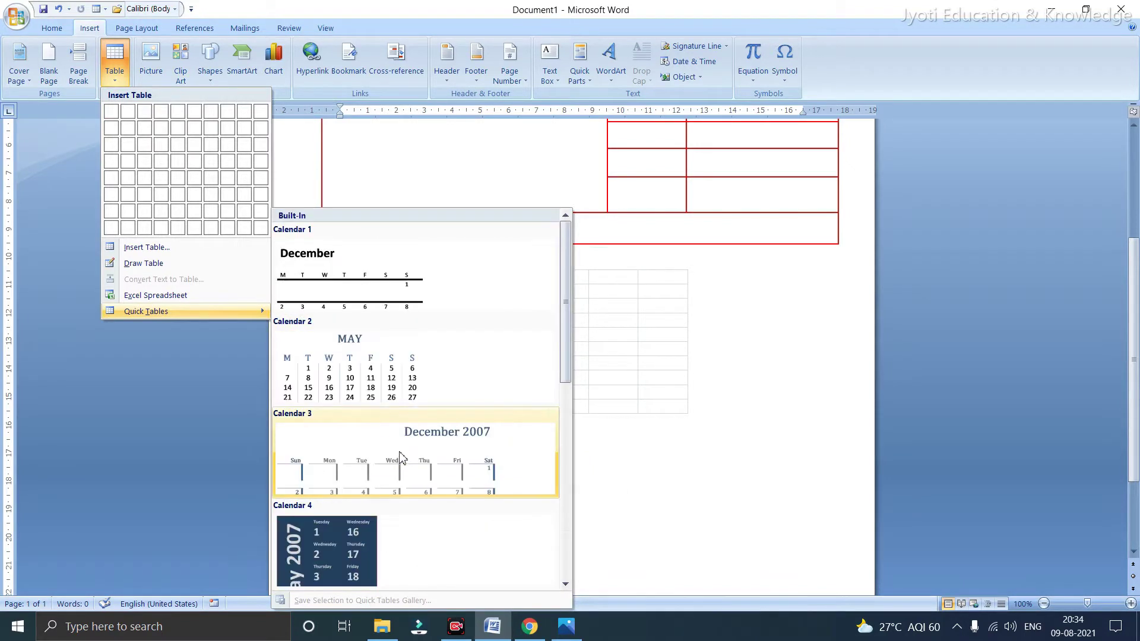
click(343, 378)
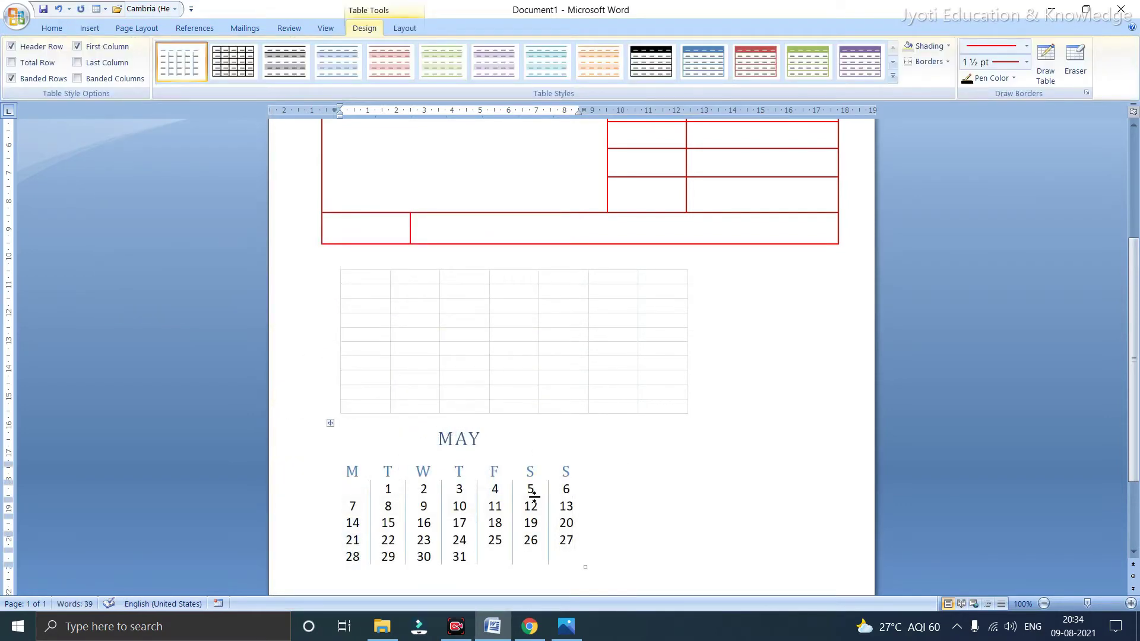
click(452, 494)
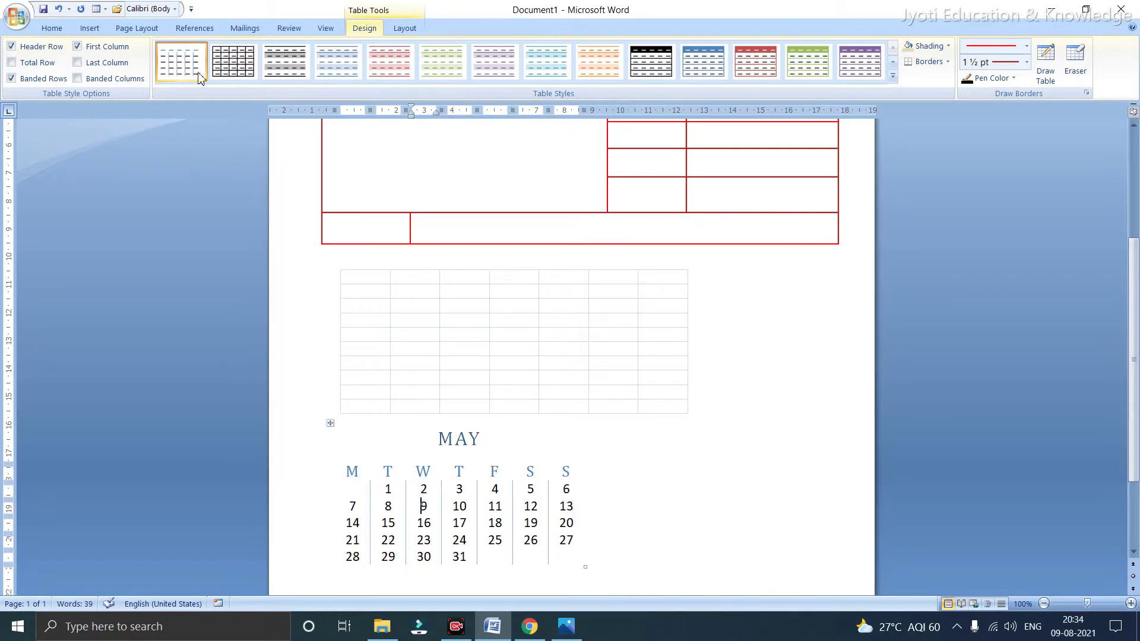
Insert the power supply picture 71fEXPp+gWL_SL1500_ into the blank page and shrink it to about 6.67 cm by 7.78 cm
click(90, 28)
click(116, 79)
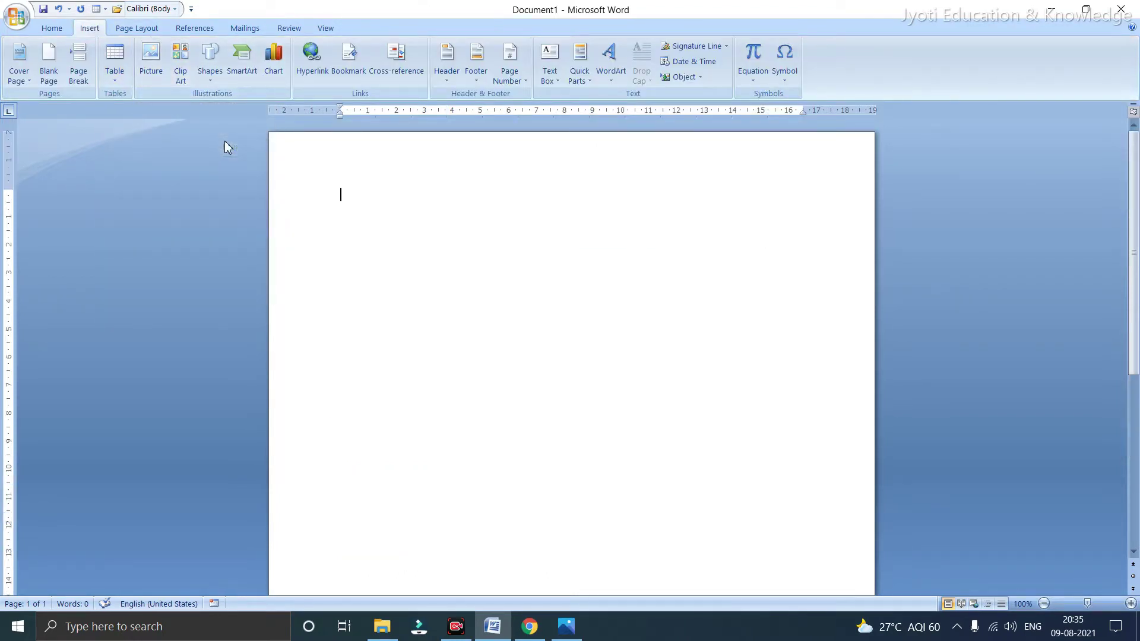
click(152, 67)
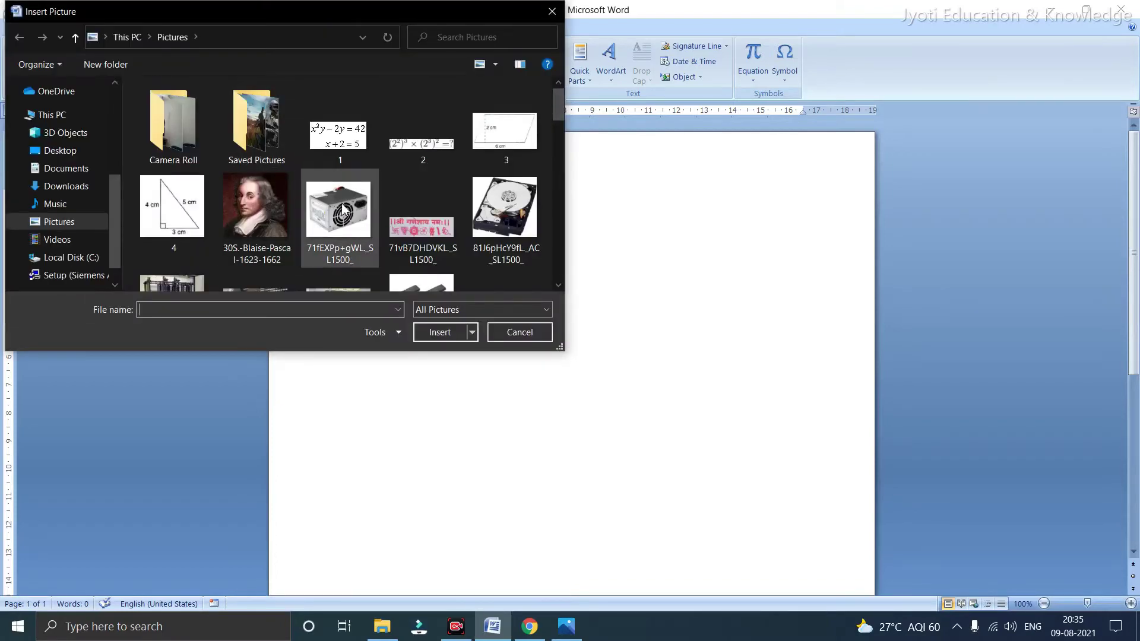
double_click(343, 209)
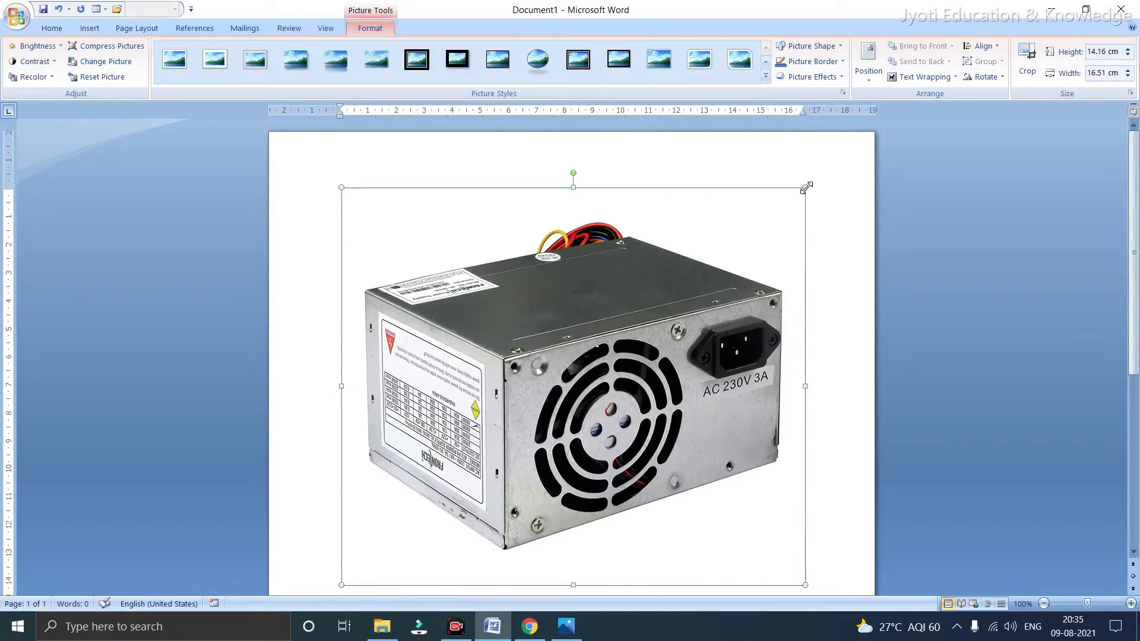
drag(806, 187, 560, 398)
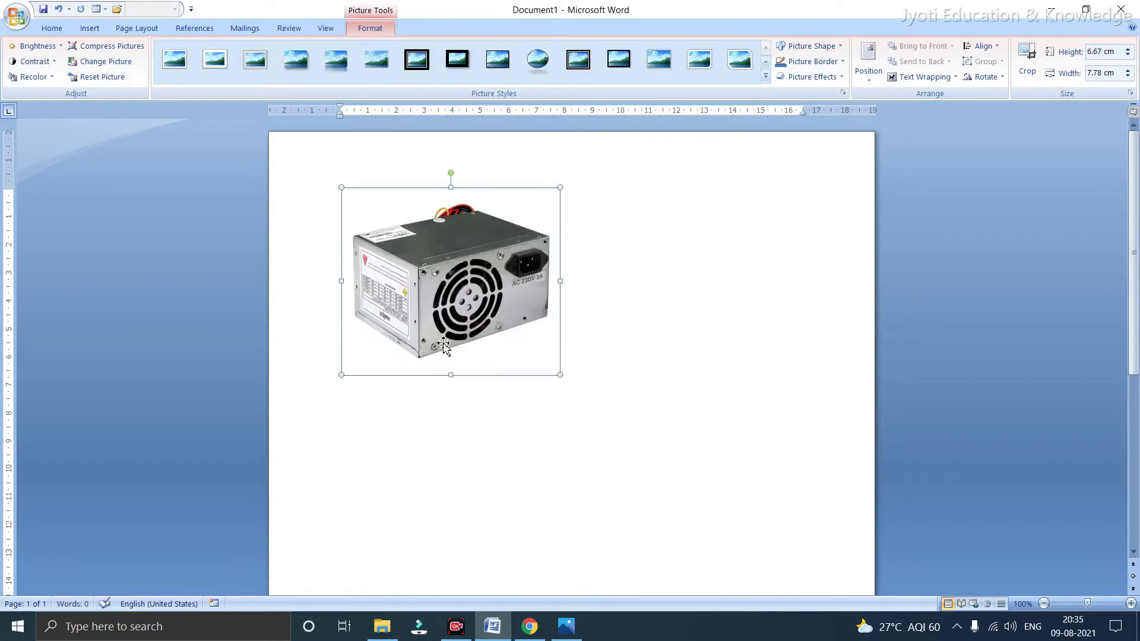
Try to move the inserted picture freely across the page and shrink it further
drag(440, 294, 452, 240)
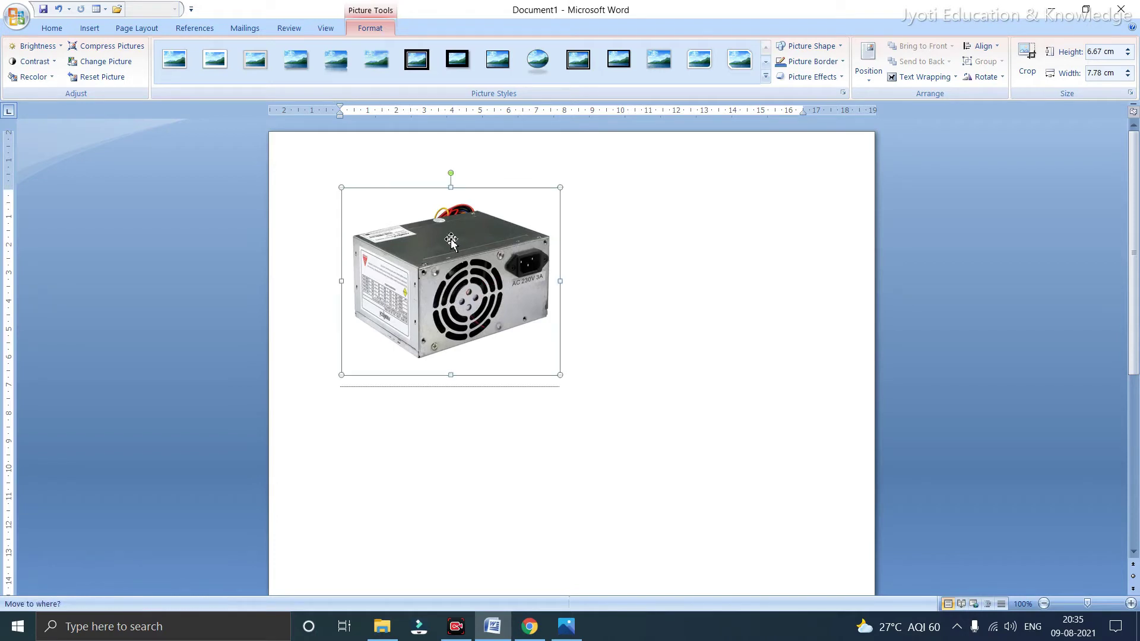
click(88, 28)
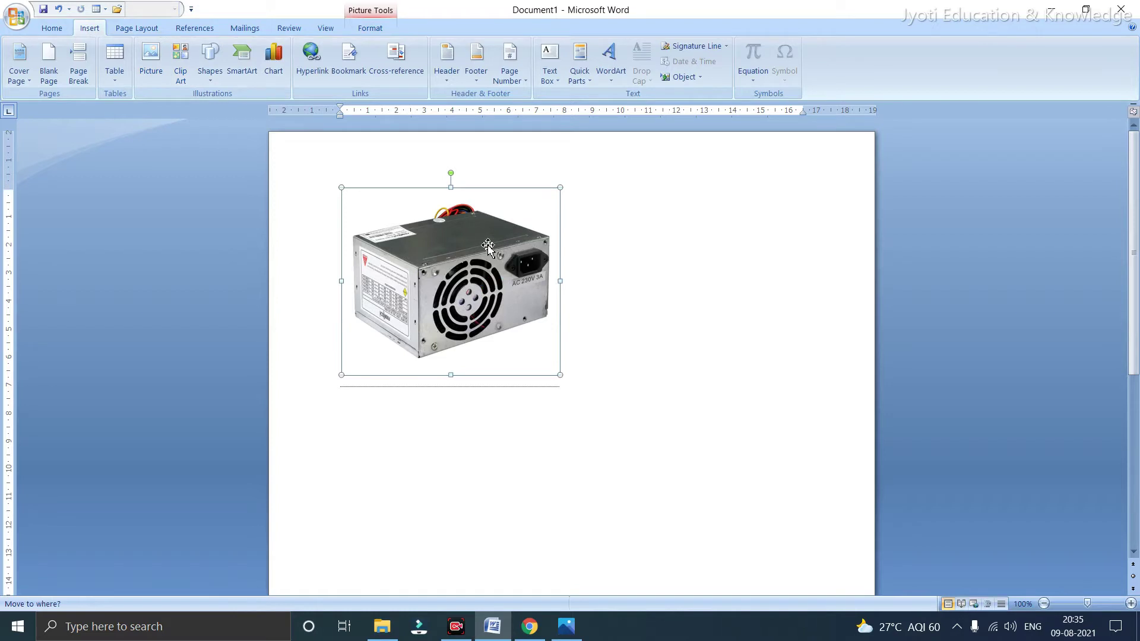
drag(488, 245, 644, 305)
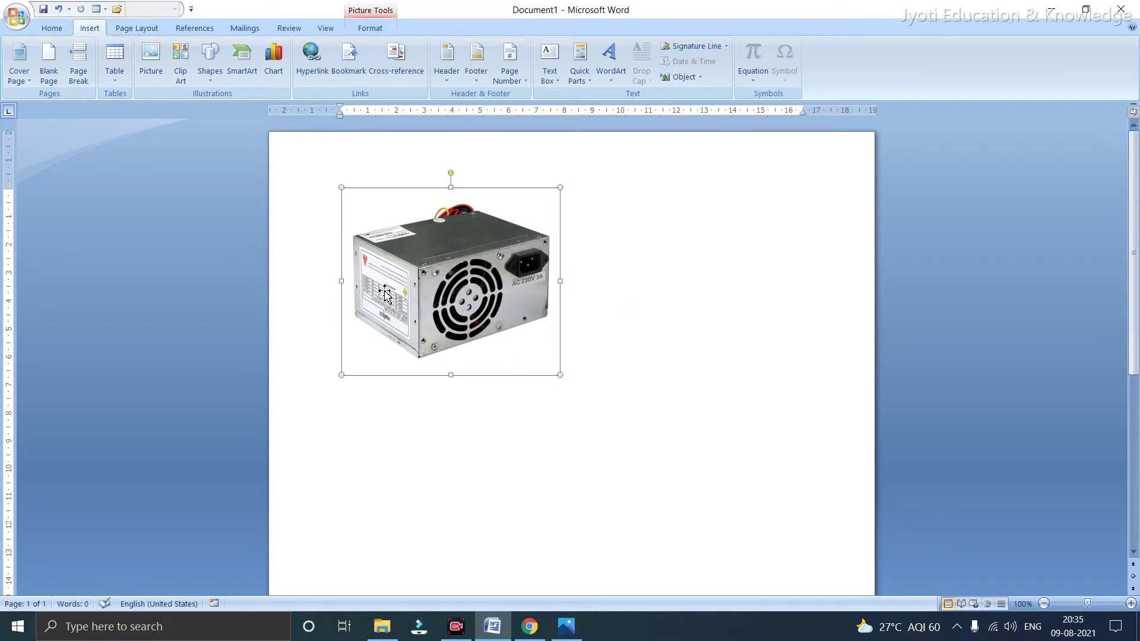
drag(408, 280, 565, 244)
drag(561, 187, 463, 336)
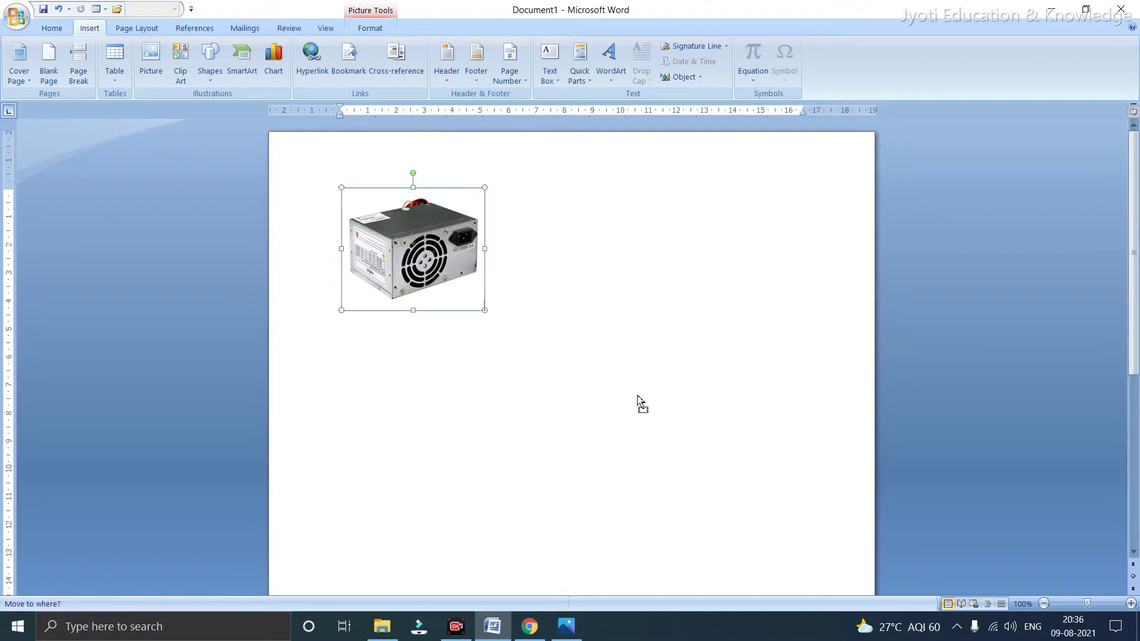
drag(458, 281, 461, 285)
Search the clip art for "computer" and insert the brown desktop computer with blue screen beside the power supply picture
click(184, 76)
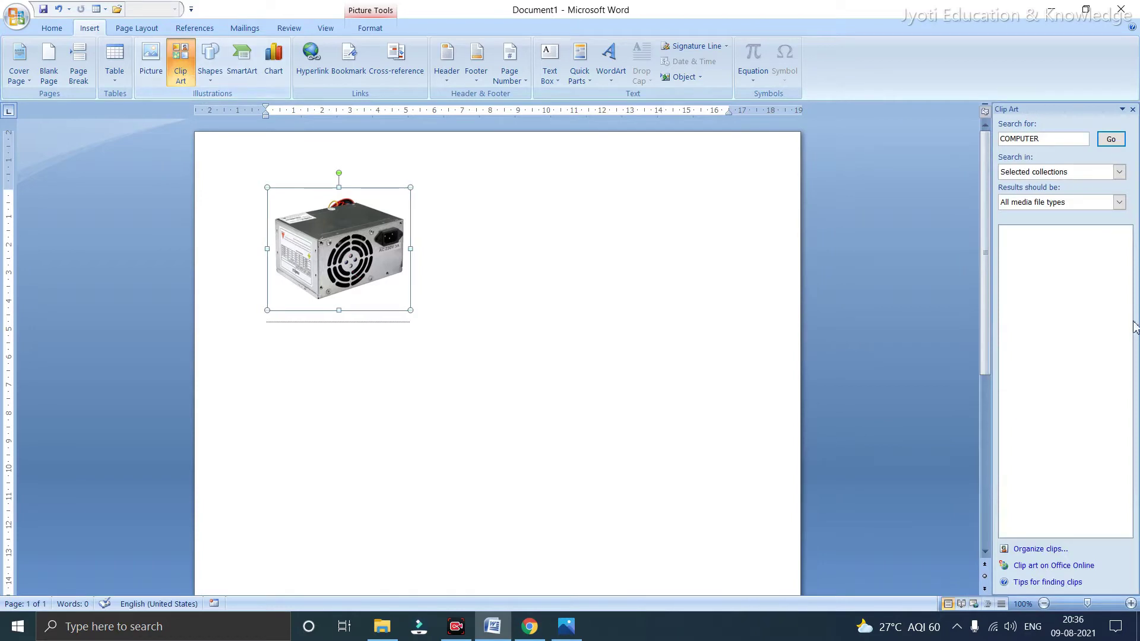
drag(1037, 139, 1000, 143)
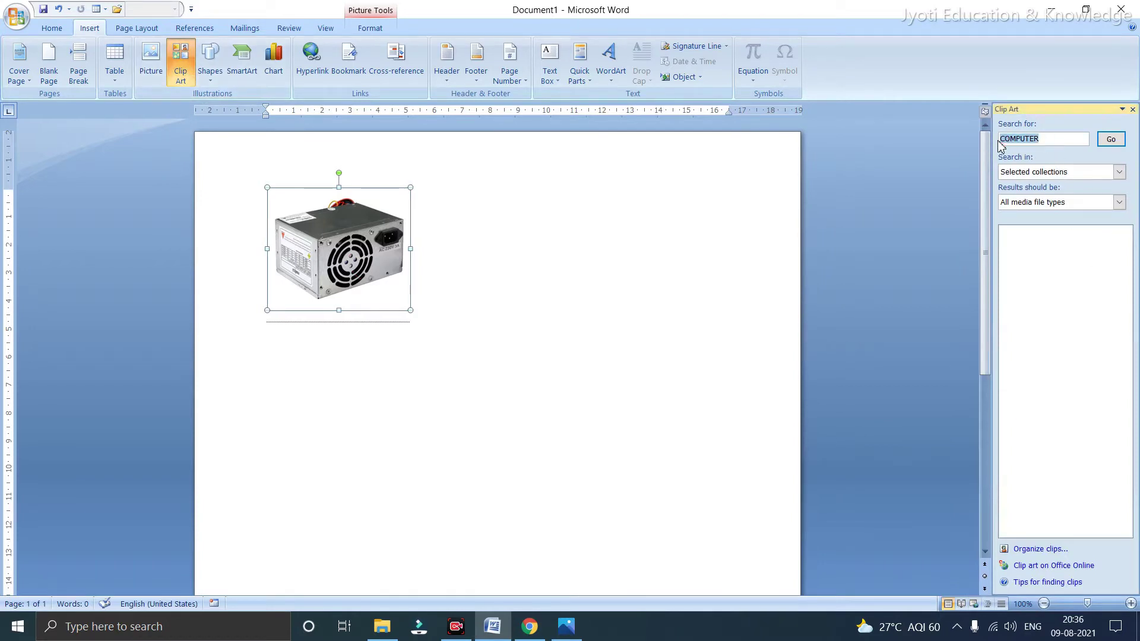
key(BackSpace)
text(computer)
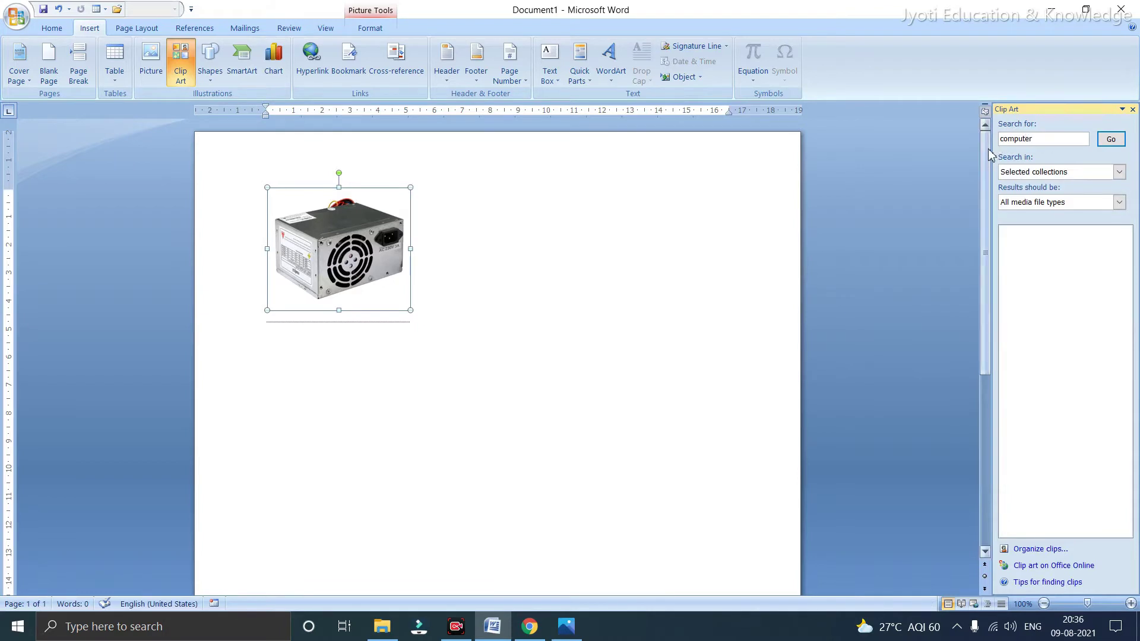
click(1112, 140)
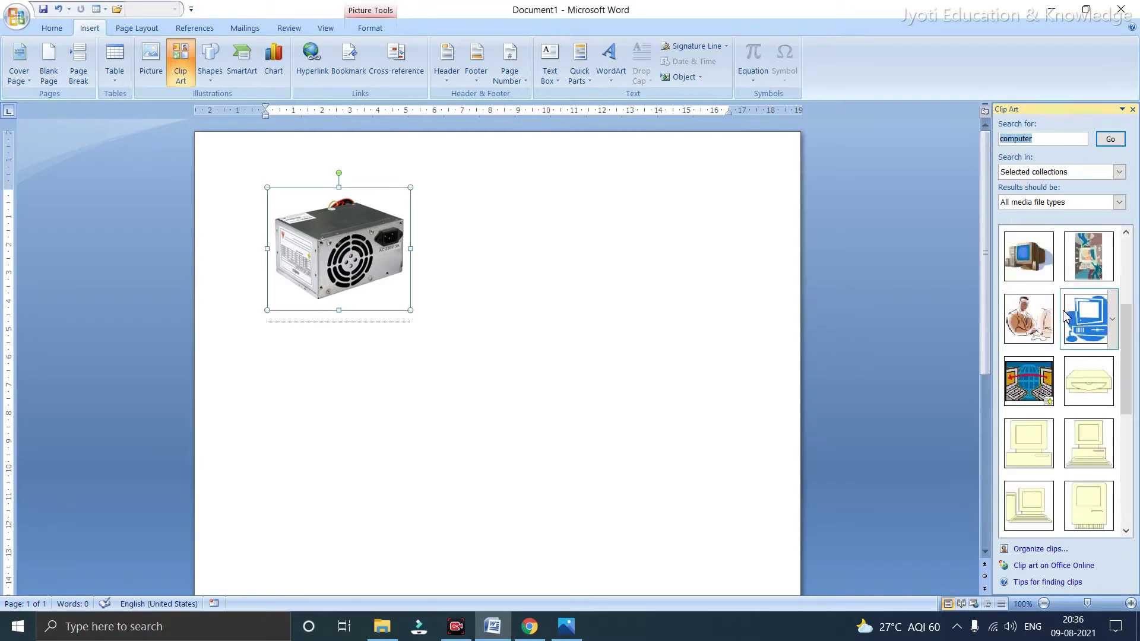
scroll(1066, 318, down, 5)
scroll(1066, 318, up, 5)
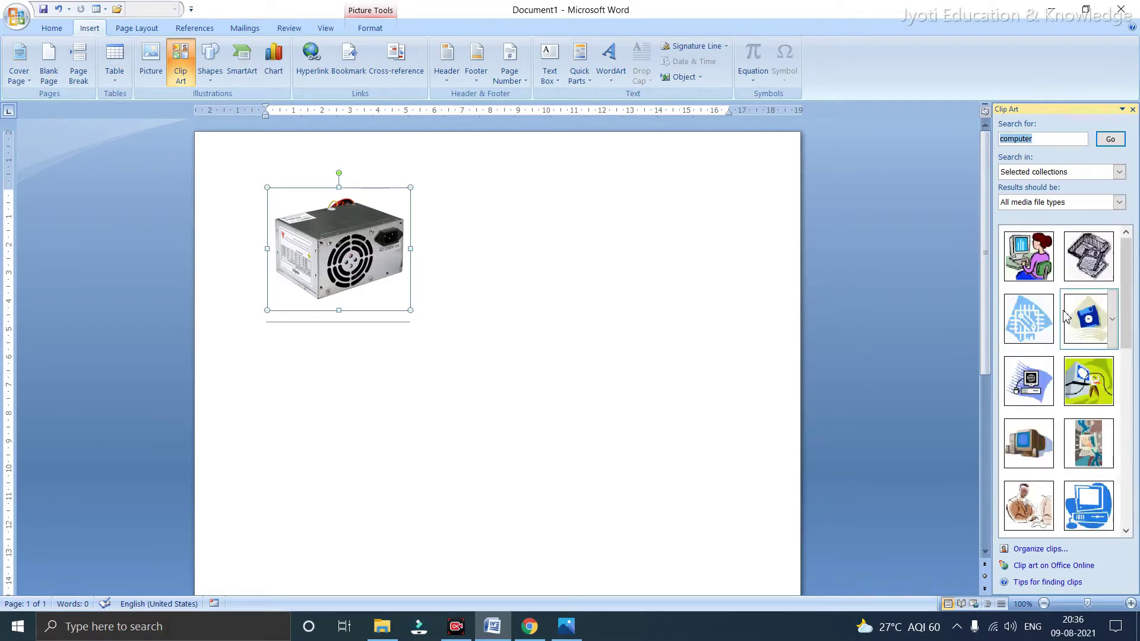
click(1032, 446)
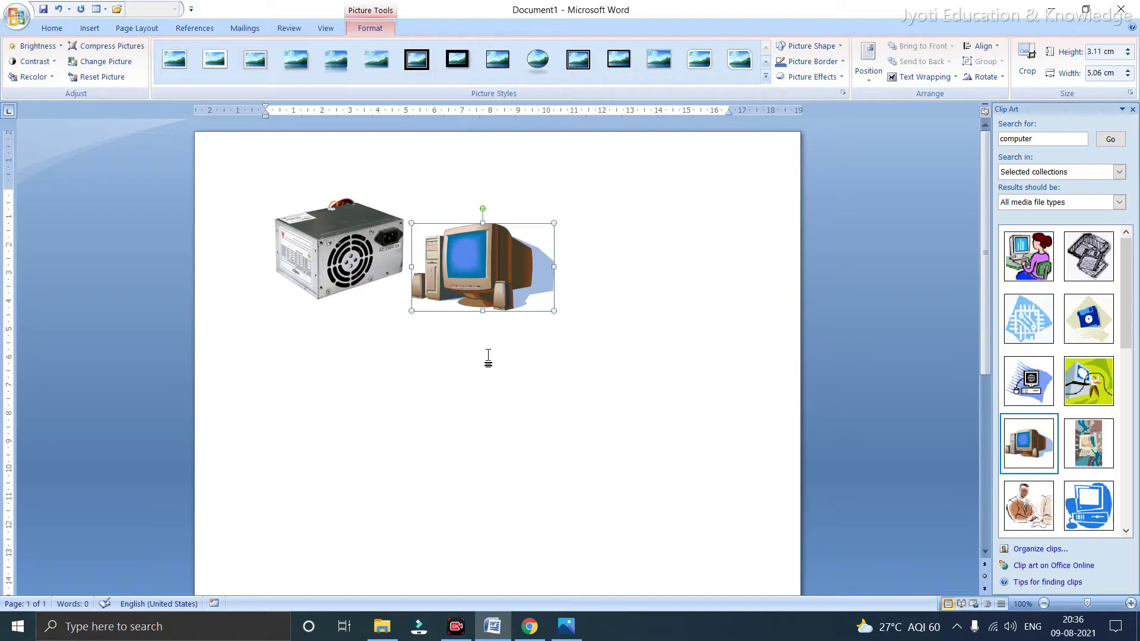
Delete the computer clip art and the power supply picture from the page
click(603, 293)
click(494, 288)
key(Delete)
click(368, 256)
key(Delete)
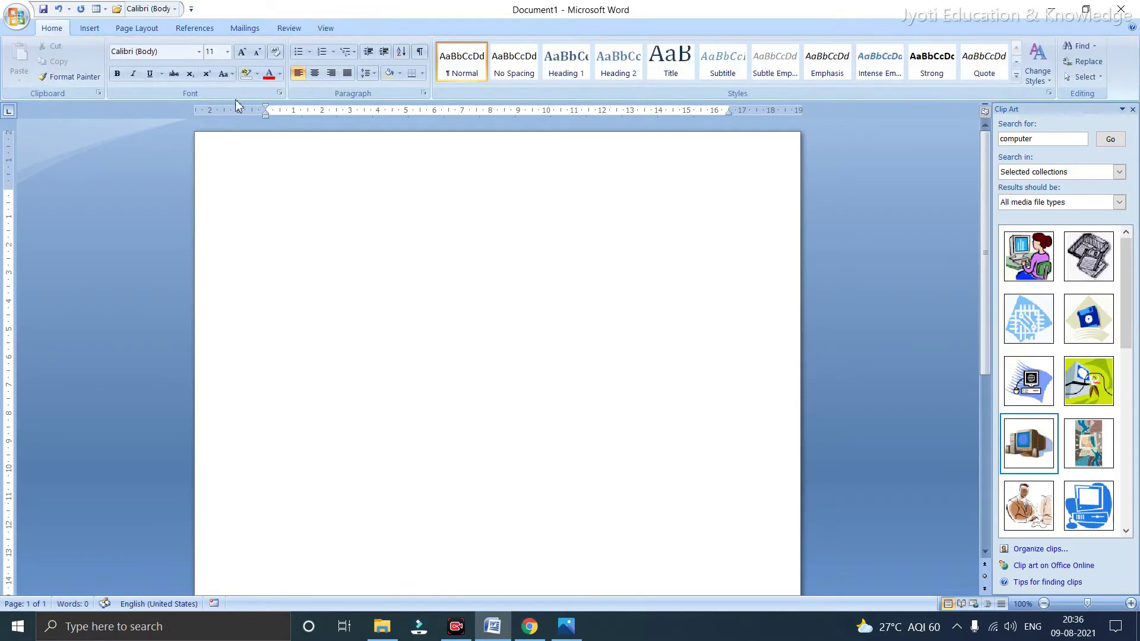
Insert the power supply picture 71fEXPp+gWL_SL1500_ into the emptied page
click(90, 28)
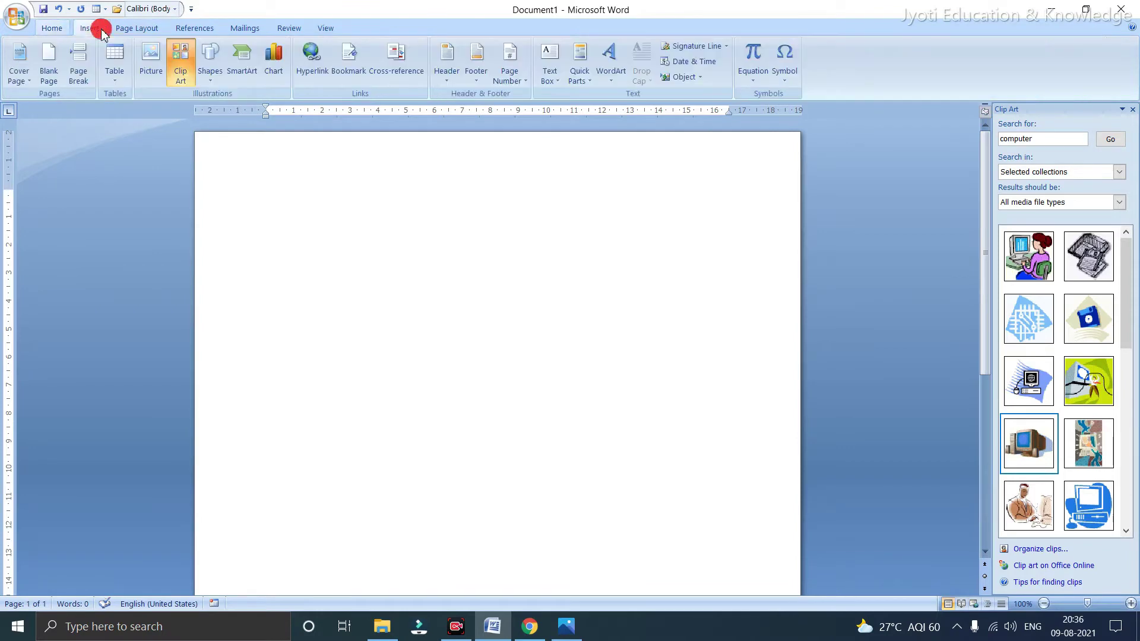
click(211, 77)
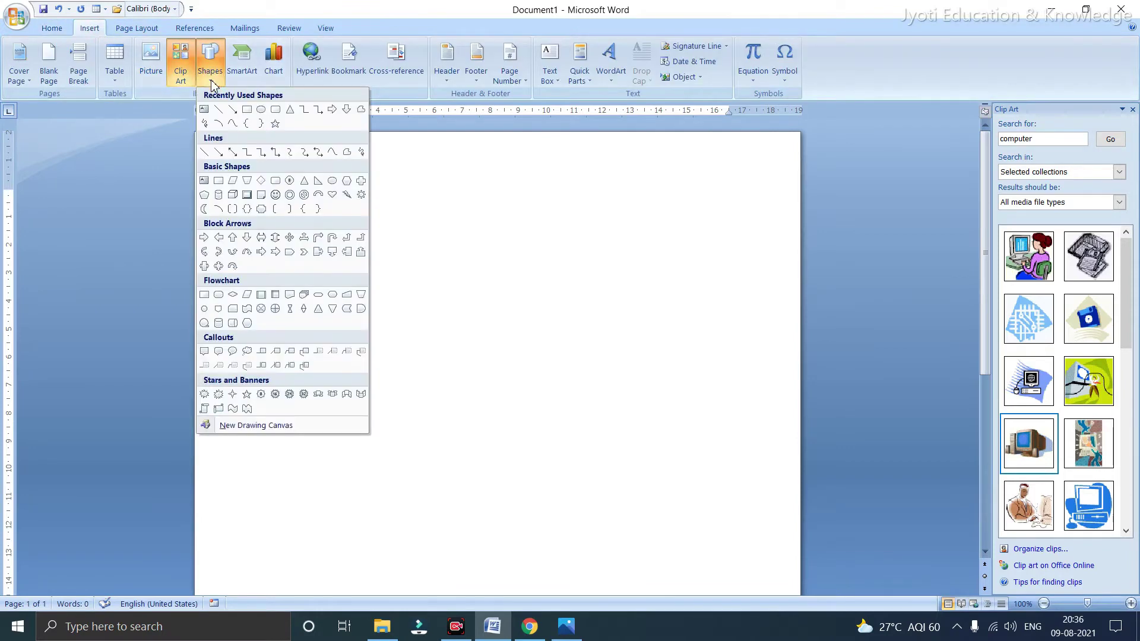
click(148, 72)
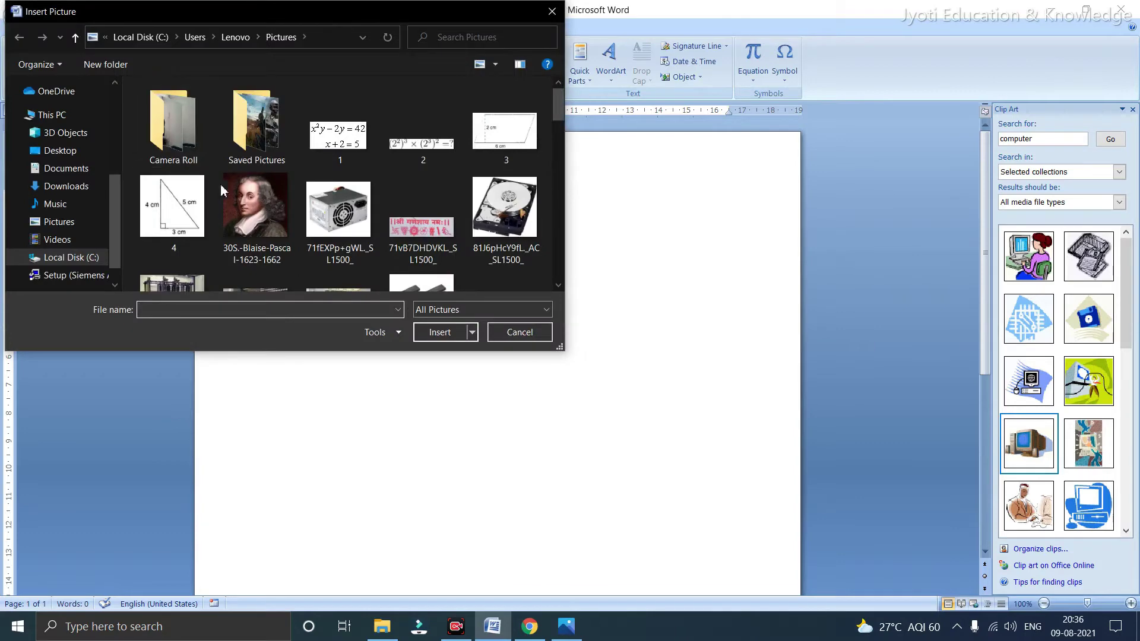
double_click(339, 208)
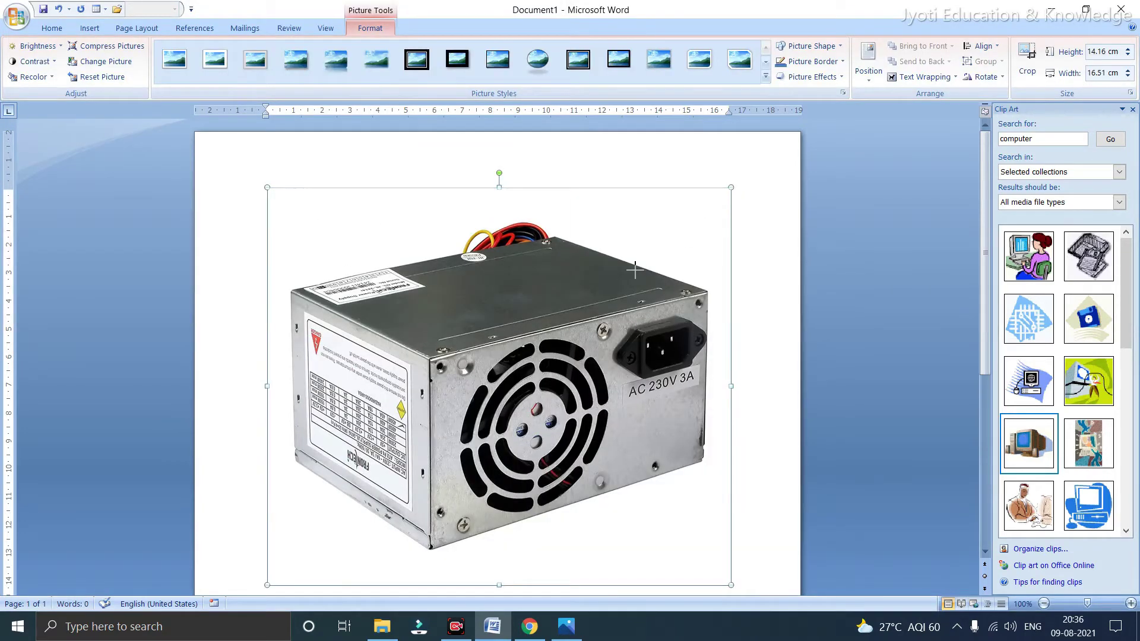
Shrink the power supply picture to less than half its inserted width and try to move it across the page
drag(635, 270, 480, 386)
drag(411, 292, 636, 344)
click(307, 264)
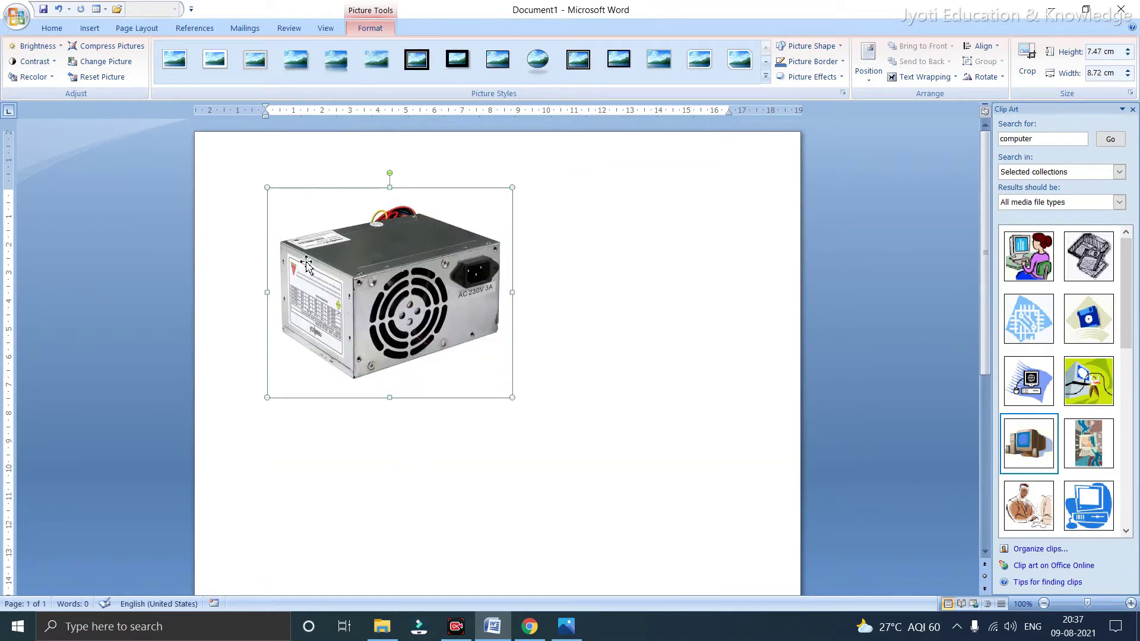
drag(510, 186, 437, 223)
Draw a rectangle about 5.74 cm high and 7.18 cm wide to the right of the picture
click(90, 28)
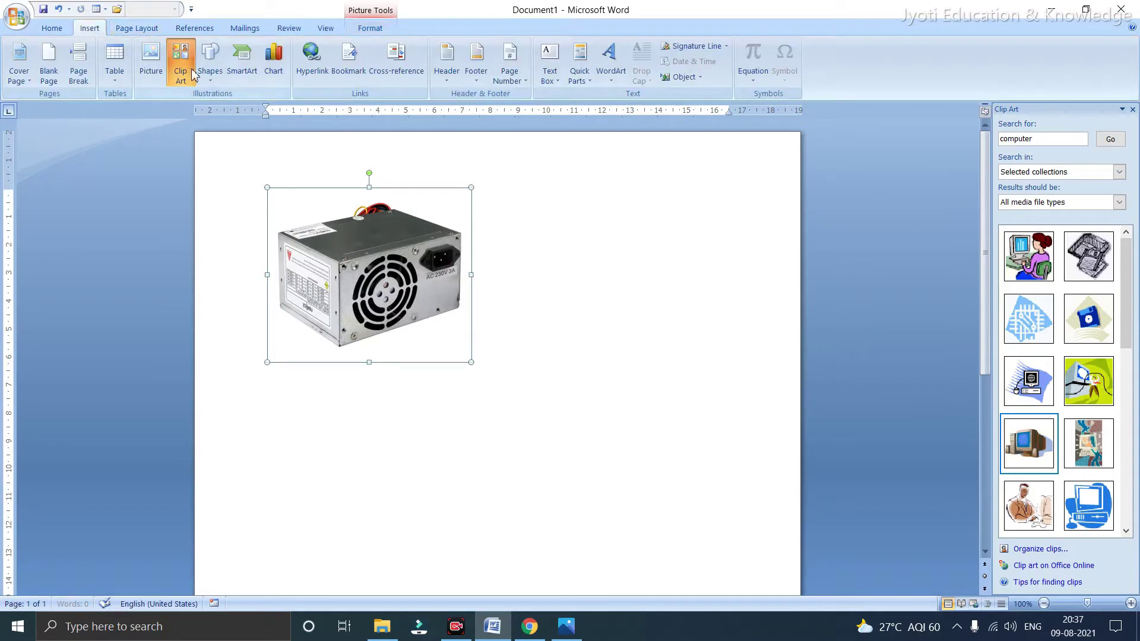
click(211, 65)
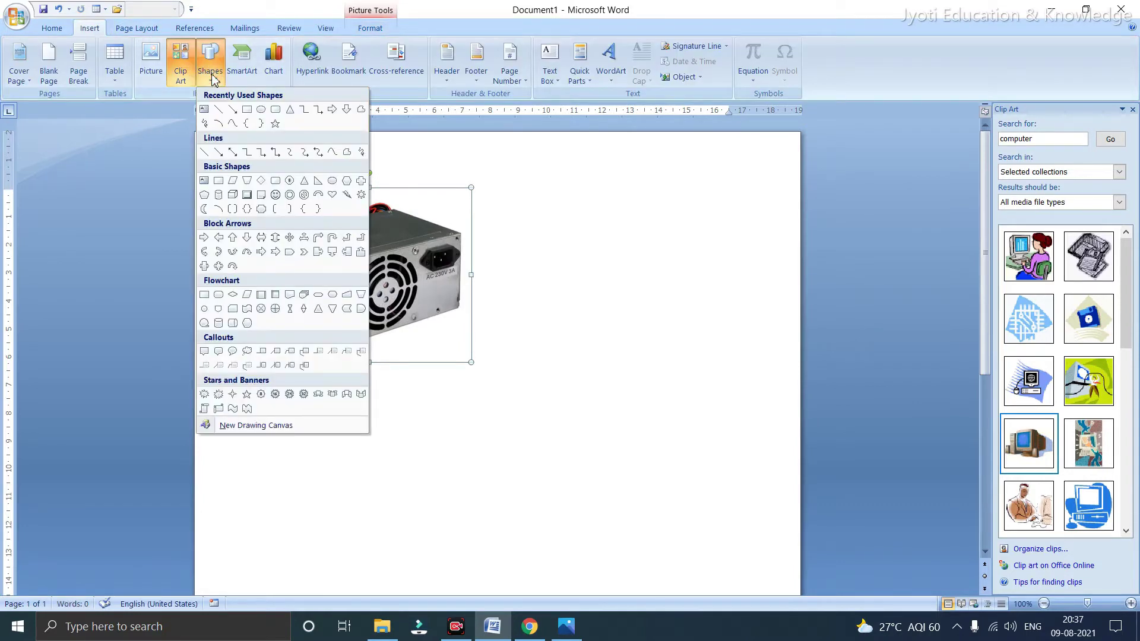
click(246, 109)
mouse_move(561, 199)
mouse_down()
mouse_move(759, 377)
mouse_move(762, 359)
mouse_up()
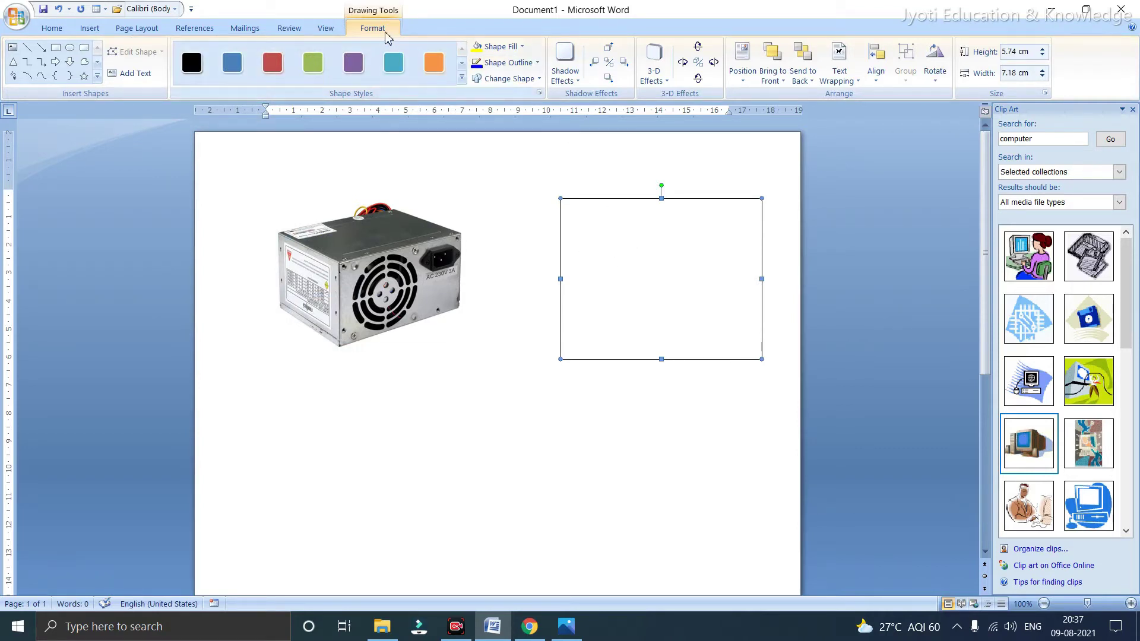
Fill the rectangle with the power supply picture 71fEXPp+gWL_SL1500_
click(514, 51)
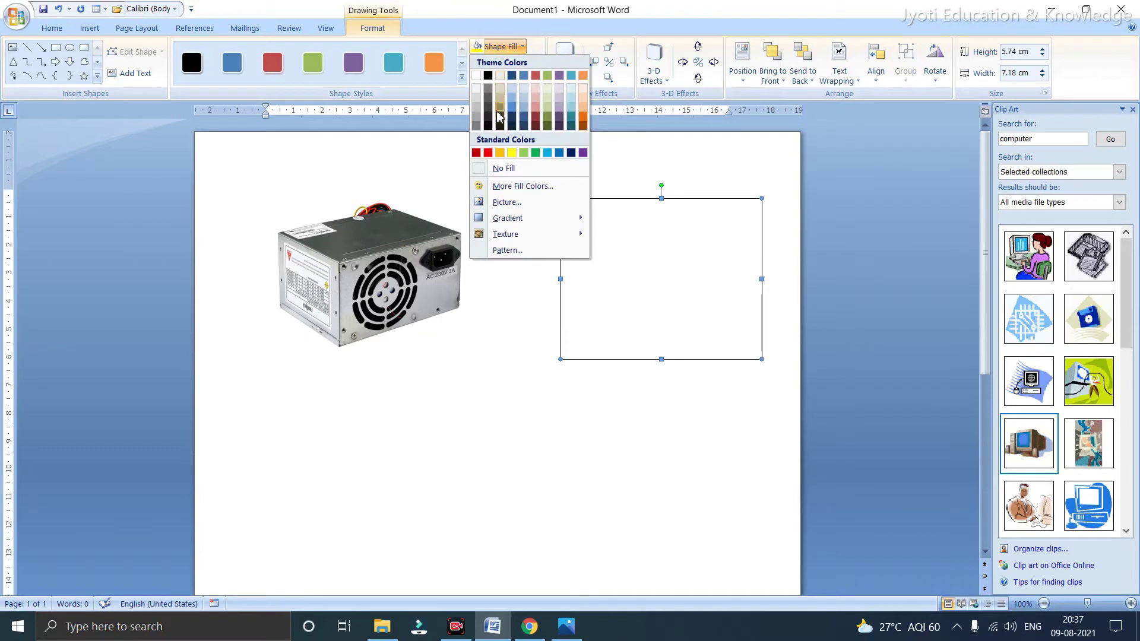
click(514, 202)
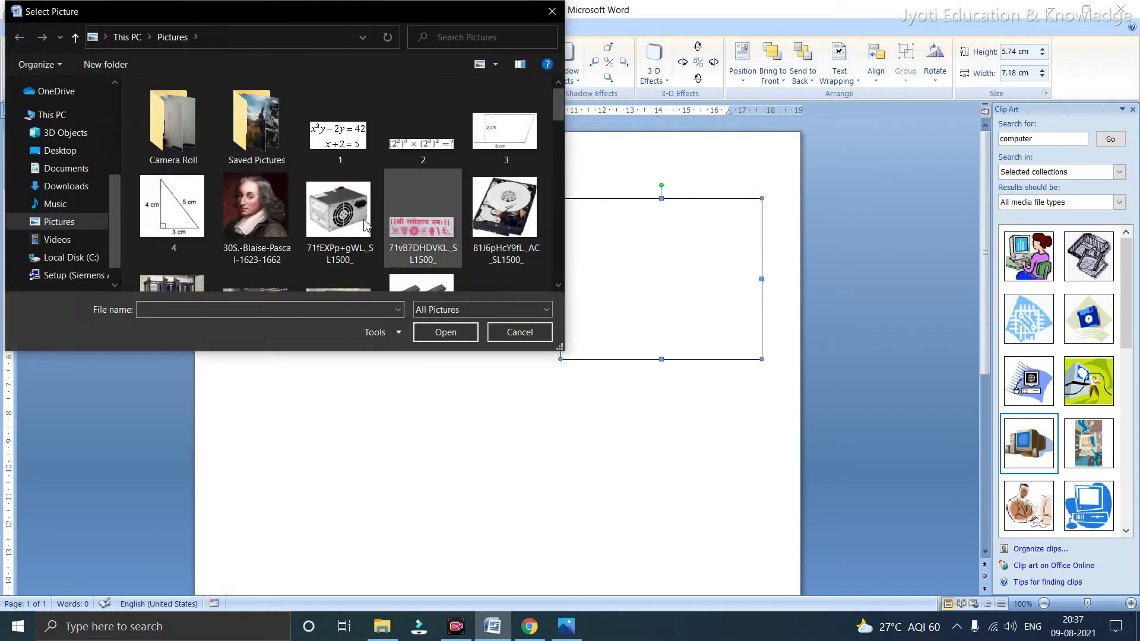
double_click(365, 215)
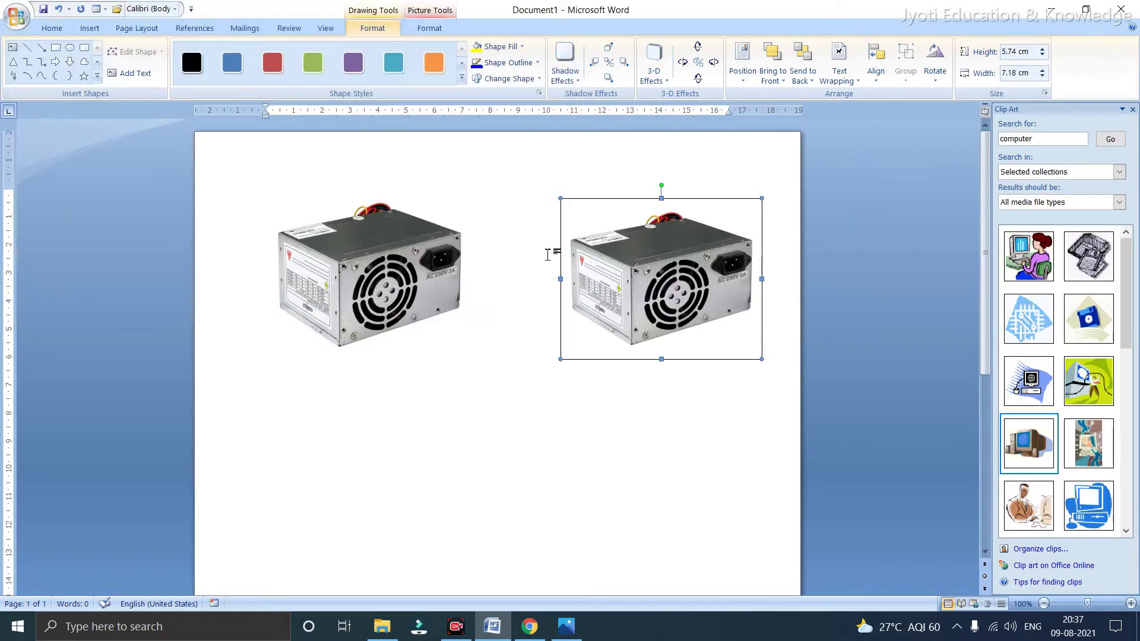
Move the picture-filled rectangle closer to the inline power supply picture and select the inline picture
drag(660, 262, 601, 280)
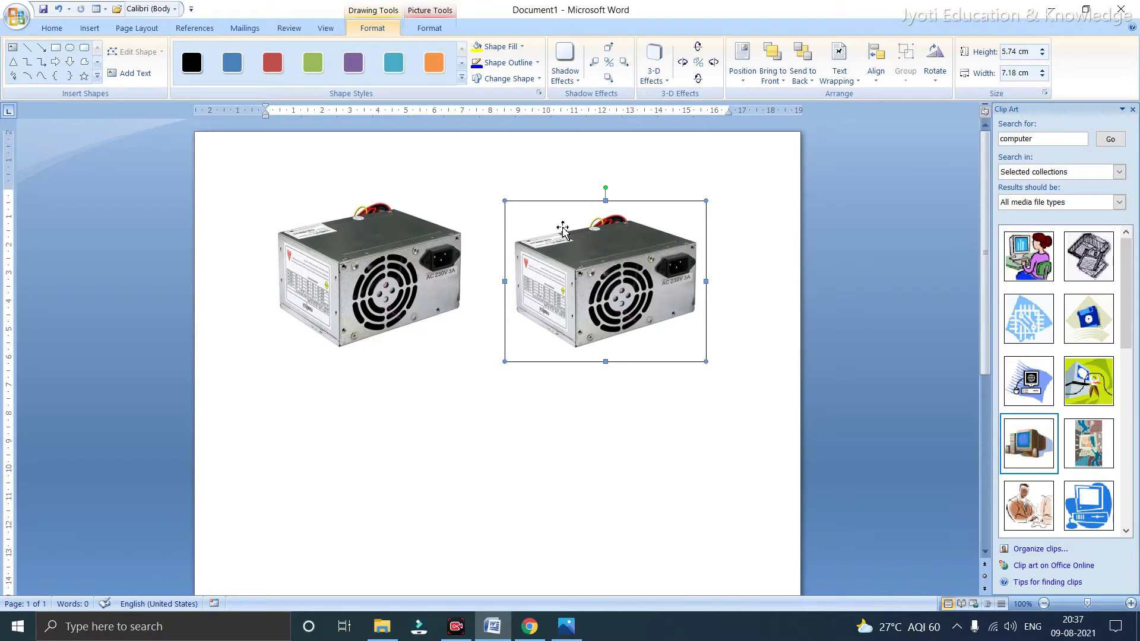
click(620, 419)
click(407, 288)
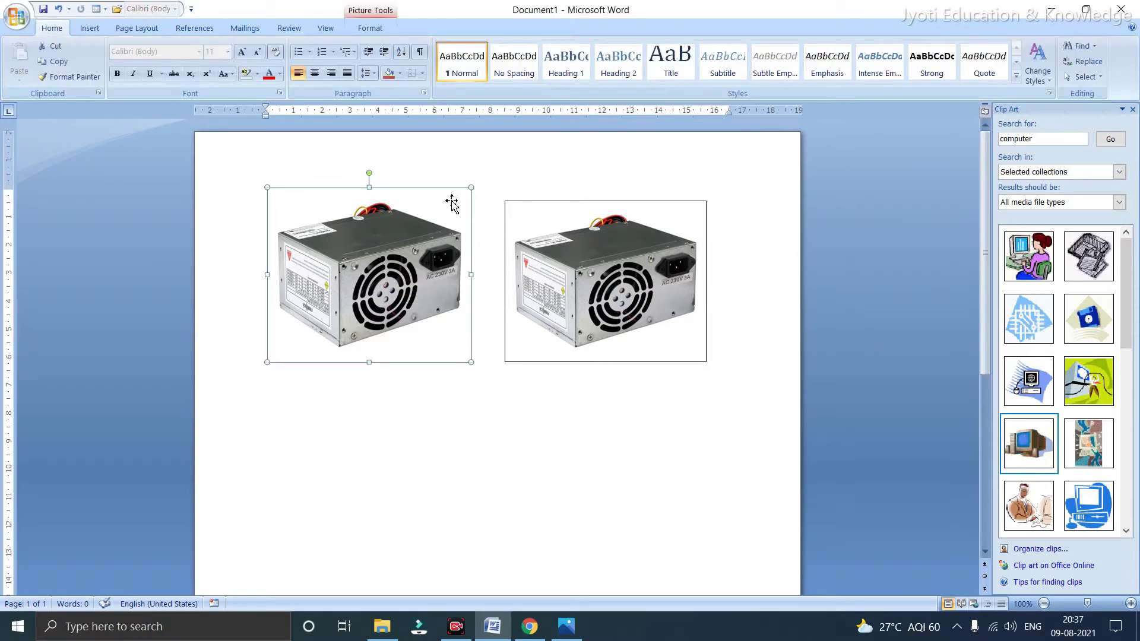
Set the picture-filled rectangle's line color to white and deselect the shape
click(670, 279)
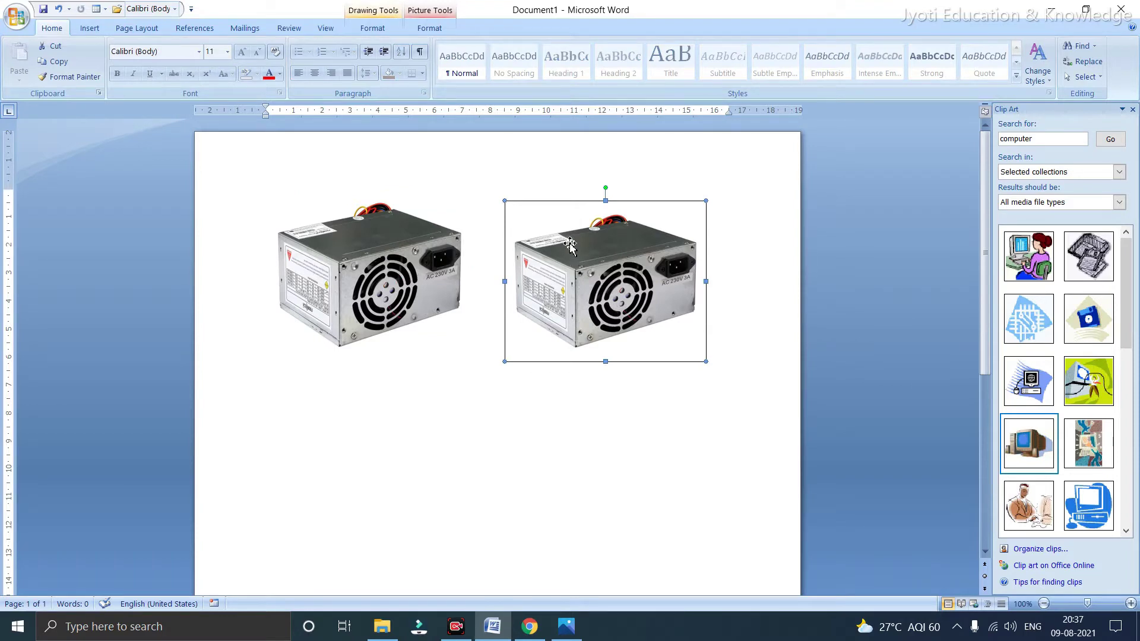
right_click(611, 253)
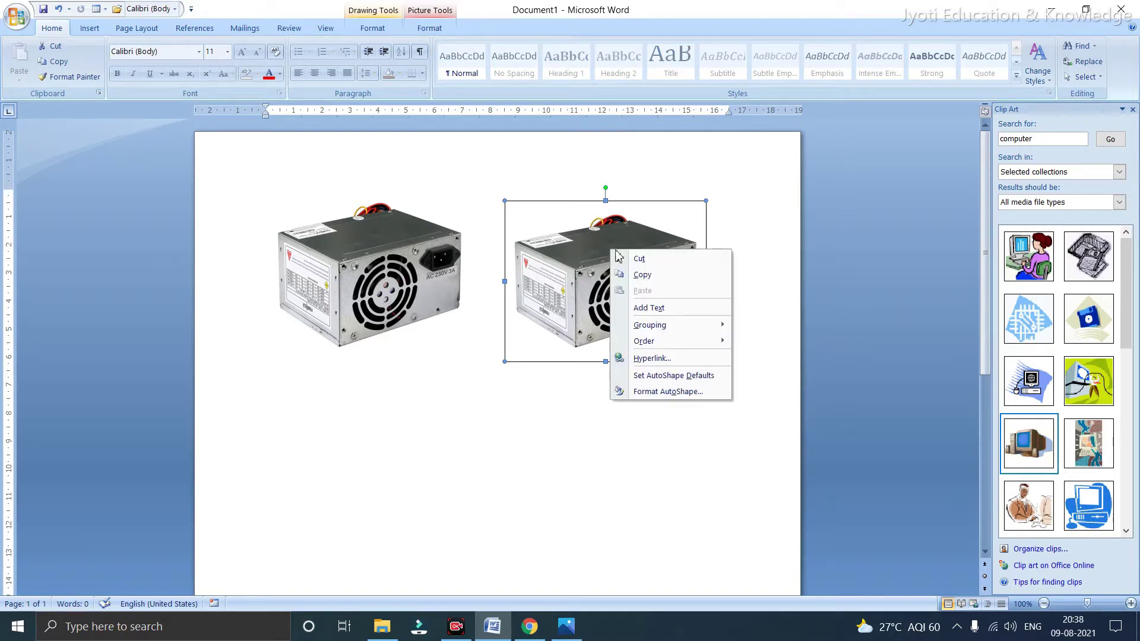
click(681, 390)
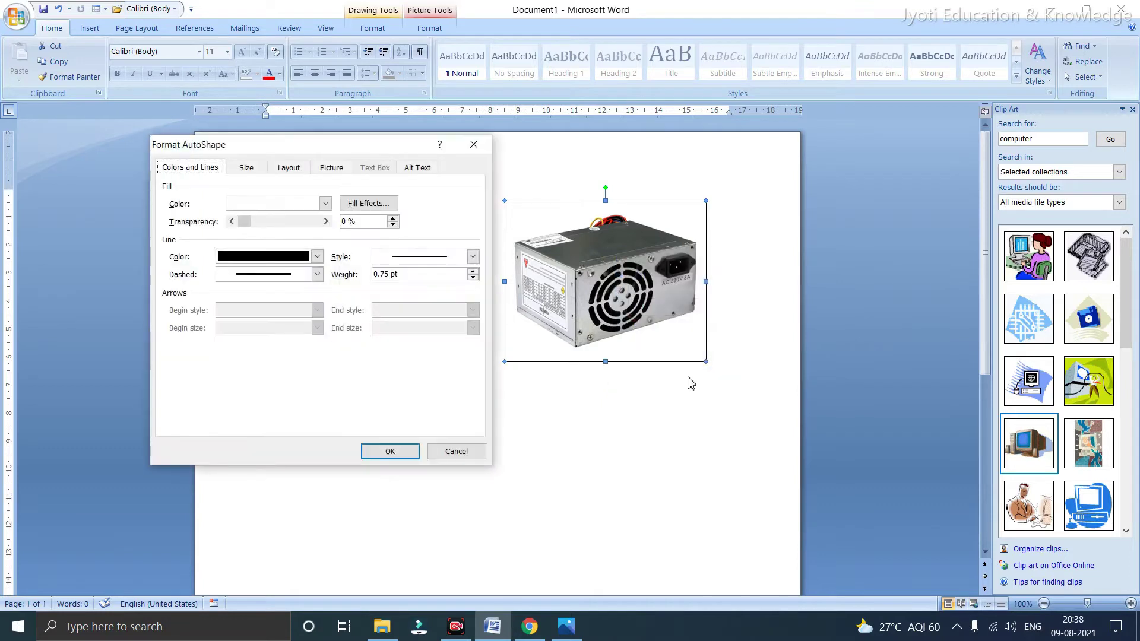
click(230, 258)
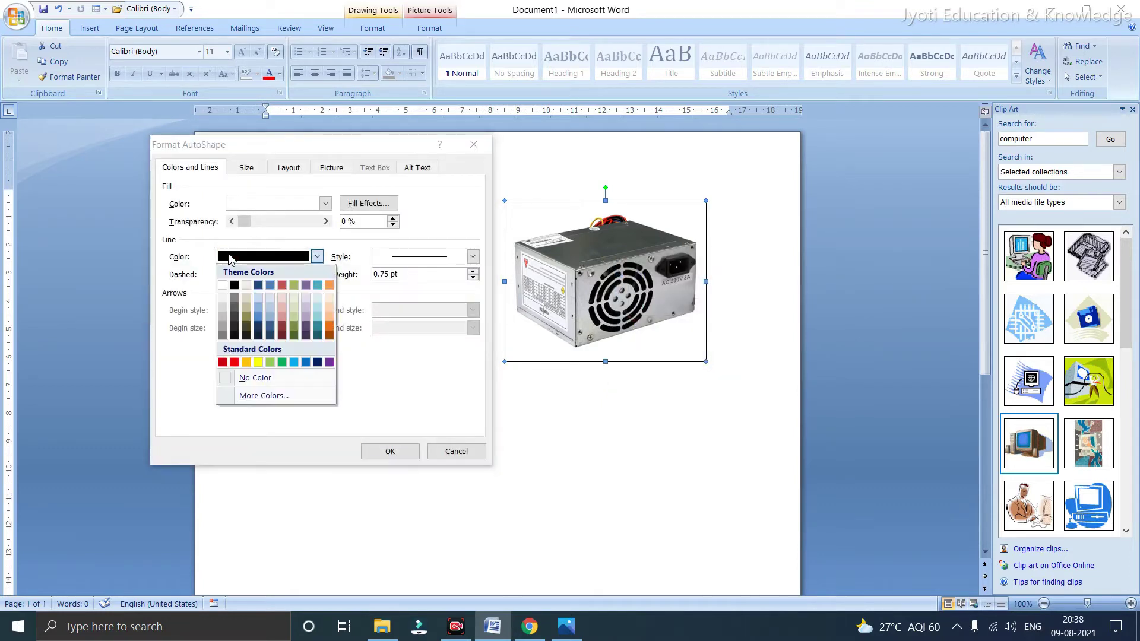
click(223, 286)
click(389, 451)
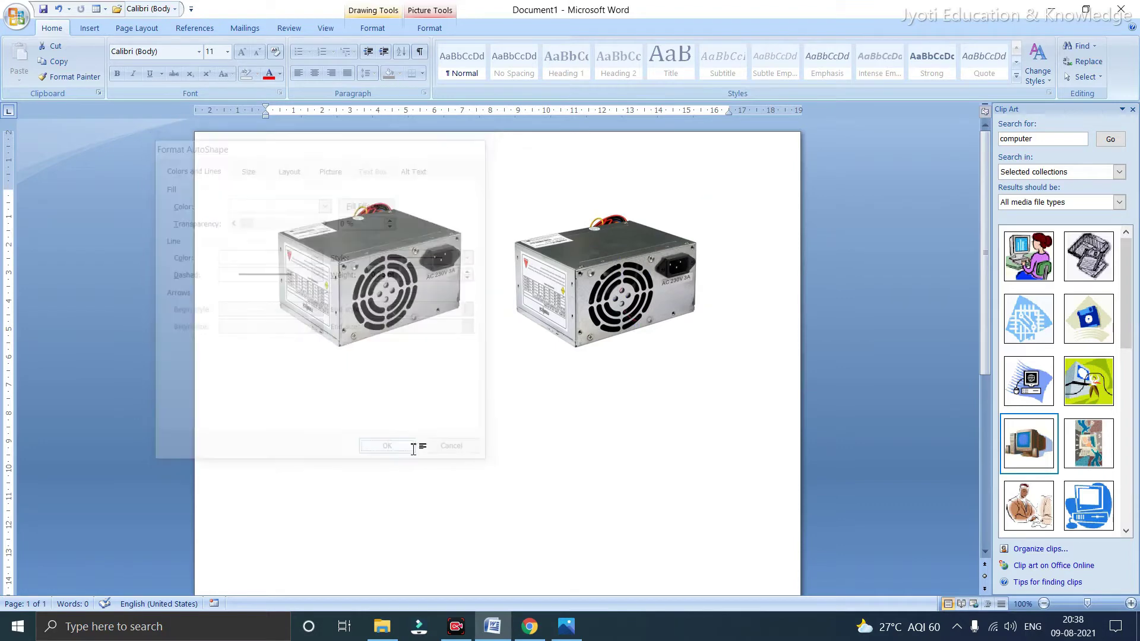
click(671, 453)
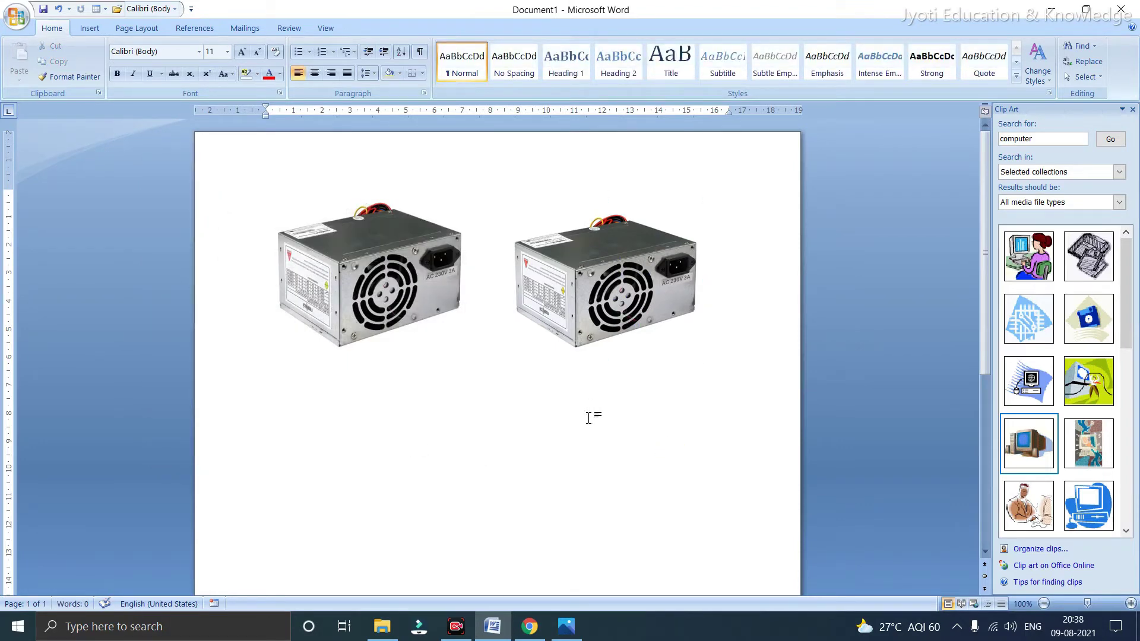
Draw a can shape about 4.15 cm high and 5.88 cm wide below the pictures and a down arrow about 5.19 by 4.55 cm beside it
click(90, 28)
click(210, 60)
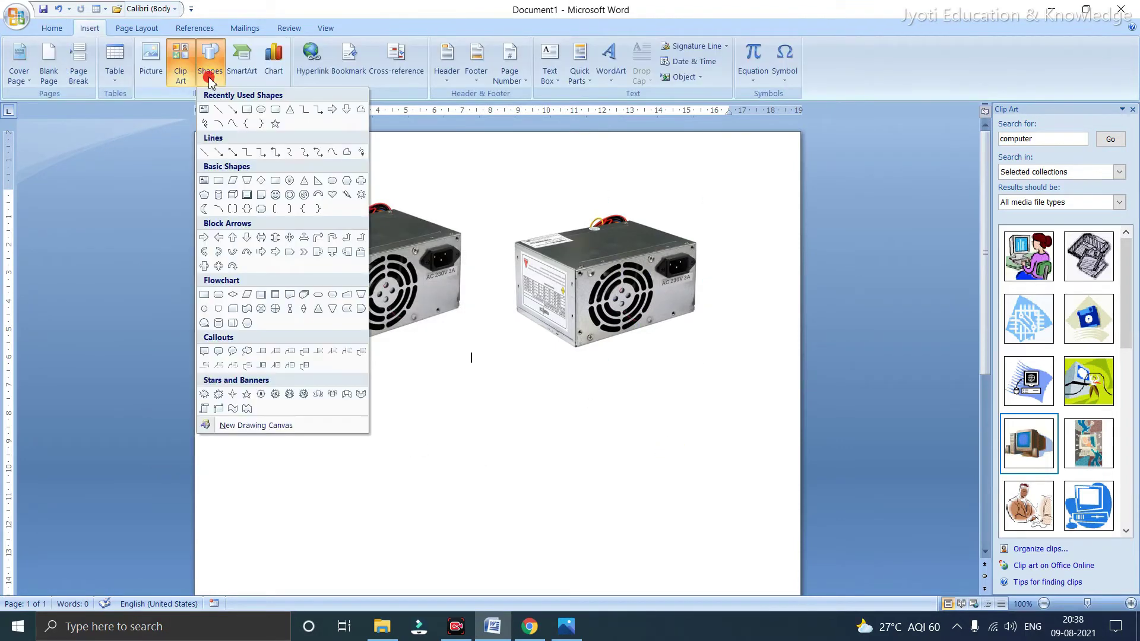
click(221, 195)
drag(316, 444, 481, 560)
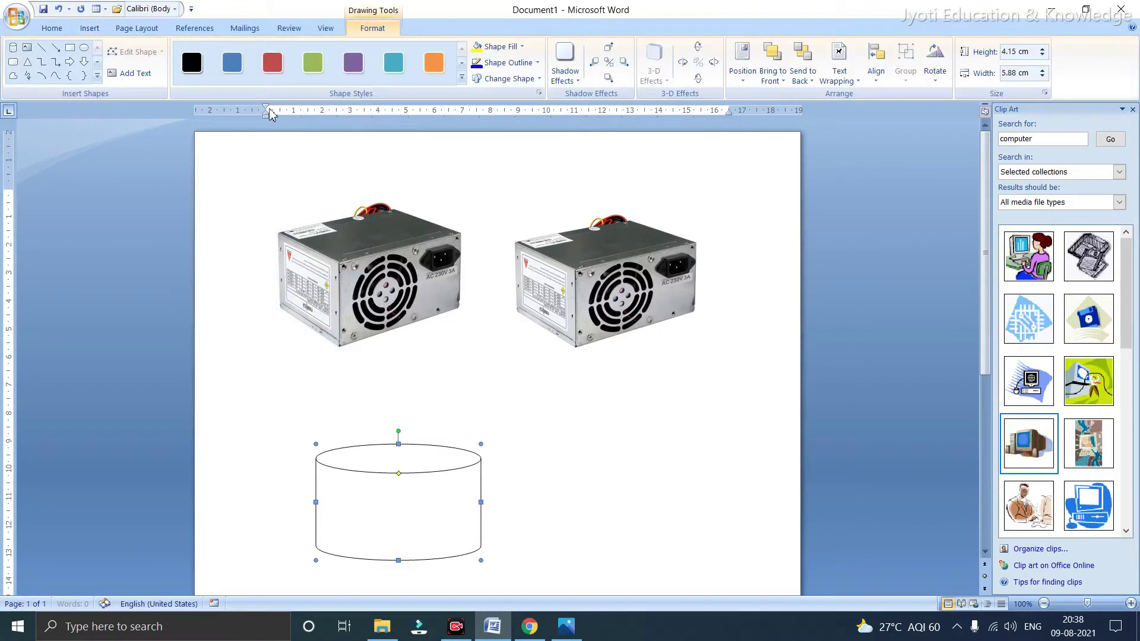
click(84, 61)
drag(546, 415, 674, 560)
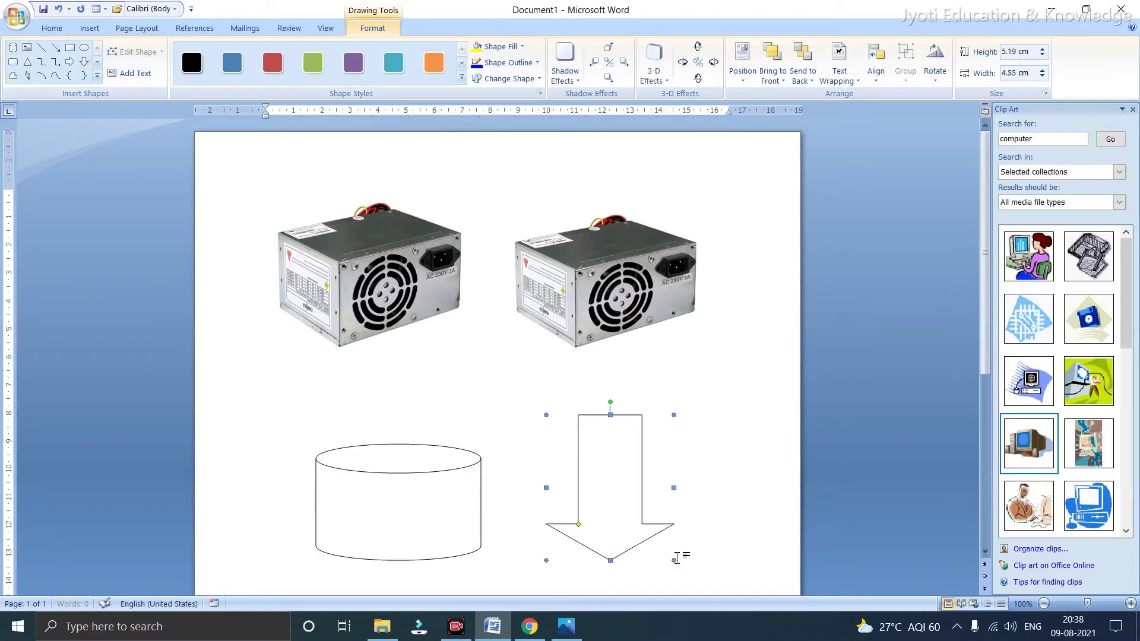
Preview the shadow effects on the down arrow and look through its available 3-D effects
click(576, 83)
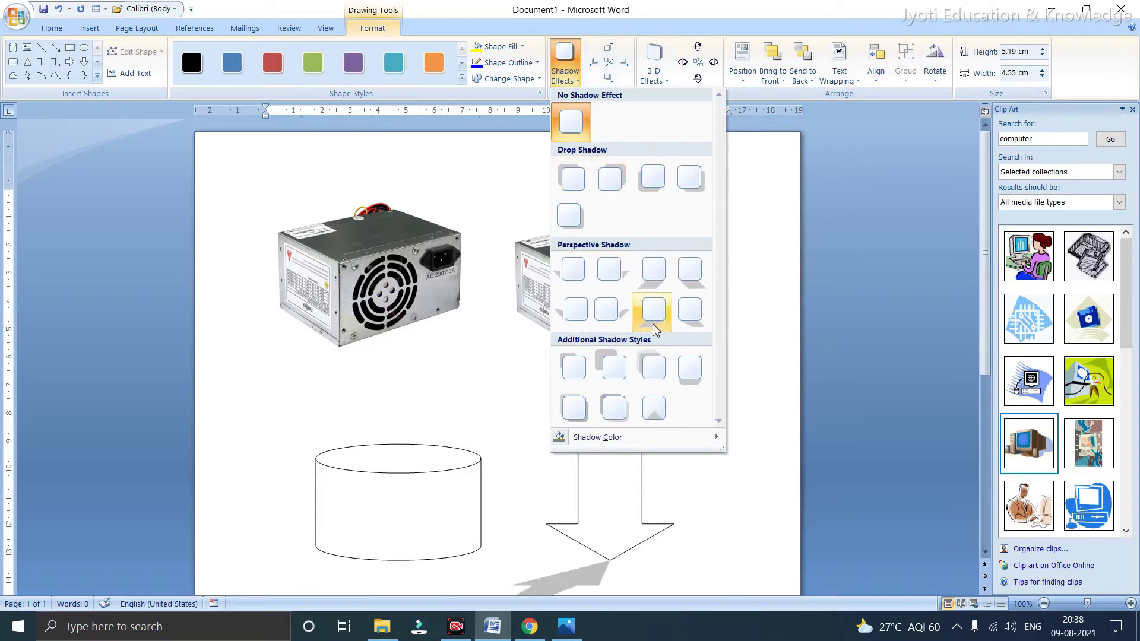
click(656, 74)
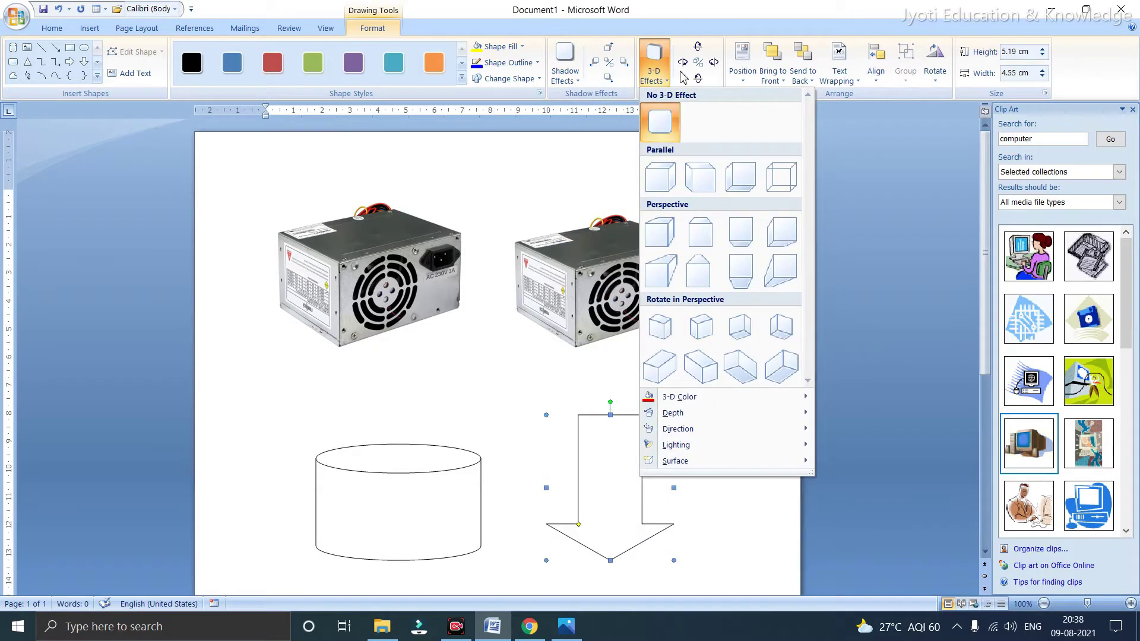
click(518, 229)
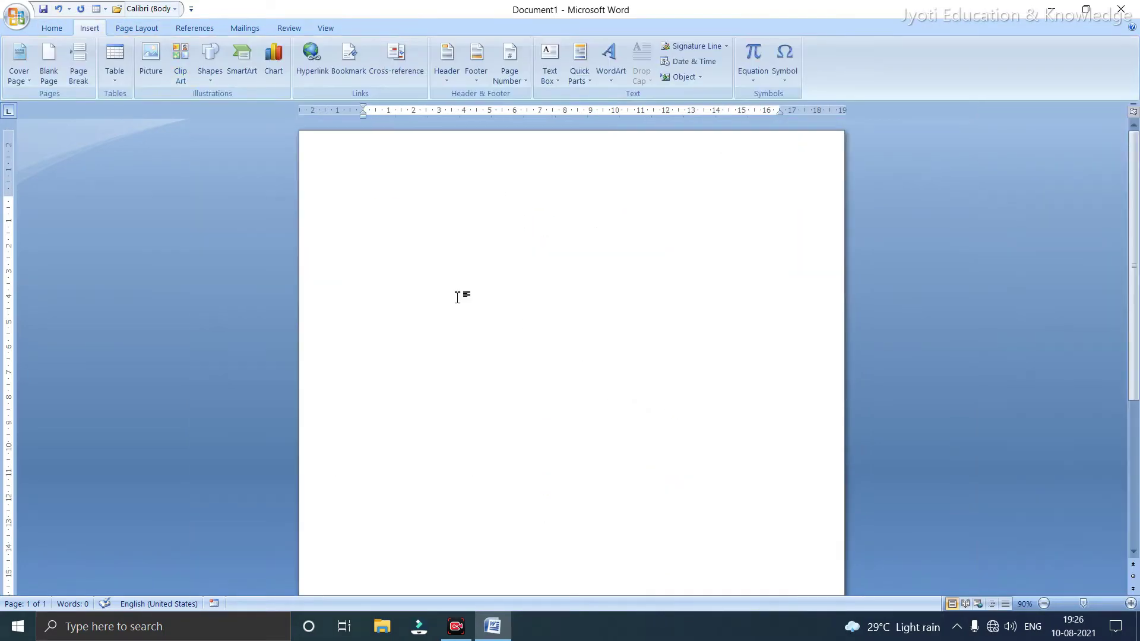
Look through the SmartArt layouts in the List, Process, Cycle, Hierarchy, Relationship, Matrix and Pyramid categories
click(247, 64)
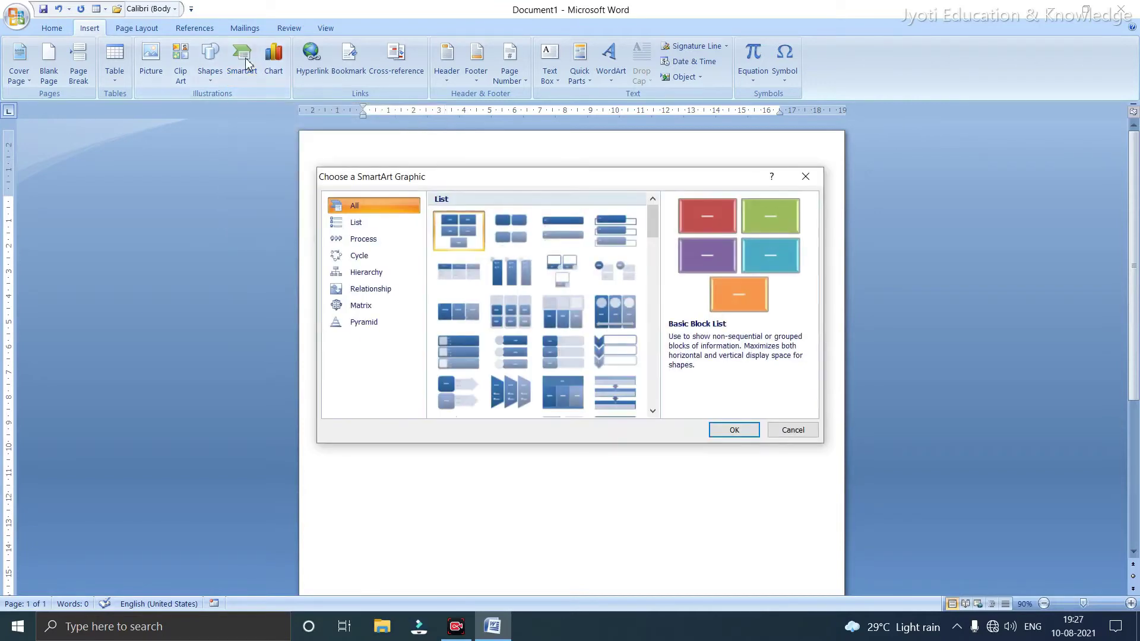
scroll(531, 308, down, 3)
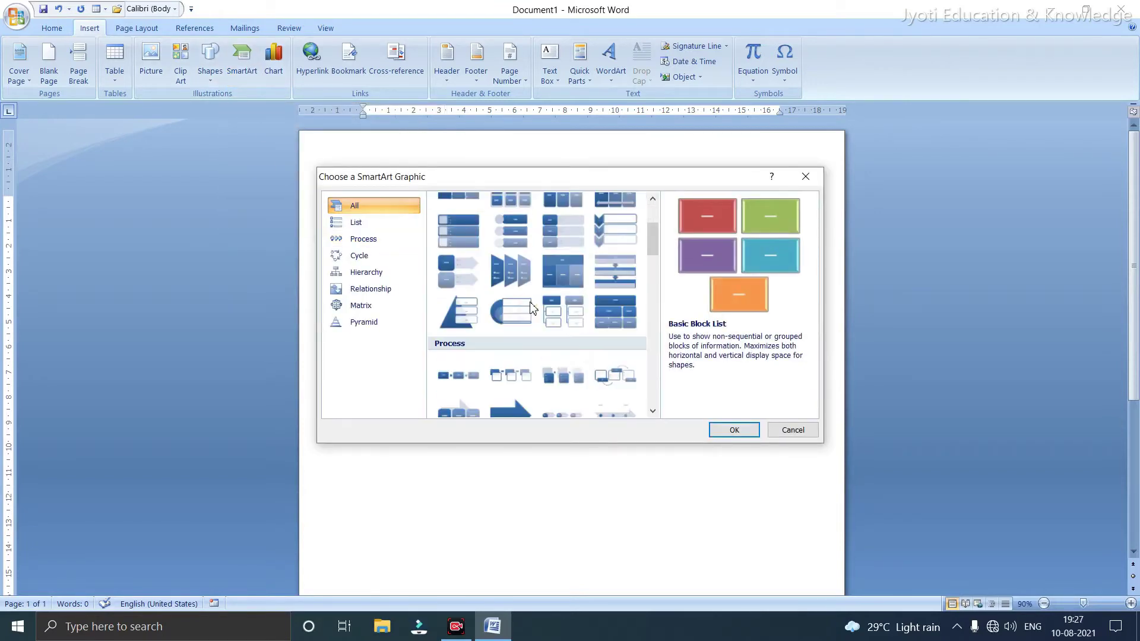
scroll(532, 308, down, 3)
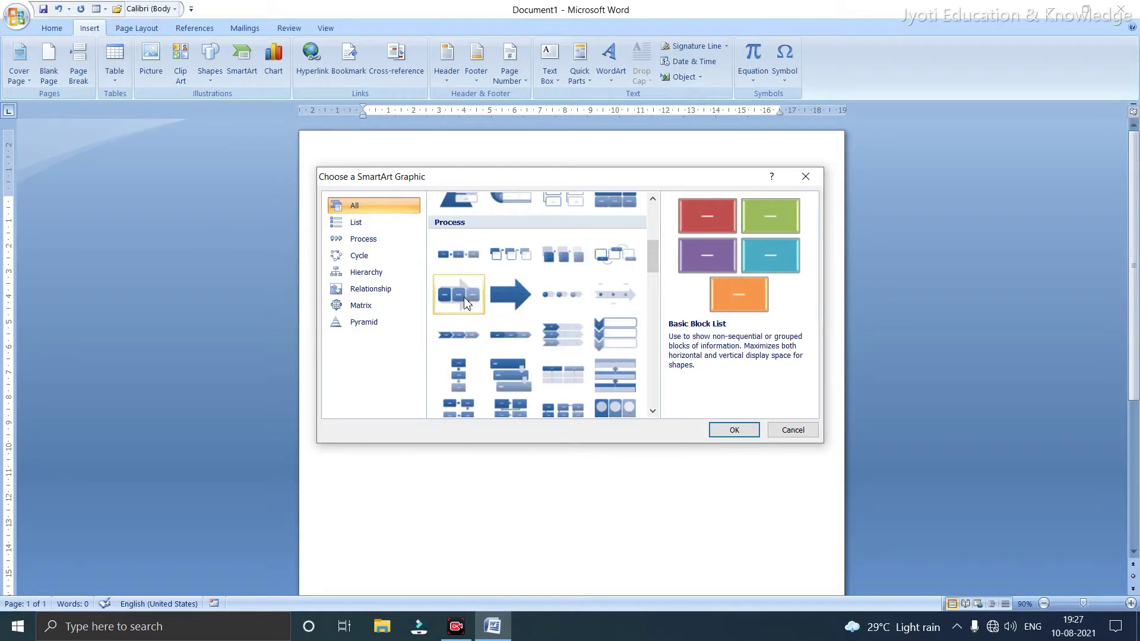
scroll(589, 370, down, 3)
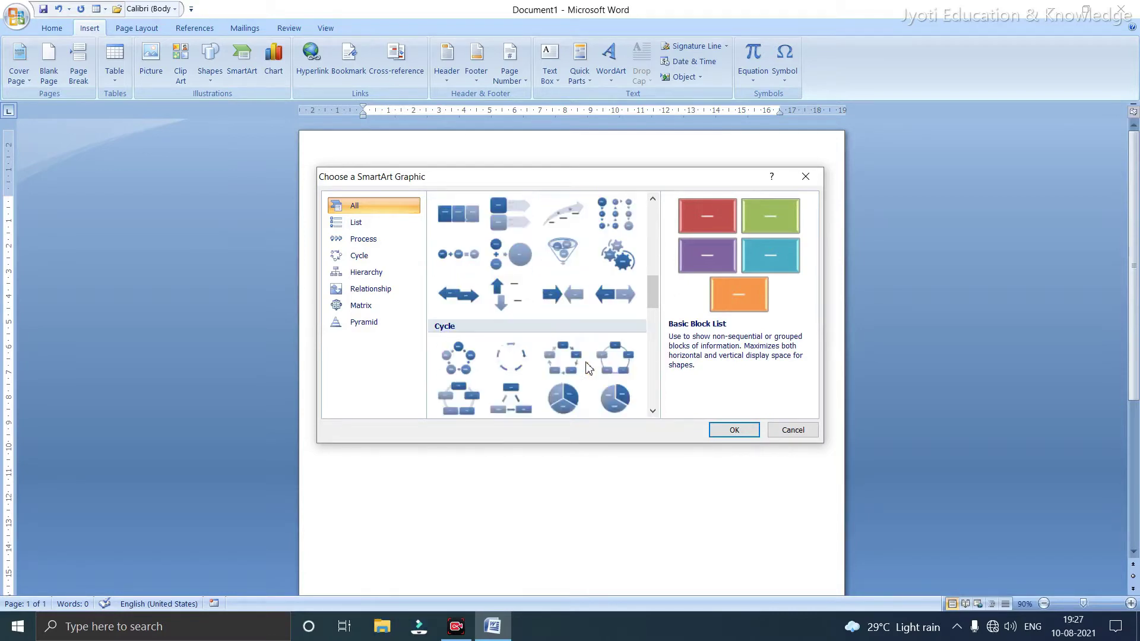
scroll(588, 367, up, 10)
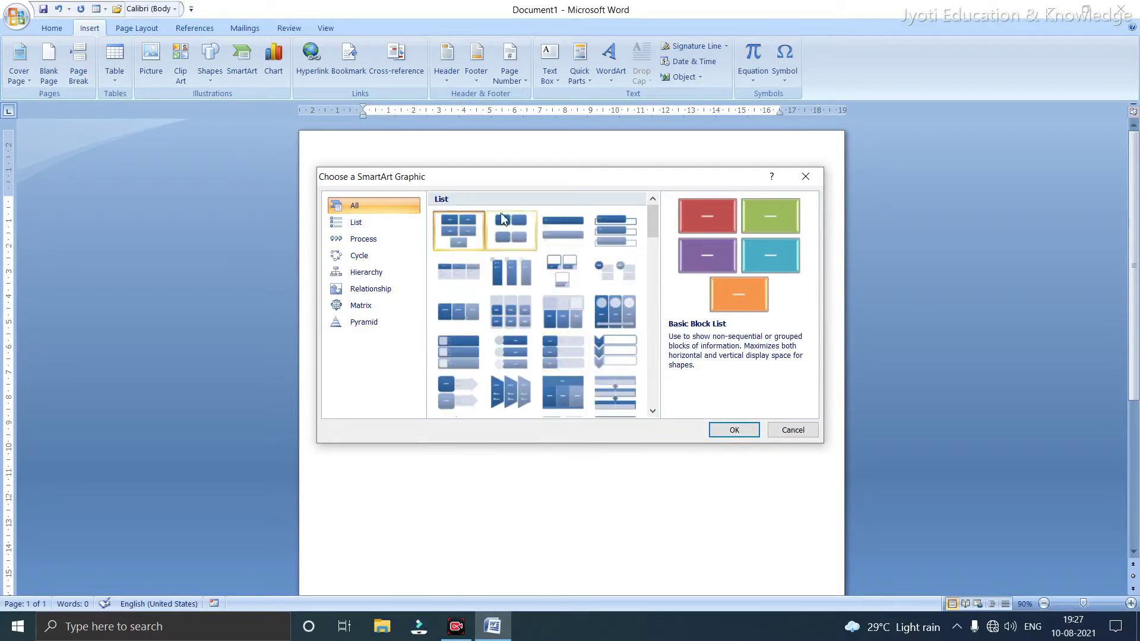
click(369, 225)
click(366, 240)
click(365, 256)
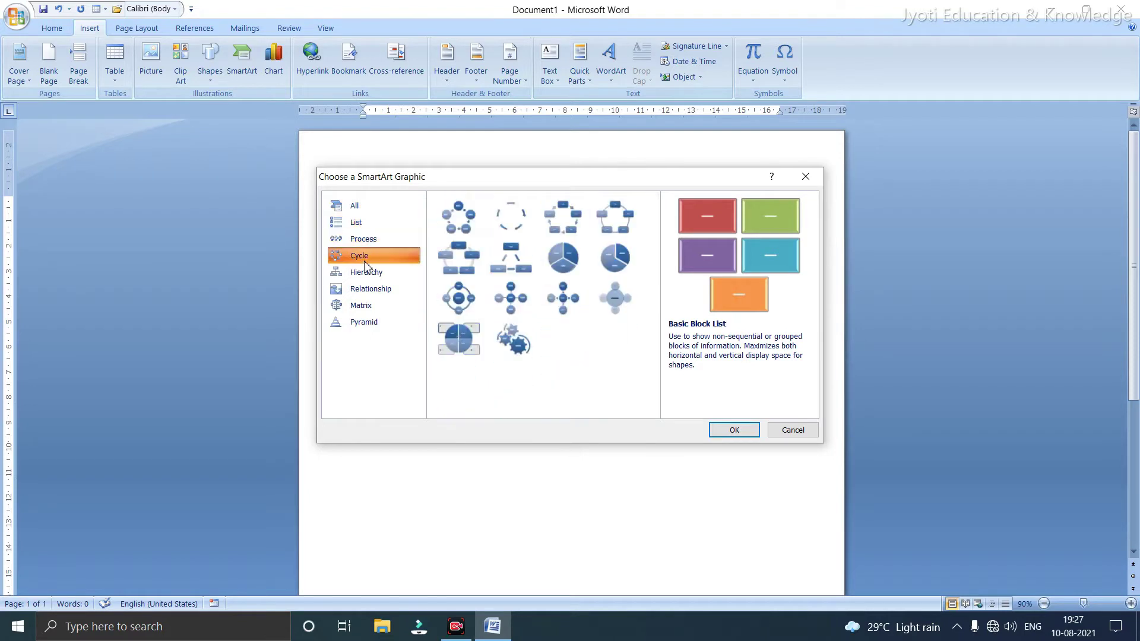
click(365, 271)
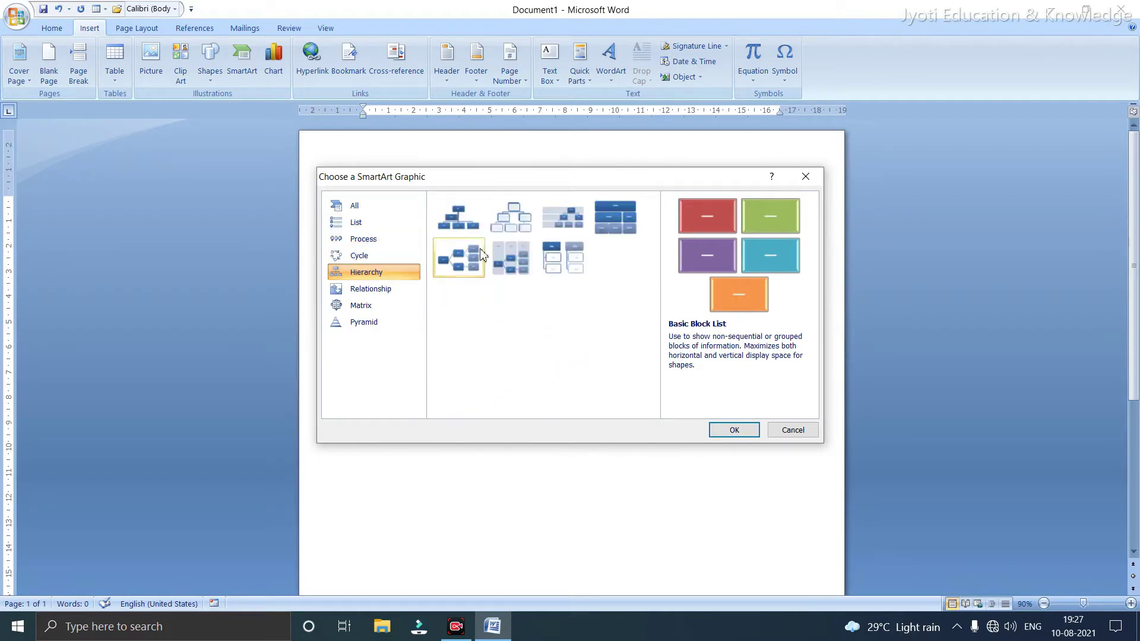
click(371, 290)
click(367, 306)
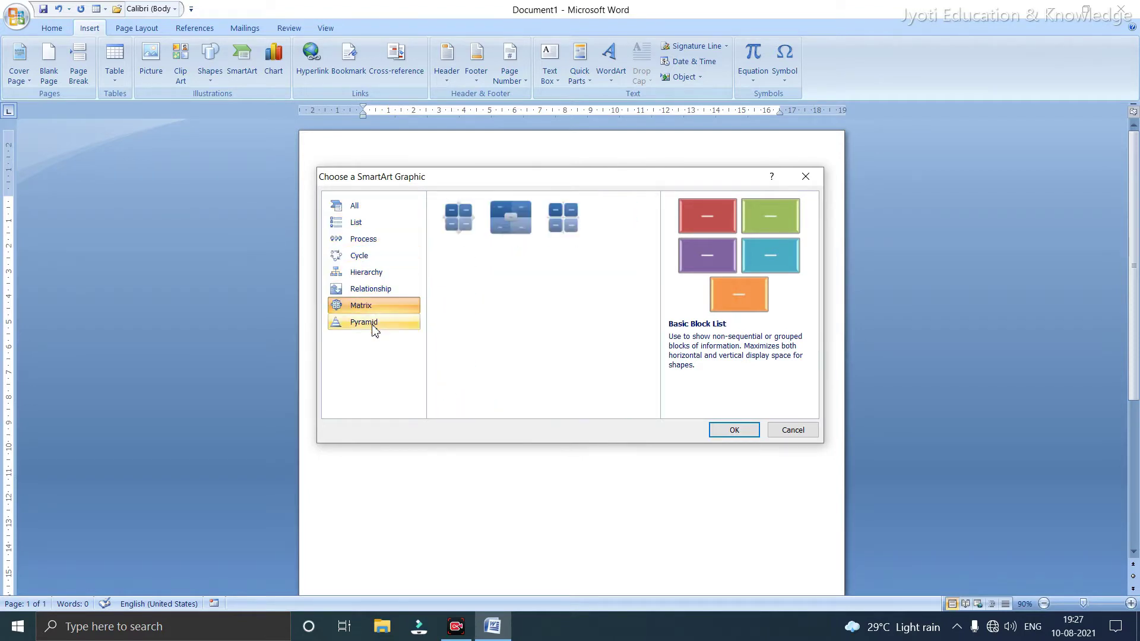
click(373, 323)
Insert a Vertical Picture List SmartArt graphic into the blank document
click(378, 211)
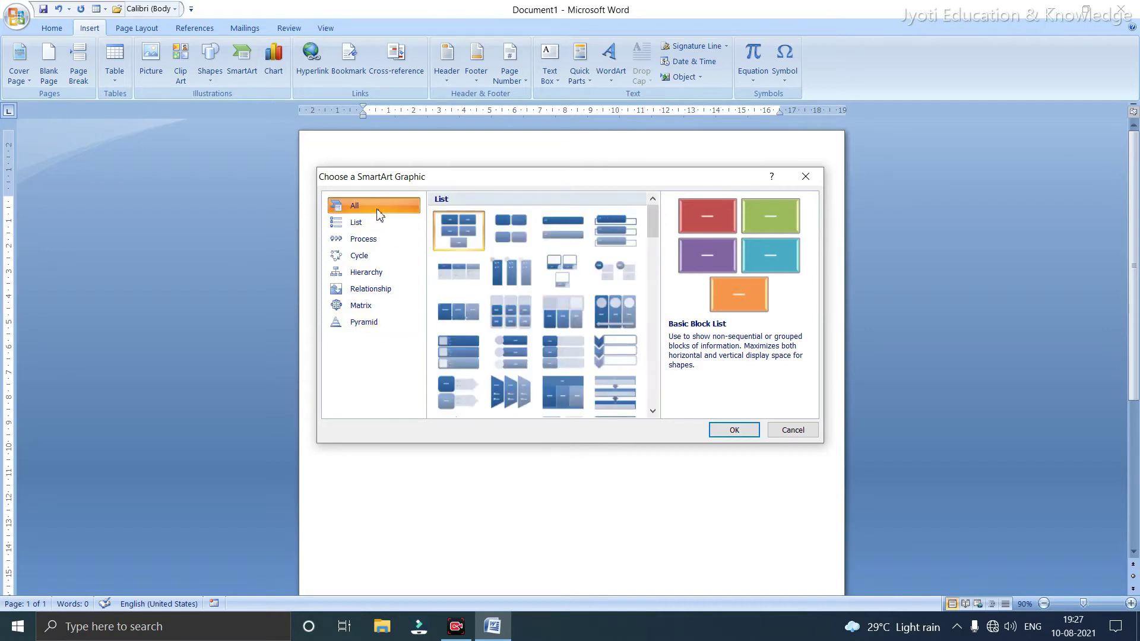
click(457, 349)
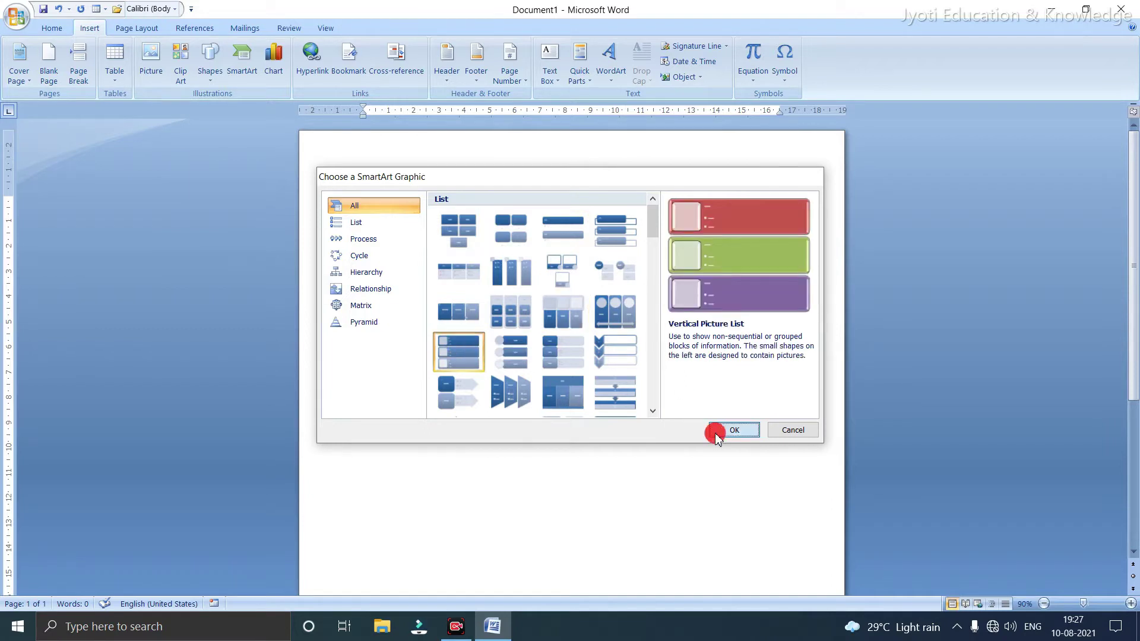
click(716, 434)
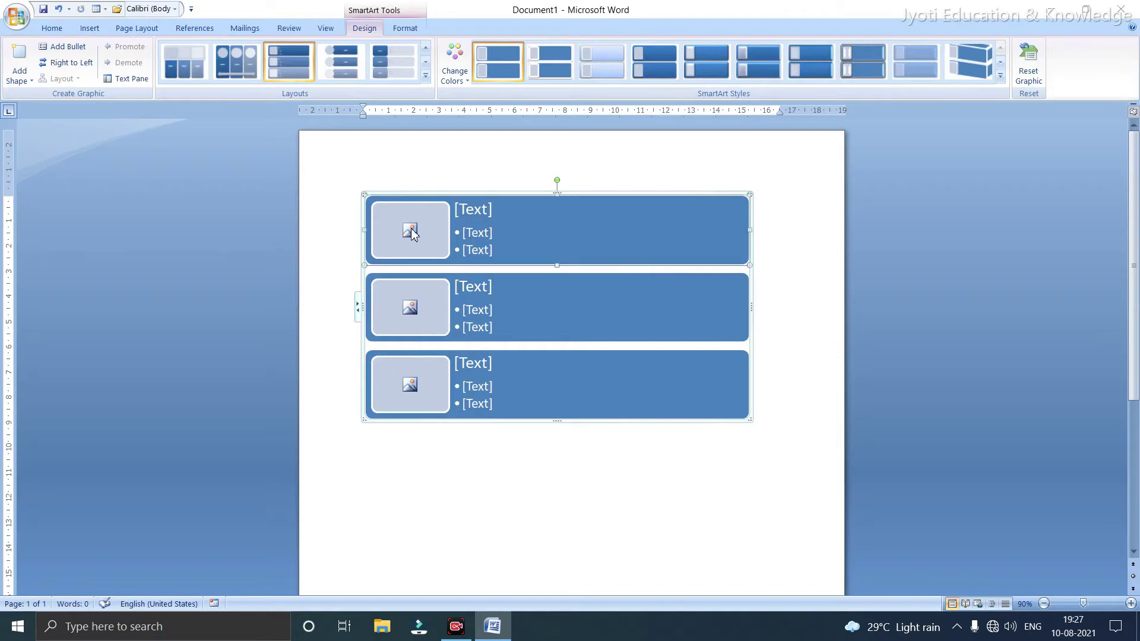
Place the power supply and hard disk pictures in the first two list items and enter a first name as the first item's heading
click(413, 234)
double_click(328, 218)
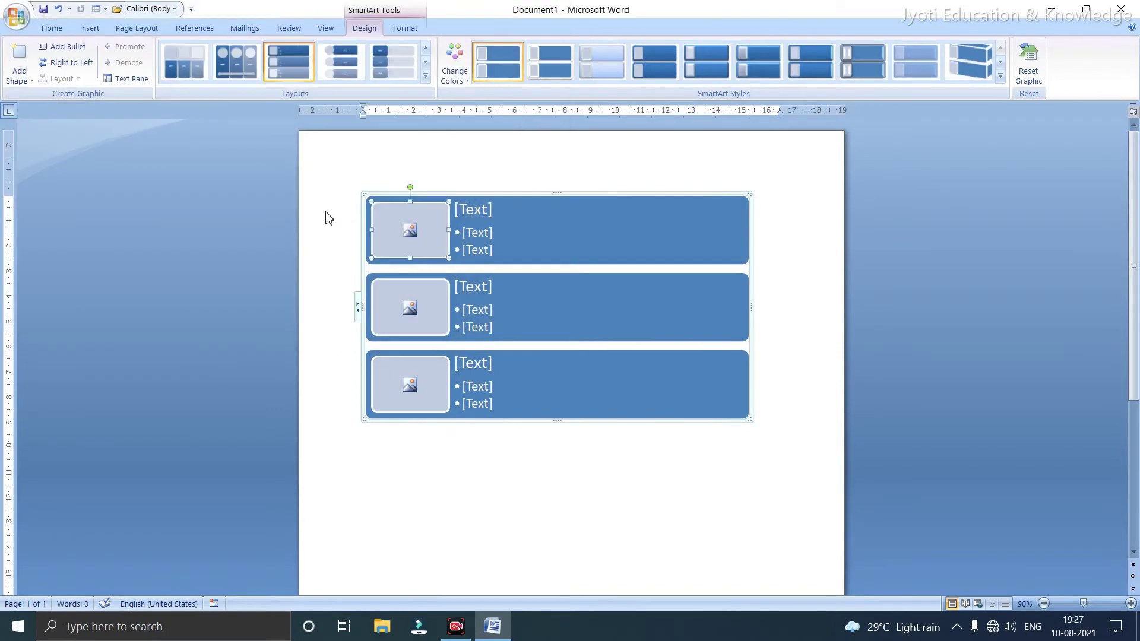
click(409, 313)
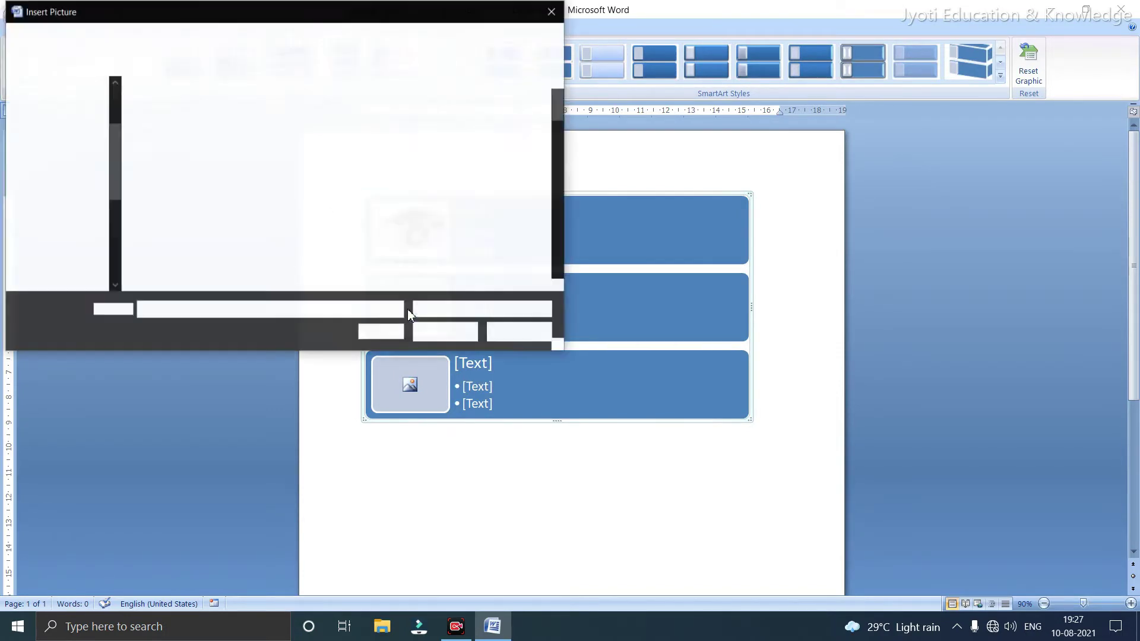
double_click(511, 211)
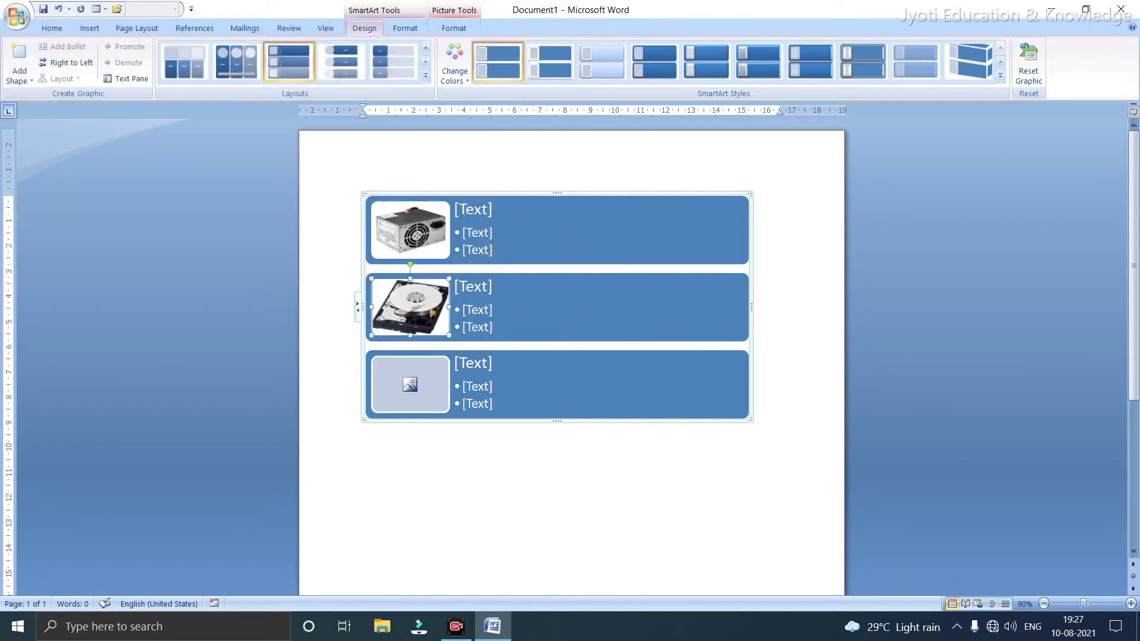
click(476, 213)
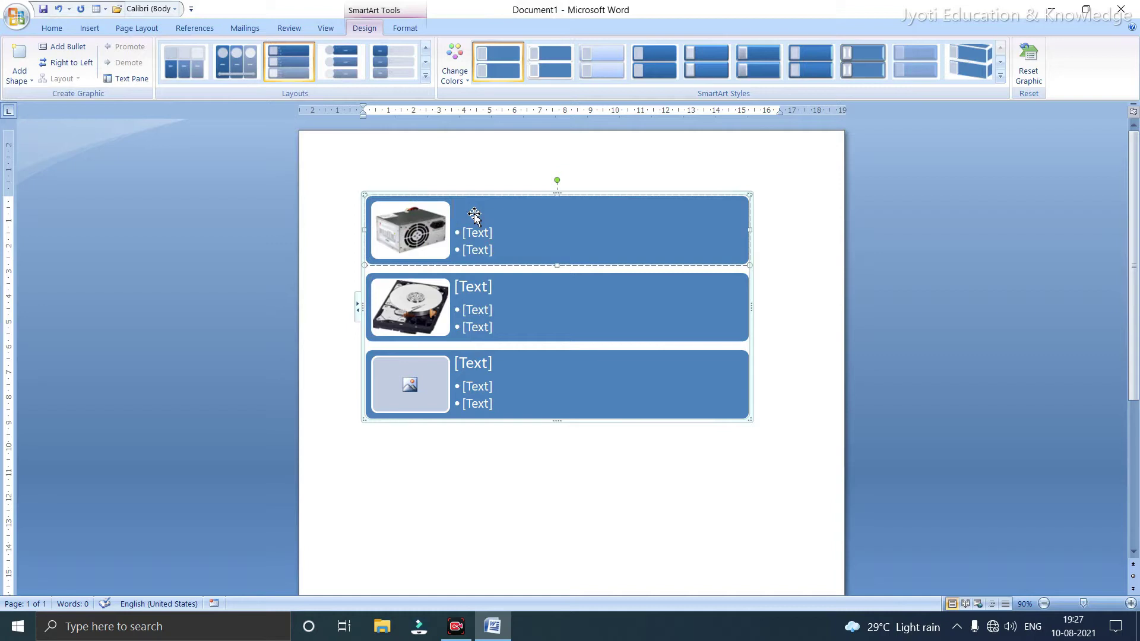
text(jyoti)
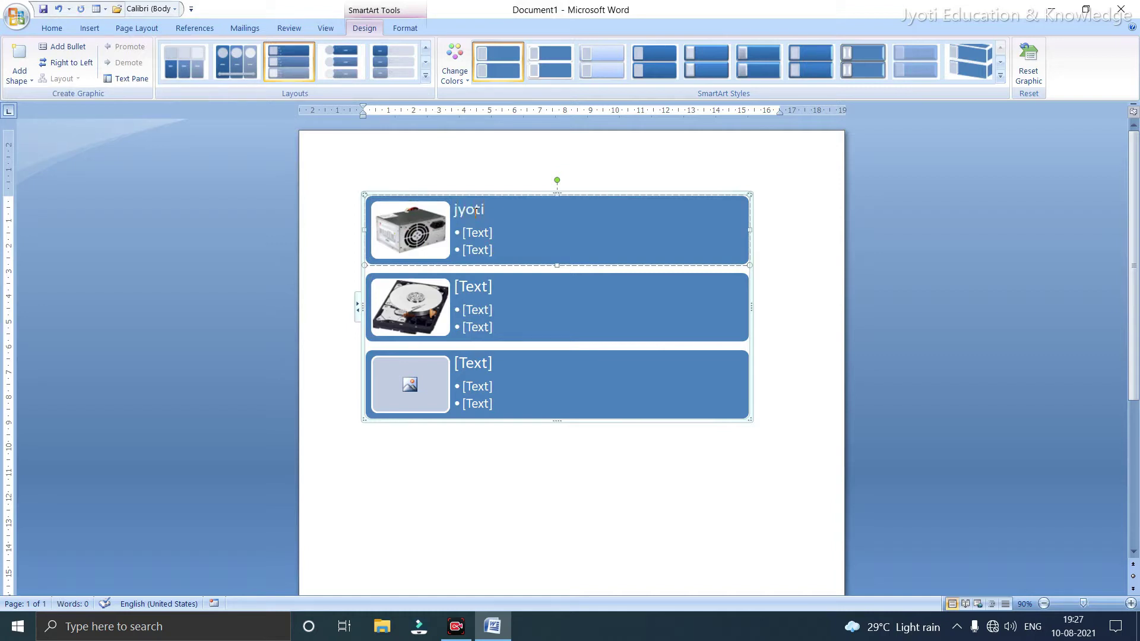
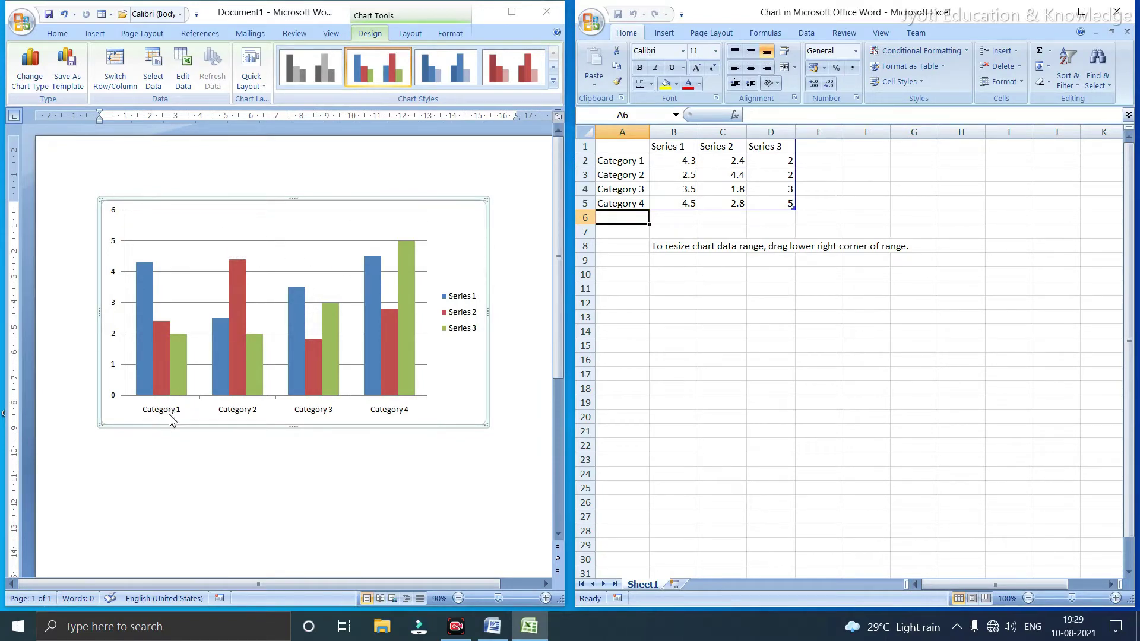
Rename the first two chart categories in cells A2 and A3 of the chart data as jharkhand and uttrakhand
click(621, 162)
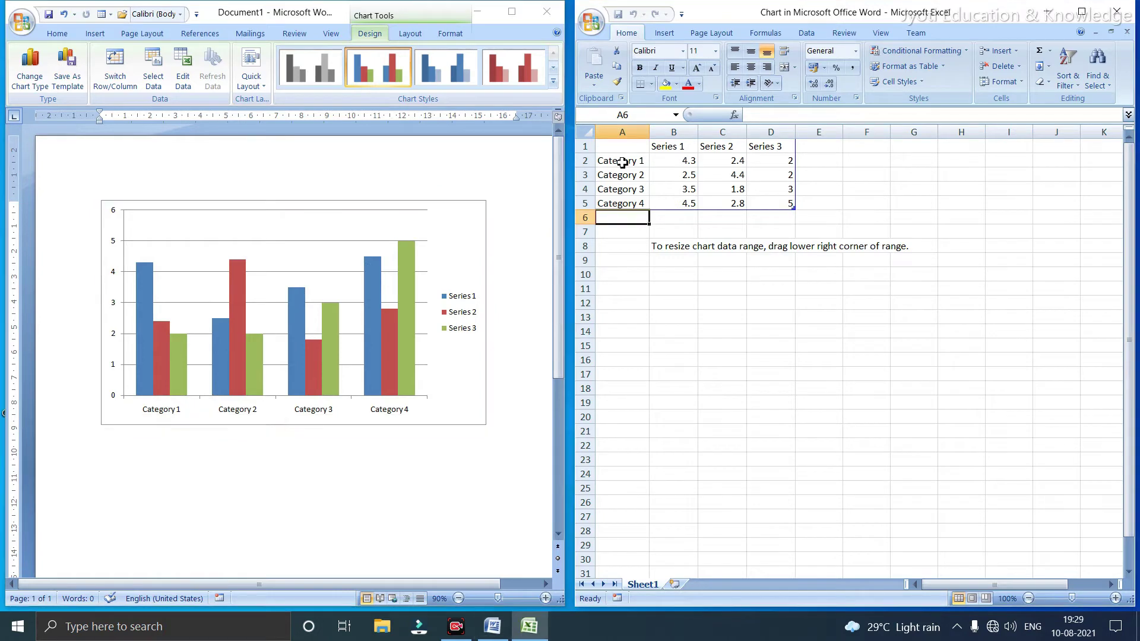
click(235, 419)
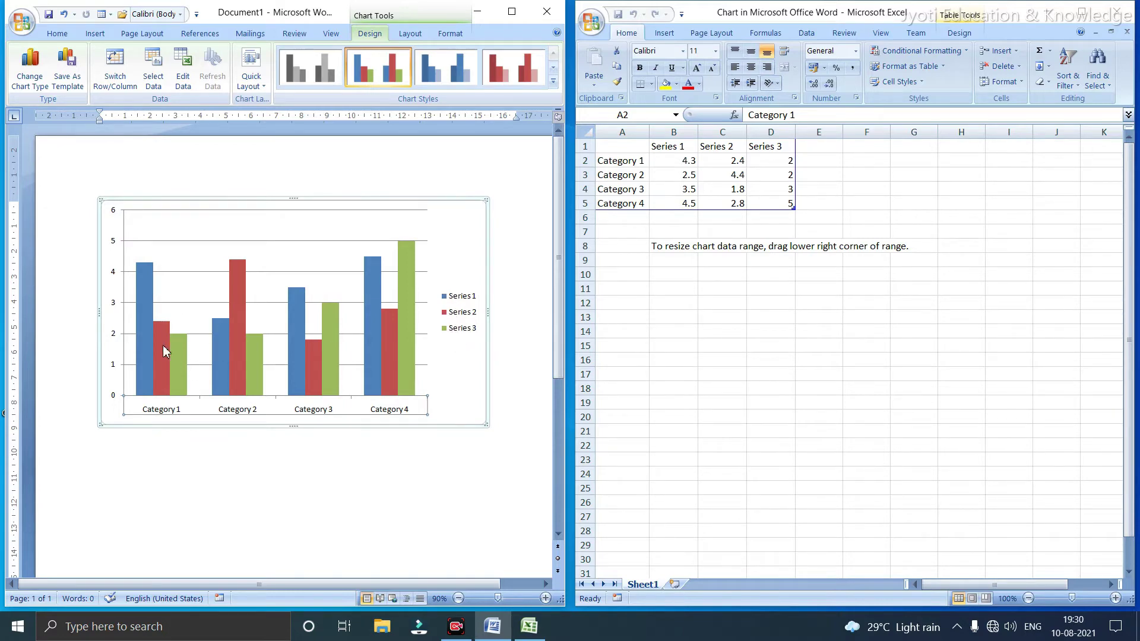
click(628, 165)
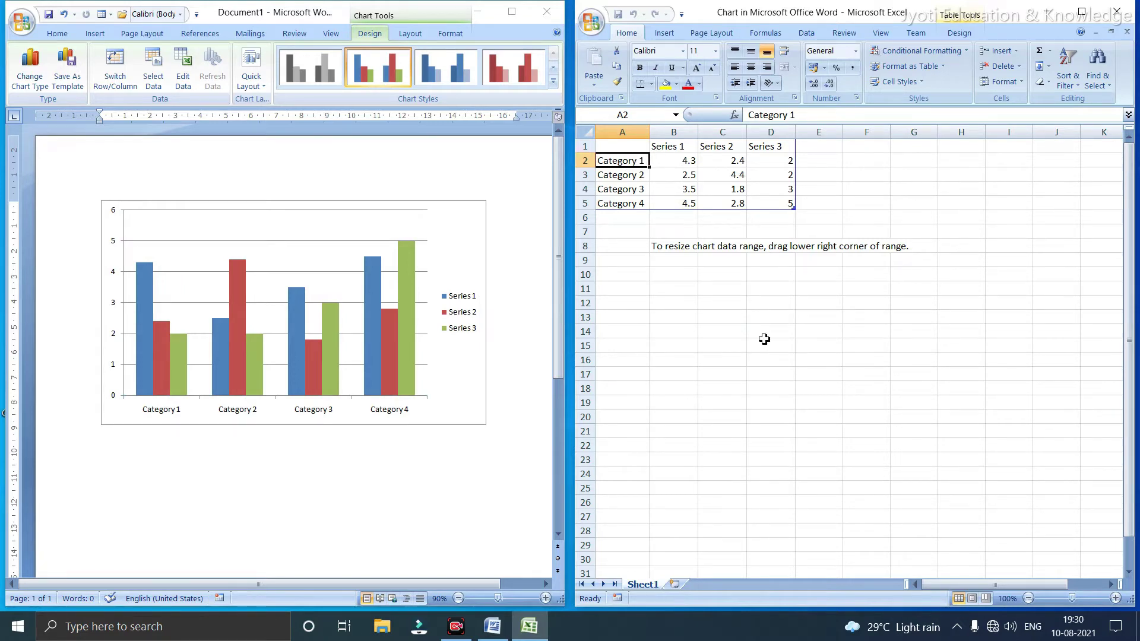
text(jharkhand)
key(Return)
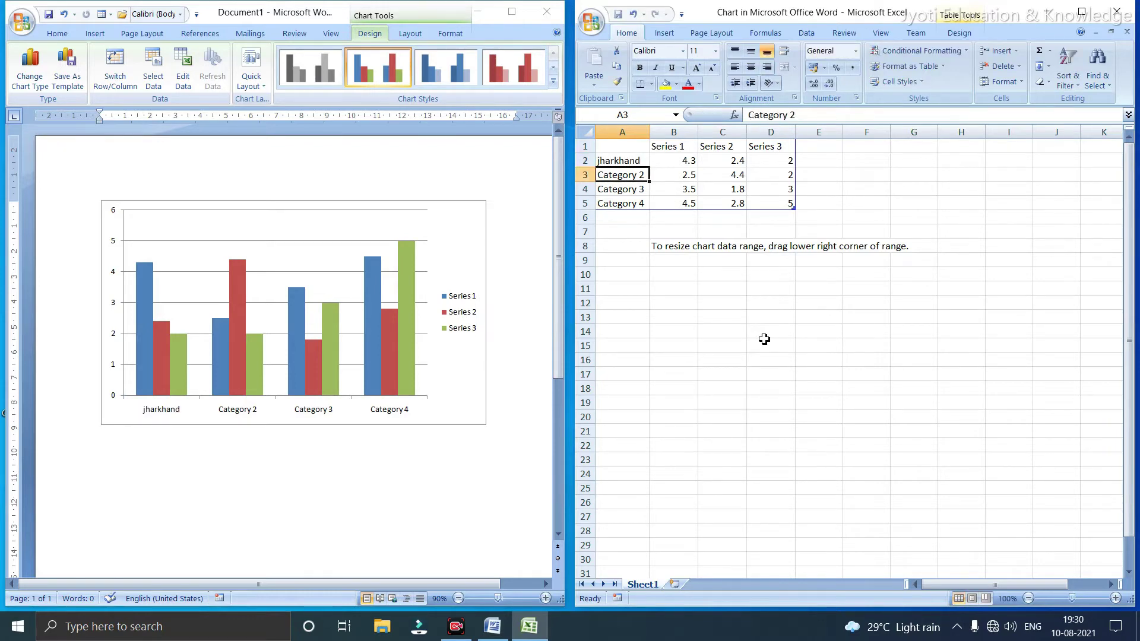
text(ut)
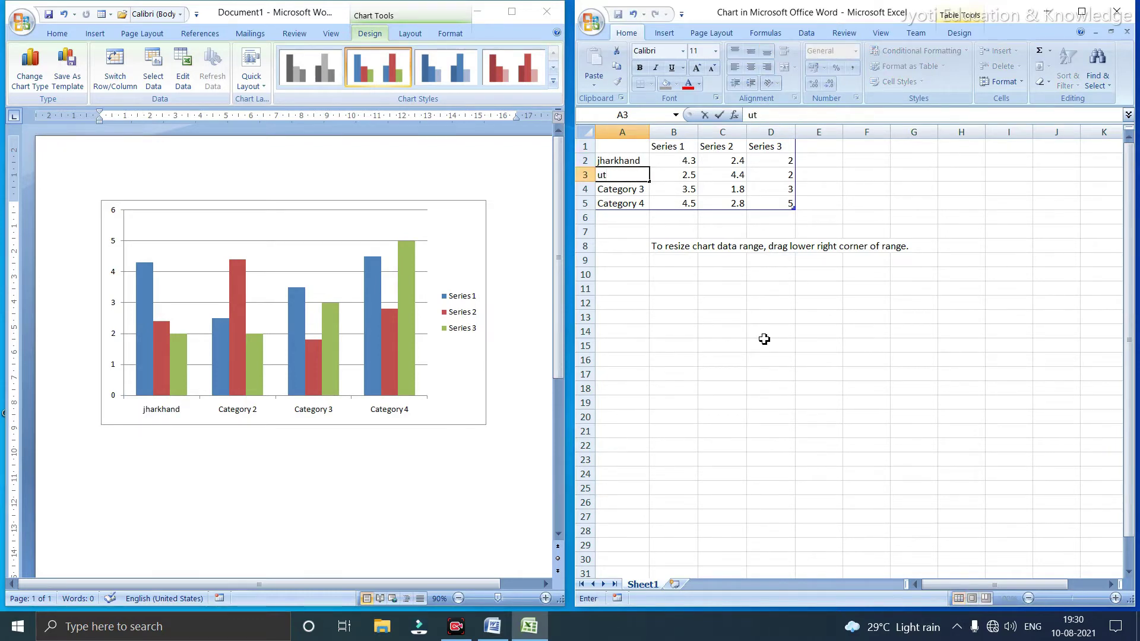
text(trakhand)
key(Return)
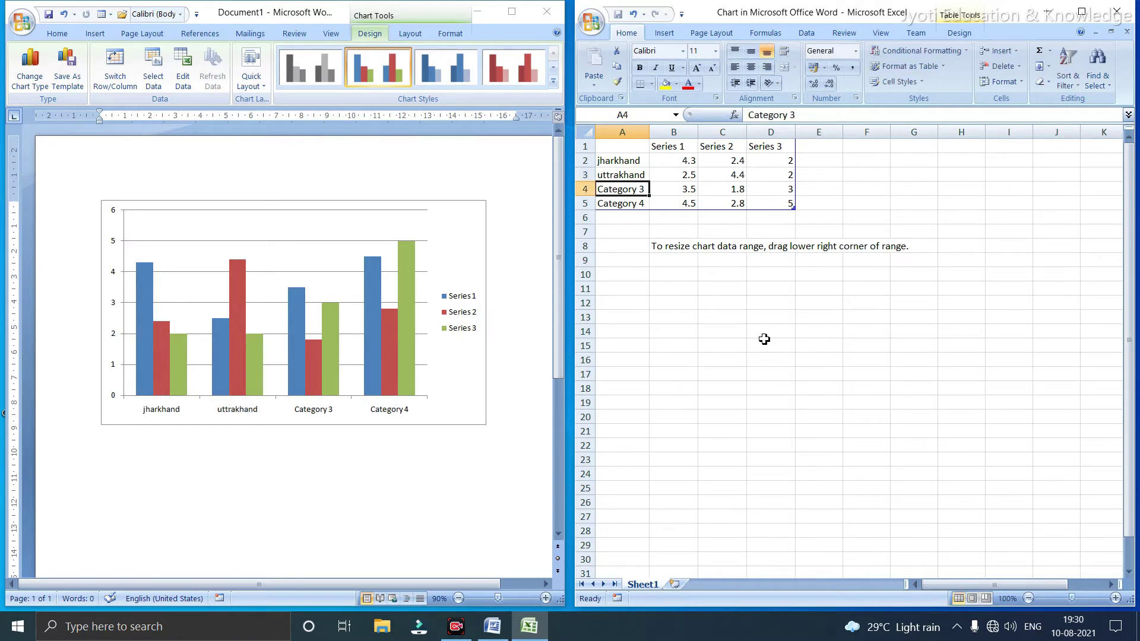
Rename the chart categories in cells A4 and A5 as orissa and bihar
text(oriss)
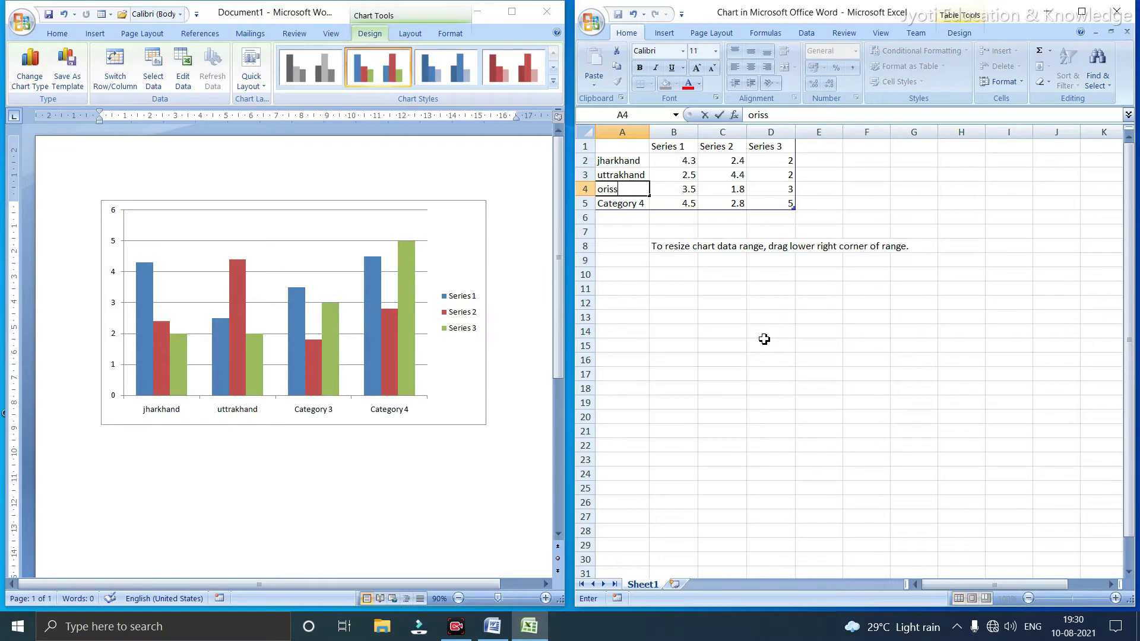
text(a)
key(Return)
text(biha)
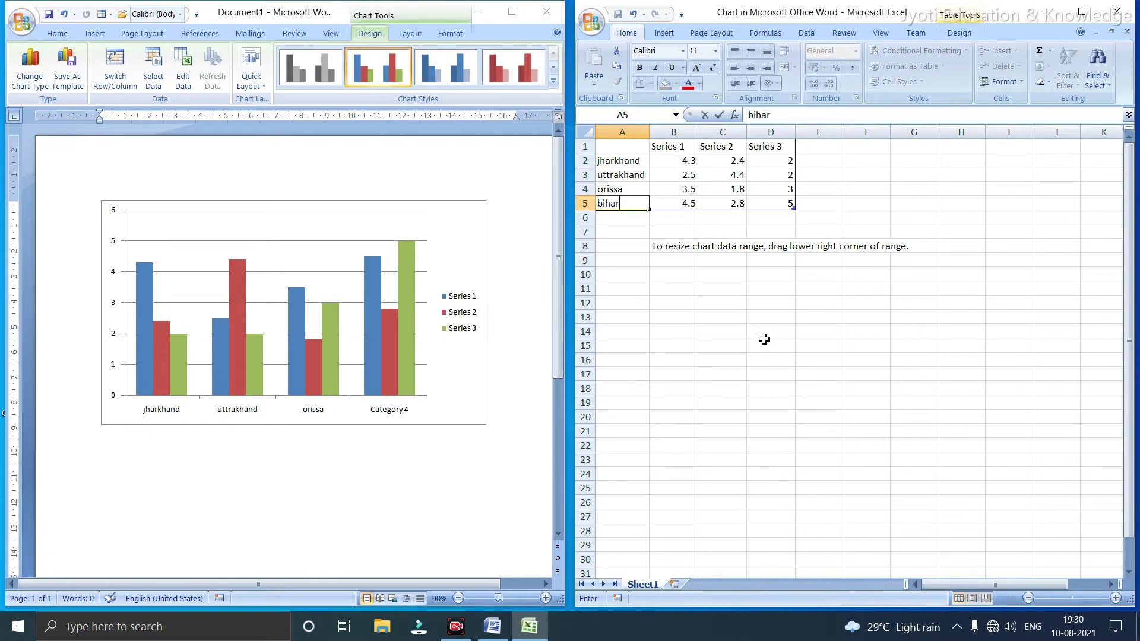
text(r)
key(Return)
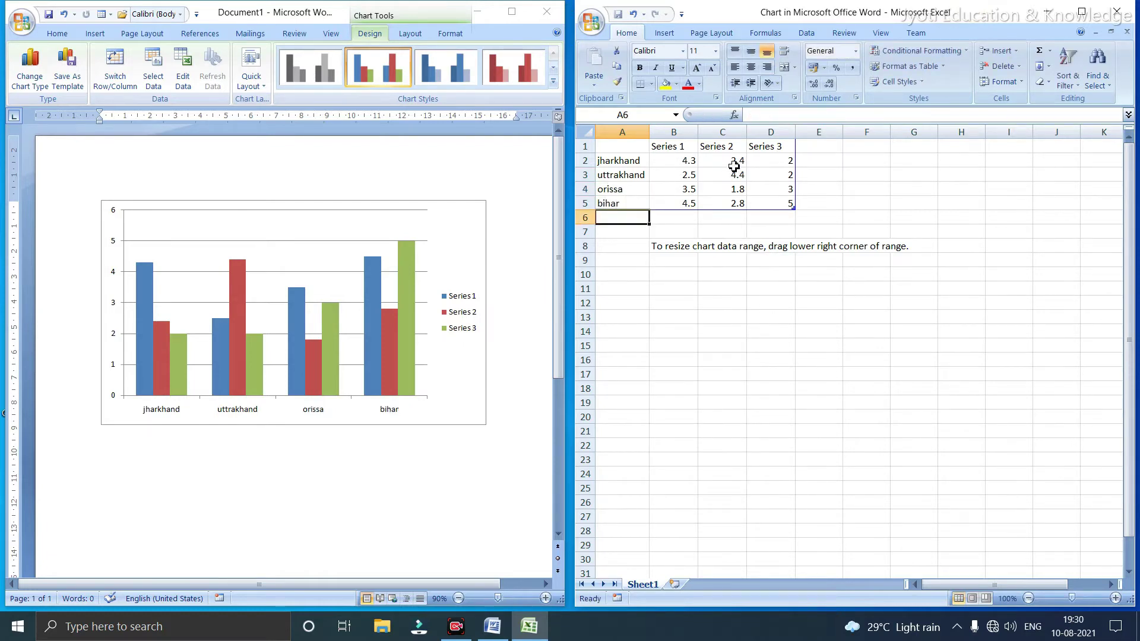
Rename the first data series in cell B1 as population
click(677, 146)
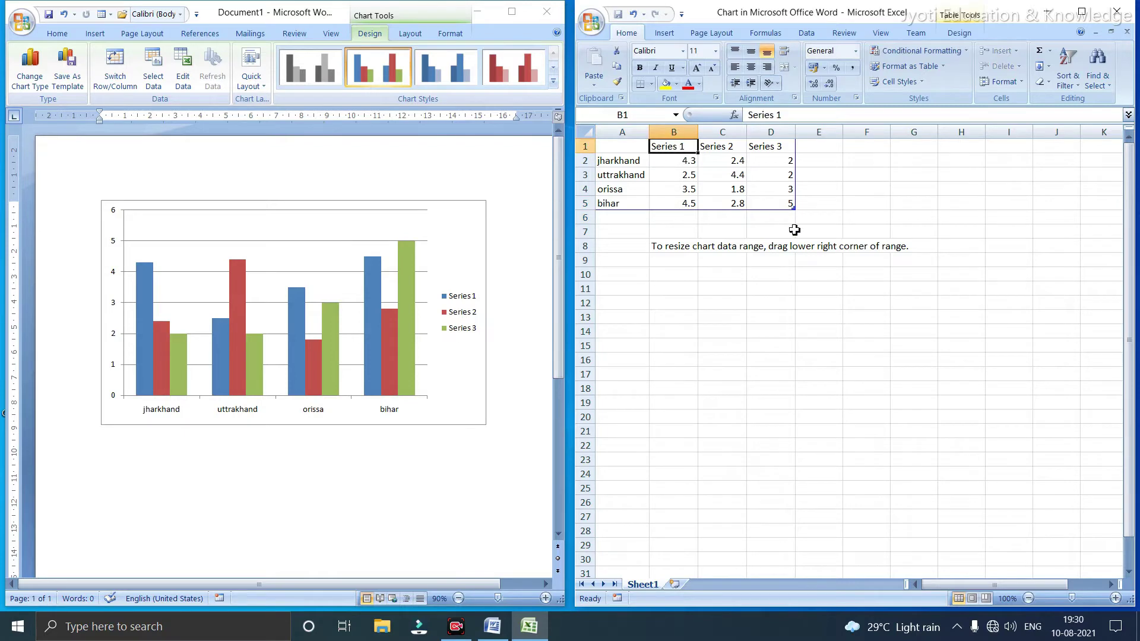
text(pop)
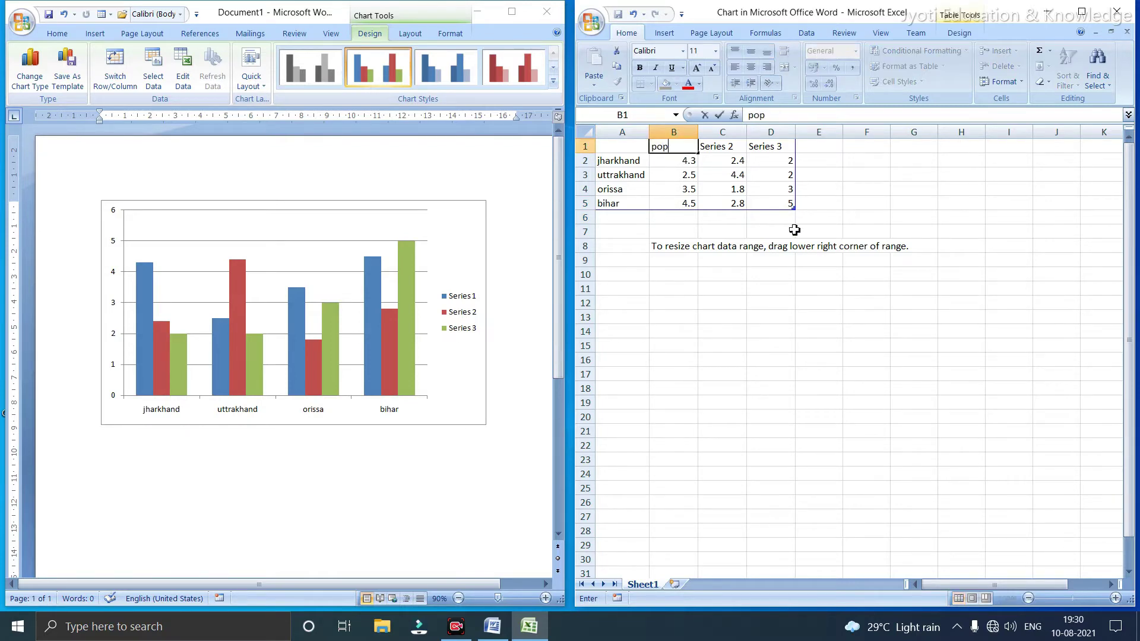
text(ulation)
click(689, 262)
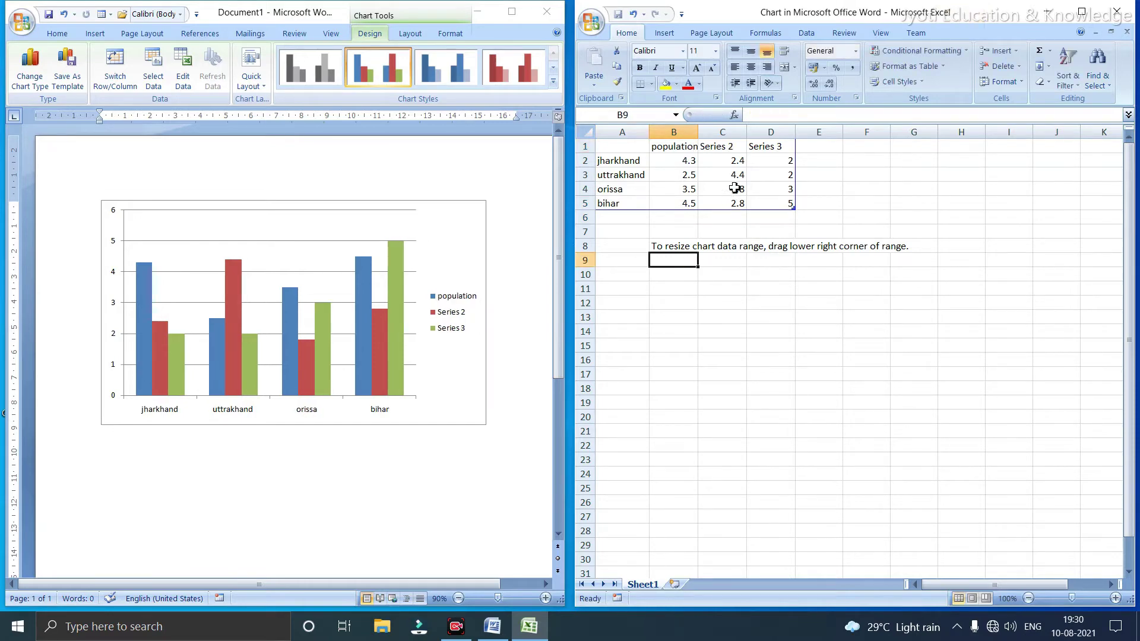
Rename the second and third data series in cells C1 and D1 as vaccinate and not vaccinate
click(722, 150)
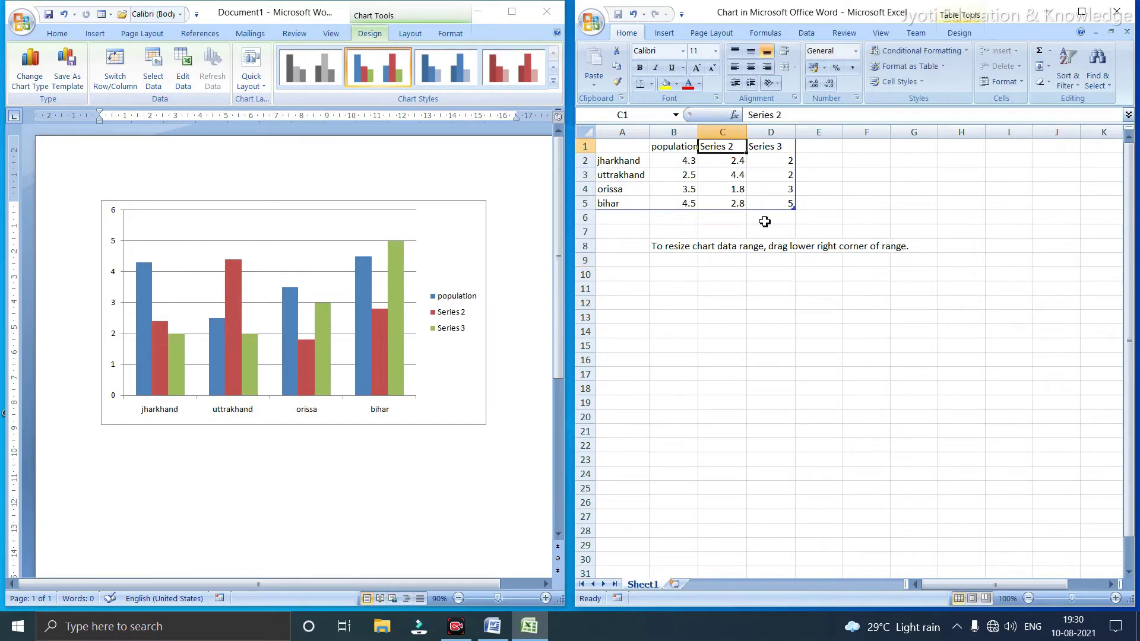
text(vaccinate)
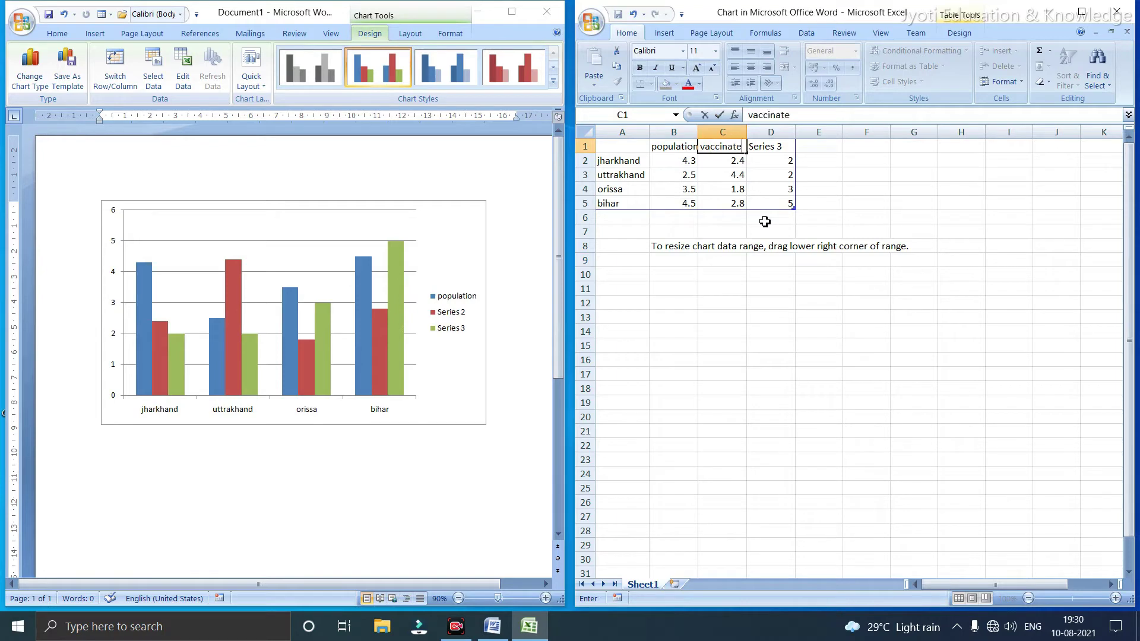
key(Tab)
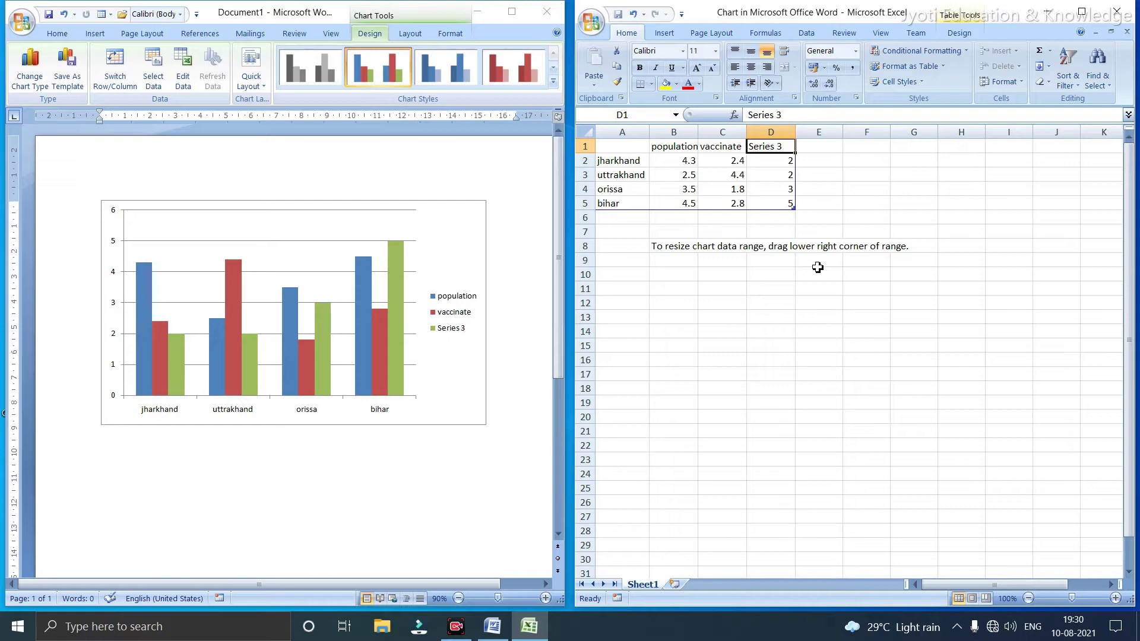
text(not va)
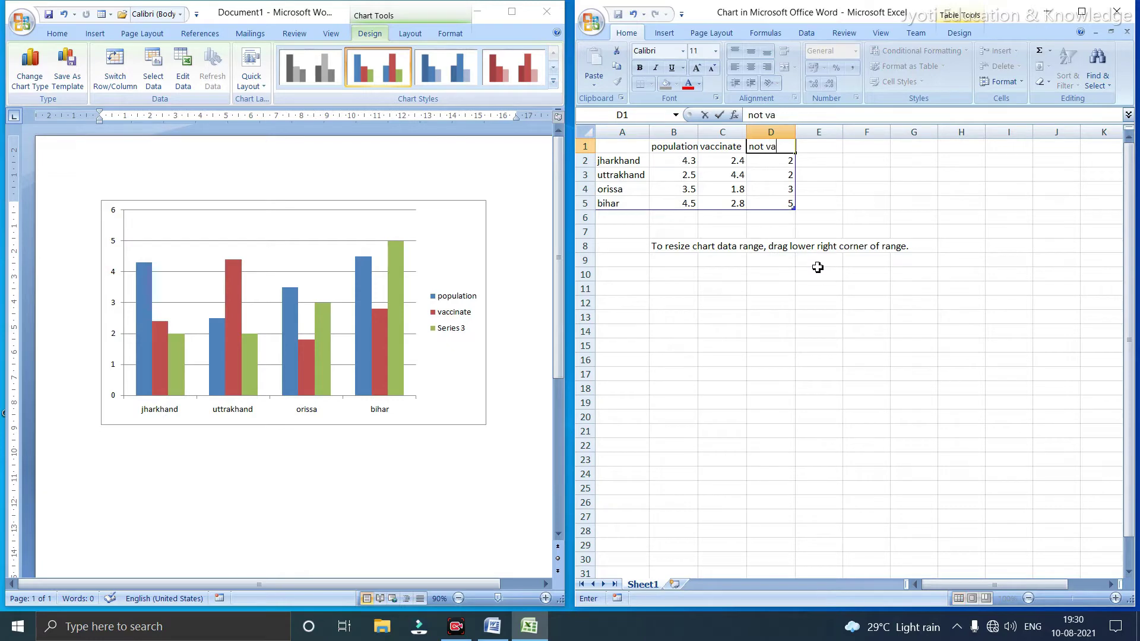
text(ccinate)
click(812, 243)
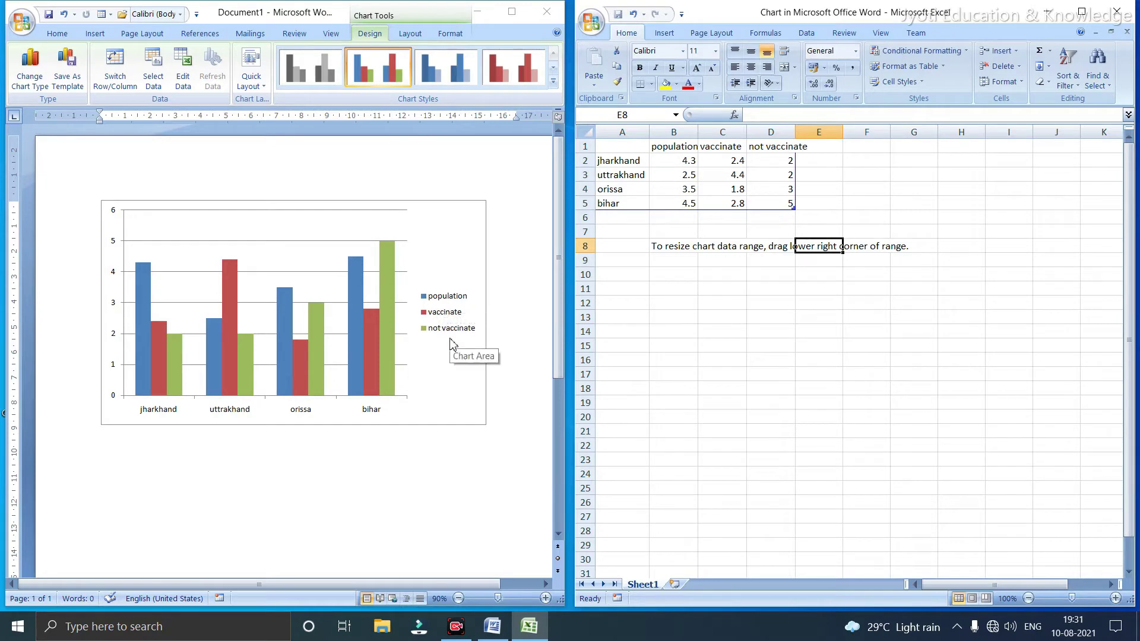
Set the population values in cells B2 to B5 to 100, 200, 150 and 400
click(691, 162)
text(1)
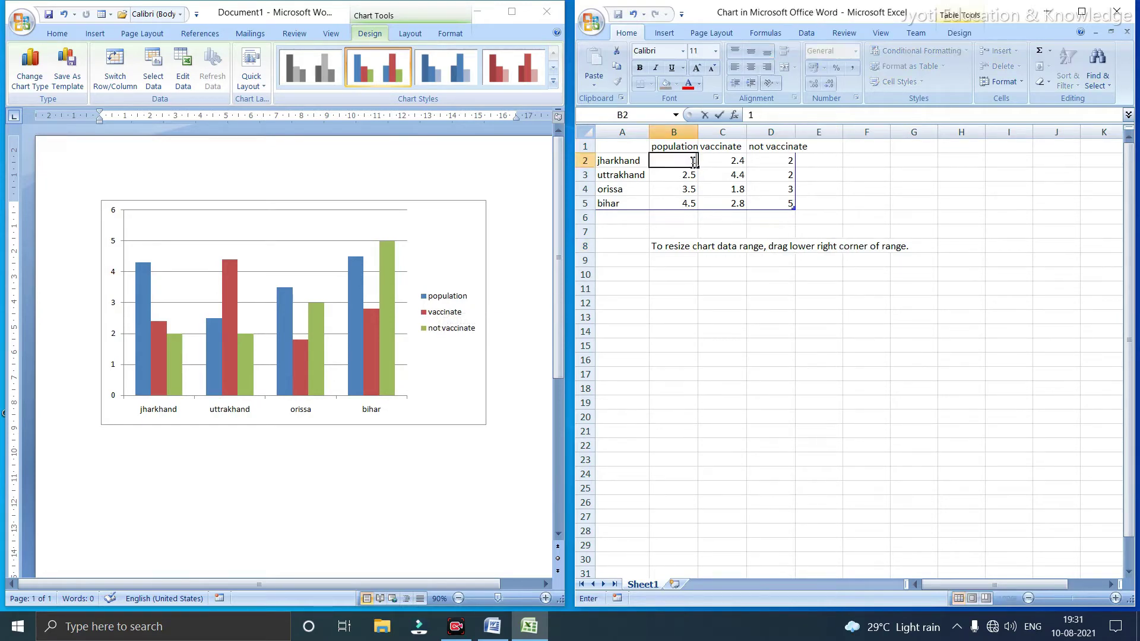
text(00)
key(Return)
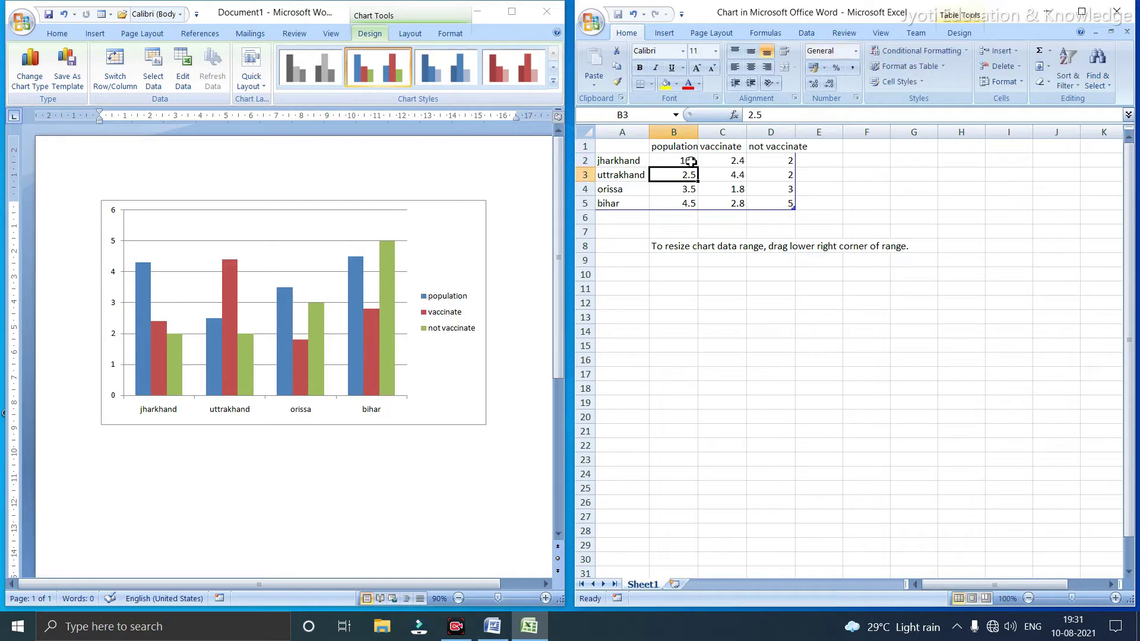
text(200)
key(Tab)
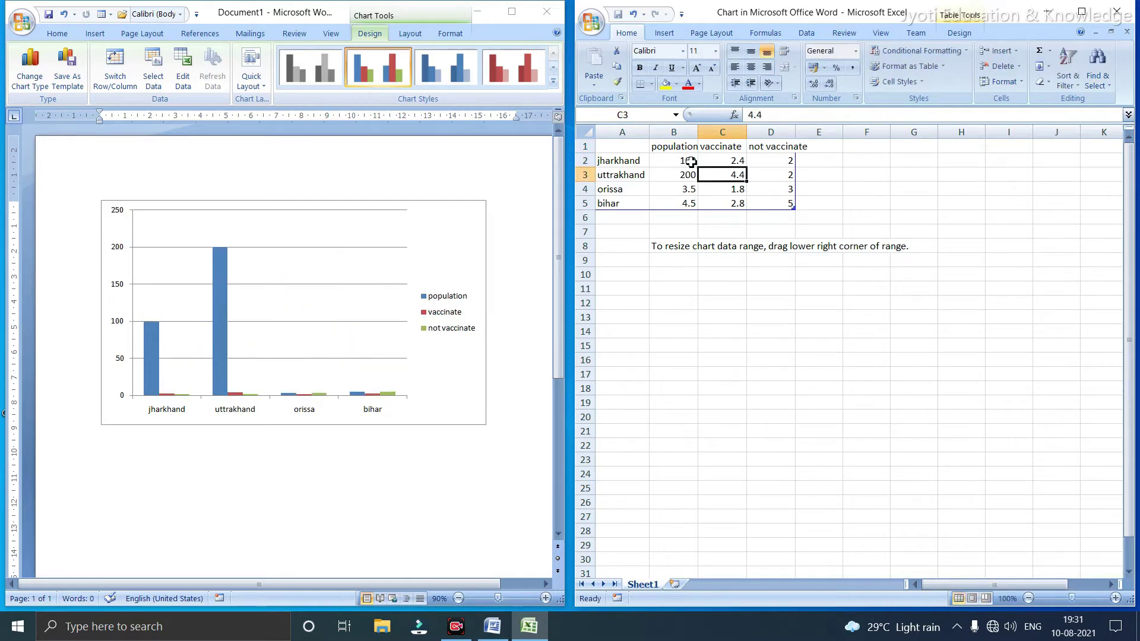
key(Down)
key(Left)
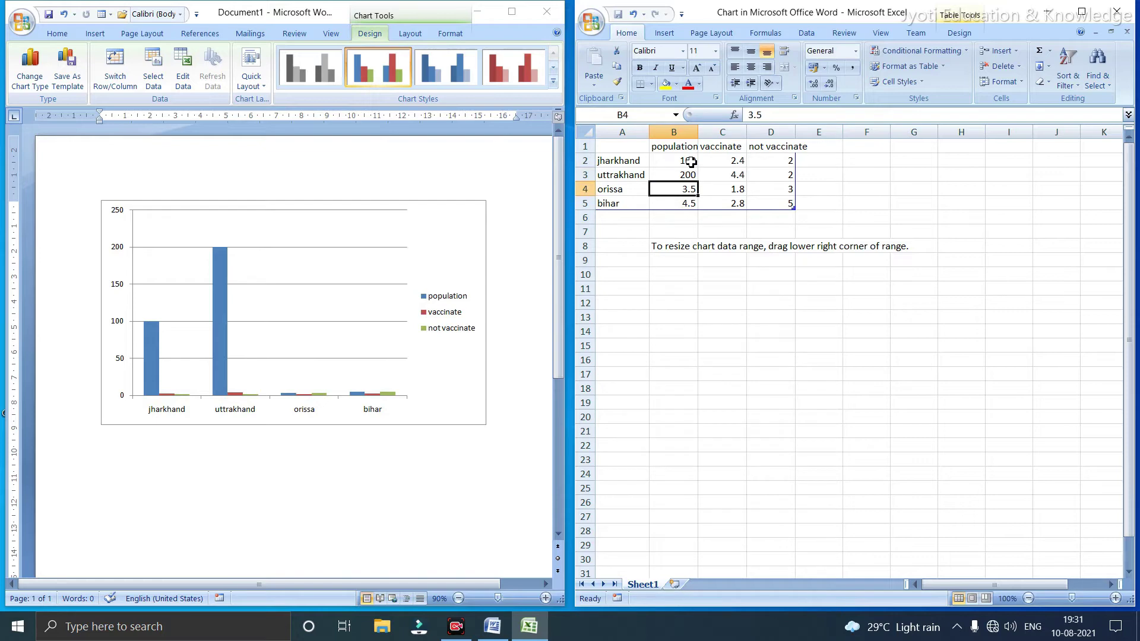
text(150)
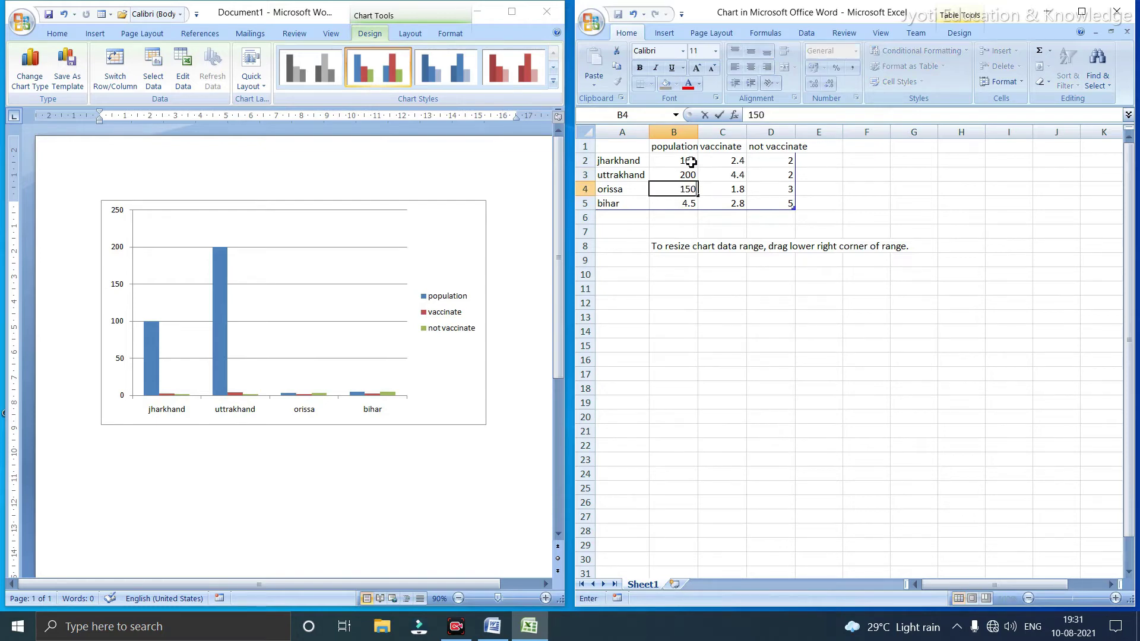
key(Return)
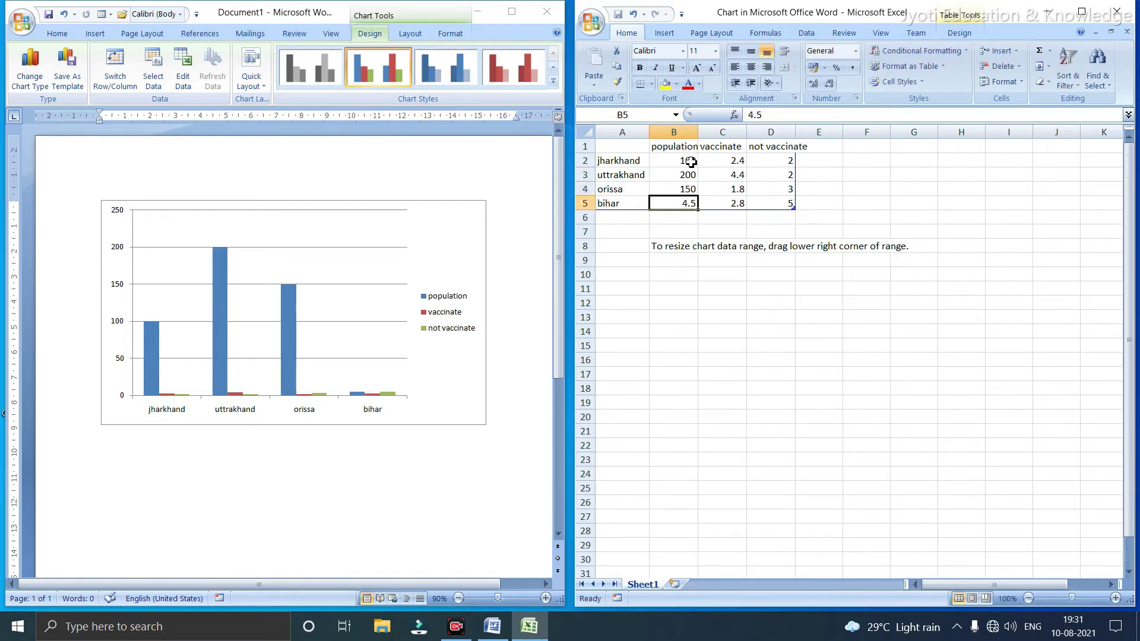
text(400)
click(850, 231)
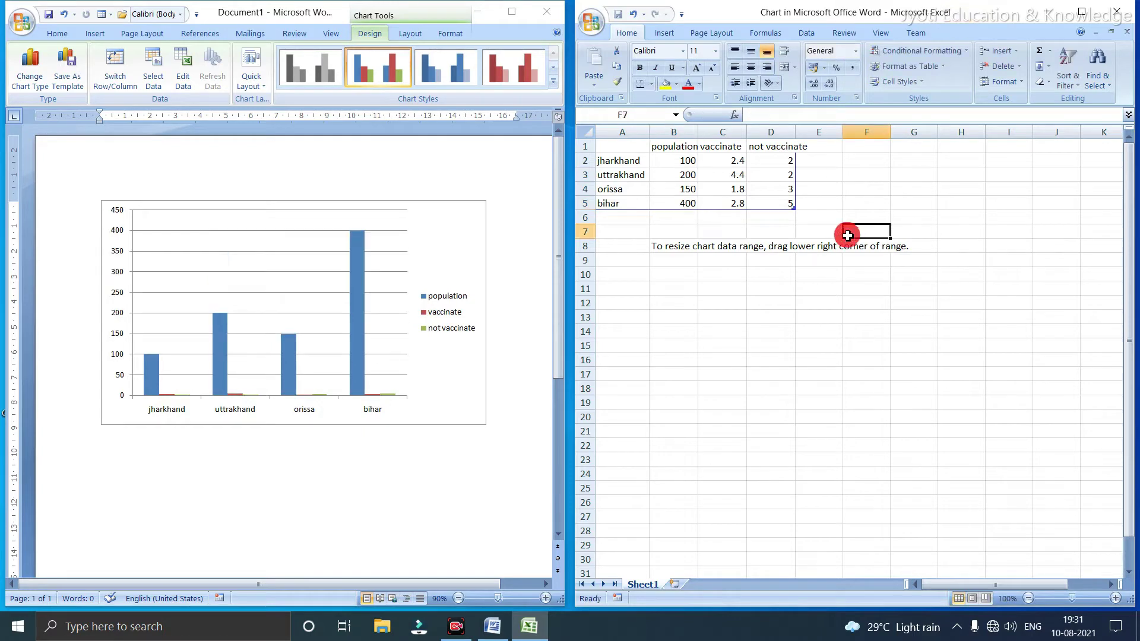
Set the vaccinate values for jharkhand and uttrakhand in cells C2 and C3 to 90 and 150
click(732, 156)
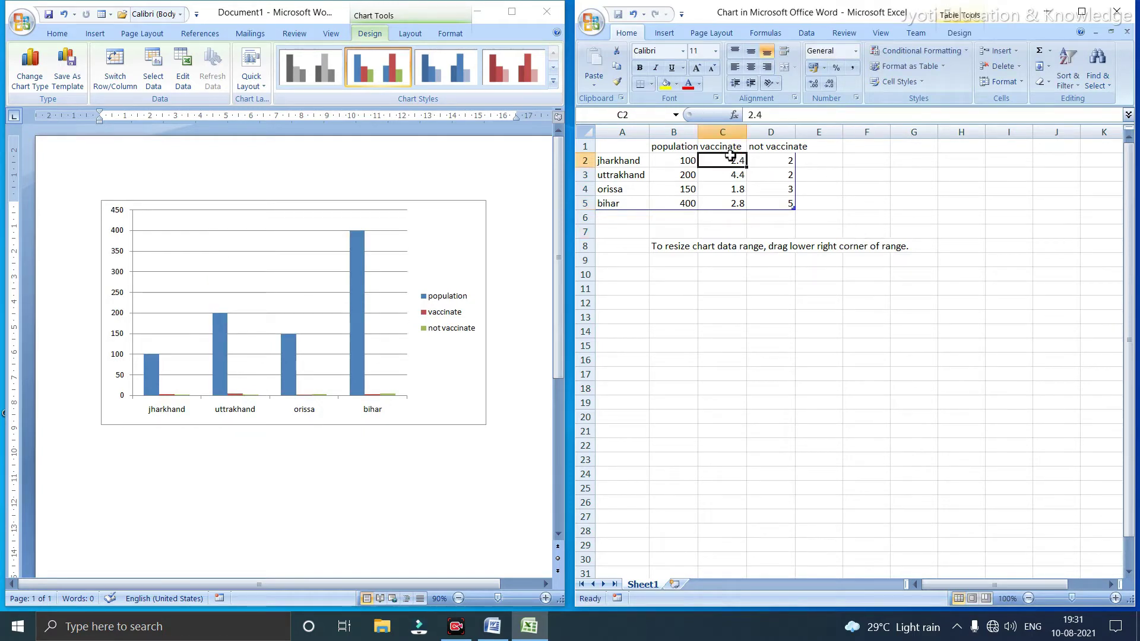
text(90)
key(Return)
text(85)
key(Return)
key(Up)
text(2)
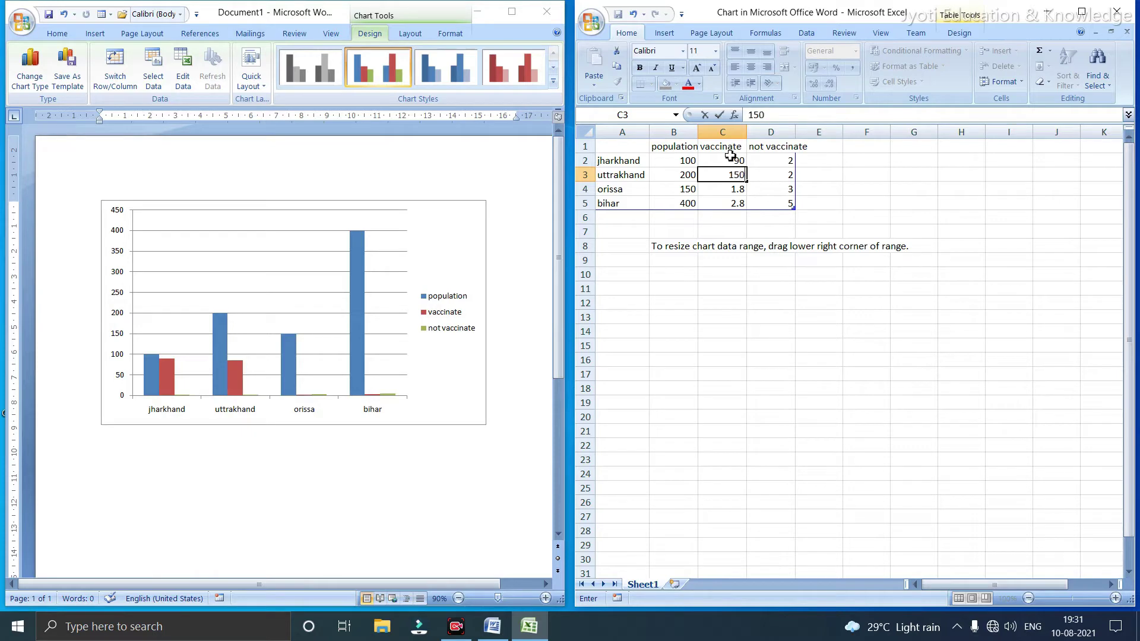
key(Return)
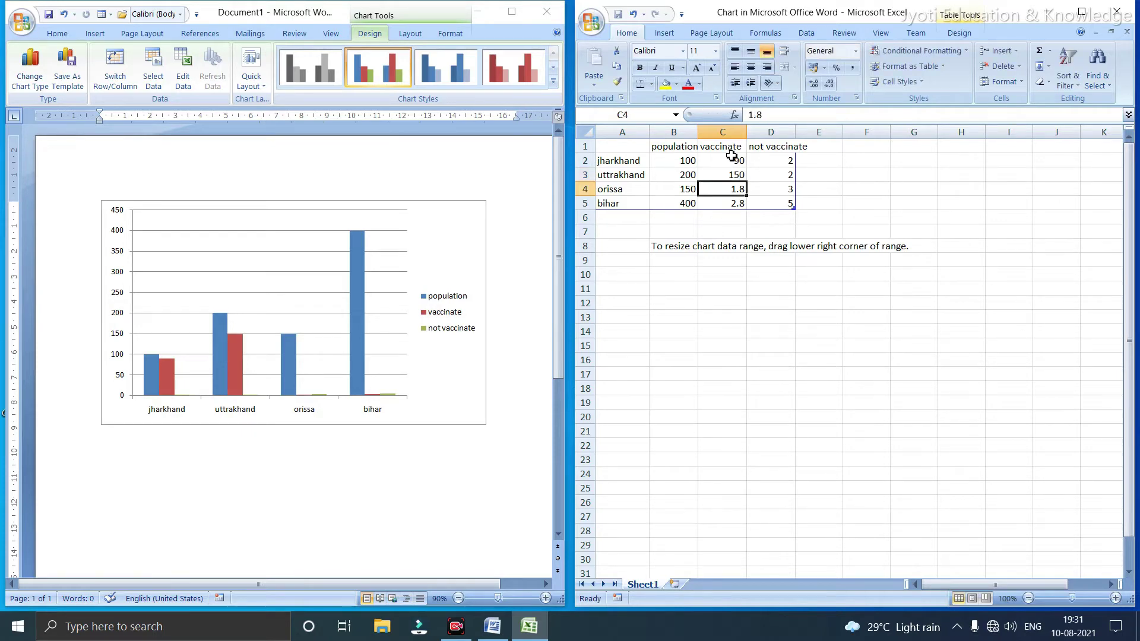
Set the not vaccinate value for jharkhand in cell D2 to 10
click(758, 160)
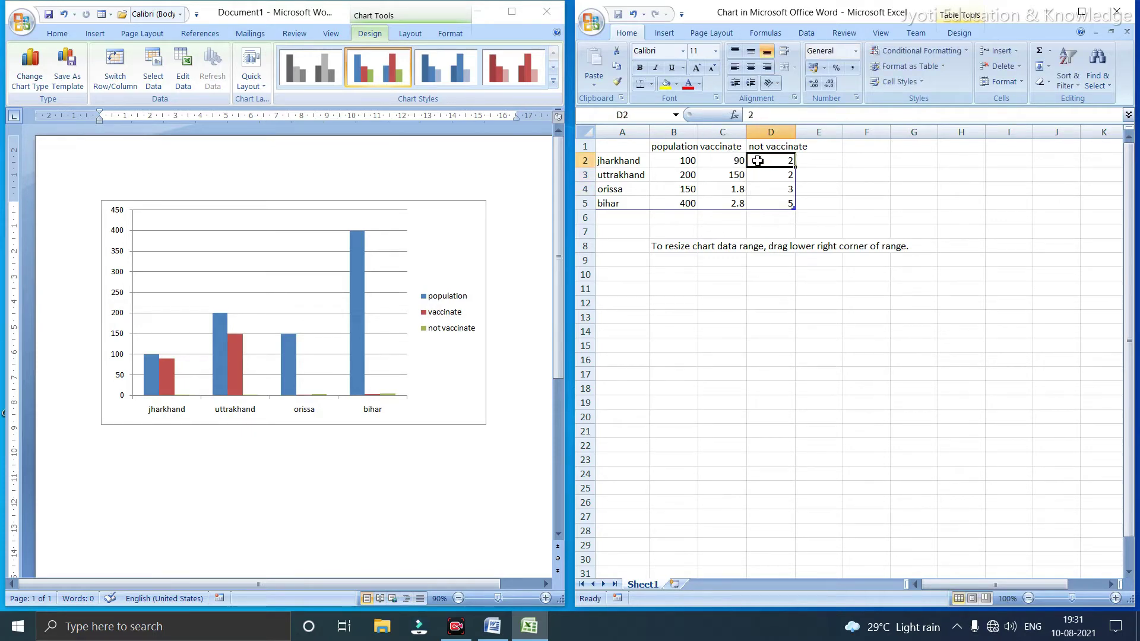
text(10)
key(Return)
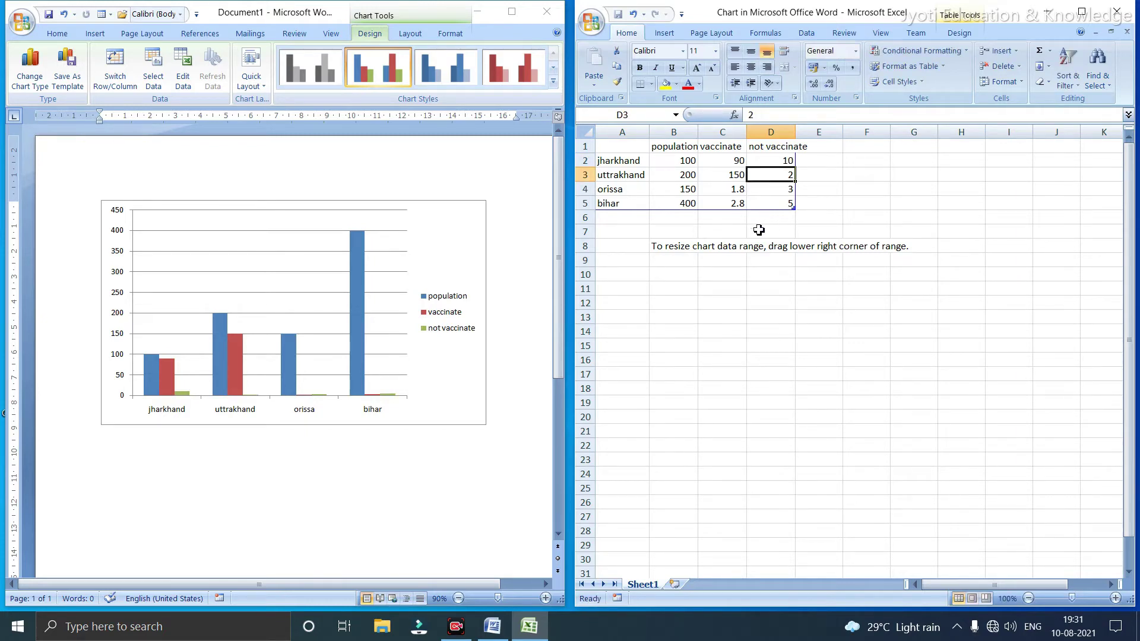
Check the values of the jharkhand and uttrakhand bars in the chart and close the chart data sheet
click(152, 371)
mouse_move(150, 359)
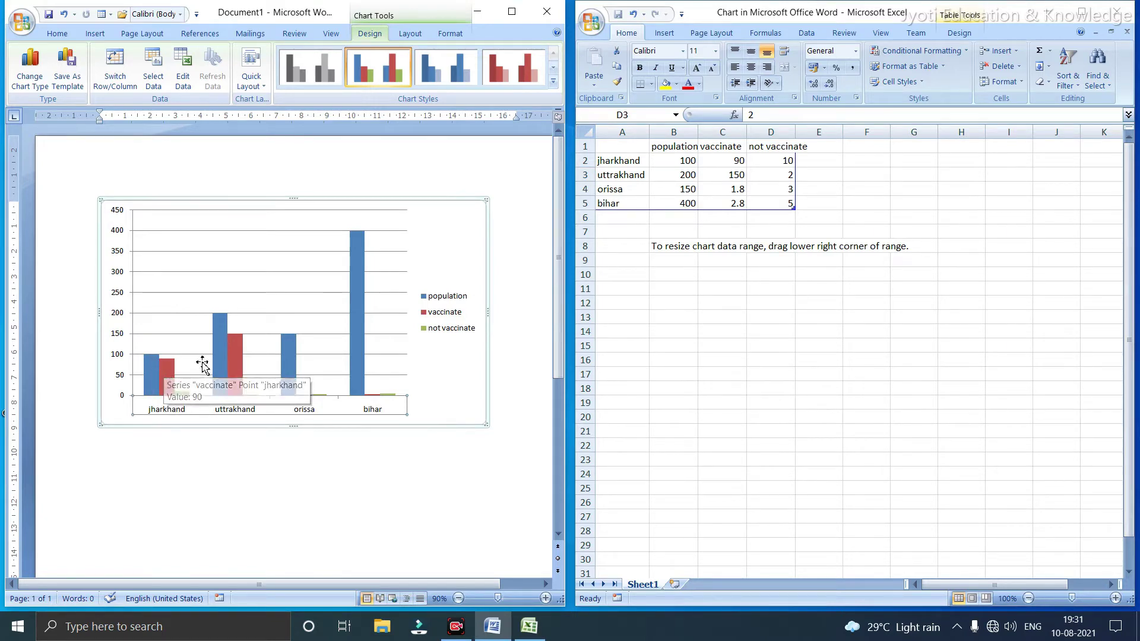
mouse_move(236, 350)
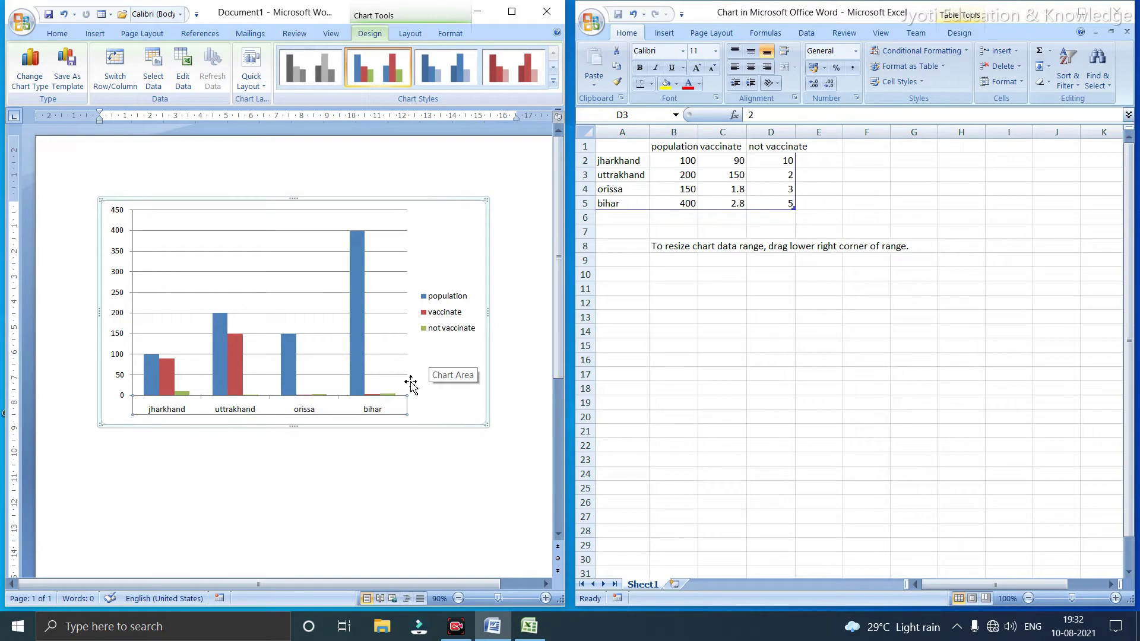
click(1122, 10)
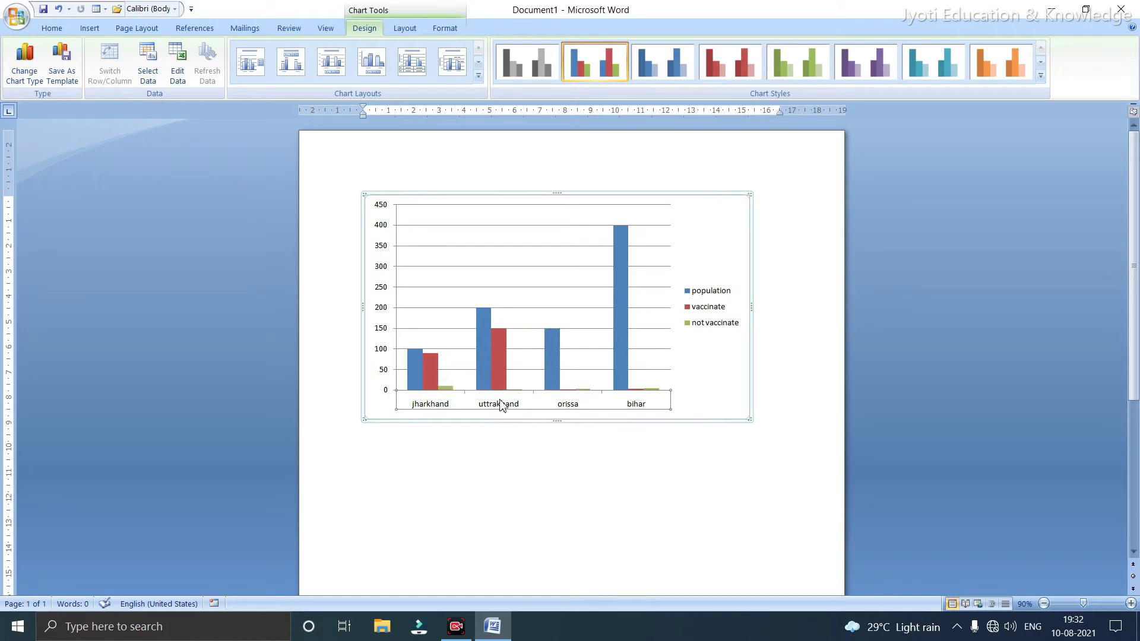
Add data labels to the population, vaccinate and not vaccinate series of the chart
right_click(483, 336)
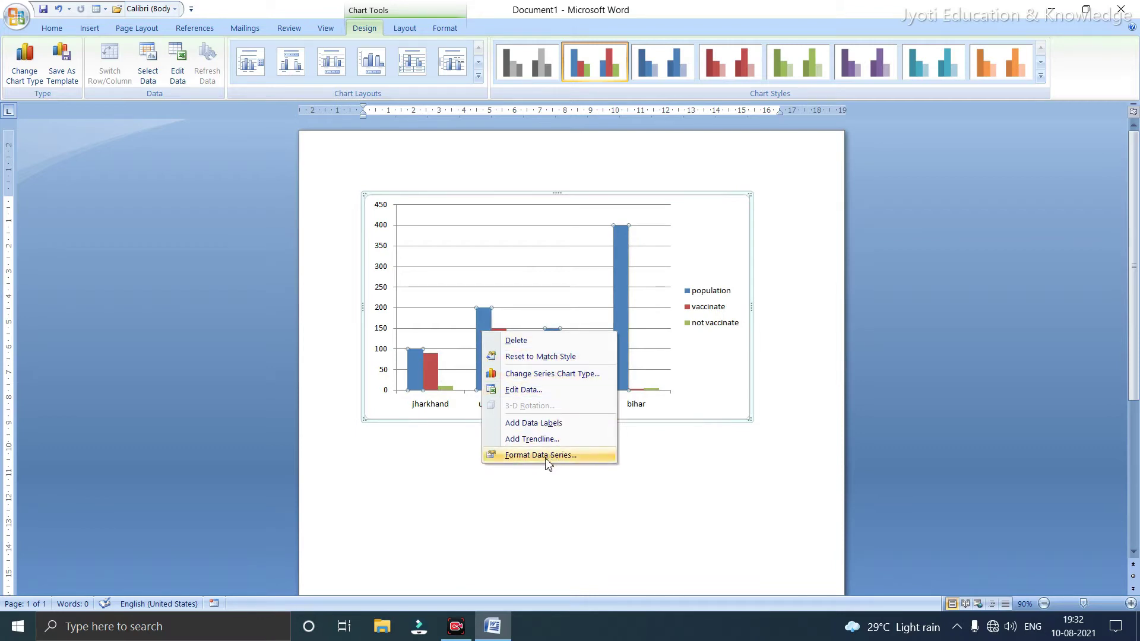
click(571, 424)
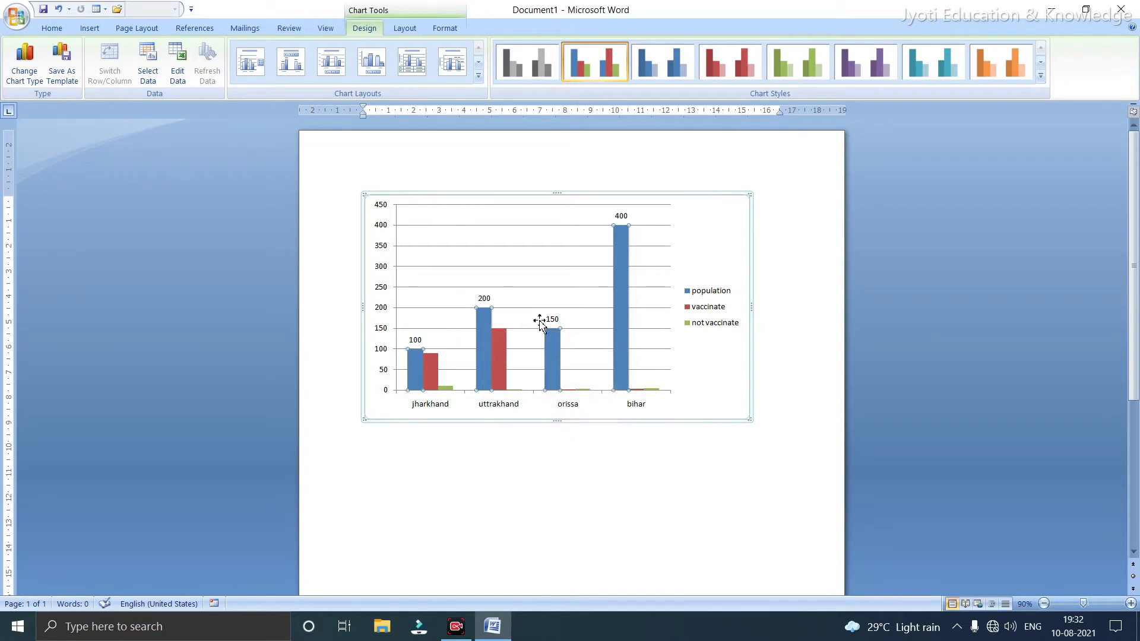
click(431, 365)
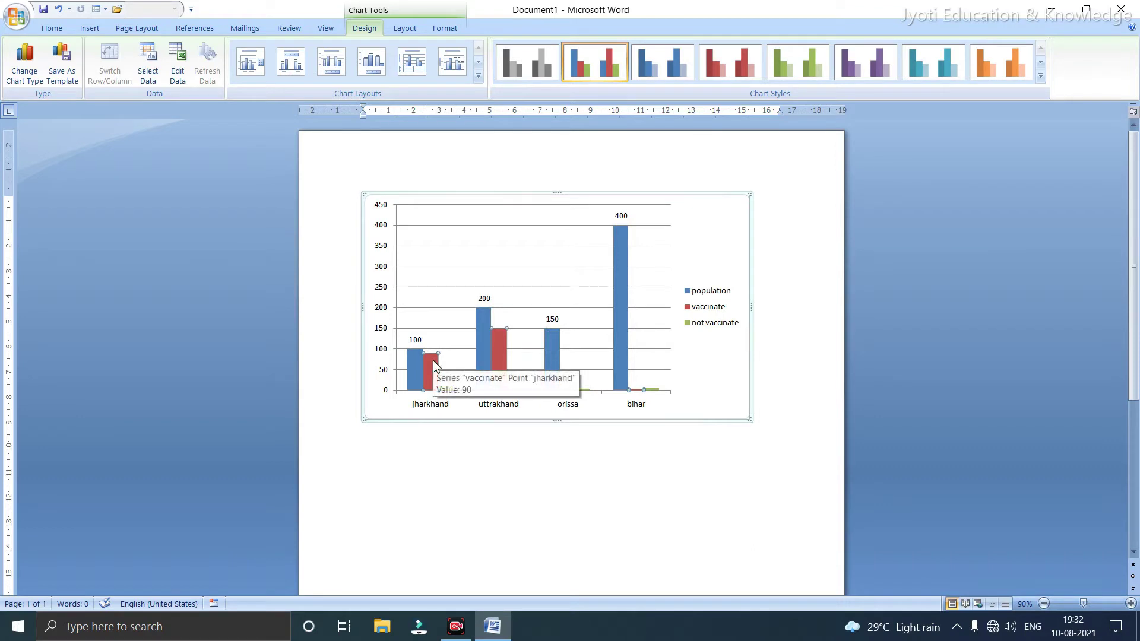
right_click(435, 366)
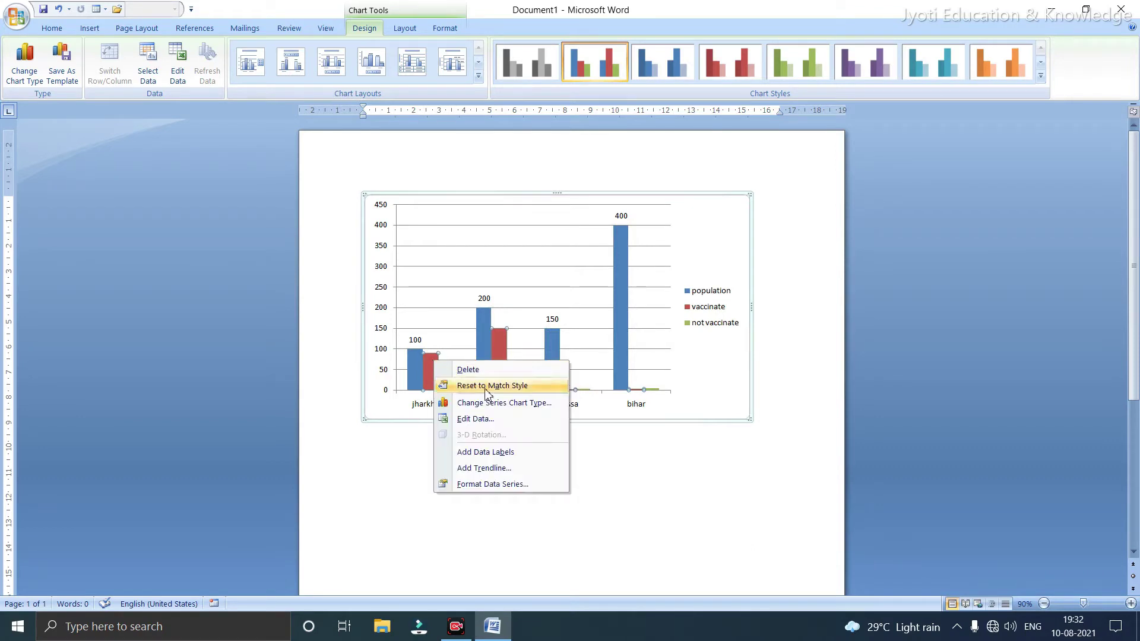
click(485, 453)
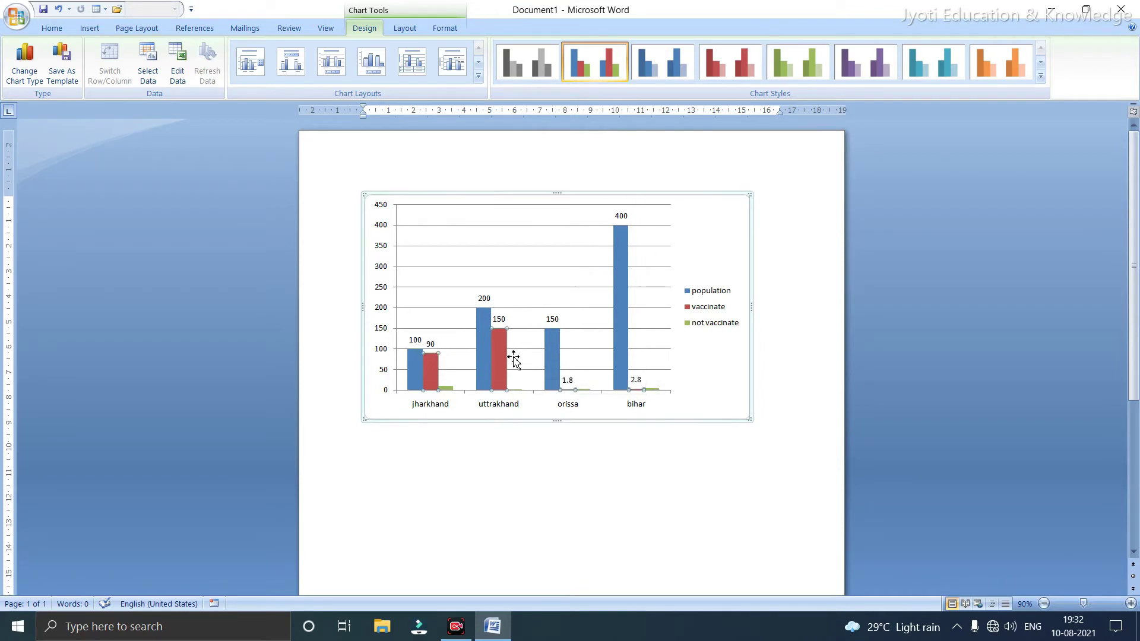
right_click(446, 389)
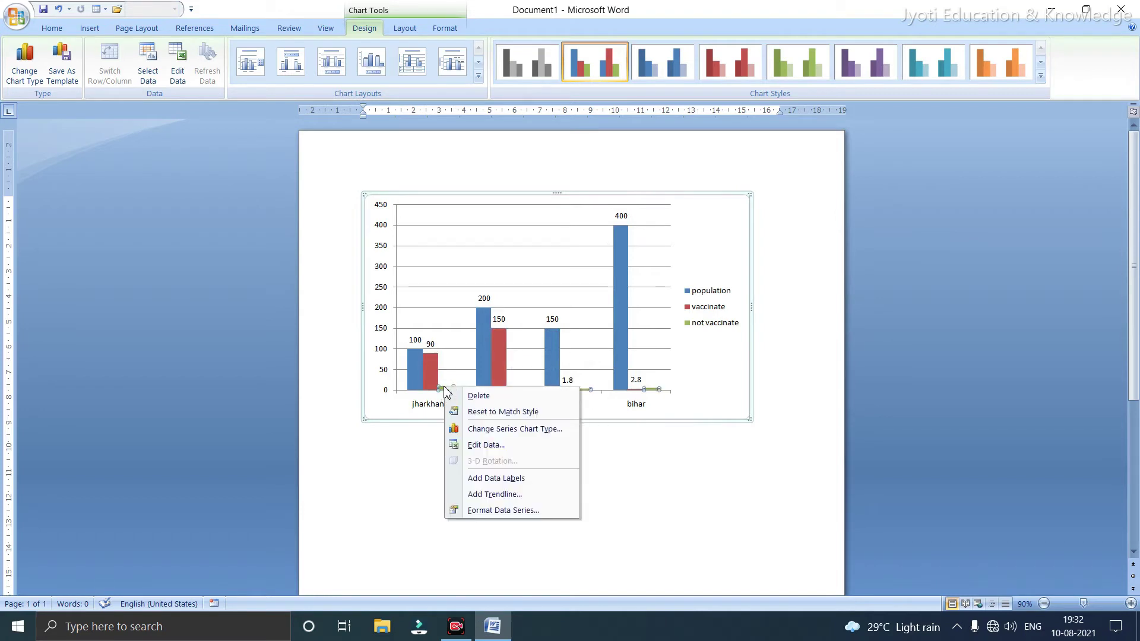
click(490, 479)
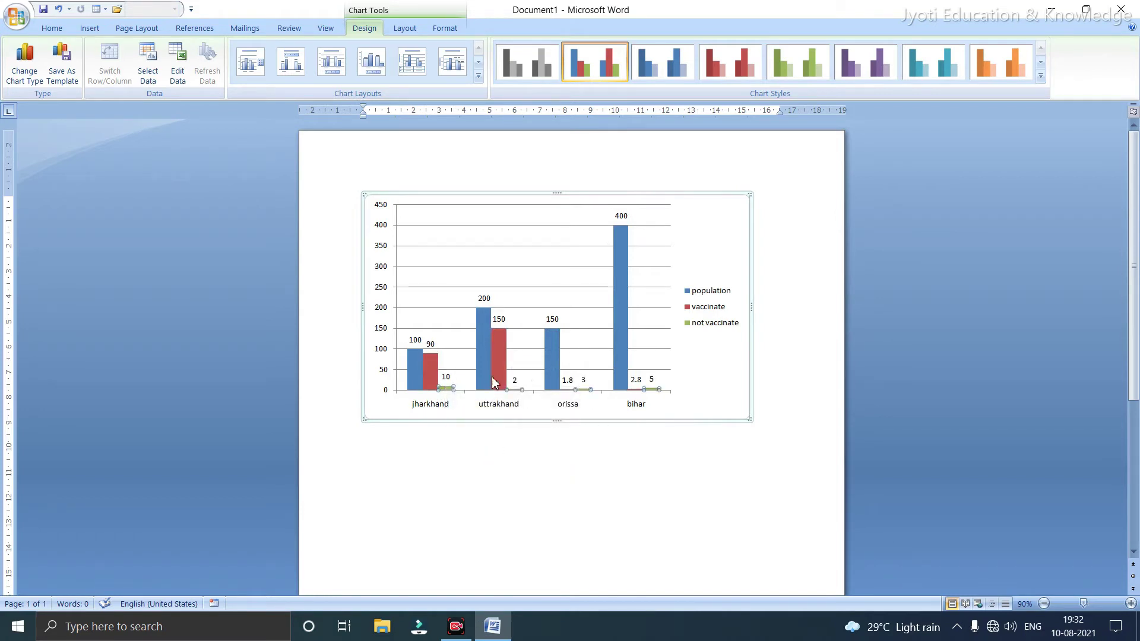
click(780, 362)
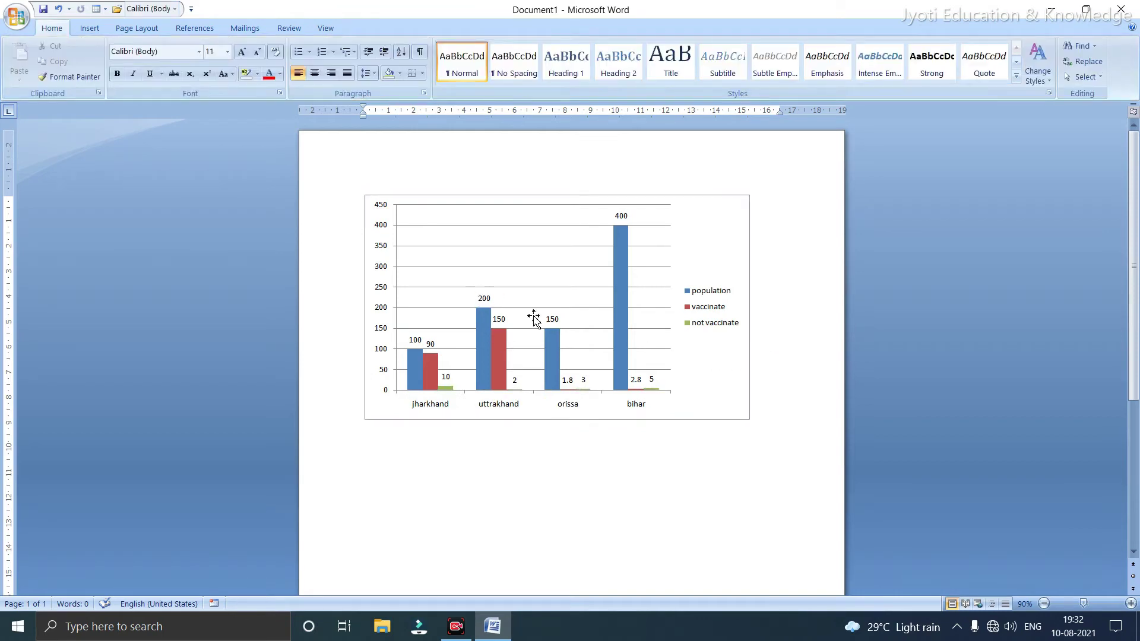
Reopen the chart's data sheet and review the vaccinate values for orissa and bihar
right_click(531, 253)
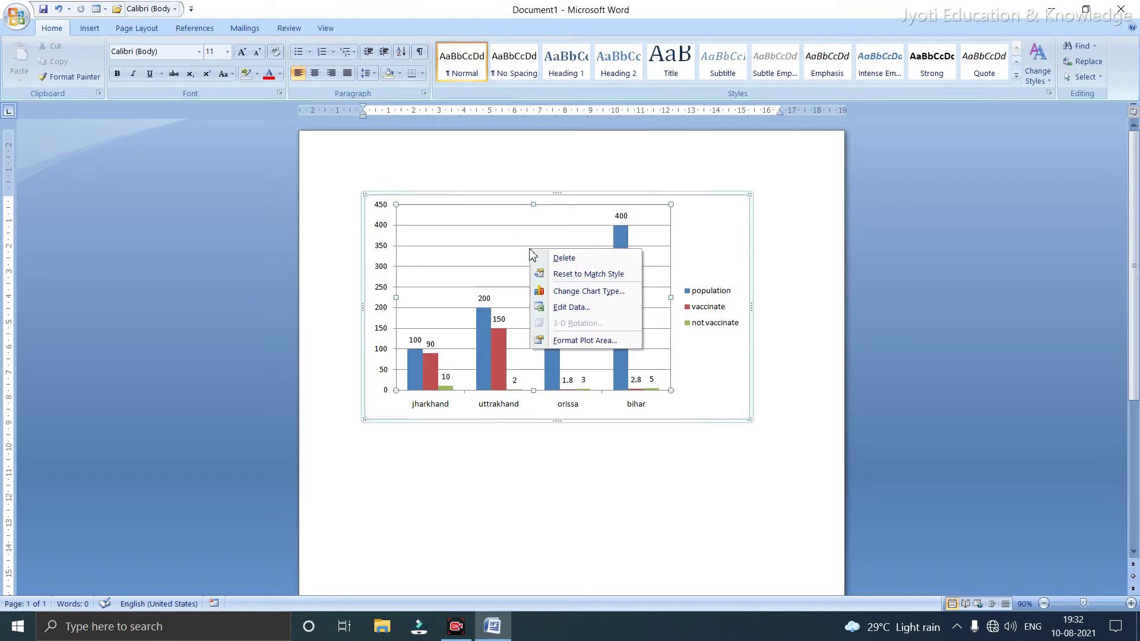
click(571, 310)
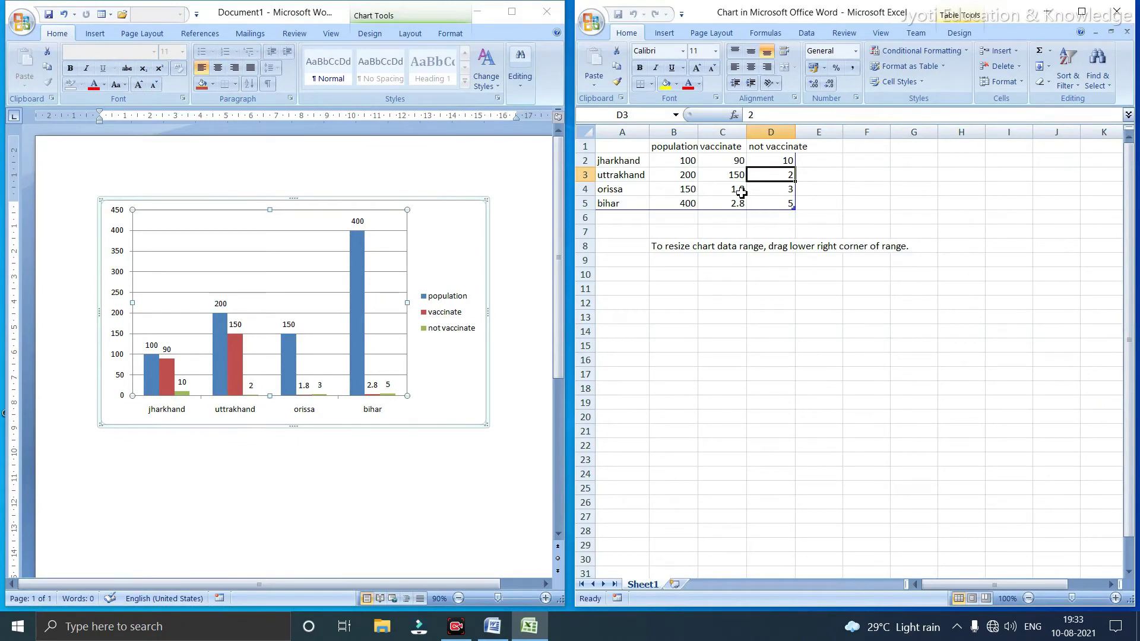
click(713, 192)
click(720, 204)
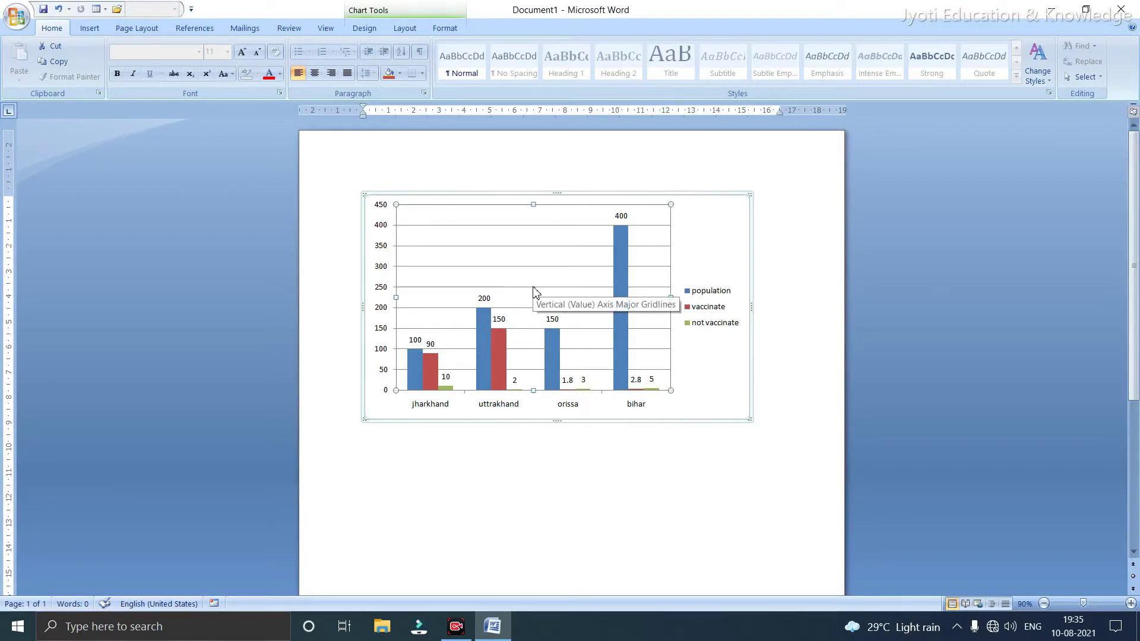
Fill the chart's population series bars with solid green from the standard colors
click(410, 364)
click(428, 366)
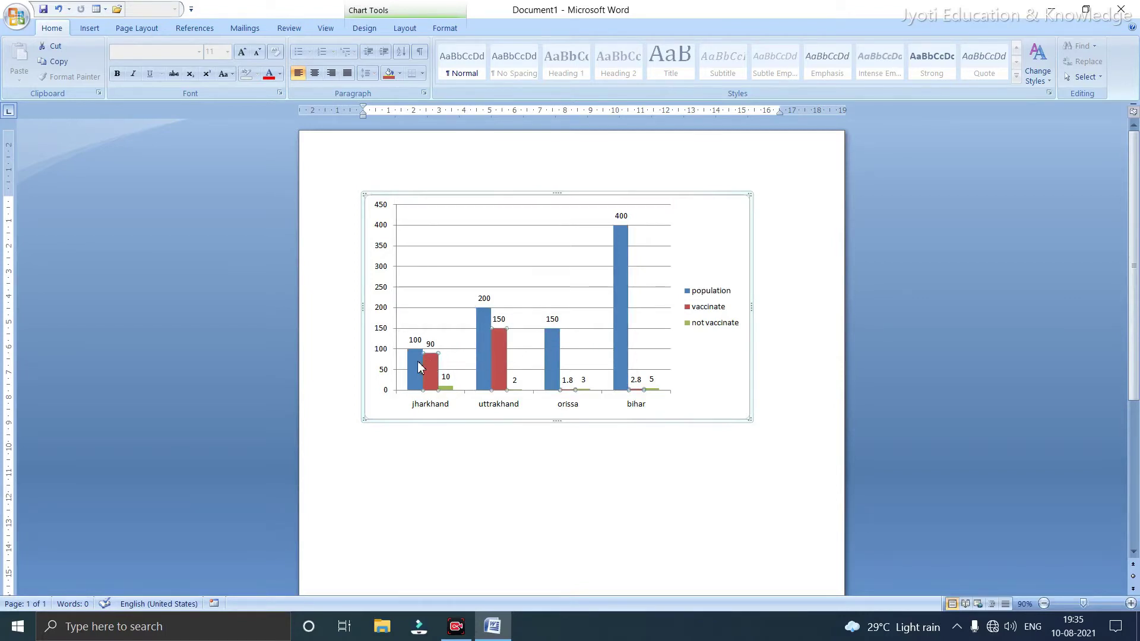
click(419, 365)
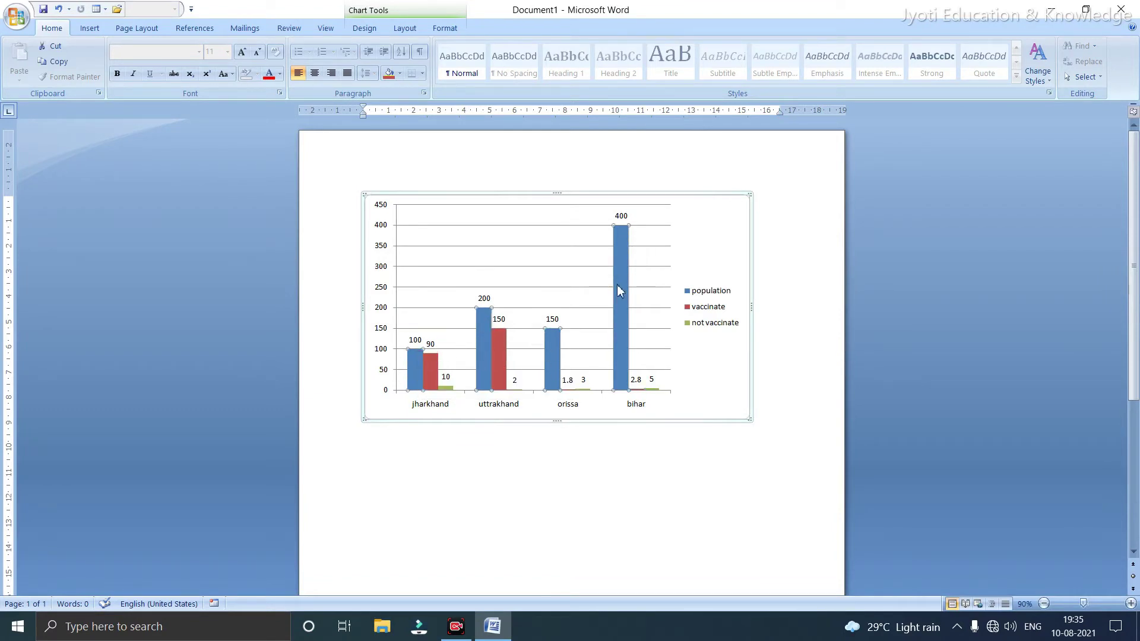
right_click(415, 367)
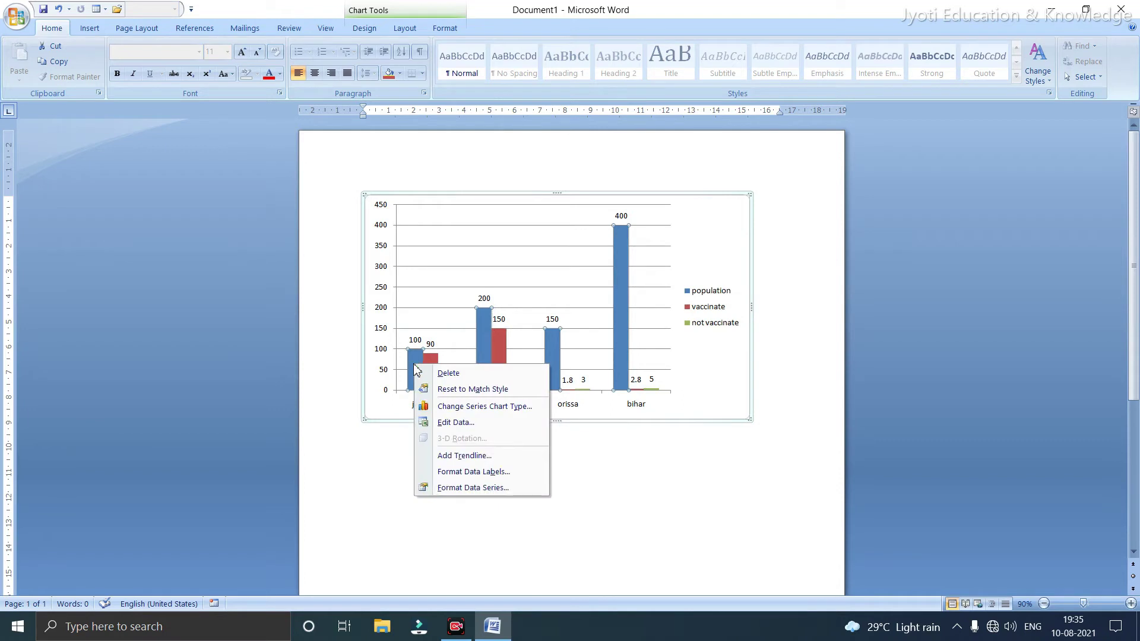
click(483, 491)
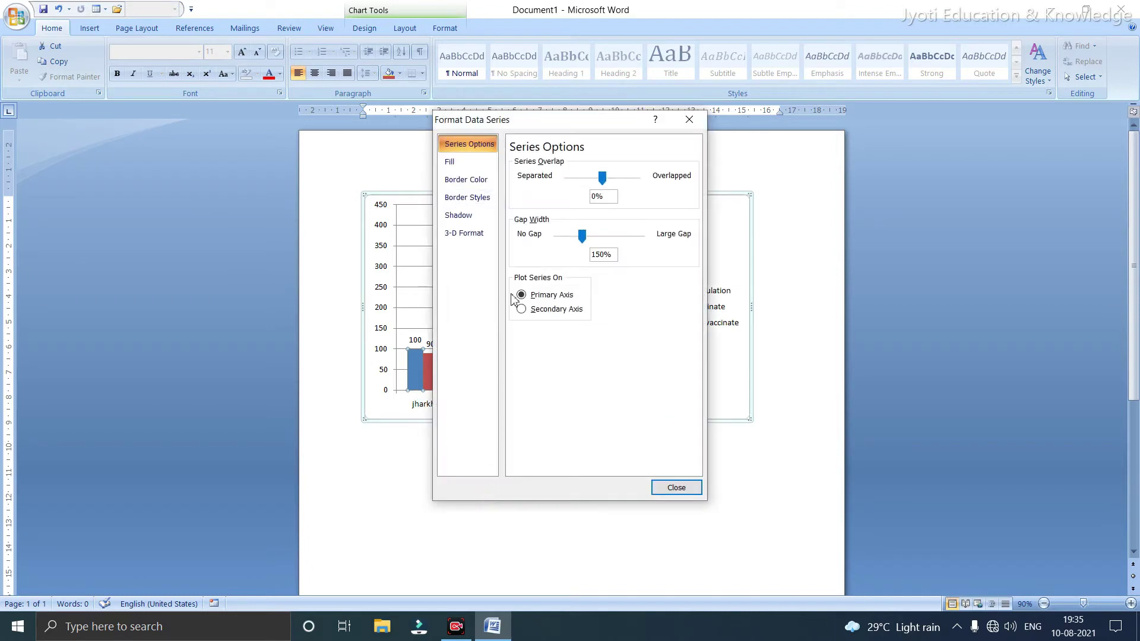
drag(515, 127, 658, 152)
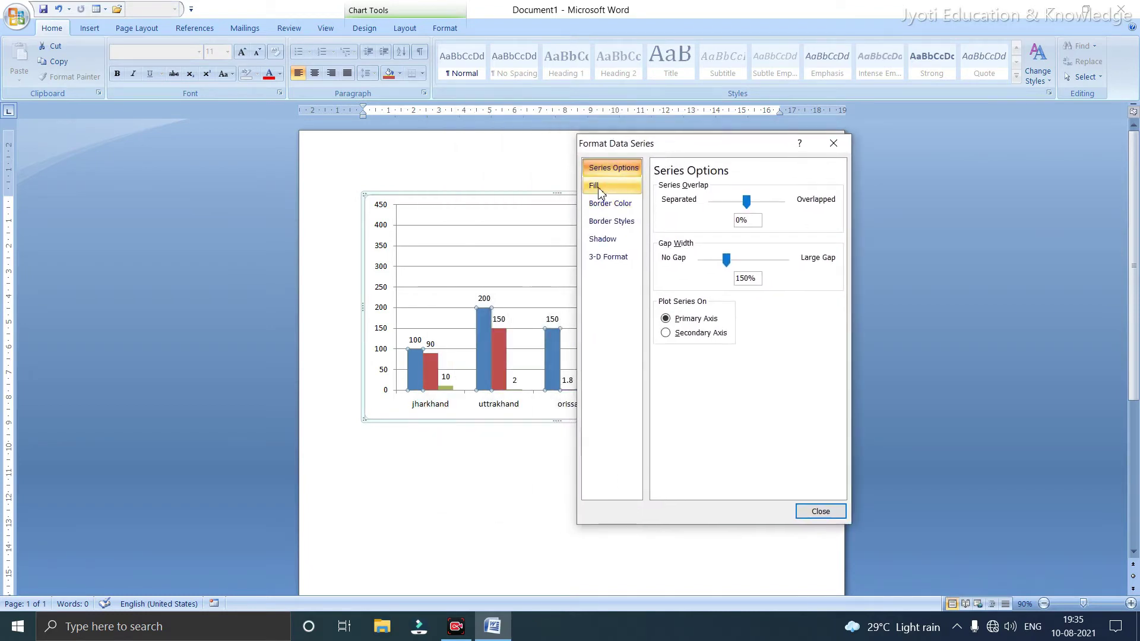
click(597, 187)
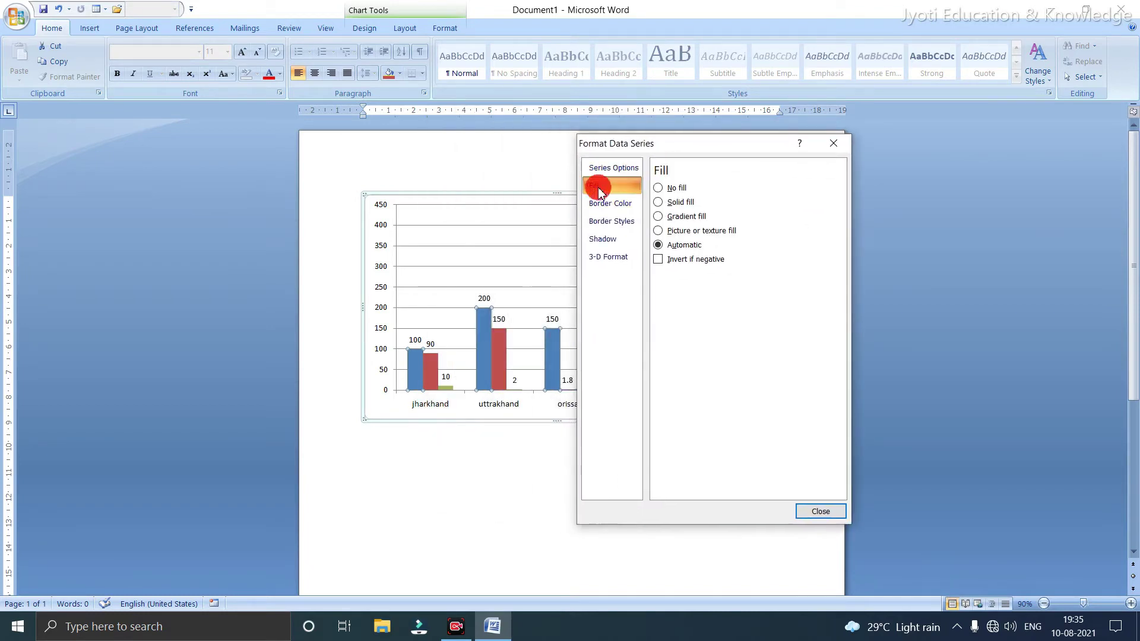
click(677, 203)
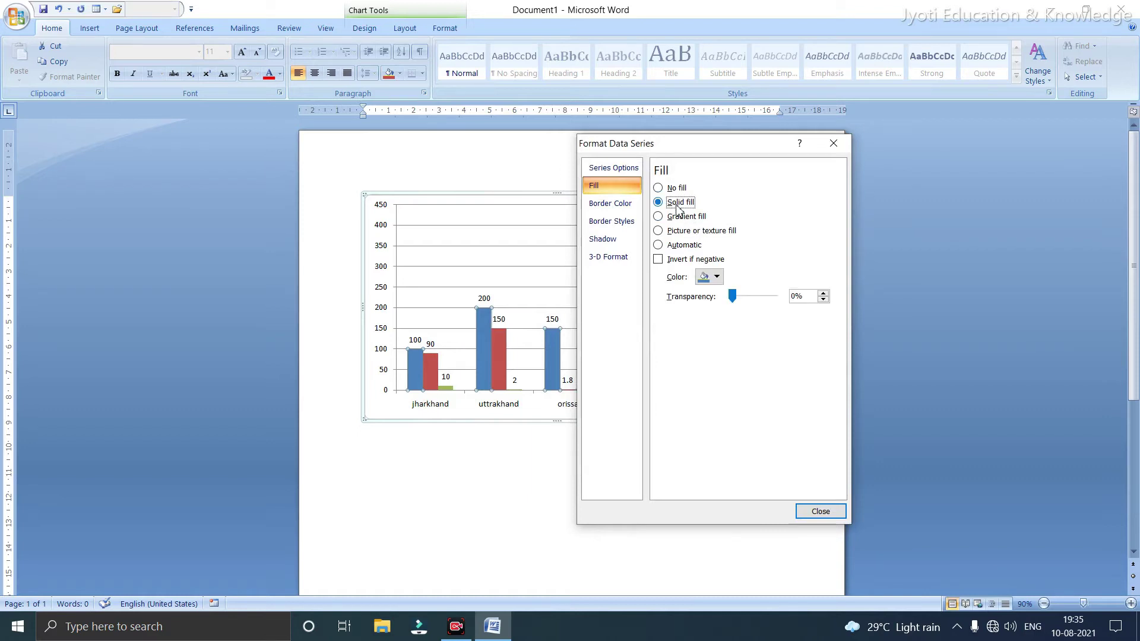
click(716, 278)
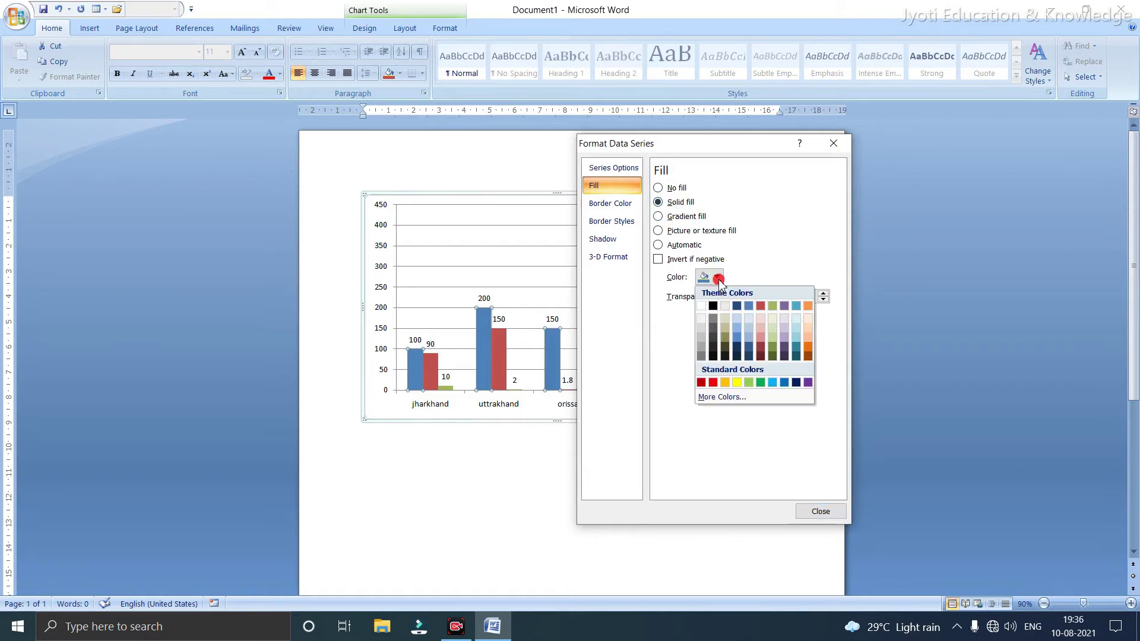
click(761, 383)
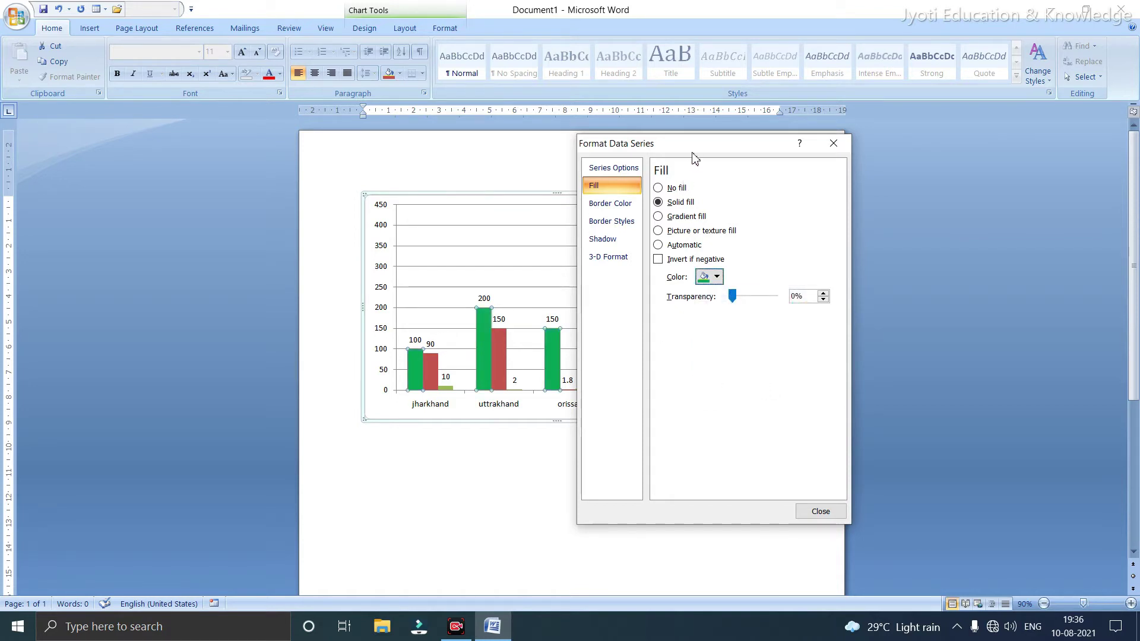
drag(695, 155, 959, 187)
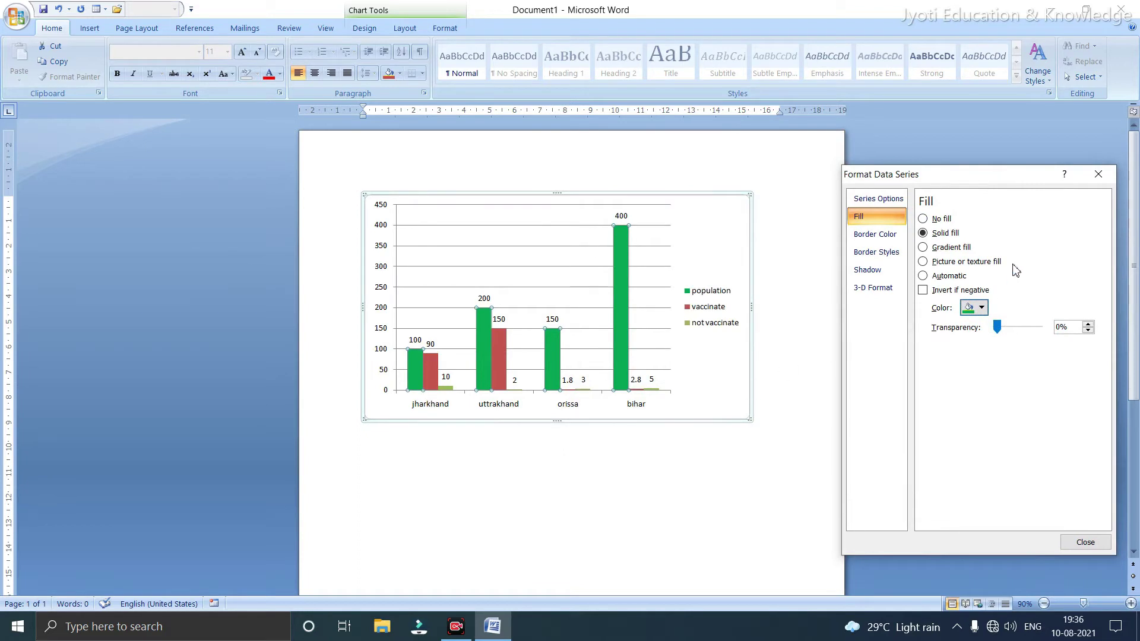
key(Escape)
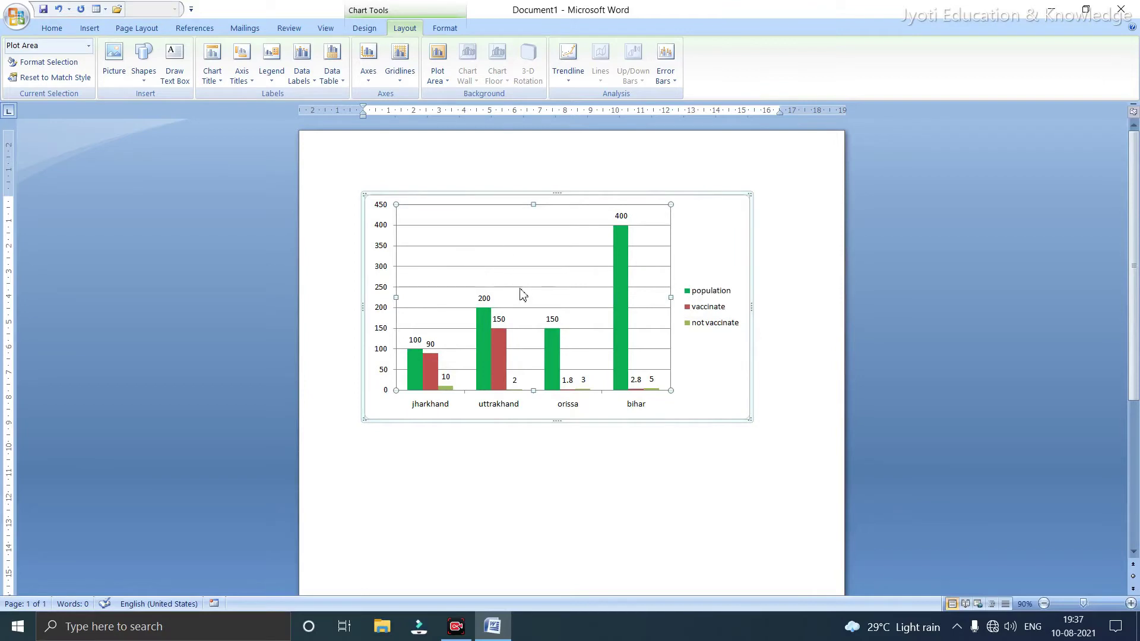
Change the chart type to 3-D Clustered Column
right_click(481, 262)
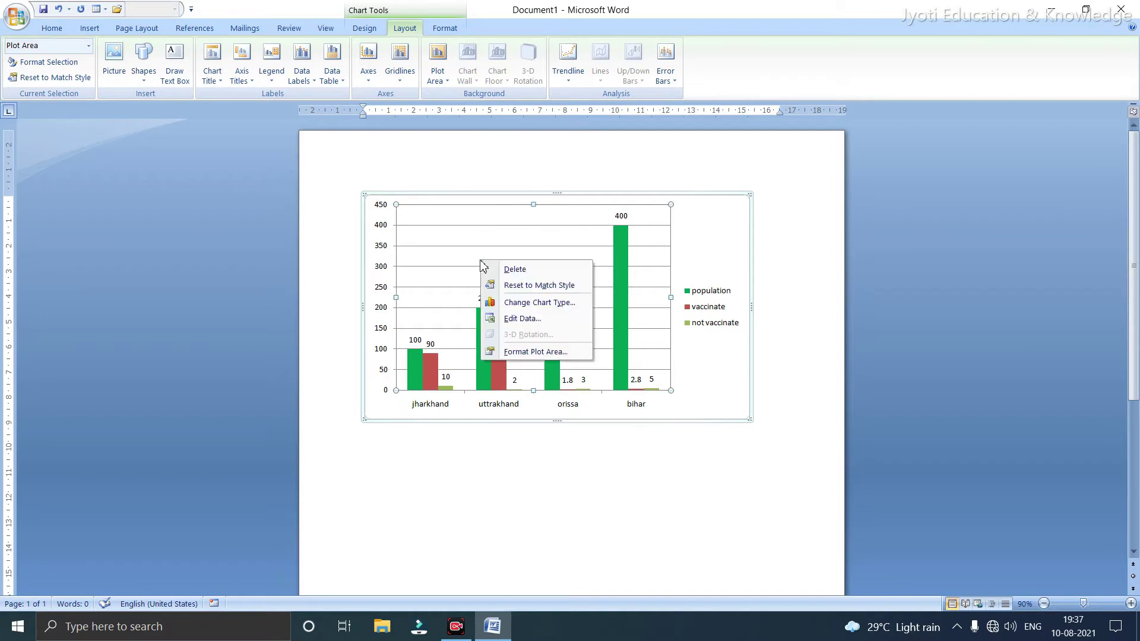
click(561, 304)
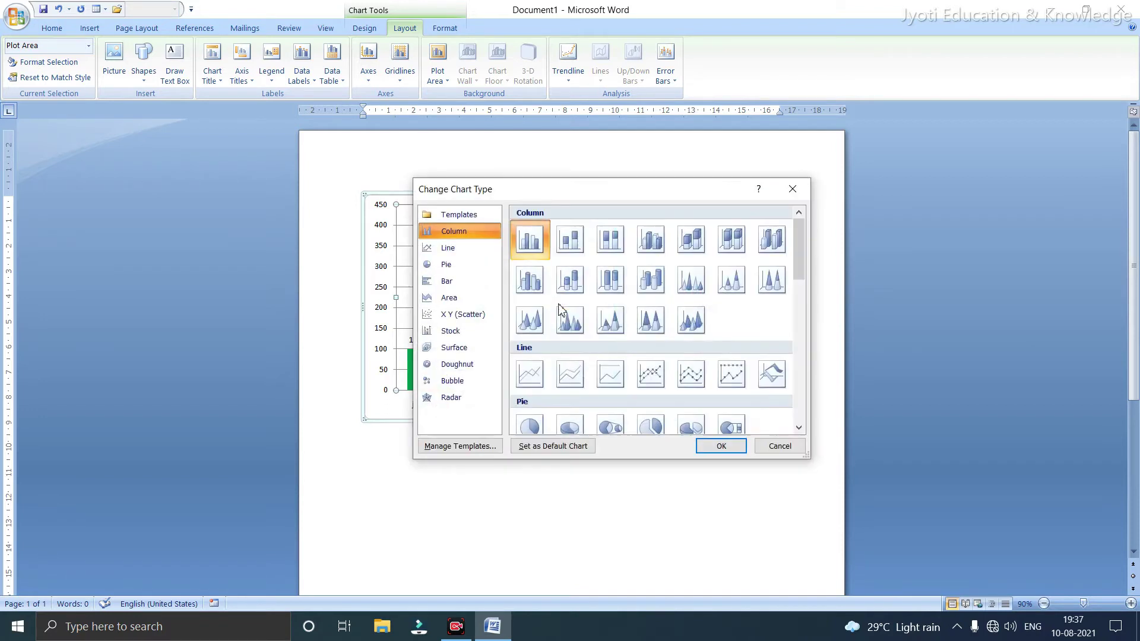
click(644, 246)
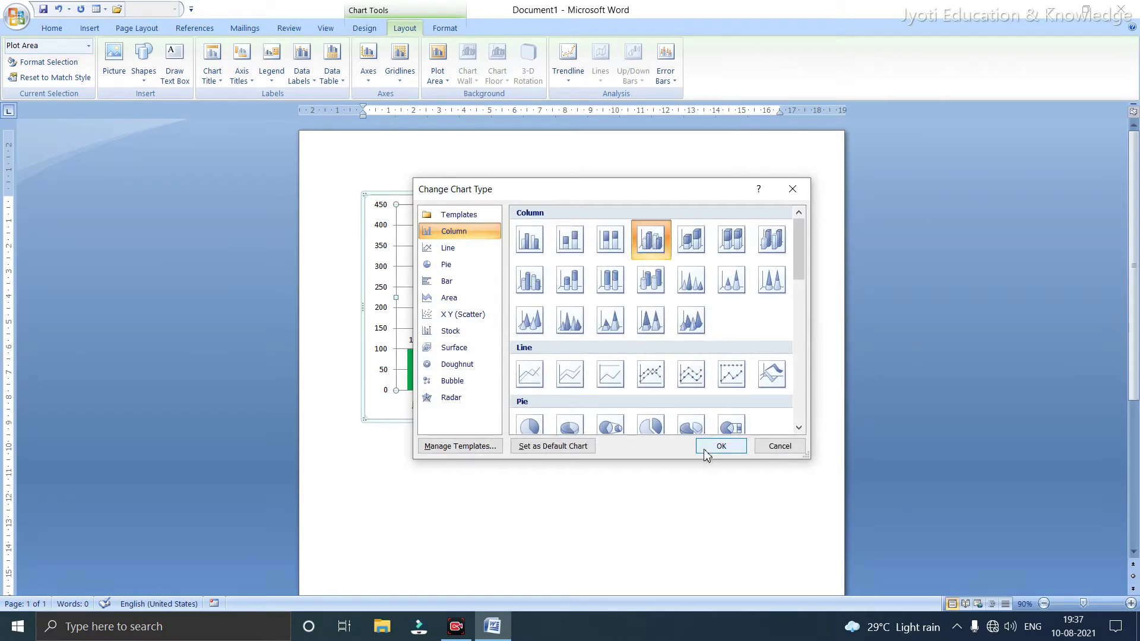
click(719, 447)
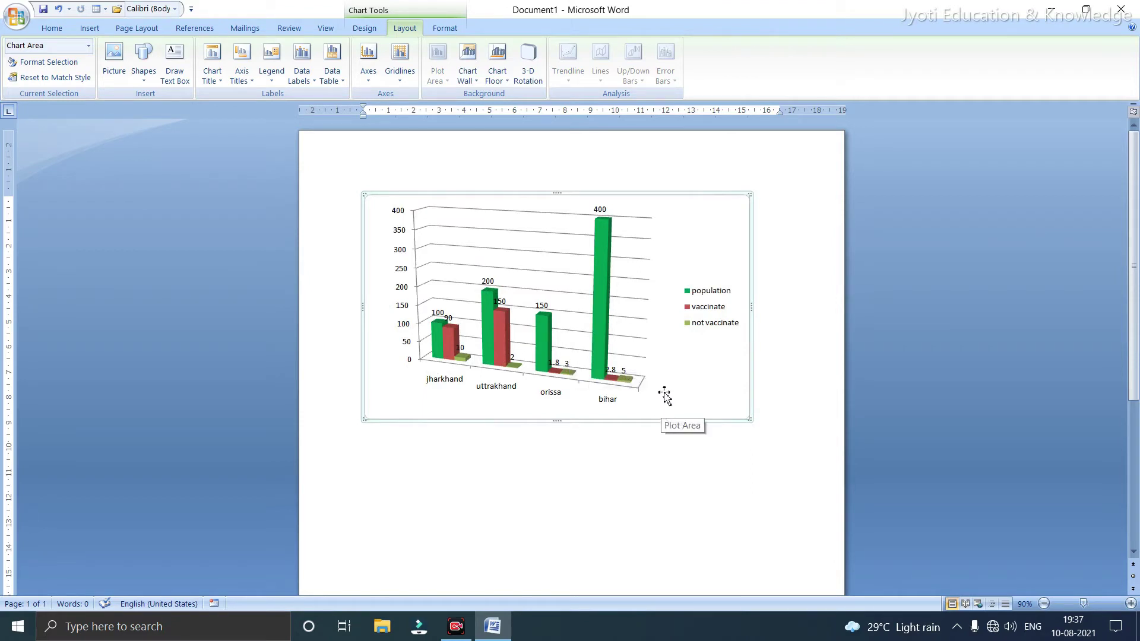
Fill the walls of the 3-D column chart with a solid gray theme color
click(459, 224)
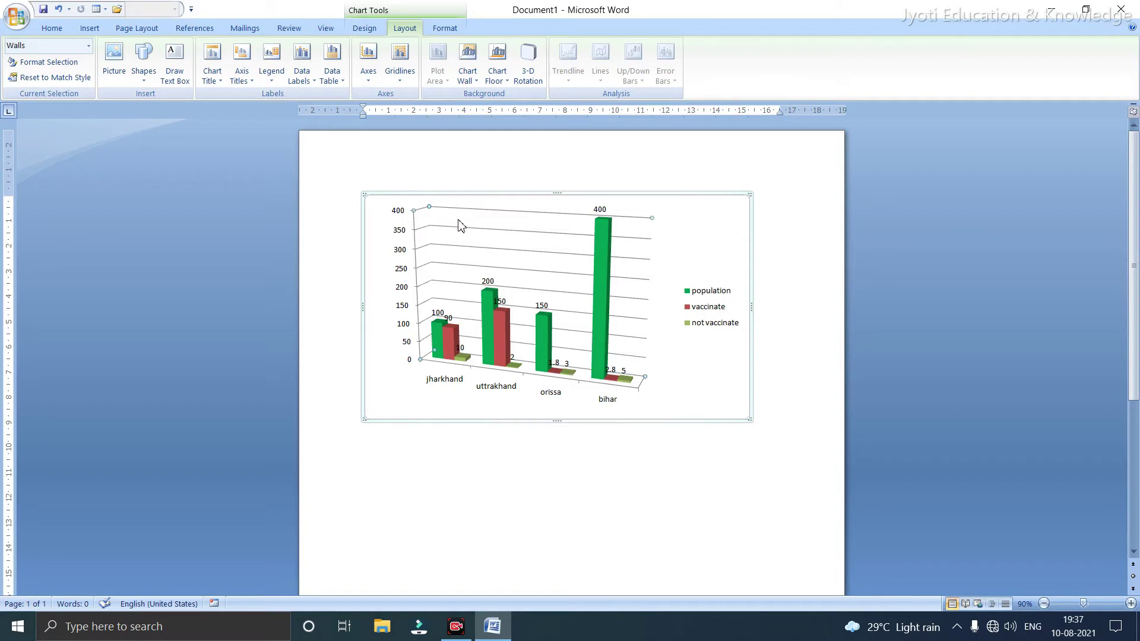
right_click(472, 222)
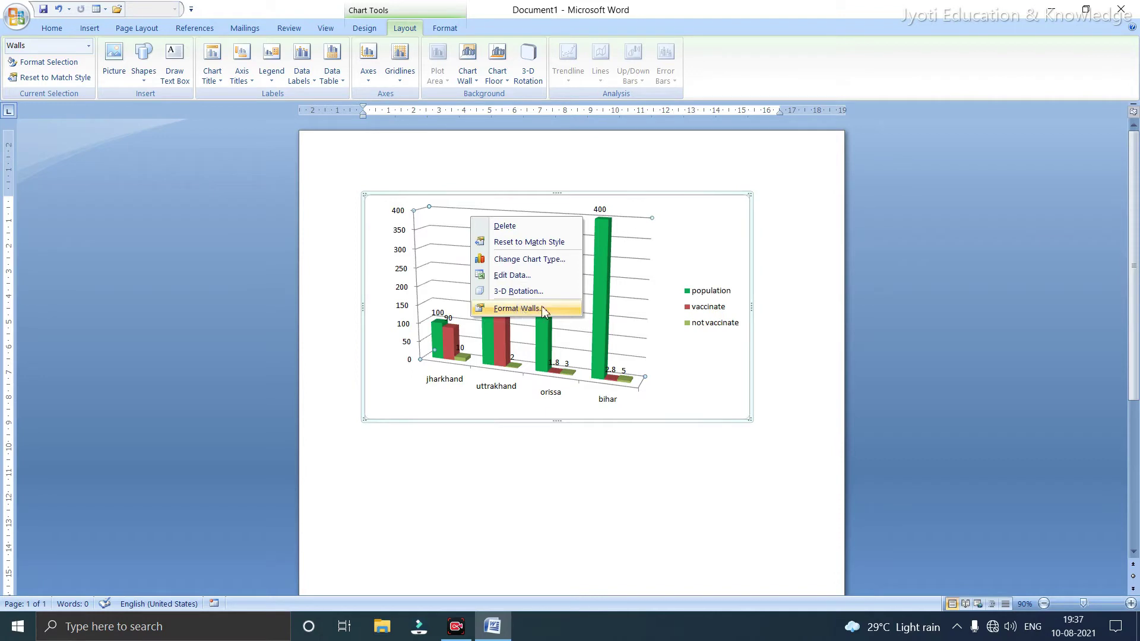
click(447, 290)
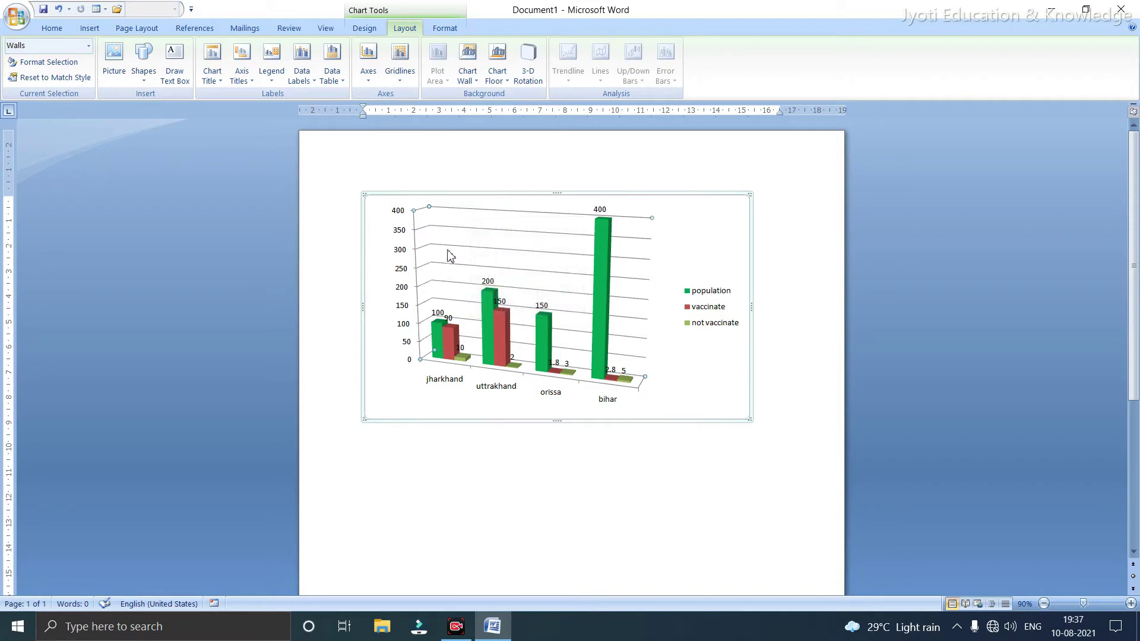
click(487, 245)
right_click(514, 254)
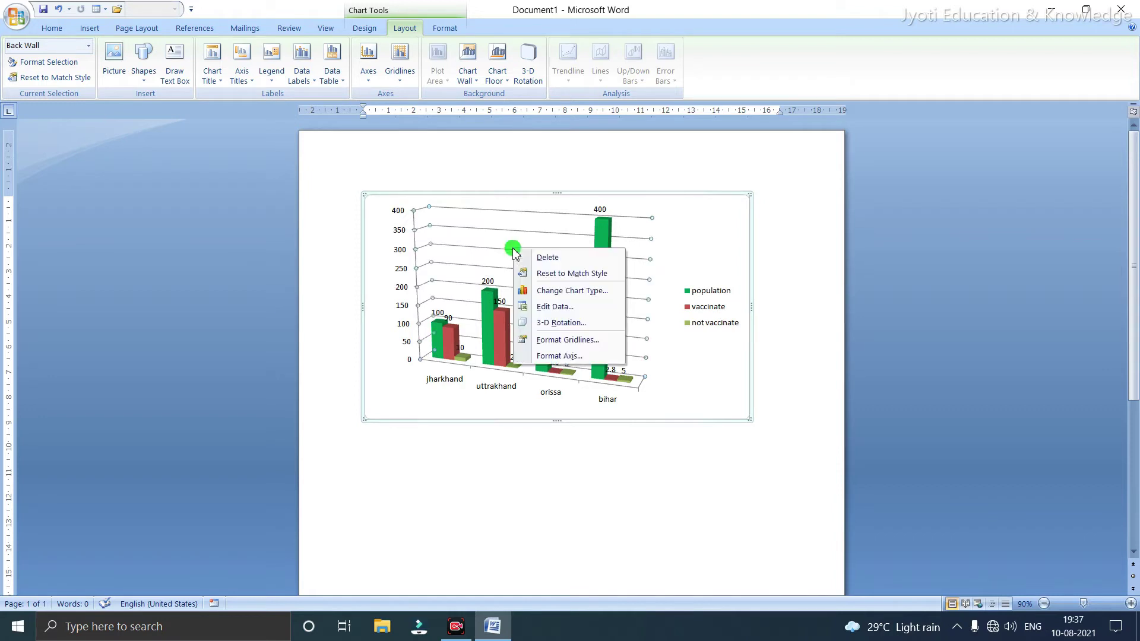
click(475, 226)
right_click(475, 227)
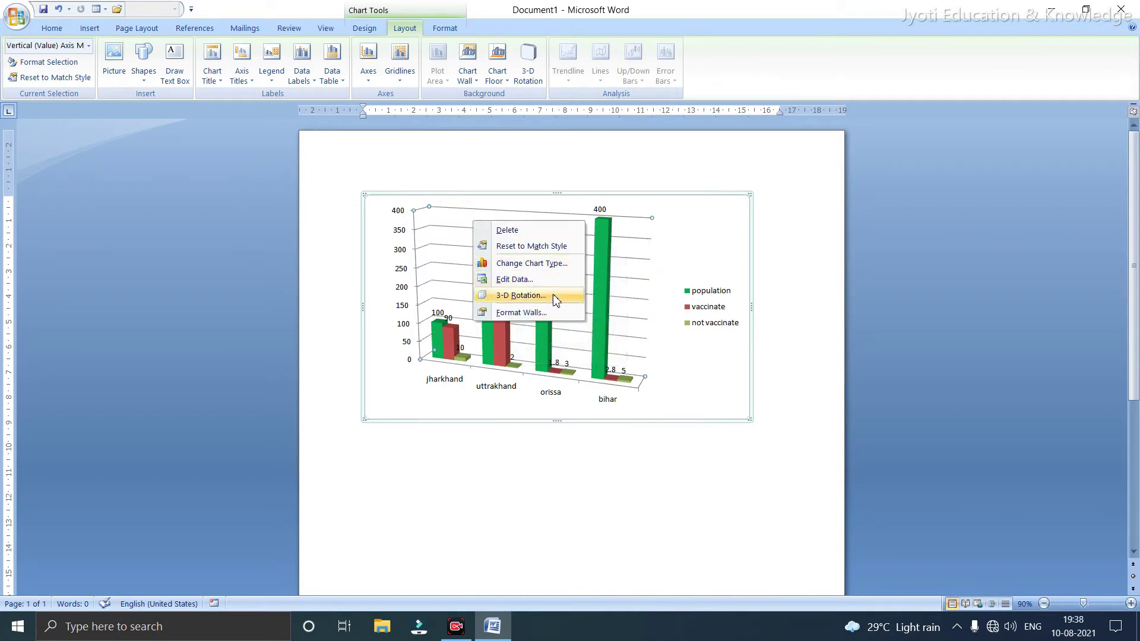
click(548, 317)
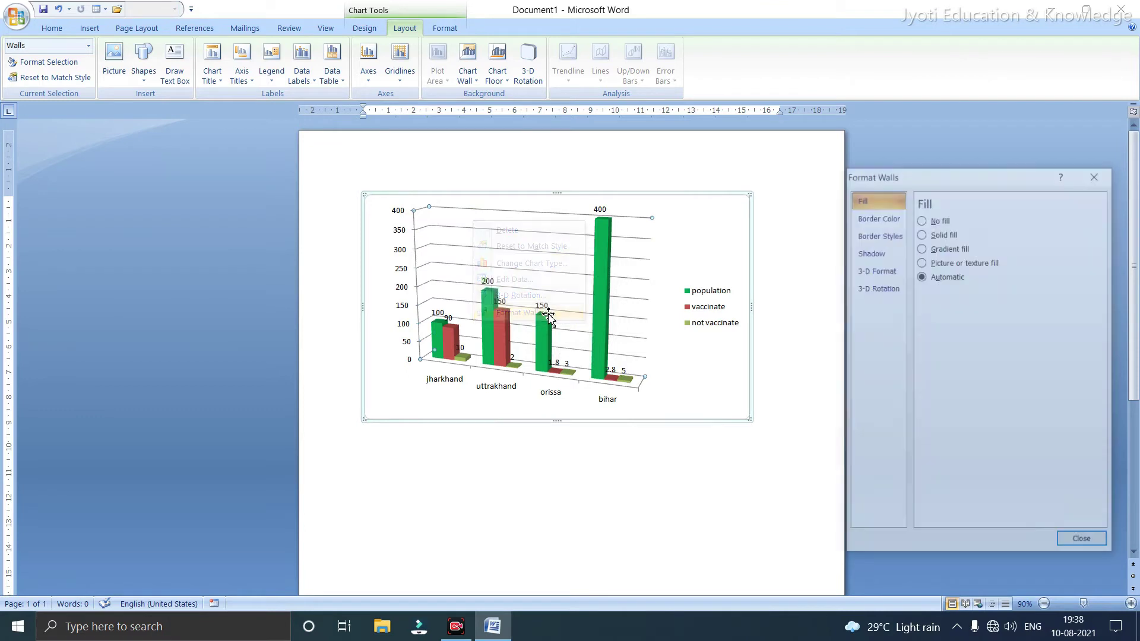
click(925, 234)
click(977, 294)
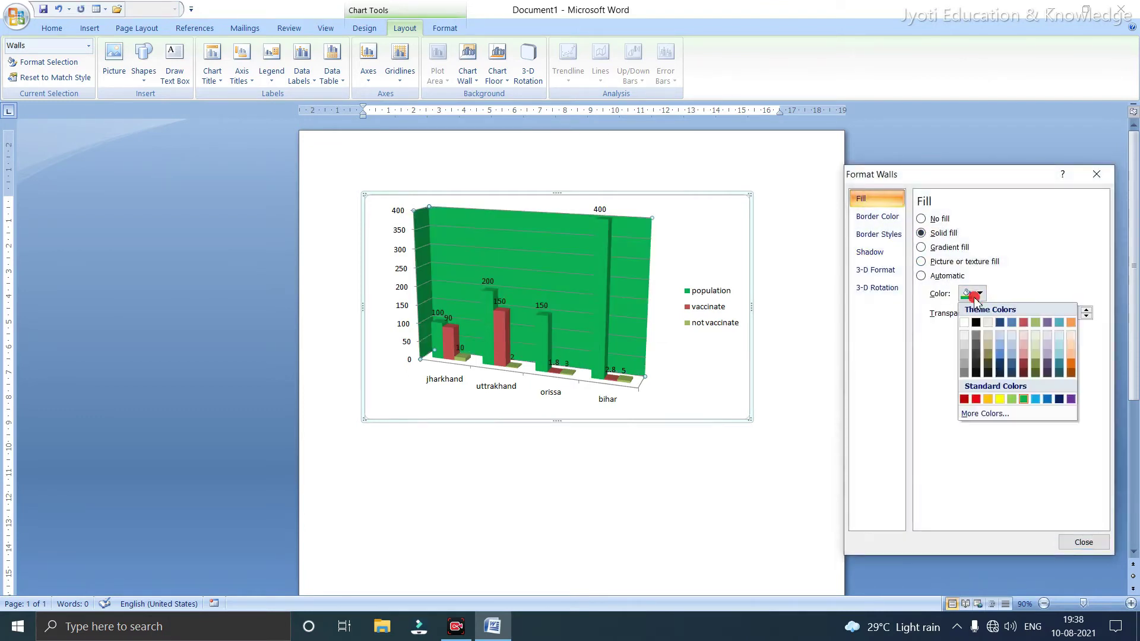
click(967, 354)
click(977, 294)
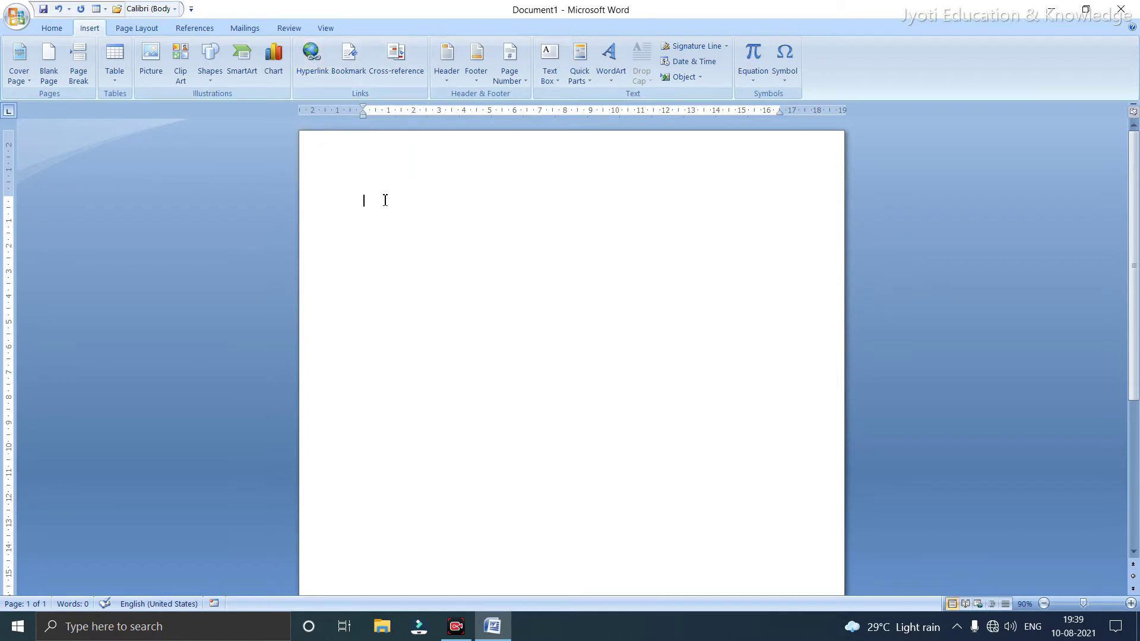
Enter the word Computer in the blank document and hyperlink it to the existing file QUESTION on the Desktop
text(computer)
drag(407, 202, 367, 204)
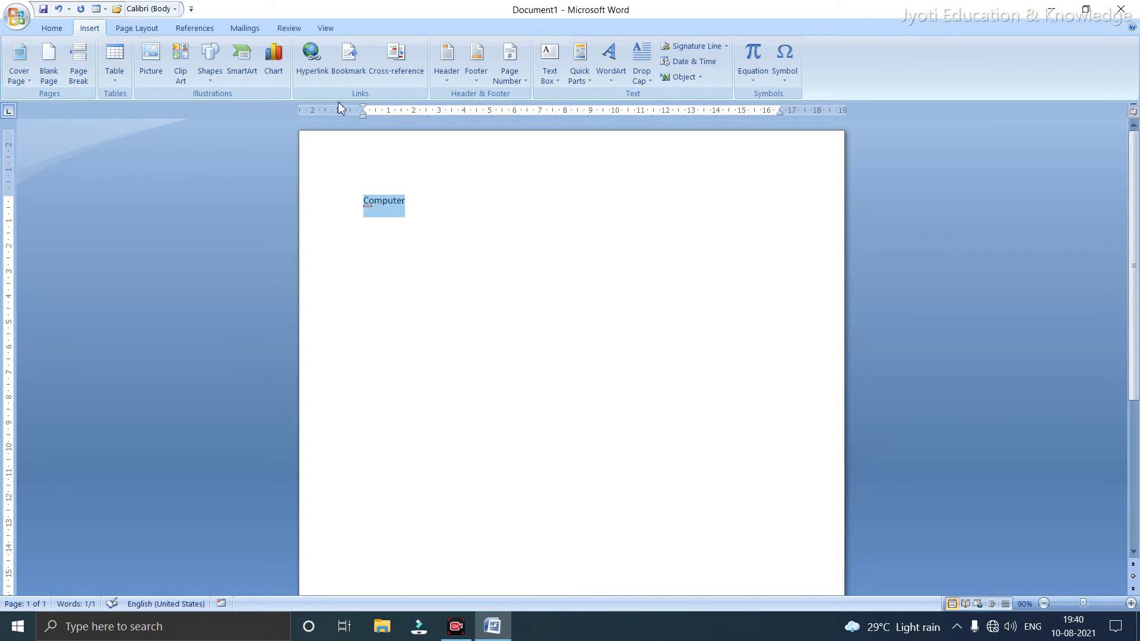
click(311, 57)
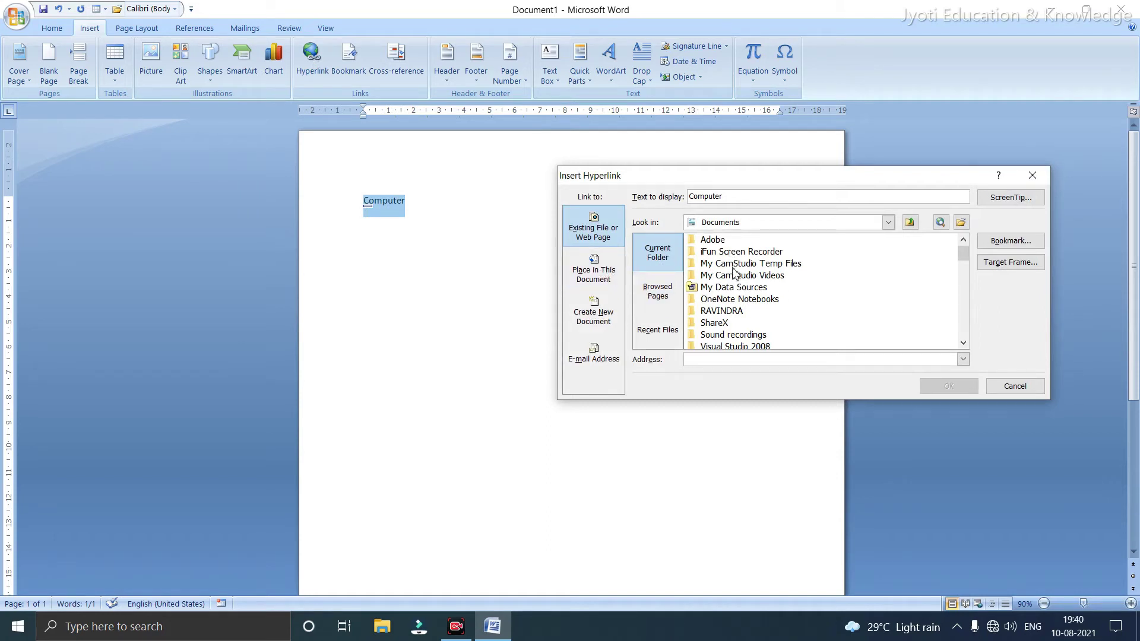
click(889, 223)
scroll(731, 276, up, 4)
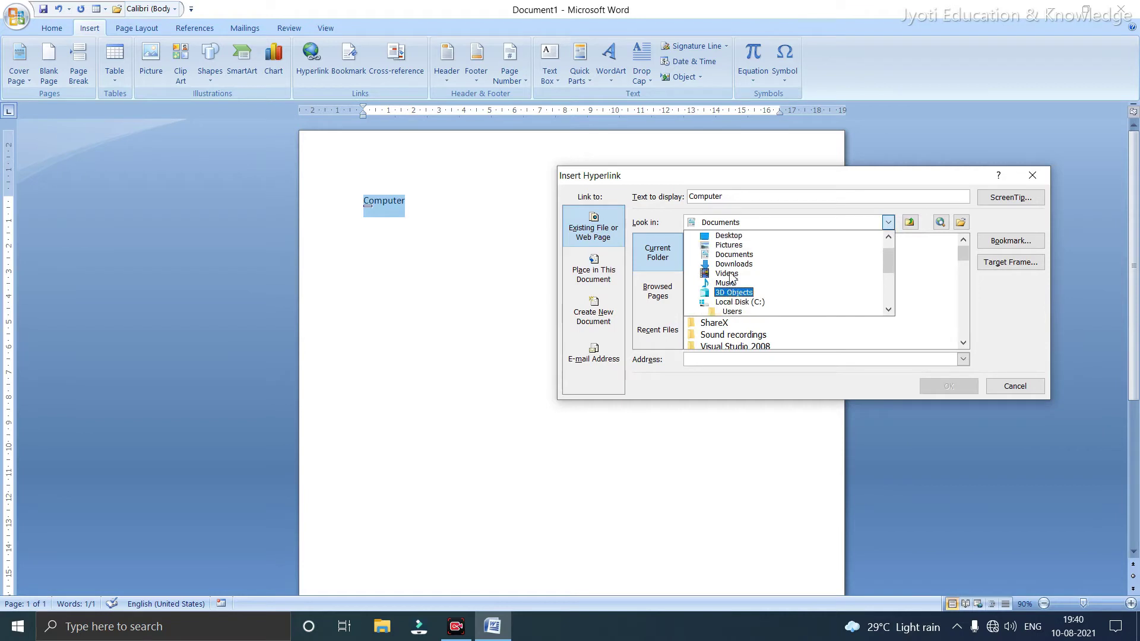
click(729, 256)
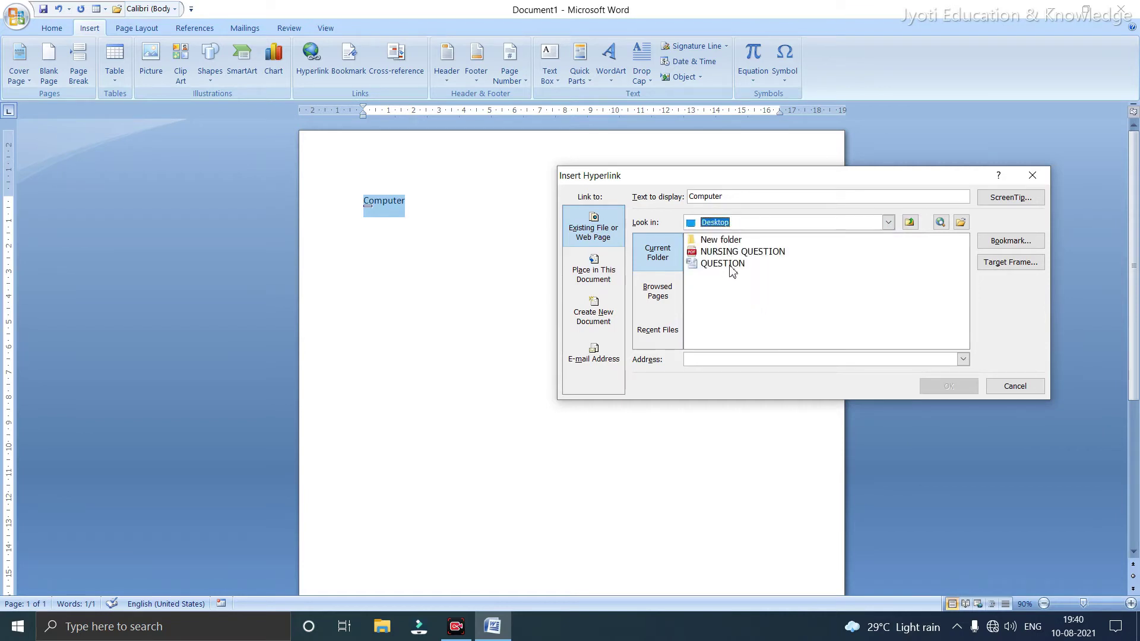
click(733, 270)
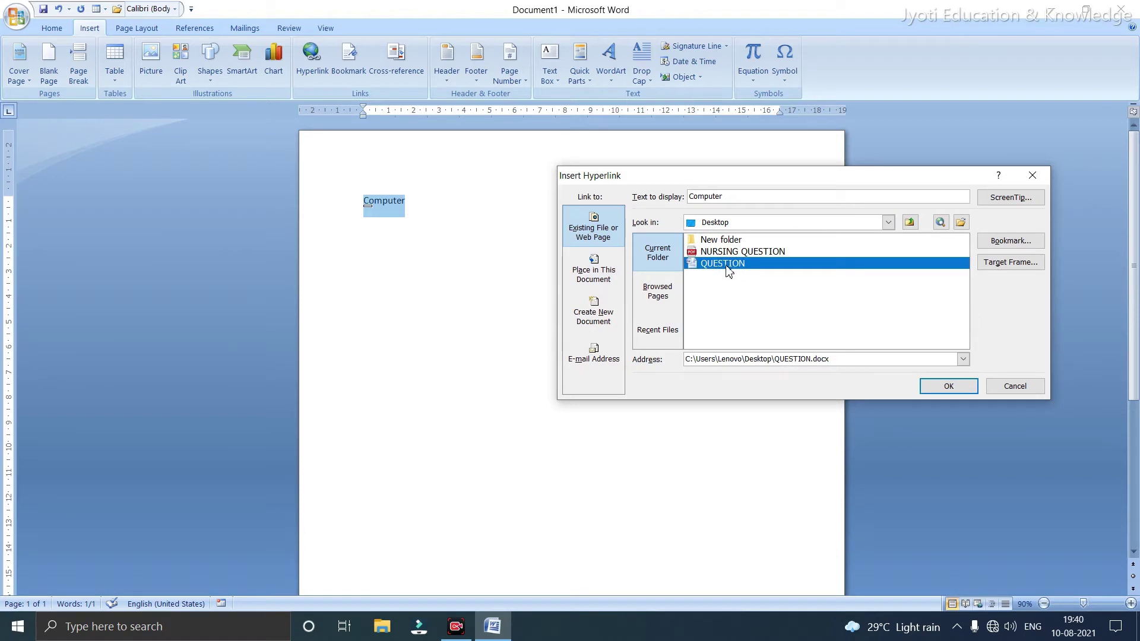
click(934, 390)
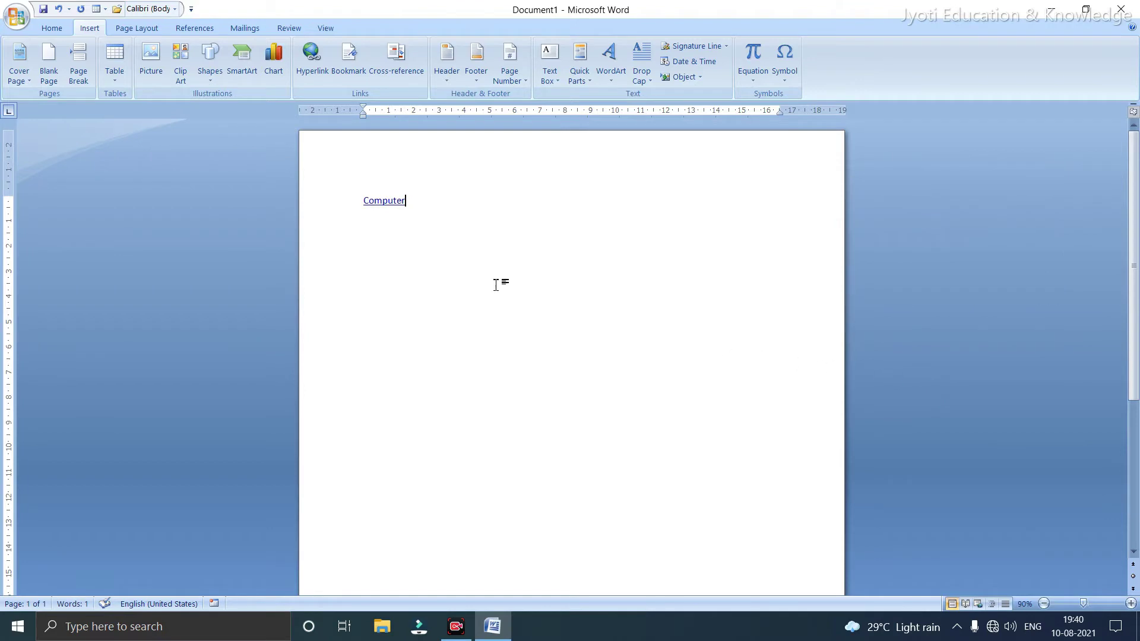
Follow the Computer hyperlink to open the QUESTION document, allowing it past the security notice, and close that document
mouse_move(385, 208)
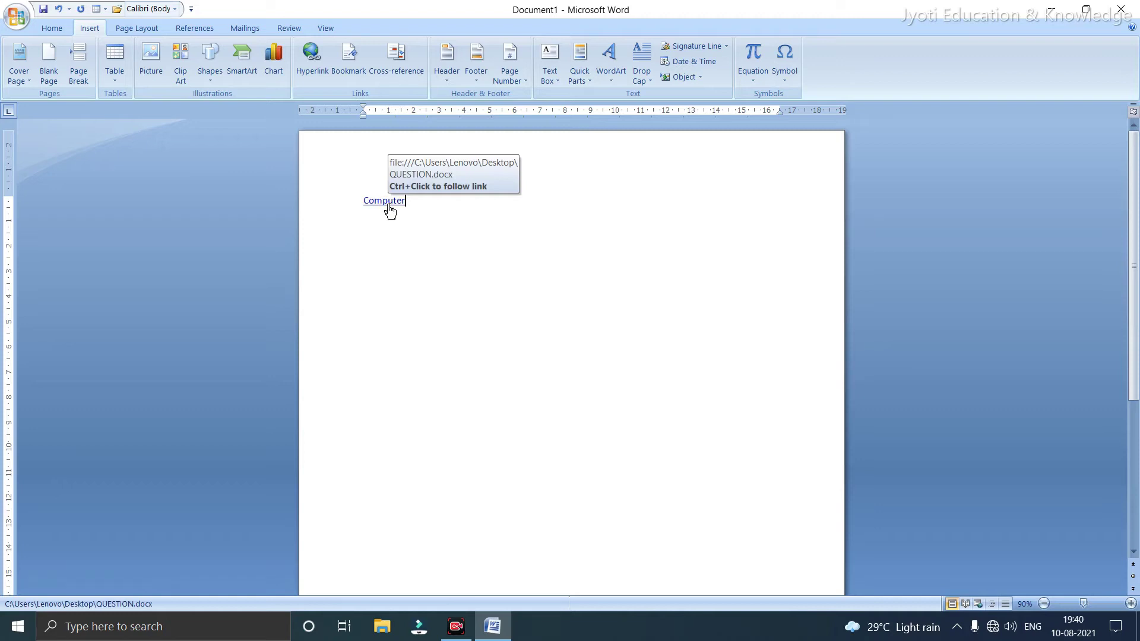
ctrl+click(390, 205)
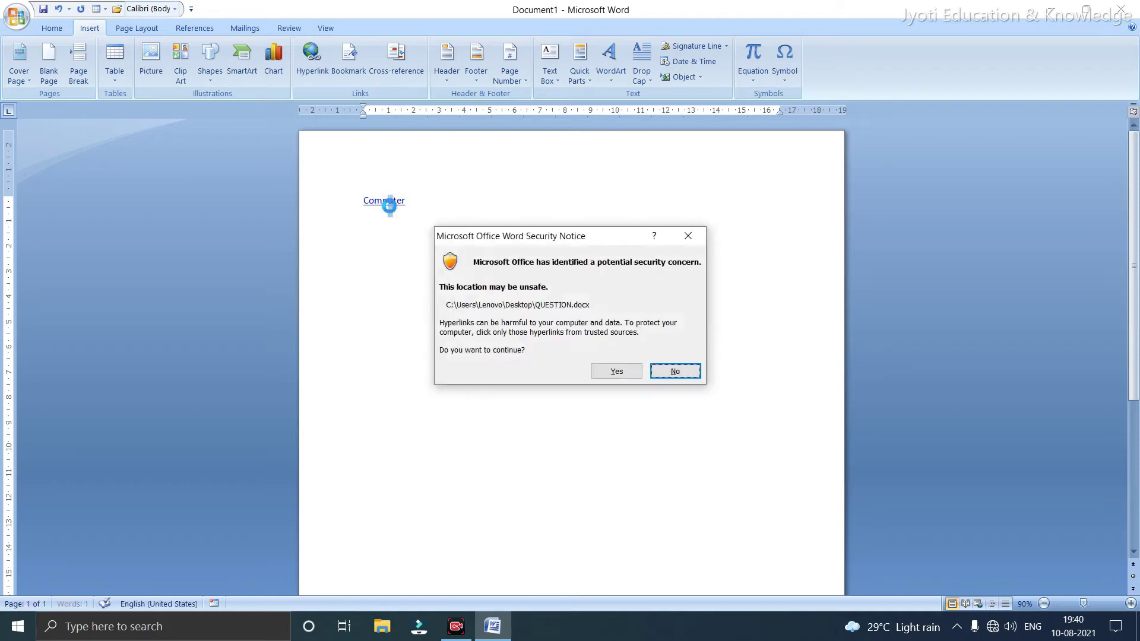
click(622, 372)
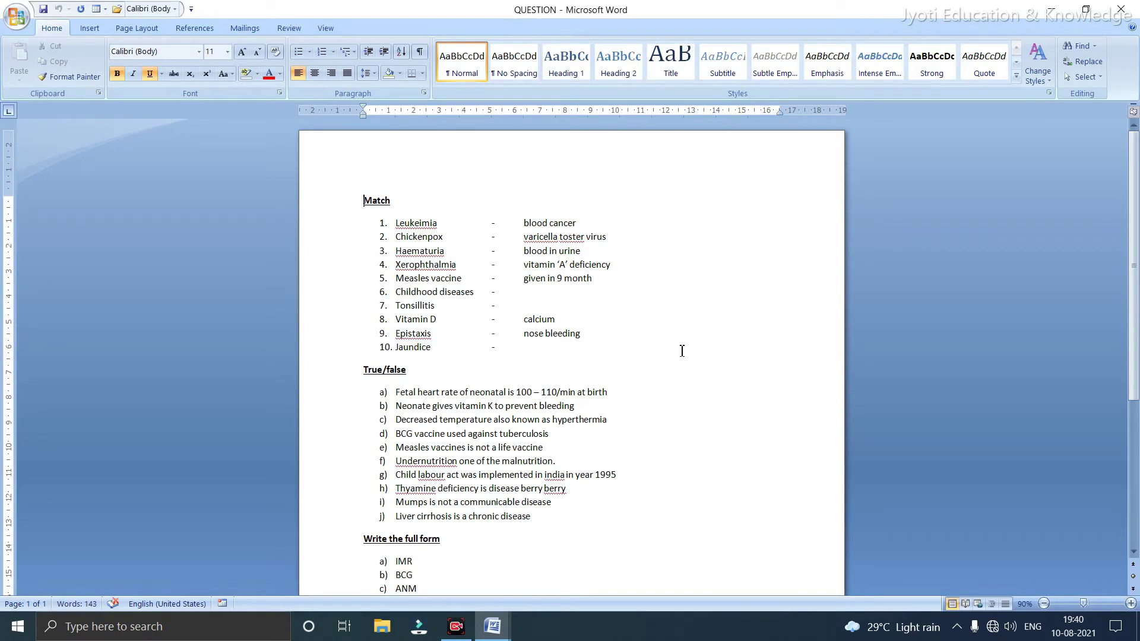
click(1116, 11)
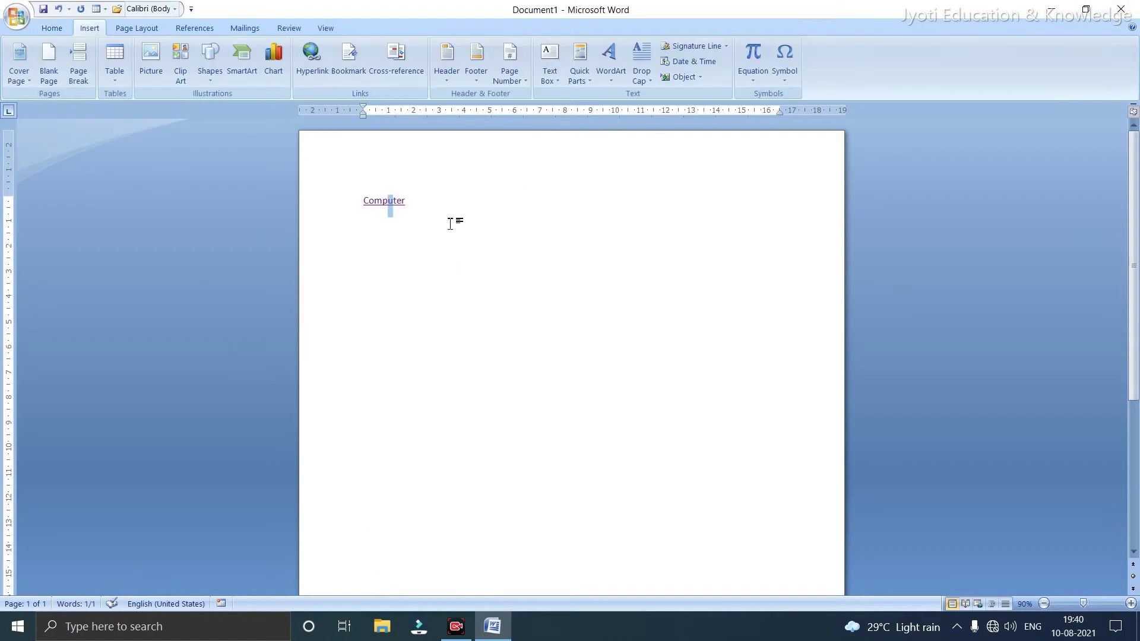
Add the text "new fi" on a new line below the Computer link and create a new blank document
key(Return)
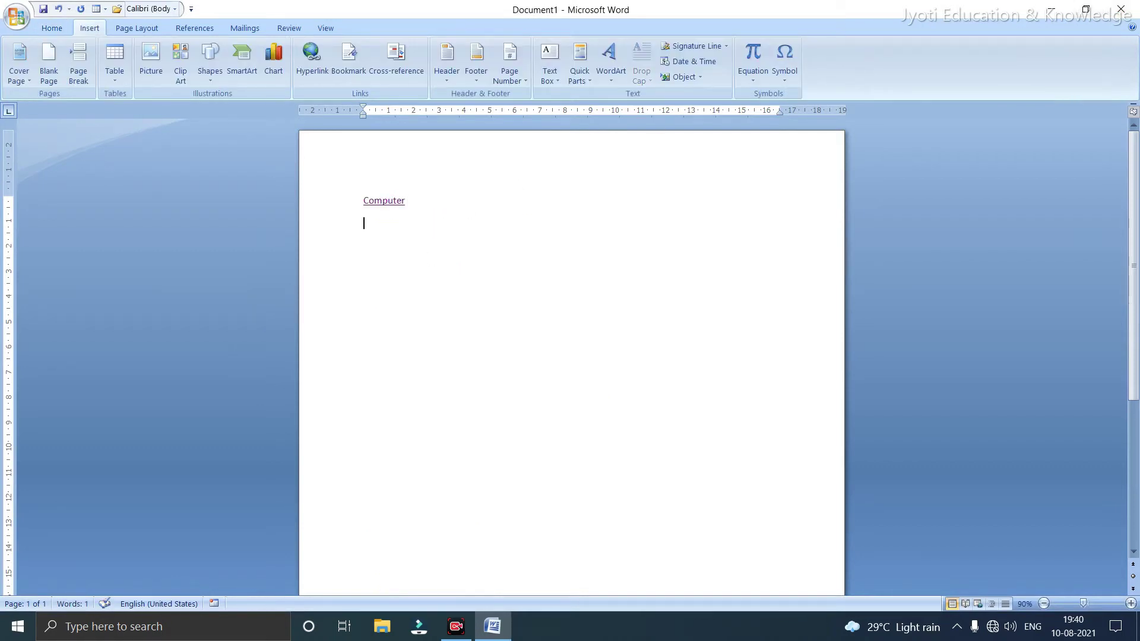
text(new fi)
key(ctrl+n)
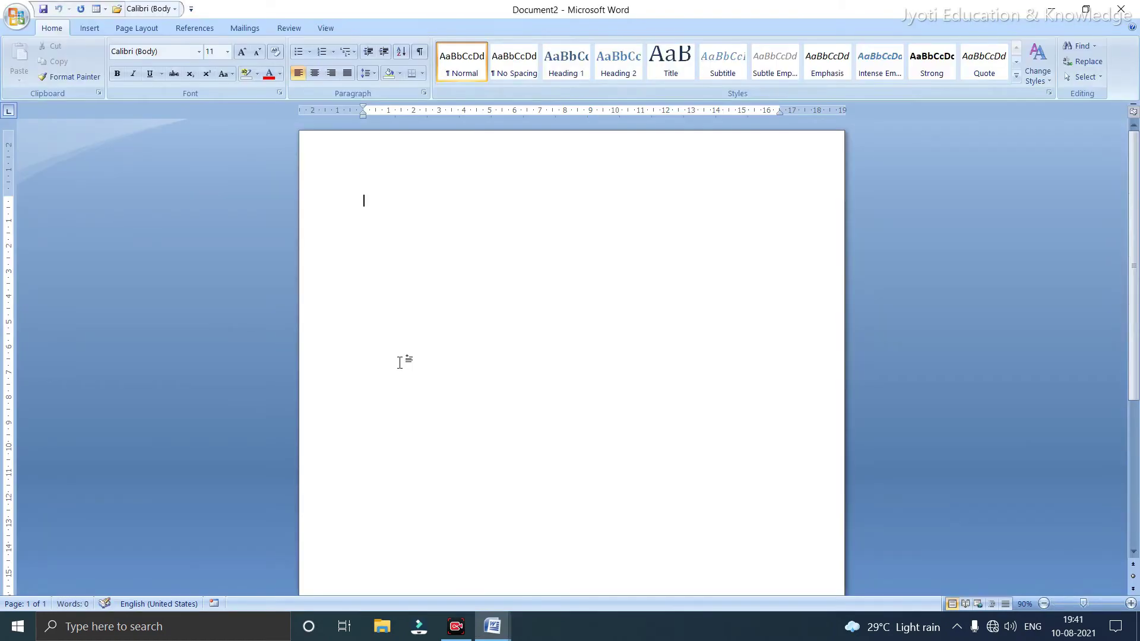
Enter the line "Jyoti education & knowledge" in the new document and format it as 20 pt bold red text
text(Jyoti education & kno)
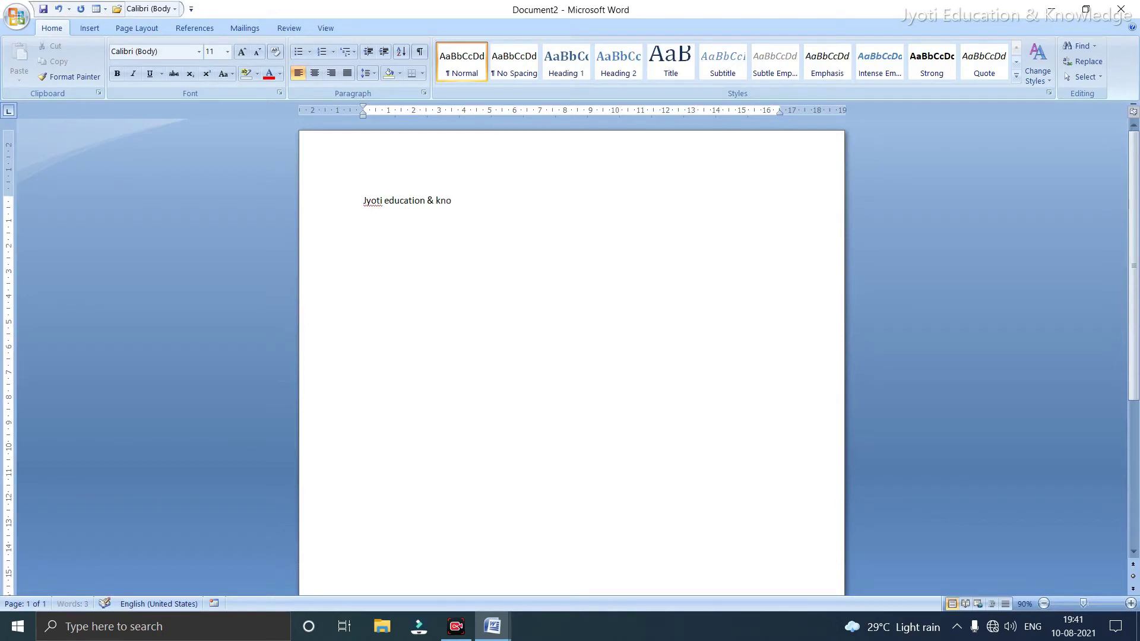
text(wledge)
drag(499, 217, 338, 198)
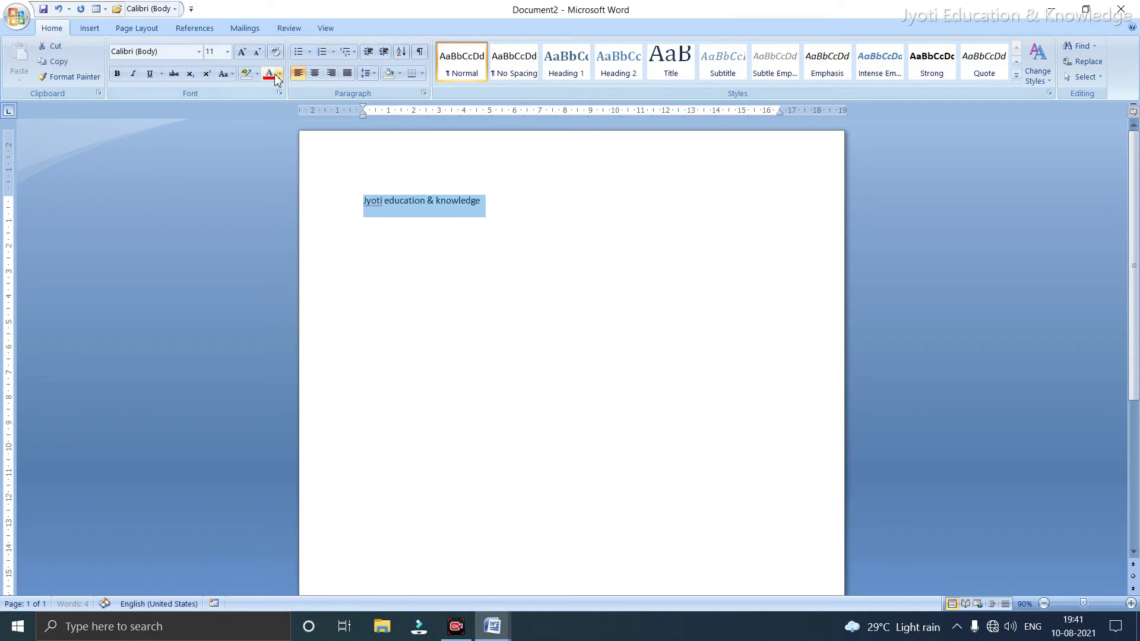
click(245, 56)
click(244, 56)
click(244, 56)
click(244, 56)
click(245, 57)
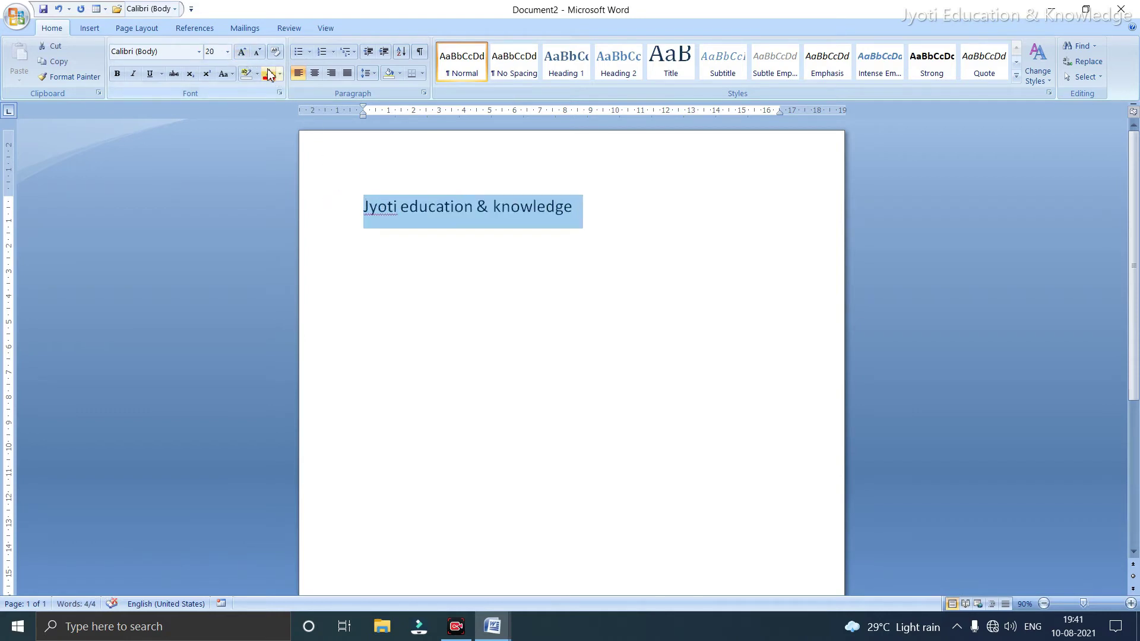
click(117, 73)
click(480, 278)
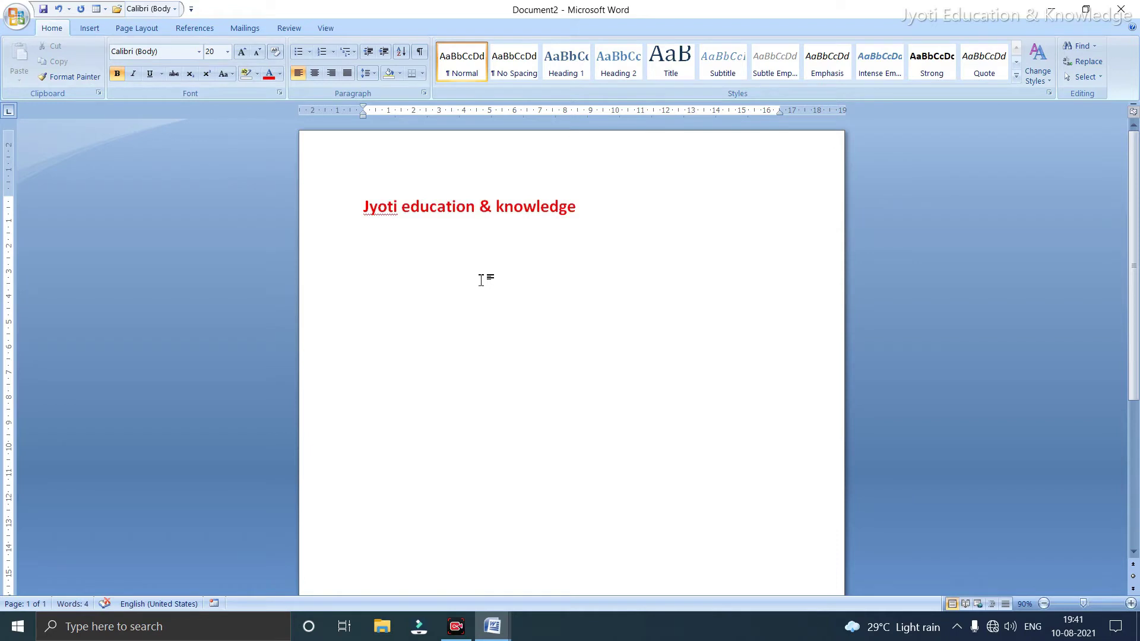
Save the document to the Desktop as Jyoti education in Word Document format and close it
key(ctrl+s)
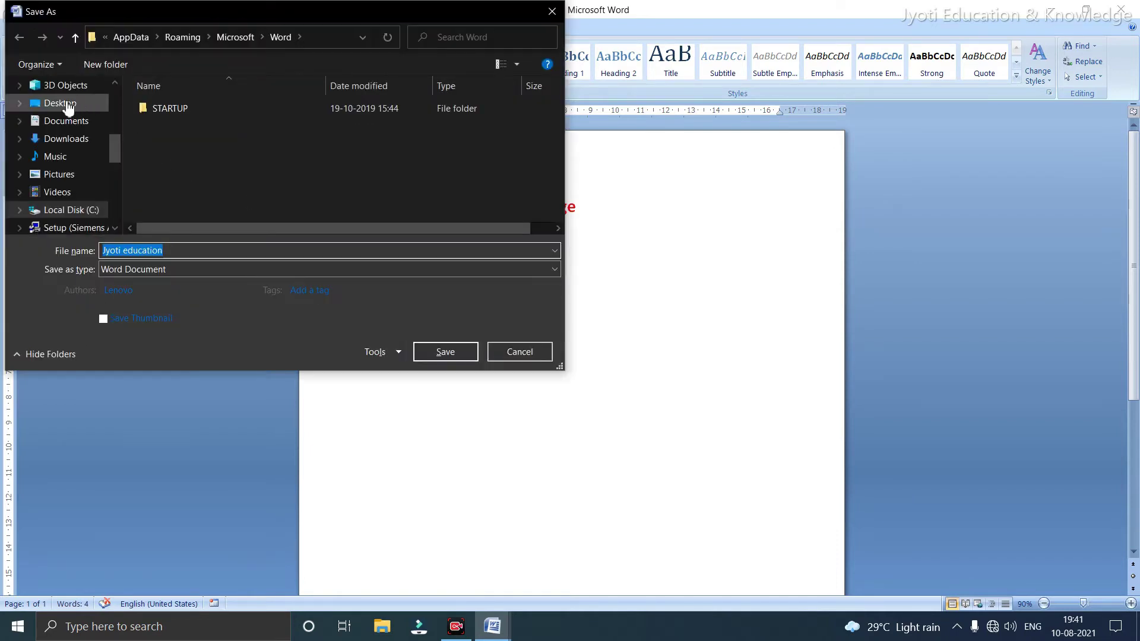
click(67, 106)
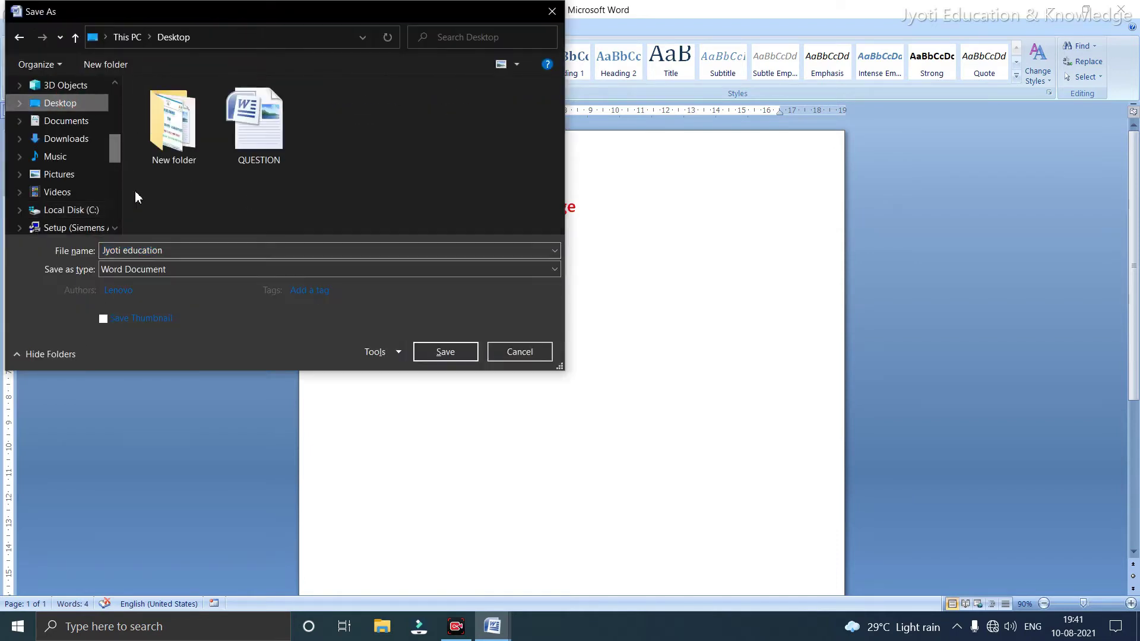
click(441, 352)
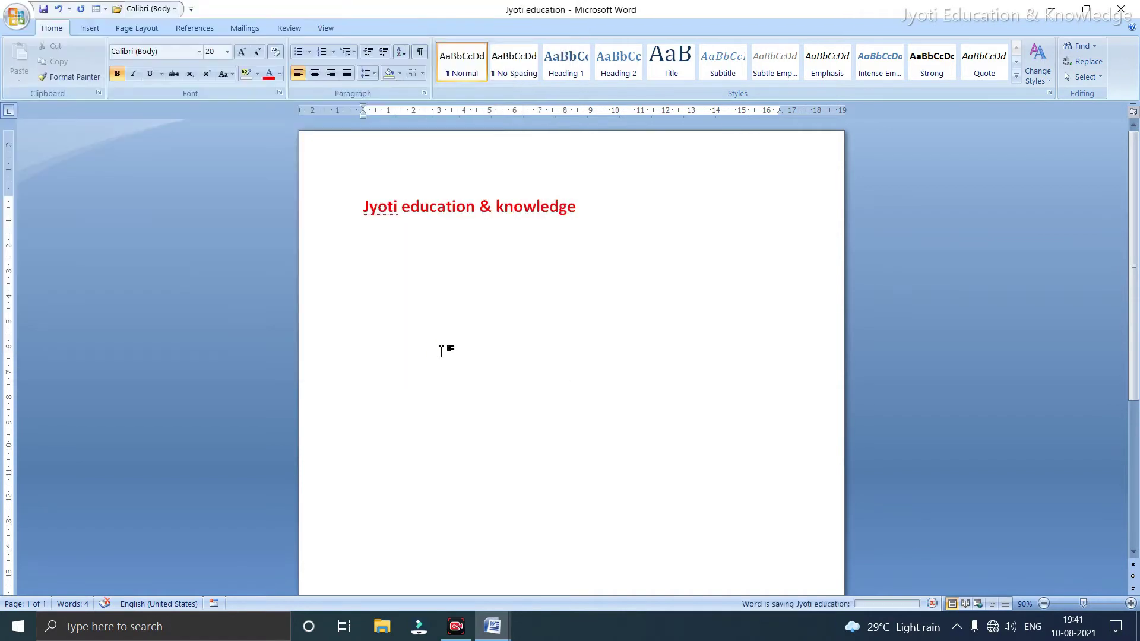
click(1132, 8)
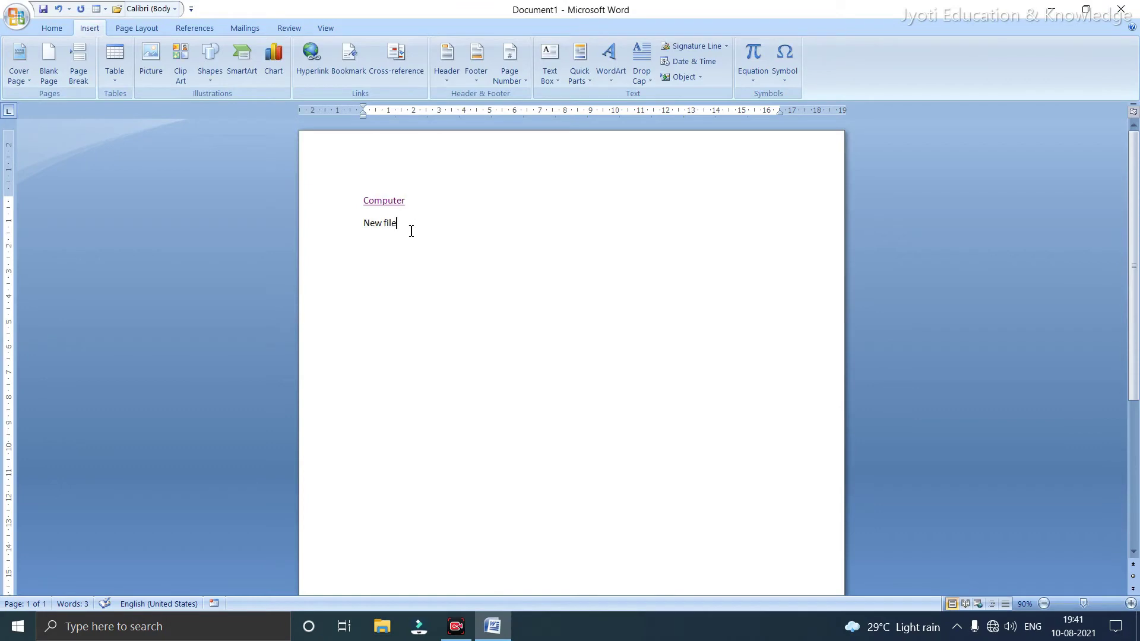
Hyperlink the text "New file" to the existing Jyoti education document on the Desktop
drag(400, 223, 369, 221)
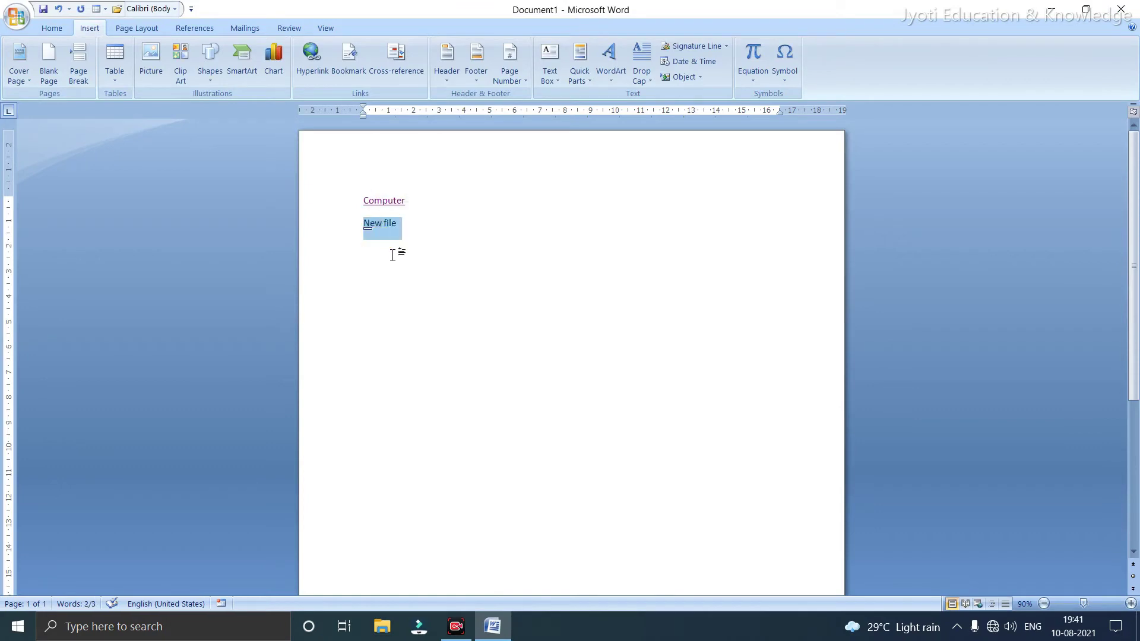
click(312, 59)
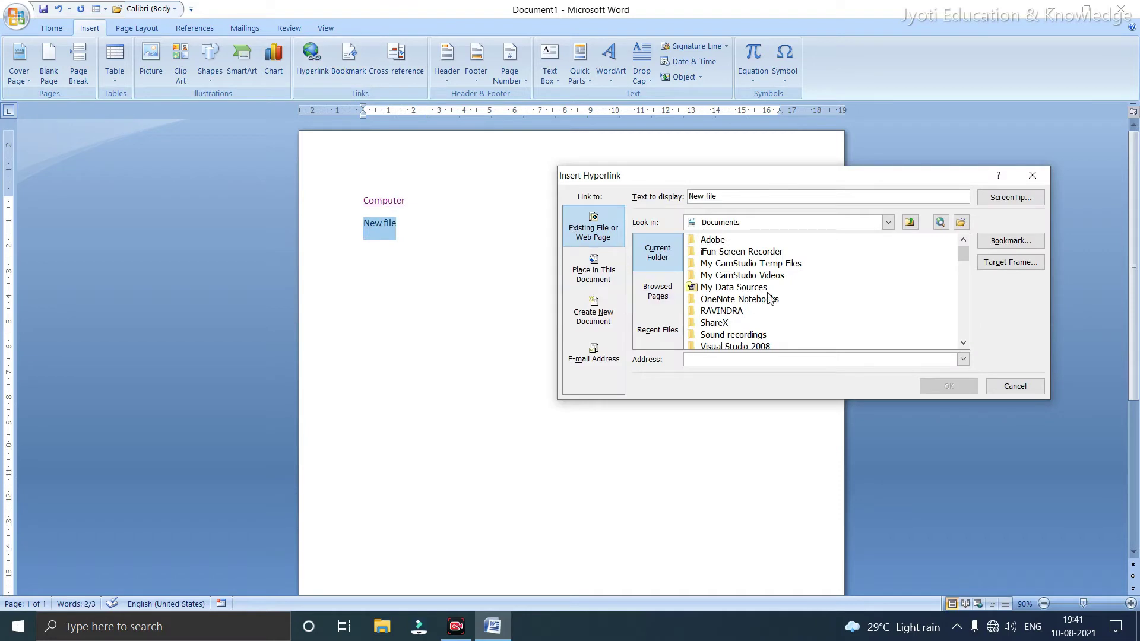
click(889, 224)
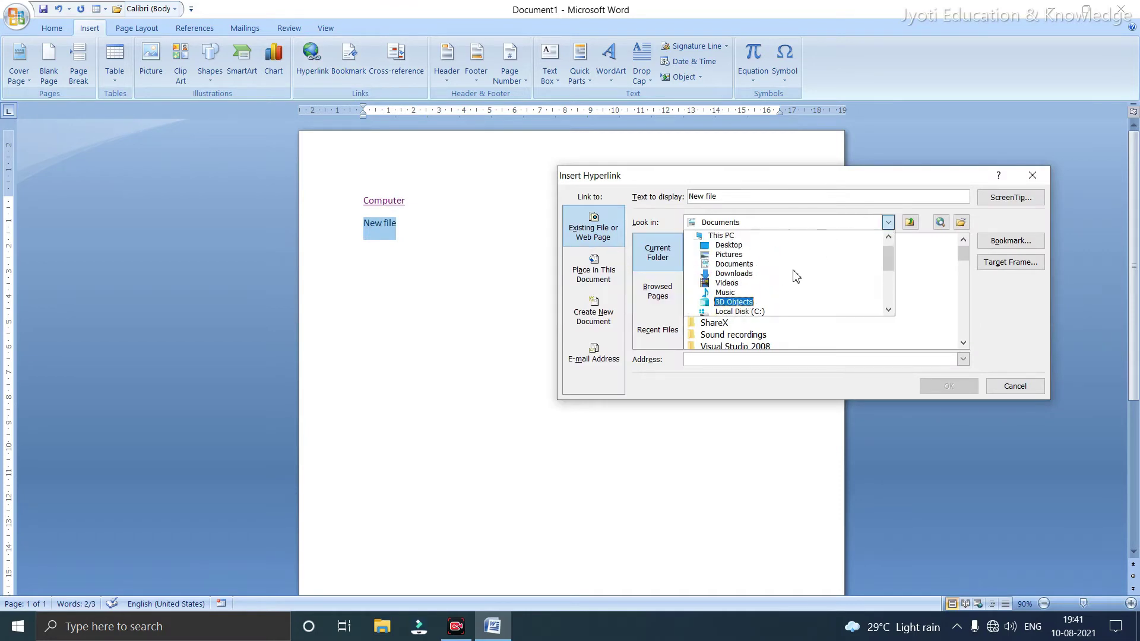
click(735, 257)
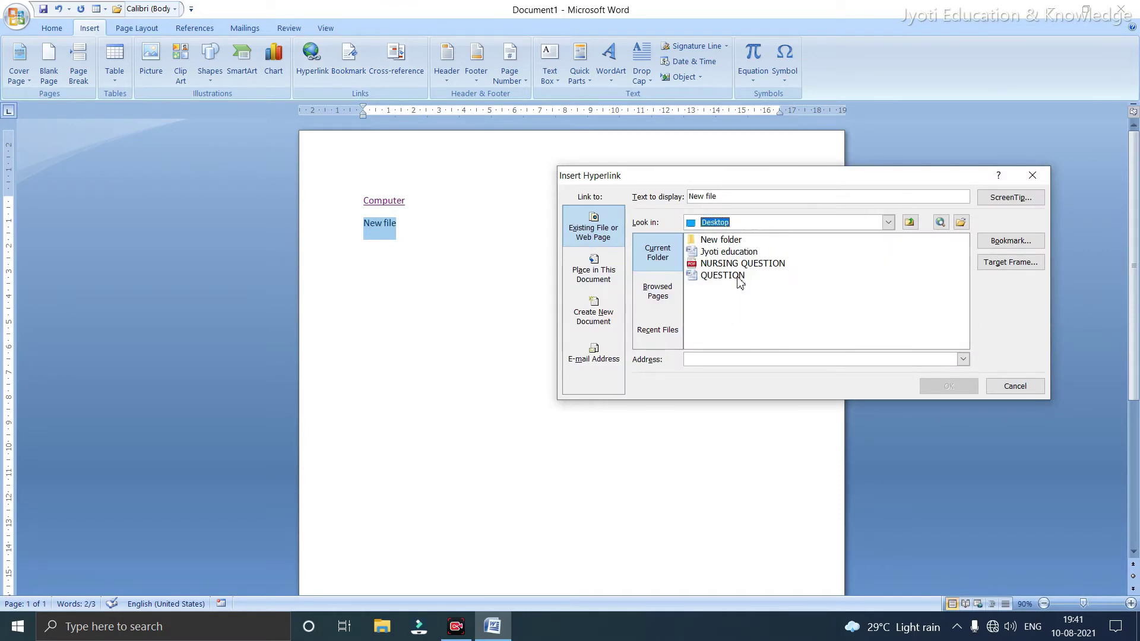
click(735, 254)
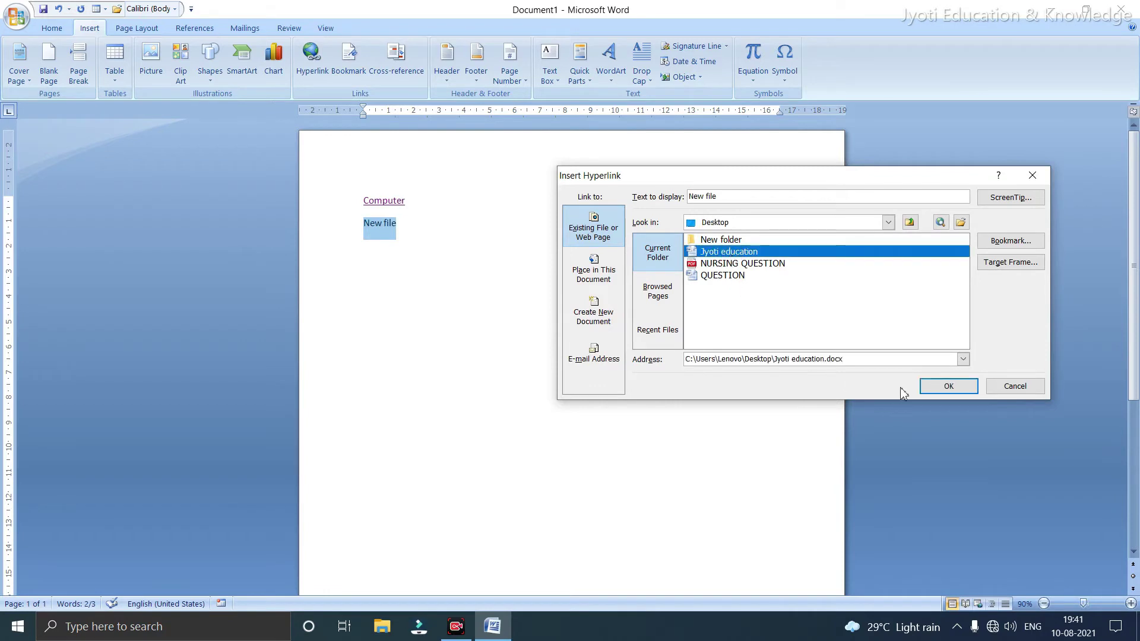
click(944, 389)
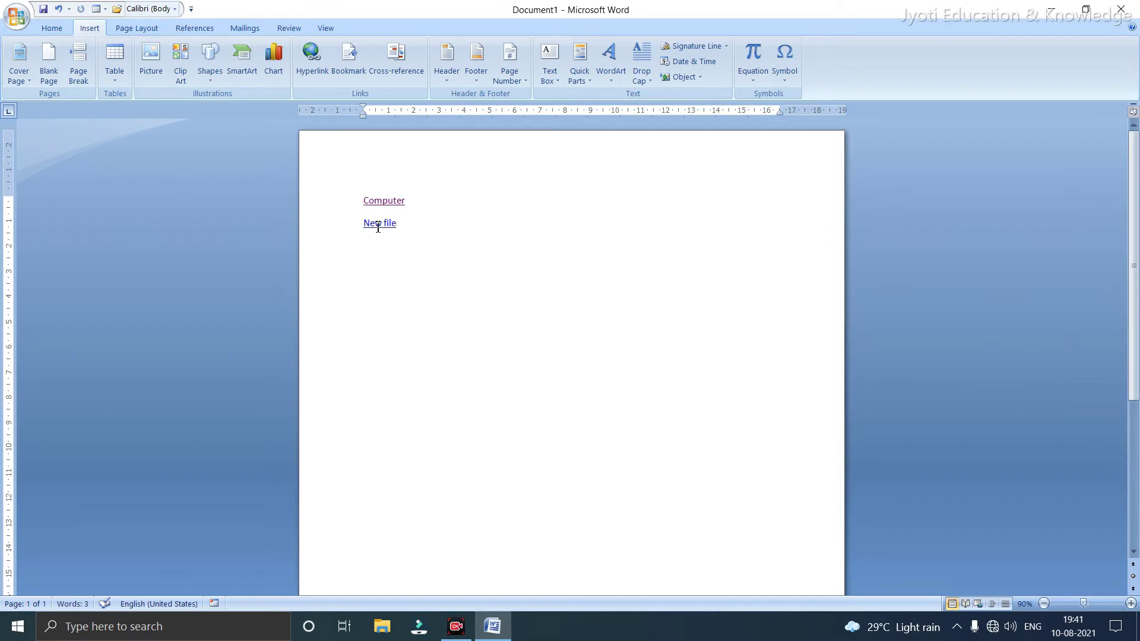
Follow the New file hyperlink to open the Jyoti education document, allowing it past the security notice, and close that document
mouse_move(378, 228)
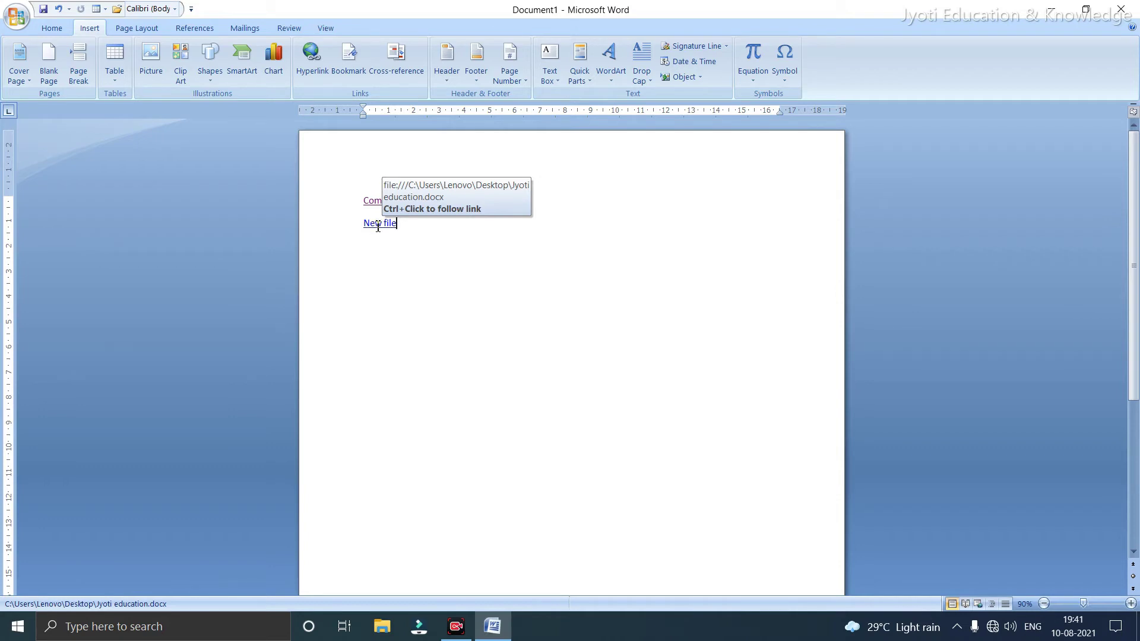
ctrl+click(378, 231)
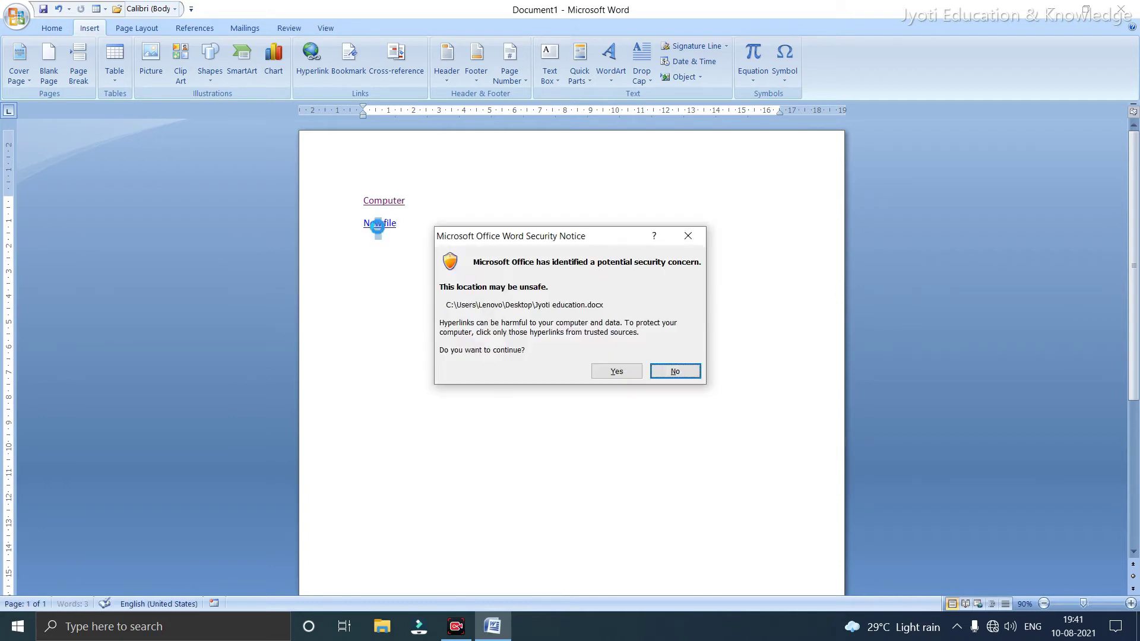
click(605, 371)
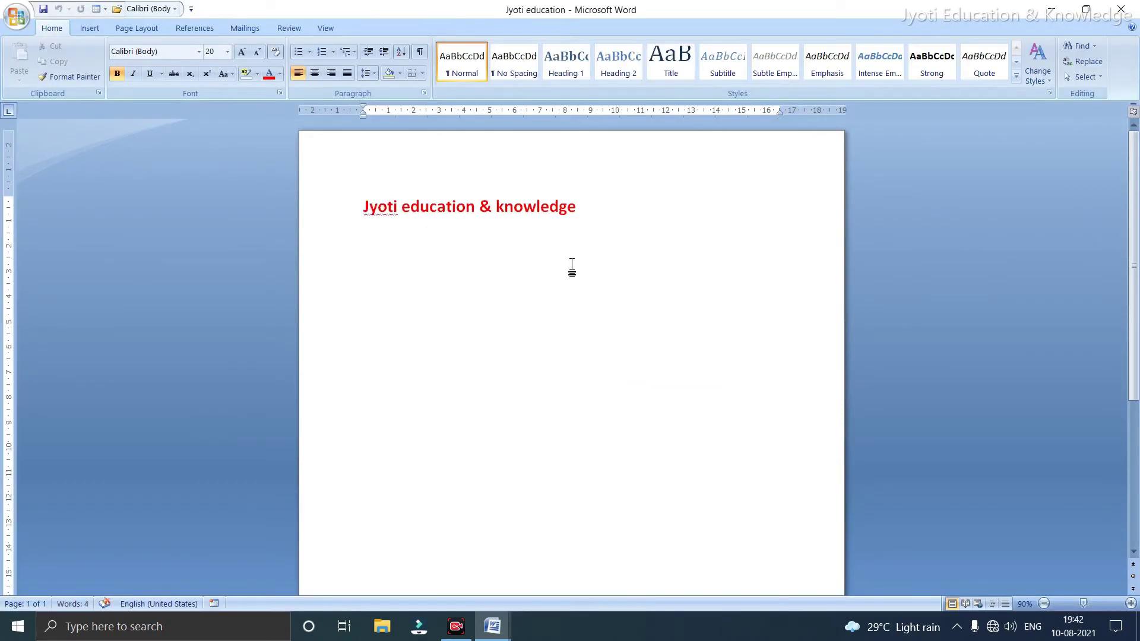
click(1121, 9)
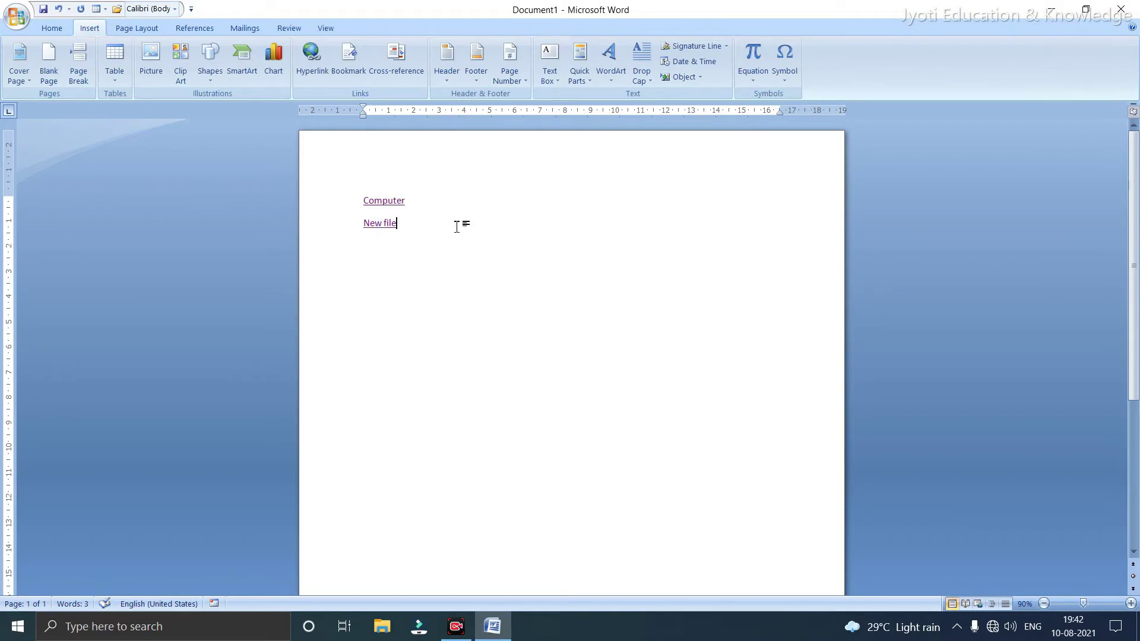
Add the word Image on a new line and hyperlink it to 1024px-Harvard_Mark_I_Computer_-_Input-Output_Details in the Pictures folder
key(Return)
text(image)
drag(391, 250, 363, 247)
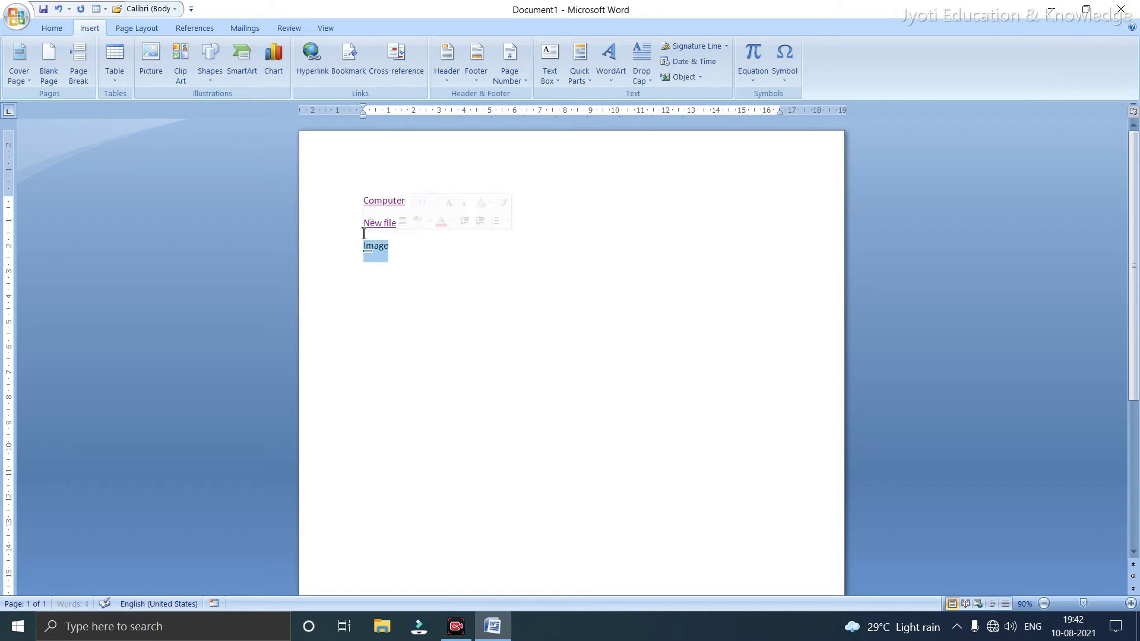
click(301, 49)
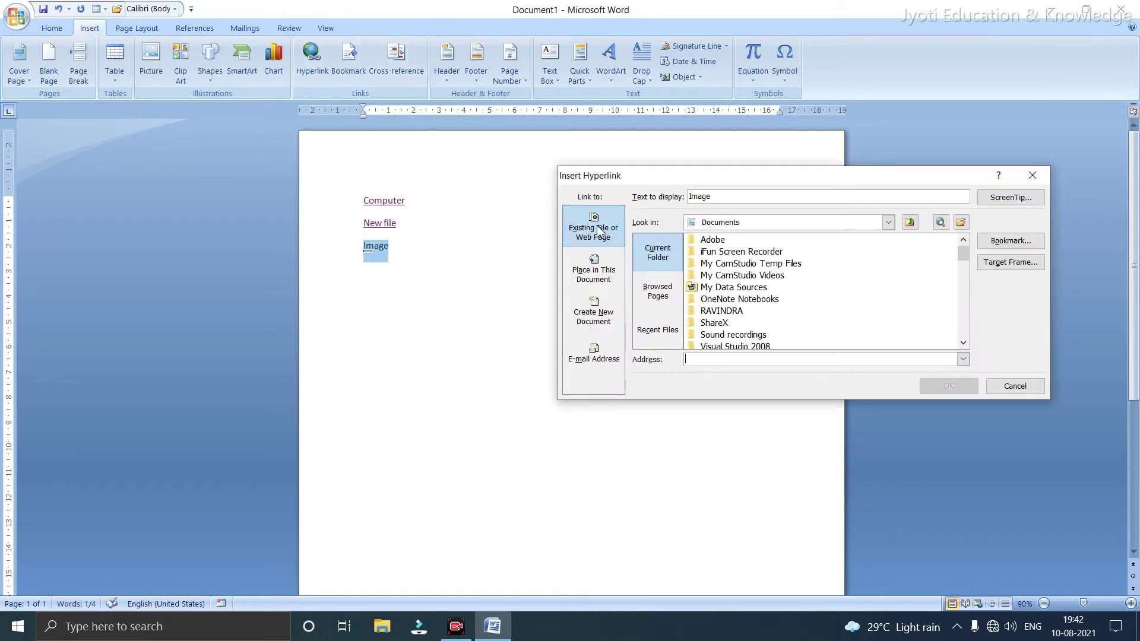
click(882, 229)
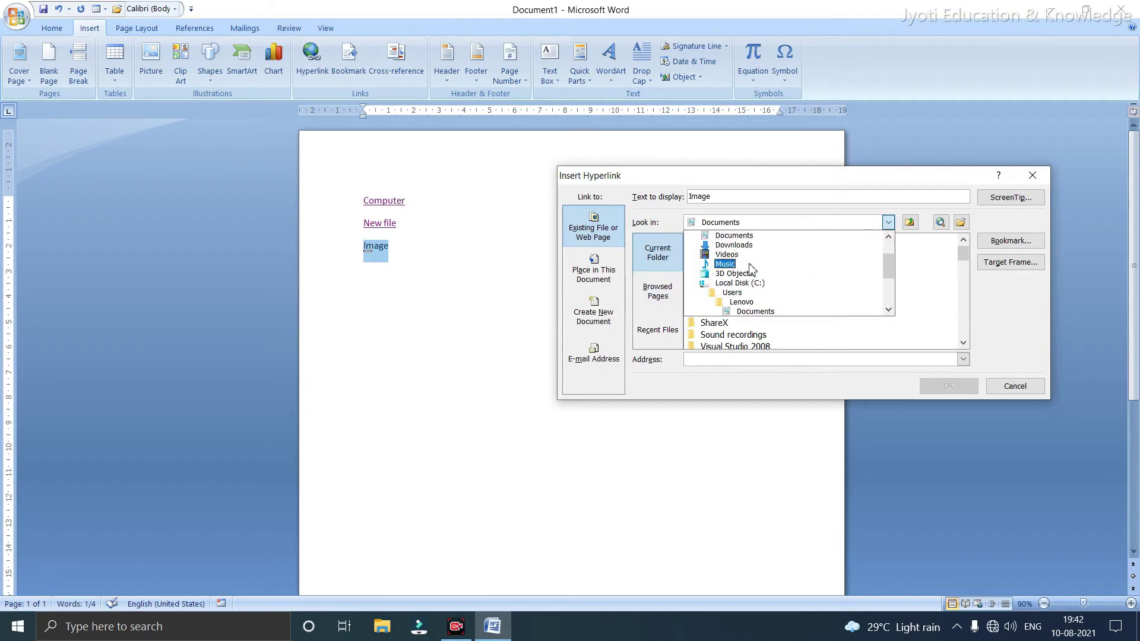
scroll(752, 269, down, 3)
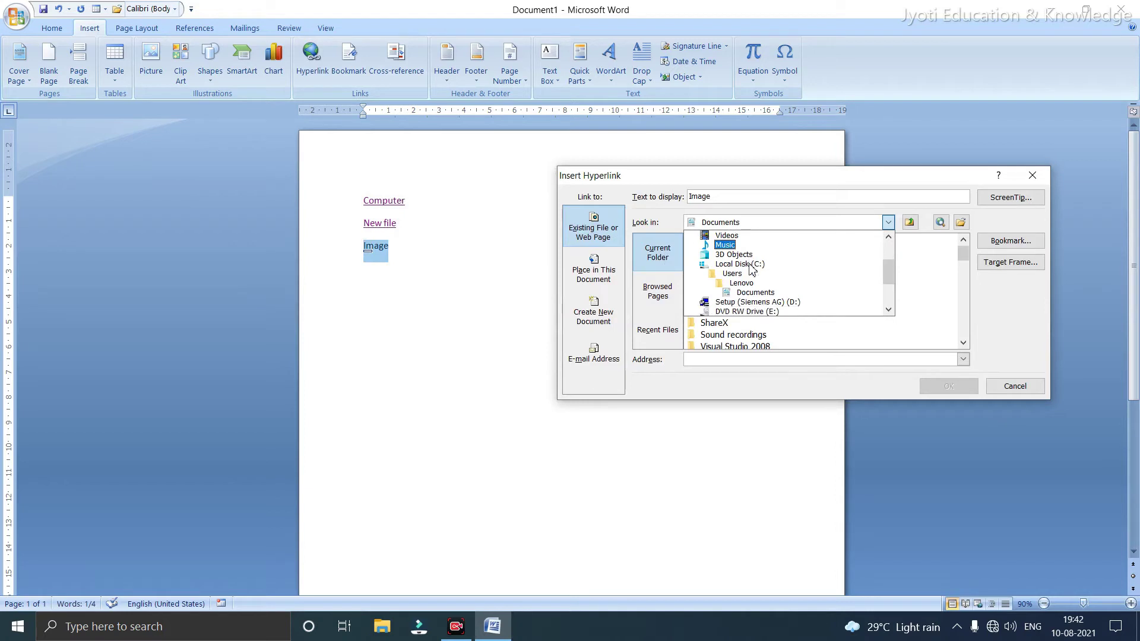
scroll(752, 269, down, 1)
scroll(752, 269, up, 4)
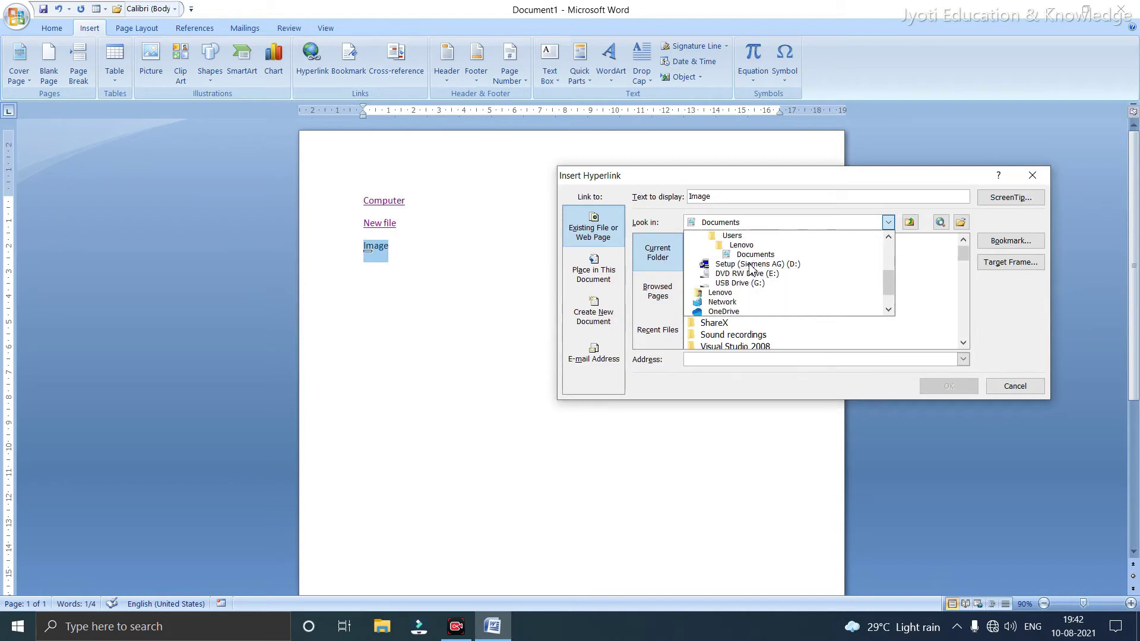
click(726, 254)
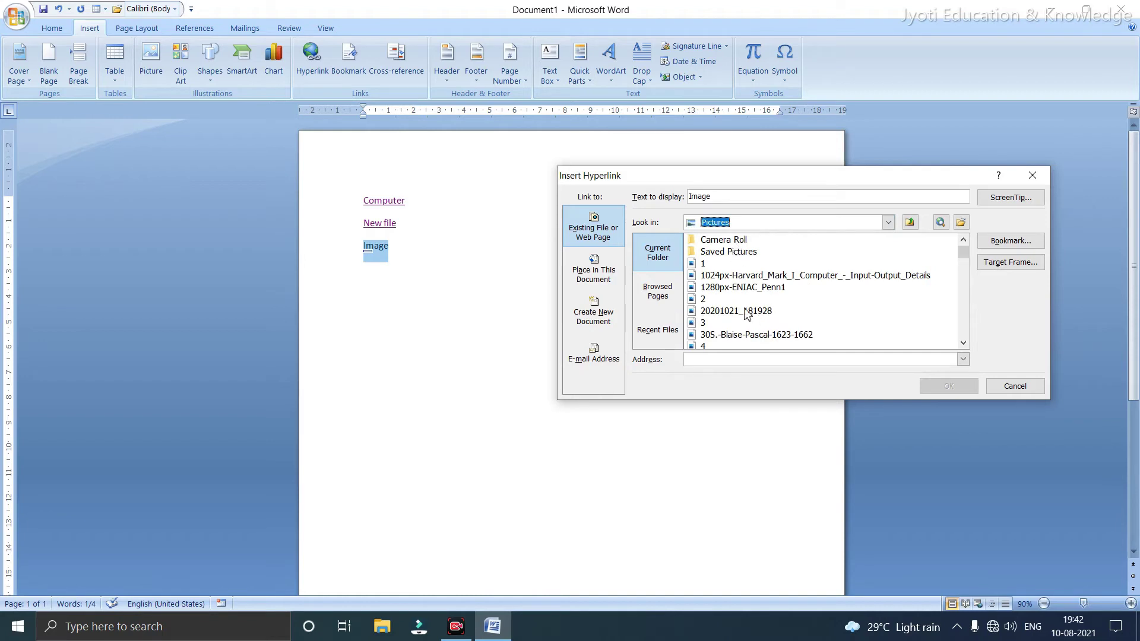
click(740, 276)
click(940, 387)
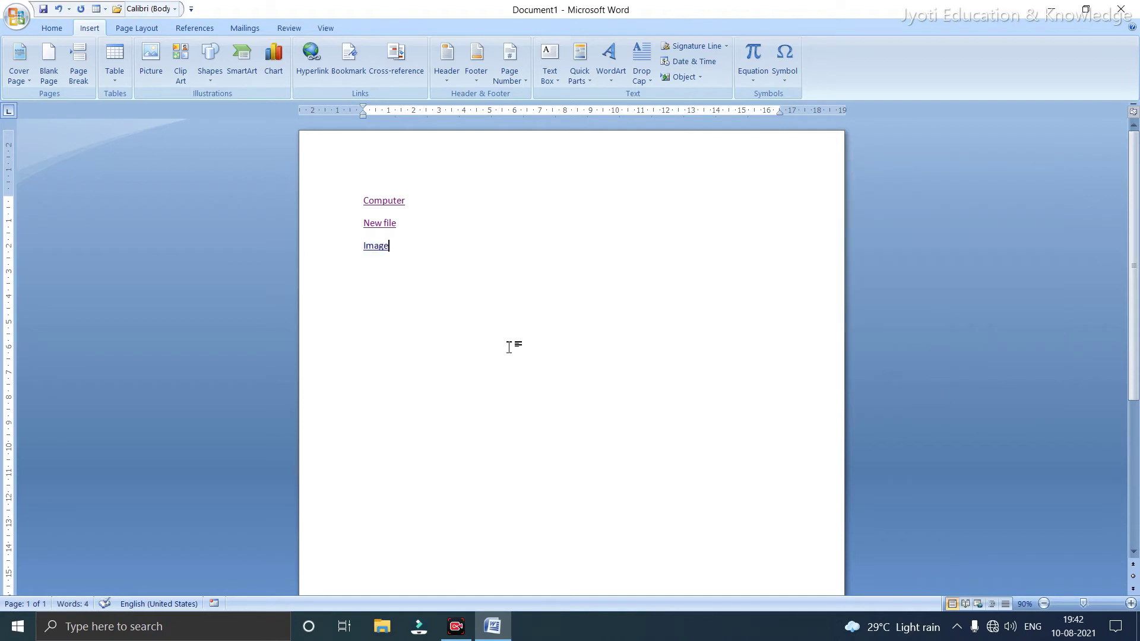
Follow the Image hyperlink to view the picture, close the viewer, and start a new line below the link
ctrl+click(380, 249)
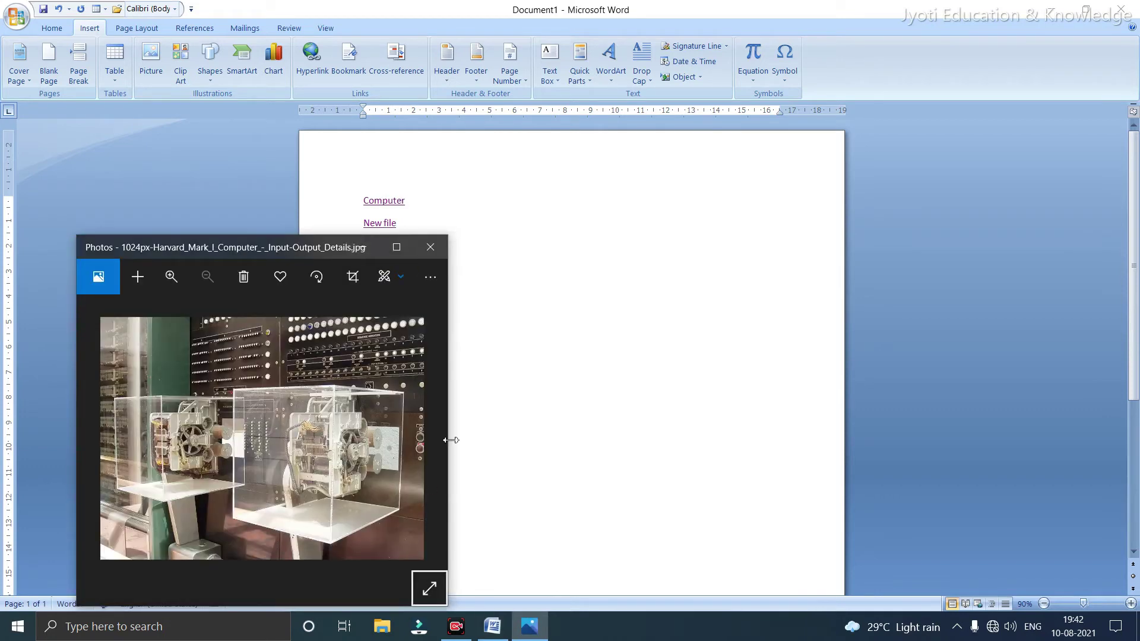
click(438, 254)
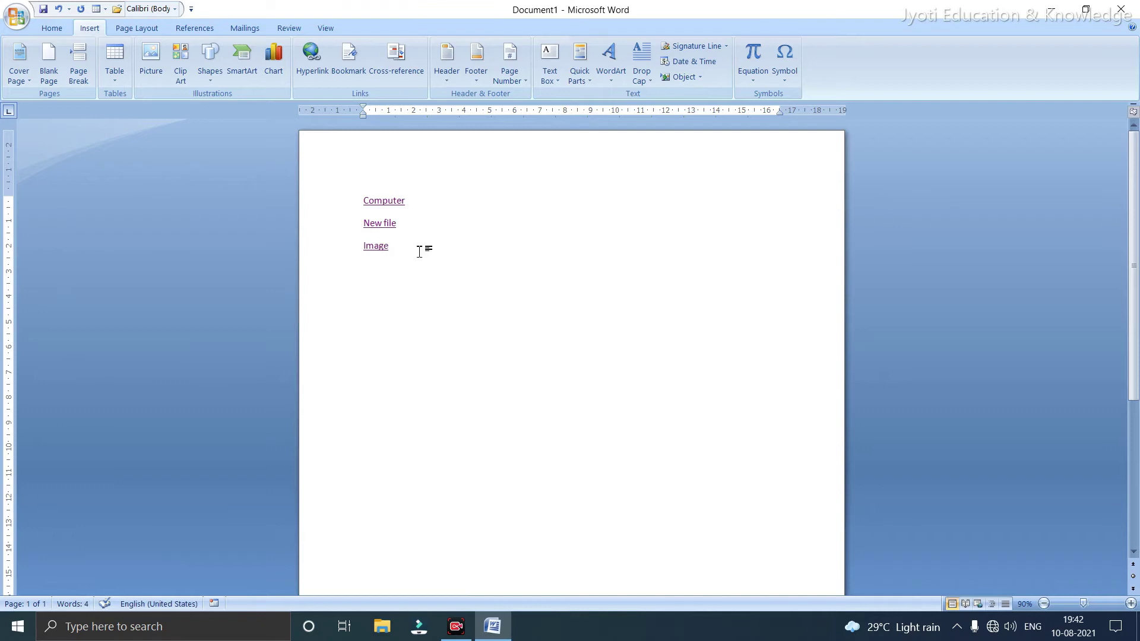
key(Return)
Connect the computer to the G8X ThinQ_4794 2 Wi-Fi network and return to the document
click(990, 633)
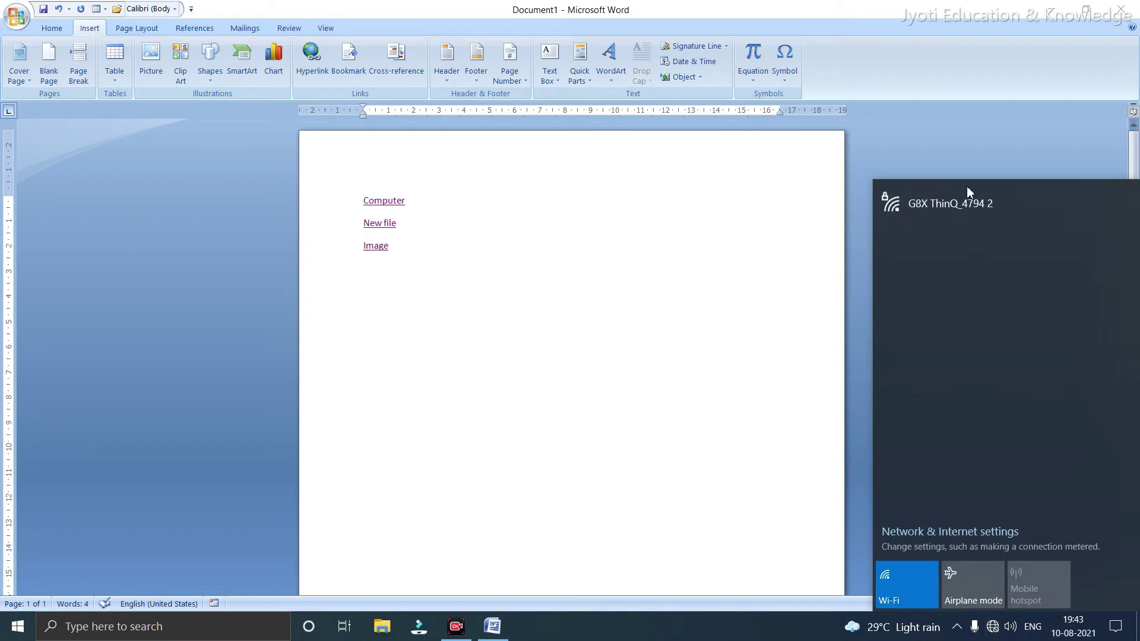
click(959, 200)
click(1072, 273)
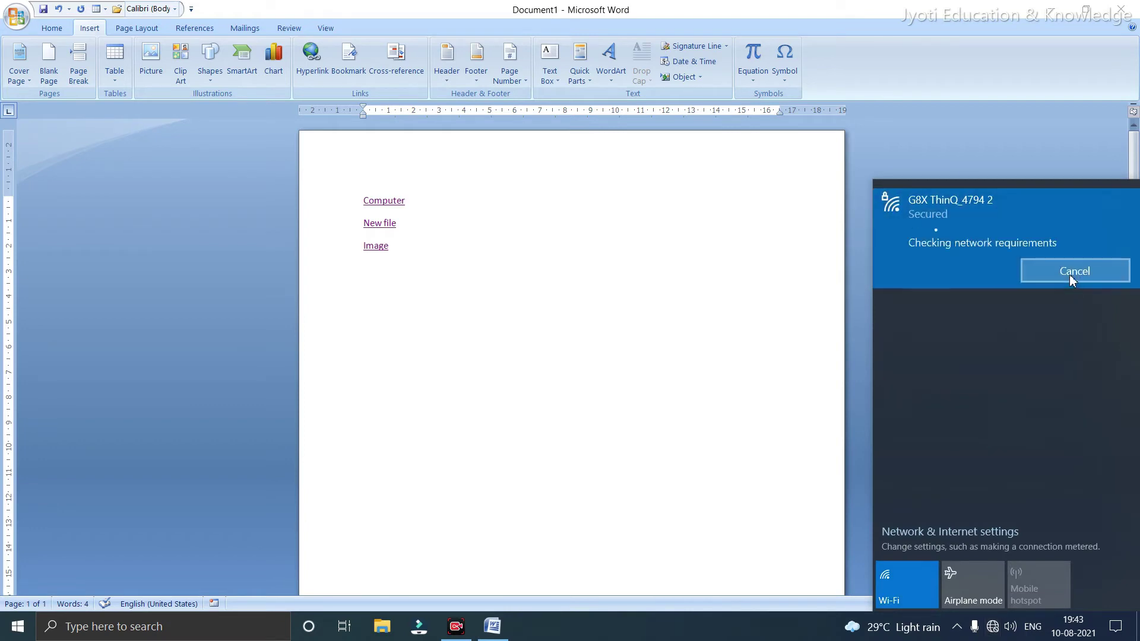
click(668, 179)
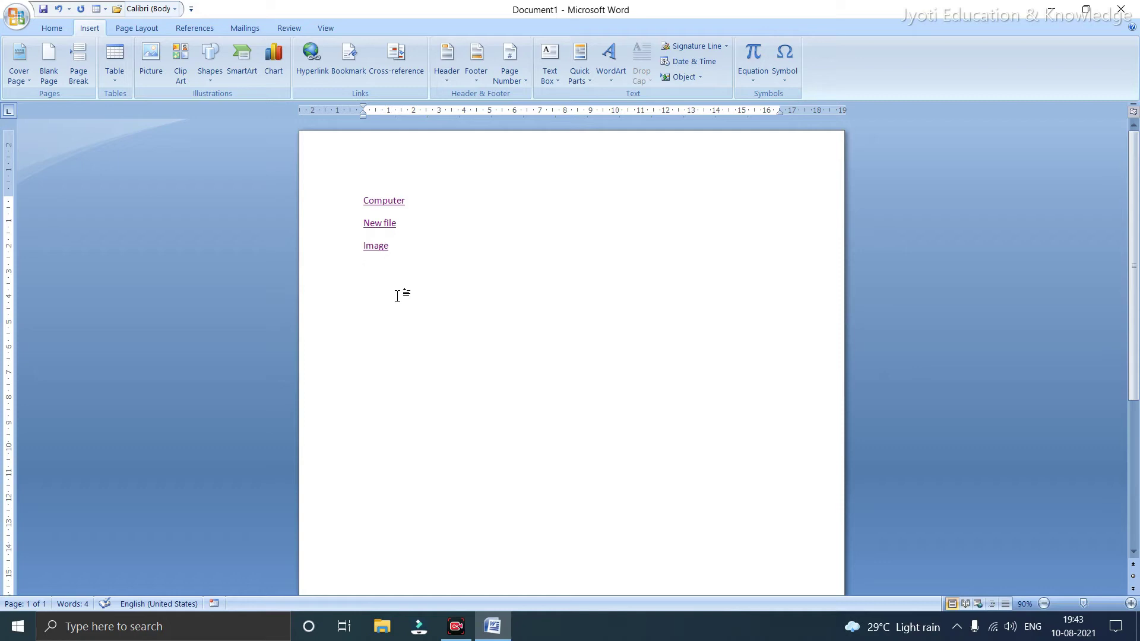
Add the word Google on the line below the Image link, and open google.com in Chrome
text(google)
click(1057, 7)
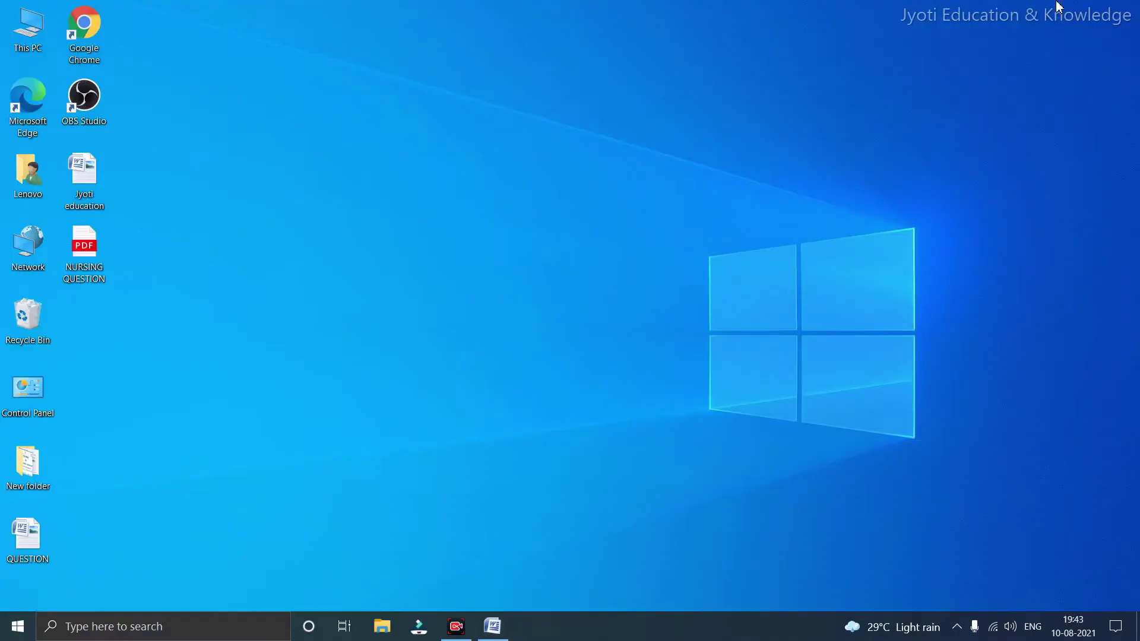
double_click(99, 33)
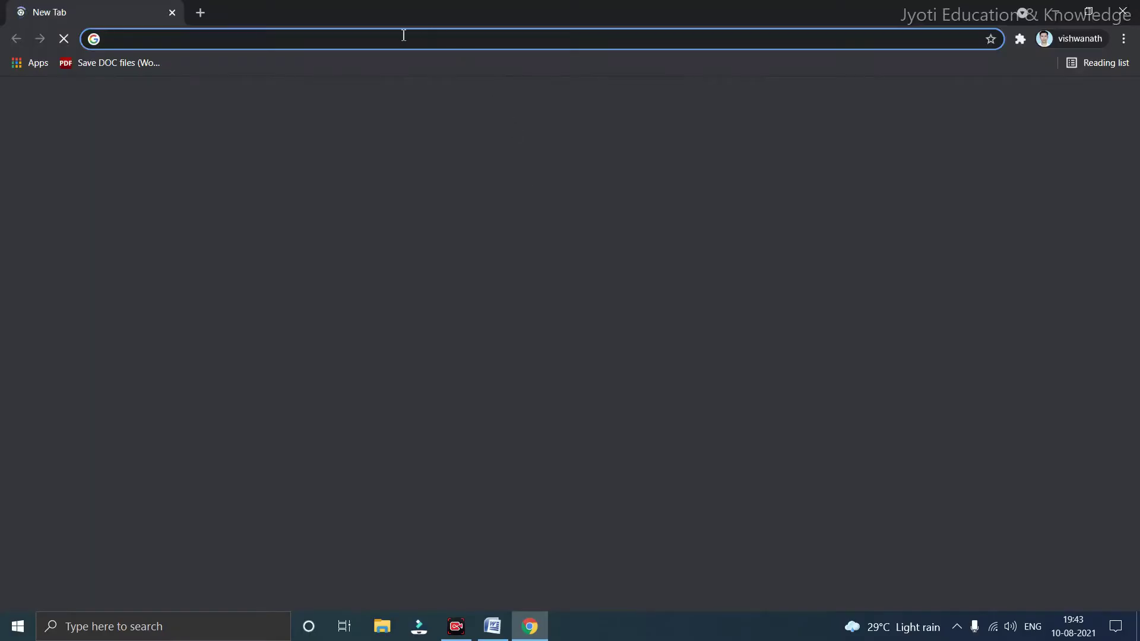
click(404, 36)
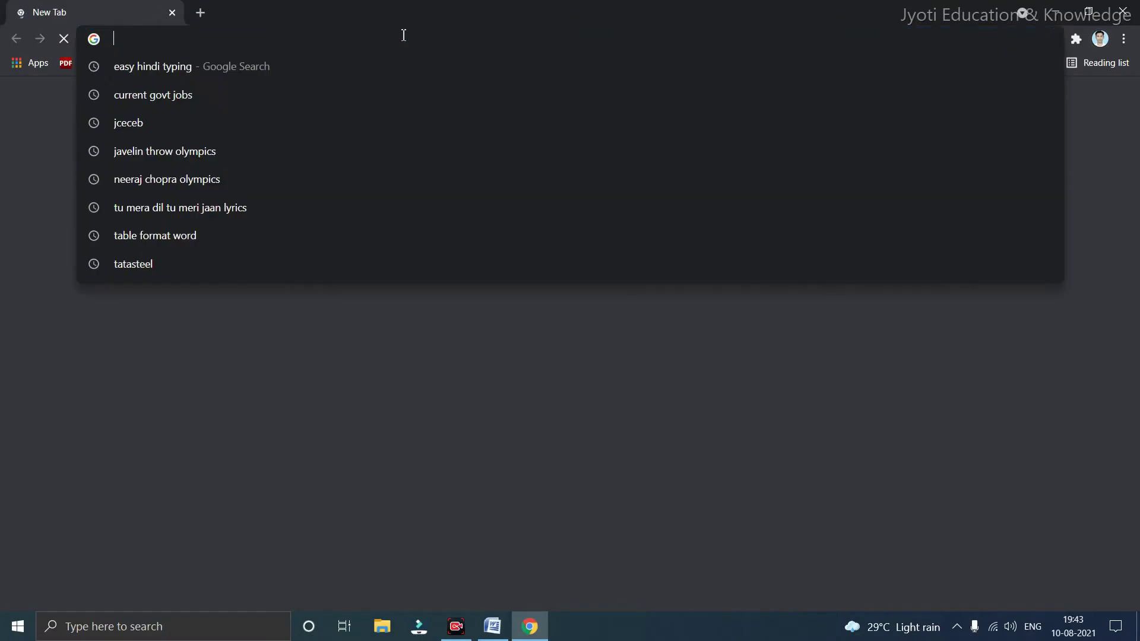
text(goo)
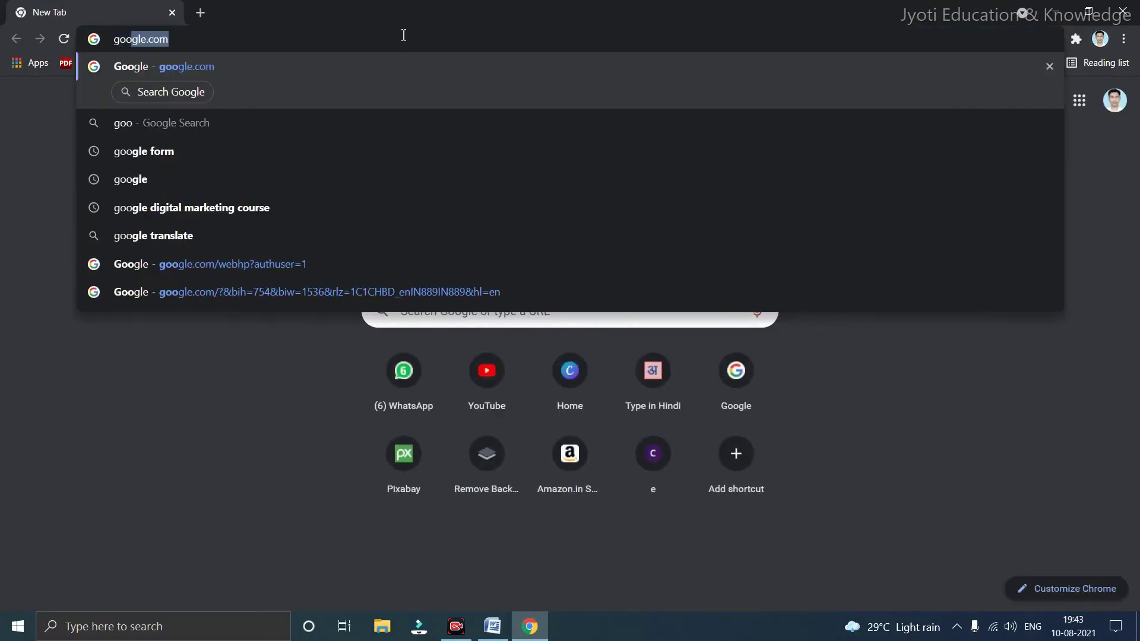
key(Return)
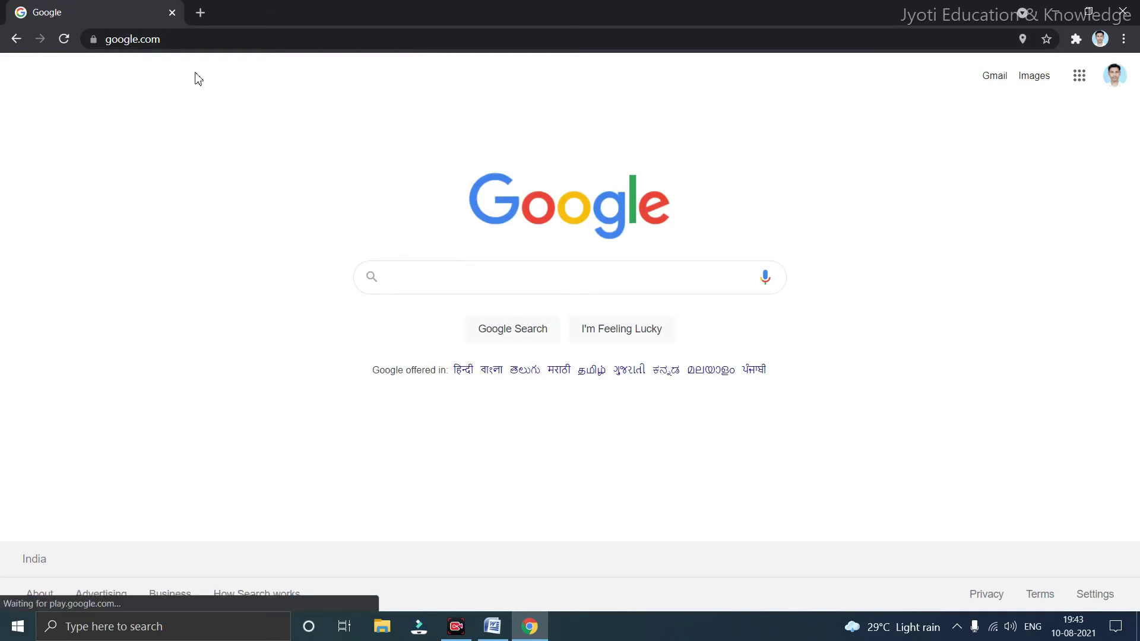
Arrange the windows side by side, with Chrome on the right half and Word on the left half of the desktop
key(super+Right)
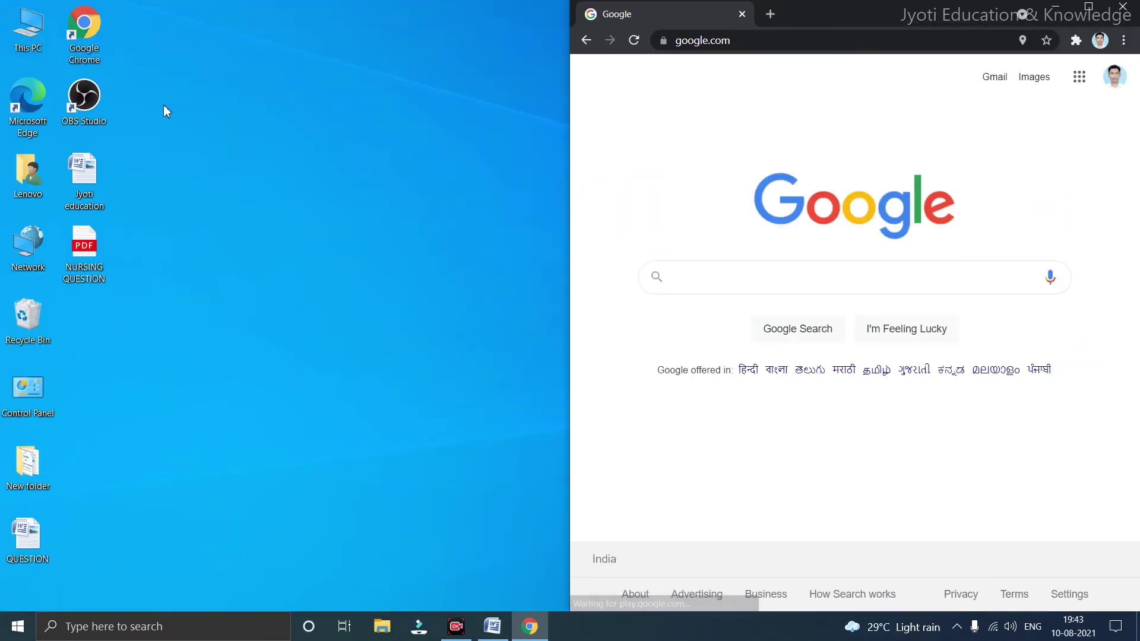
click(506, 633)
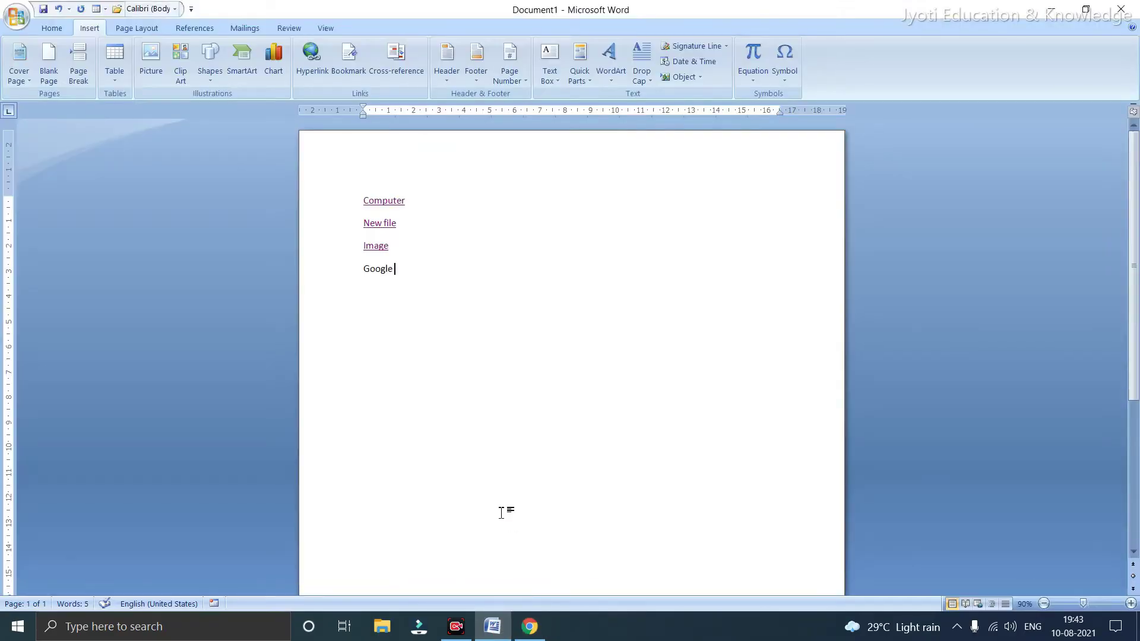
key(super+Left)
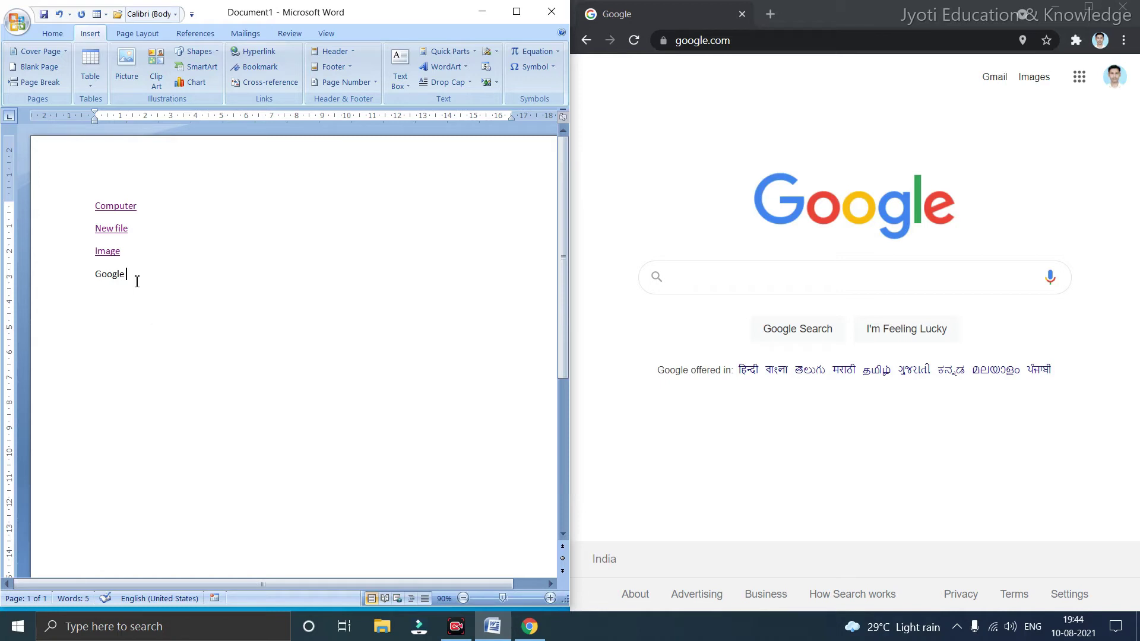
drag(126, 277, 97, 275)
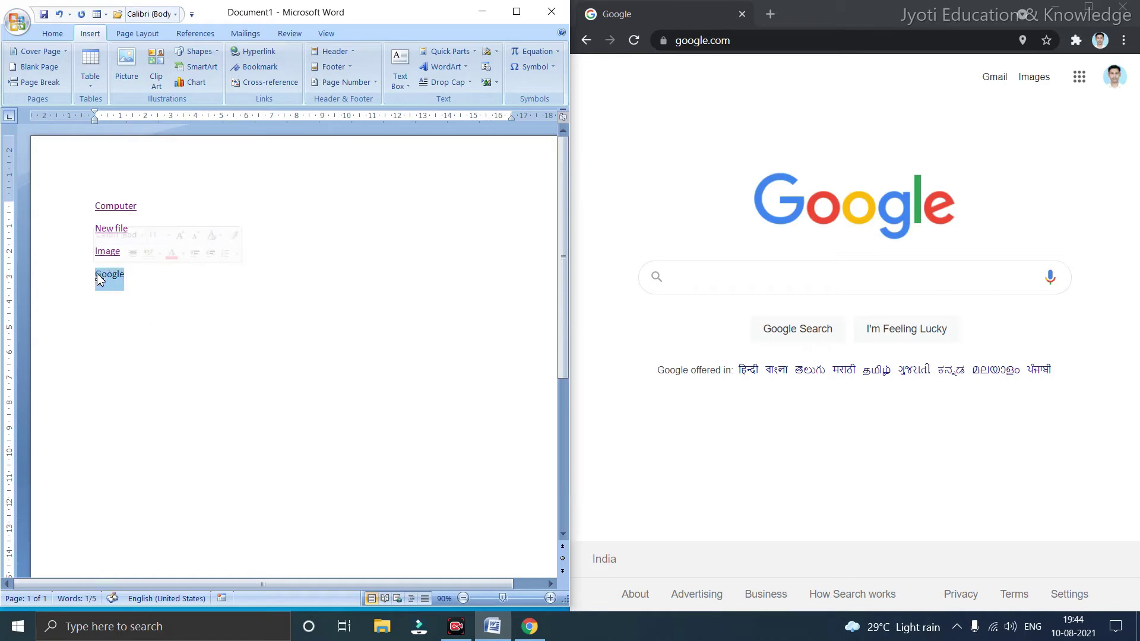
click(255, 52)
drag(681, 184, 281, 266)
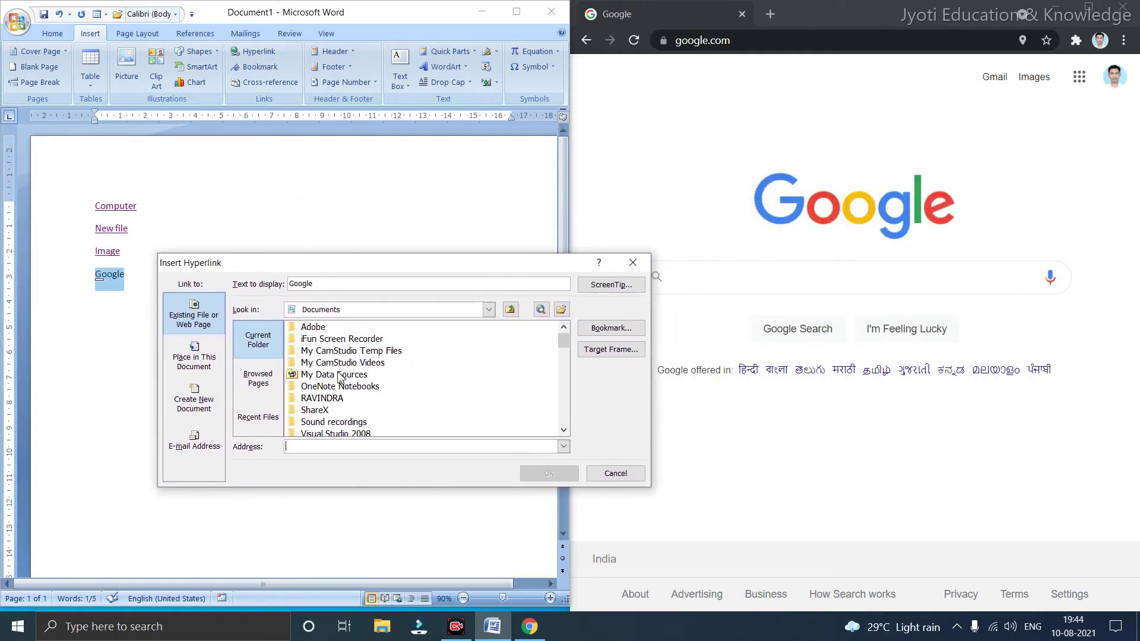
scroll(340, 377, down, 1)
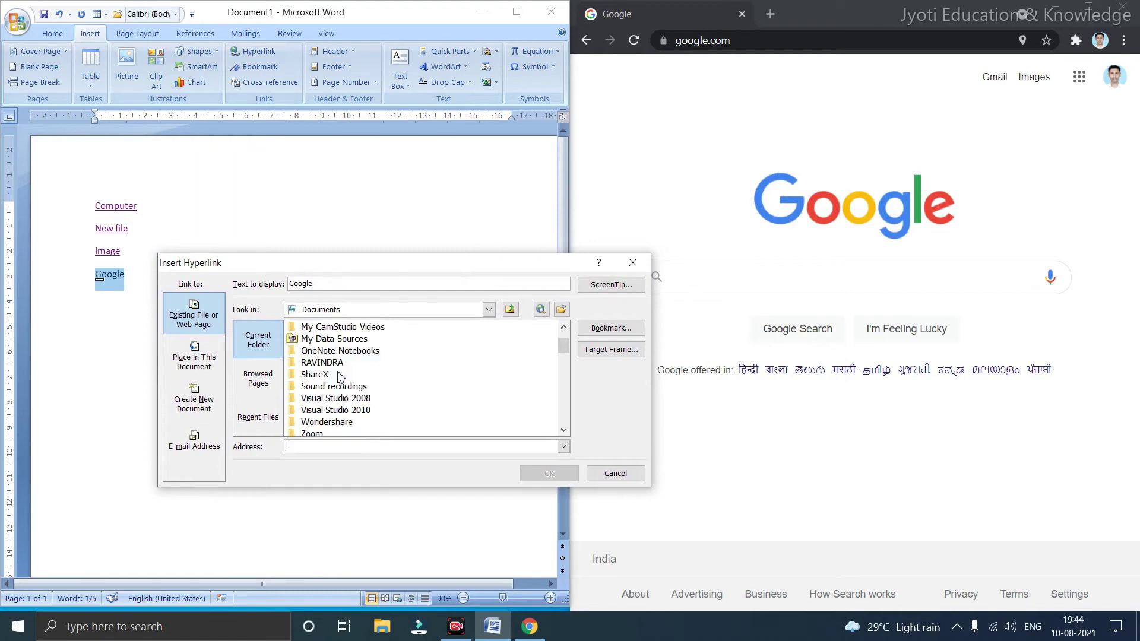
scroll(340, 377, up, 1)
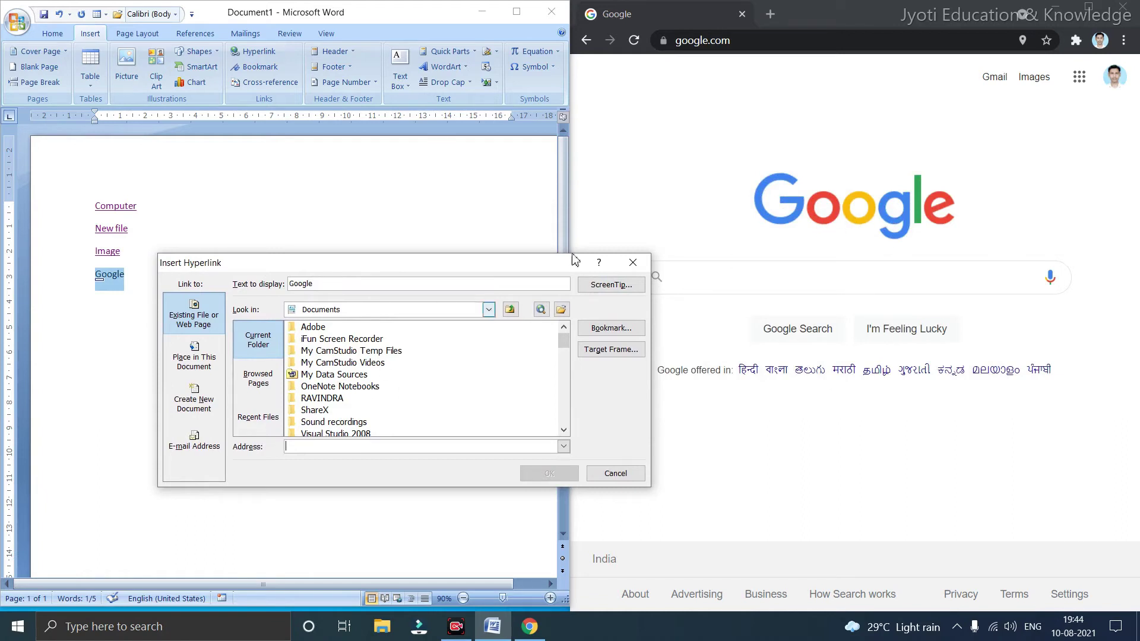
click(758, 40)
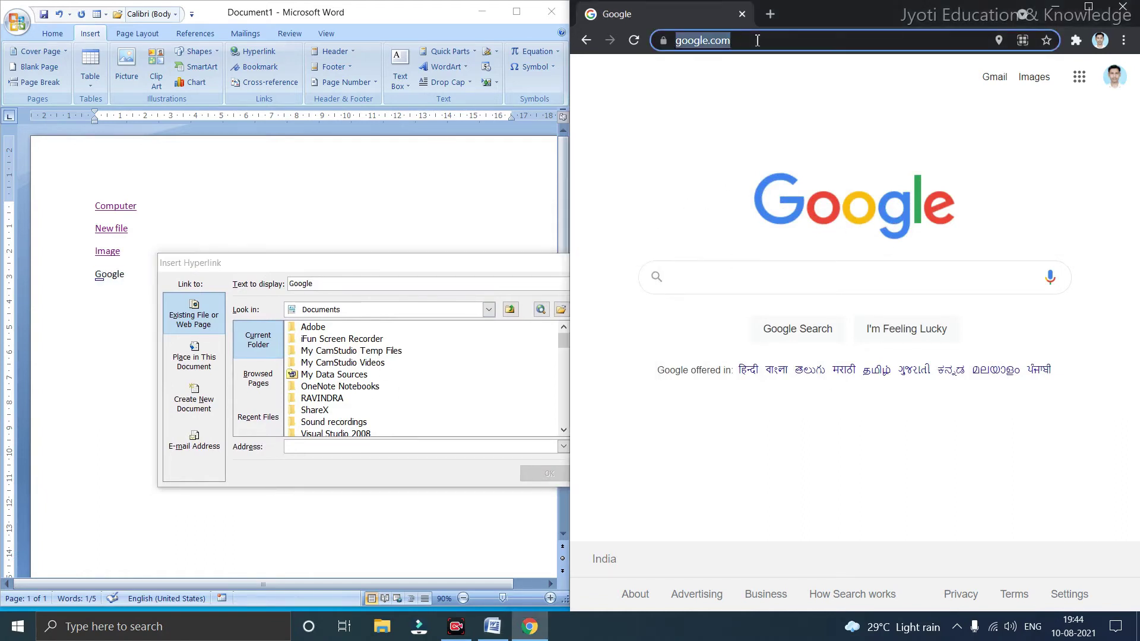
right_click(705, 42)
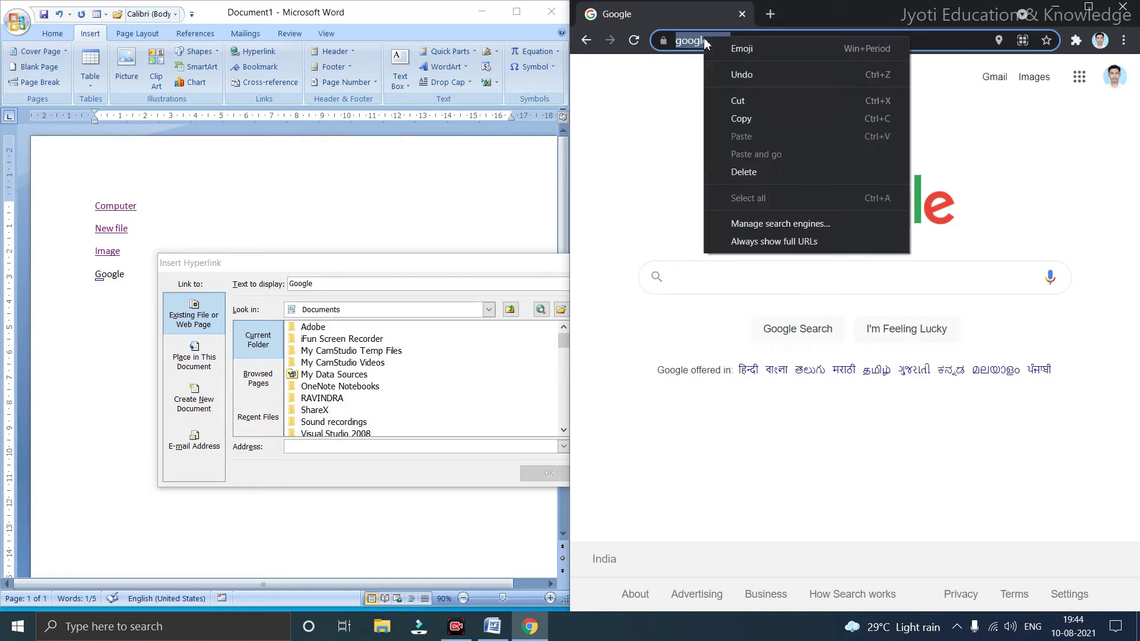
click(765, 113)
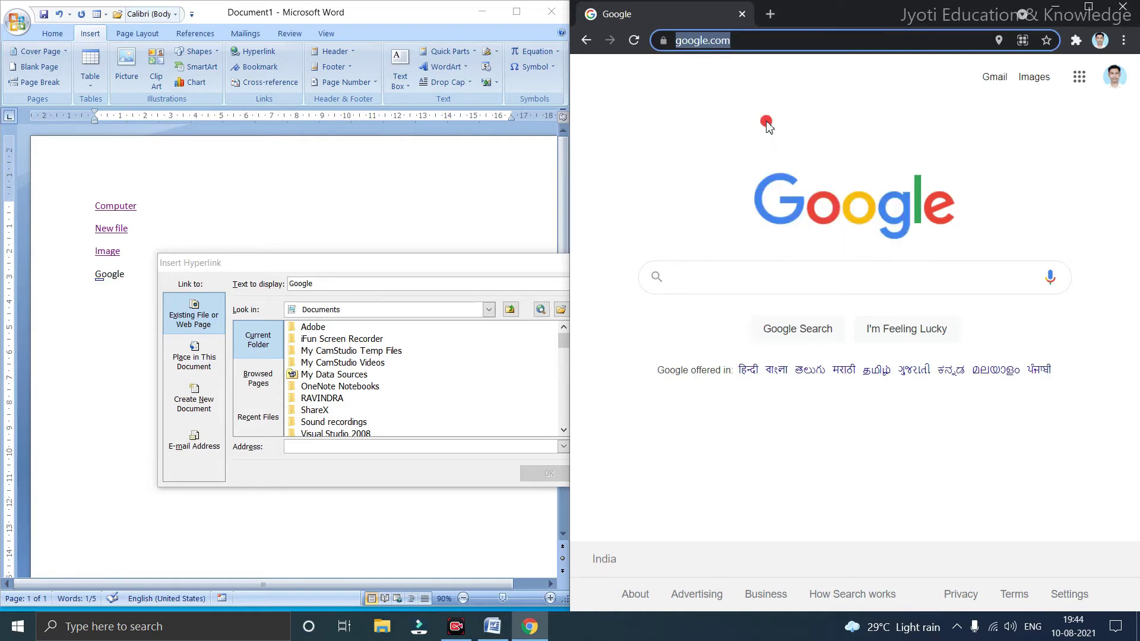
click(303, 448)
right_click(302, 448)
click(333, 489)
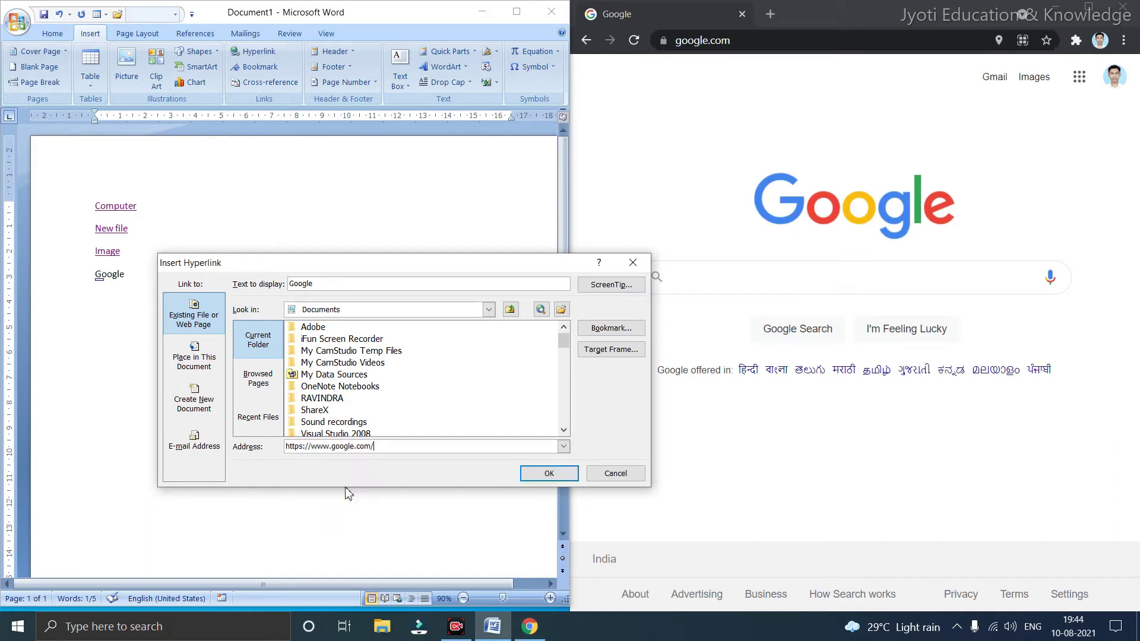
click(537, 473)
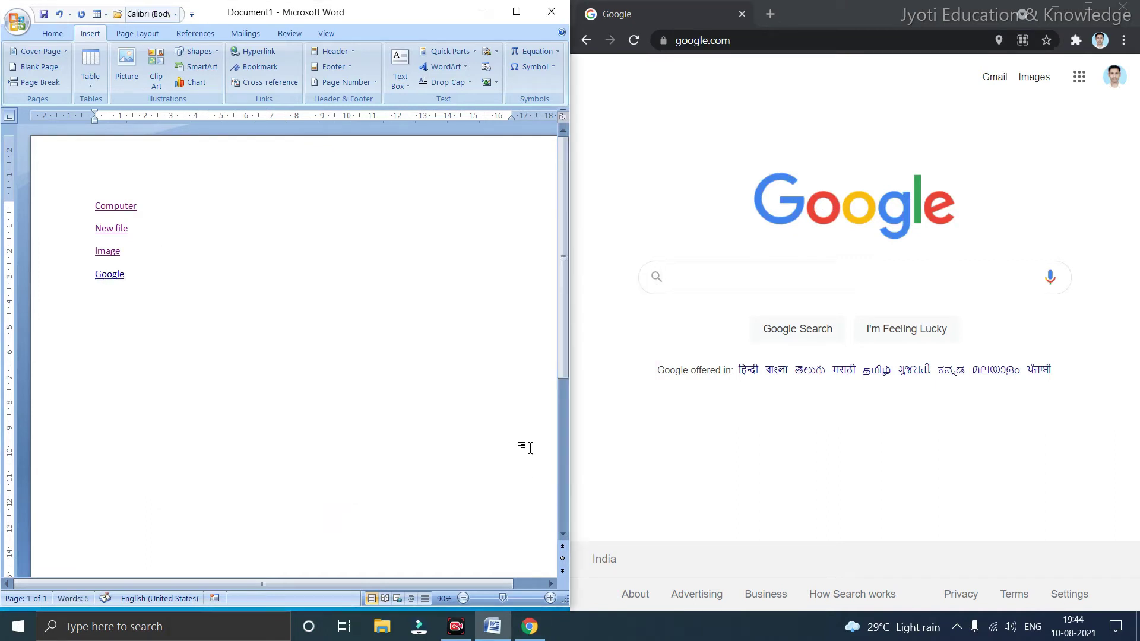
Close the Chrome window and maximize the Word document window
click(1121, 6)
click(1121, 6)
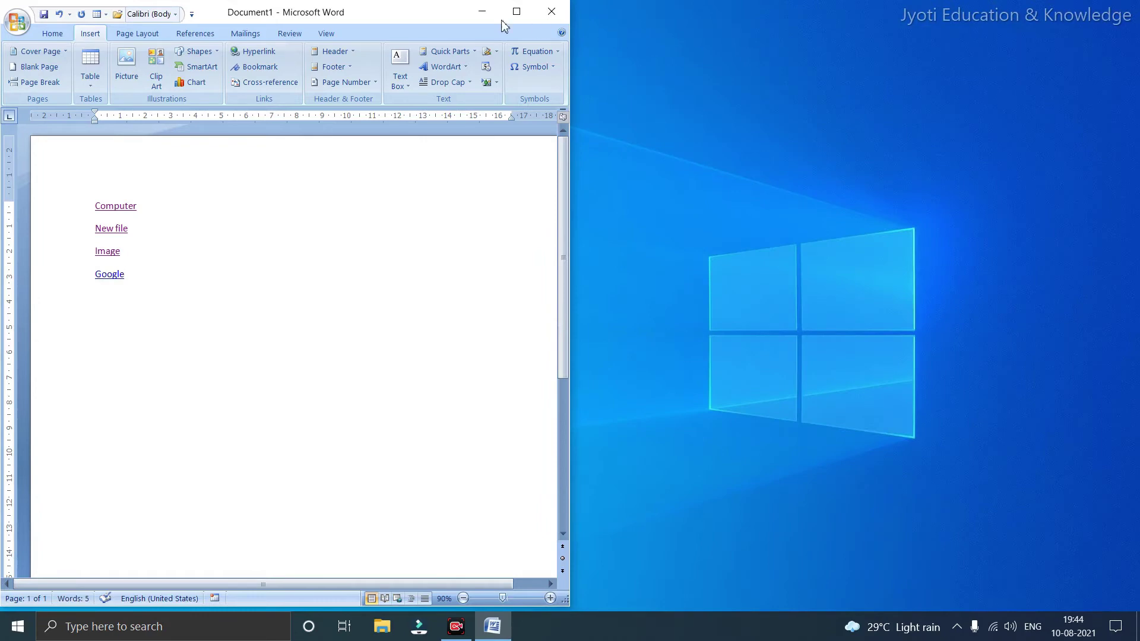
click(518, 12)
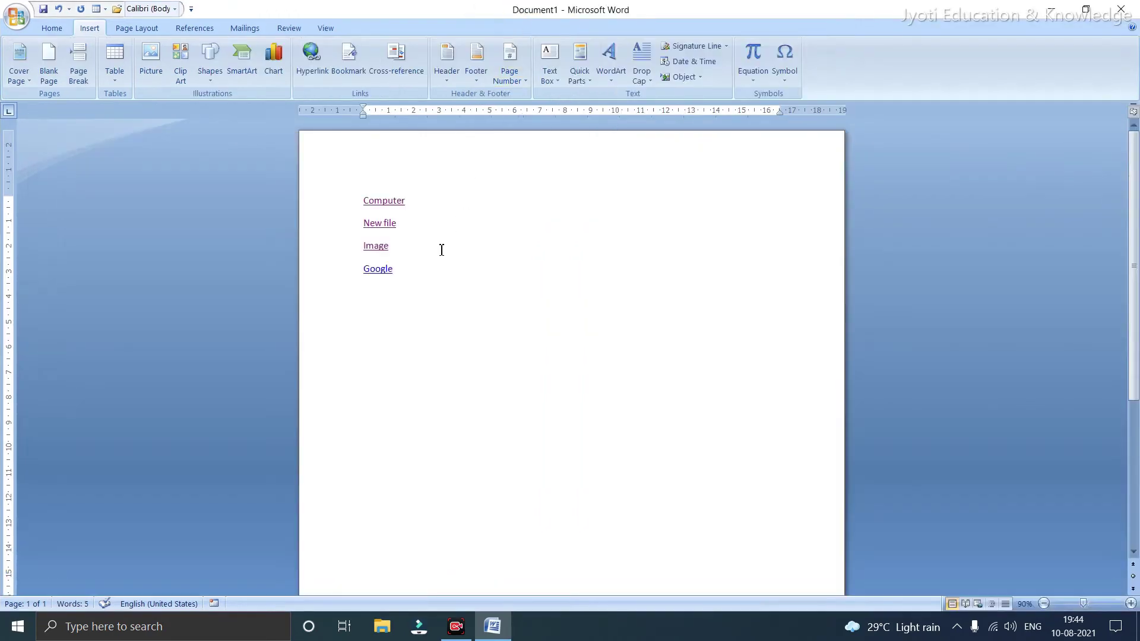
Follow the Google hyperlink in the document to test it, and close the browser window it opens
ctrl+click(380, 272)
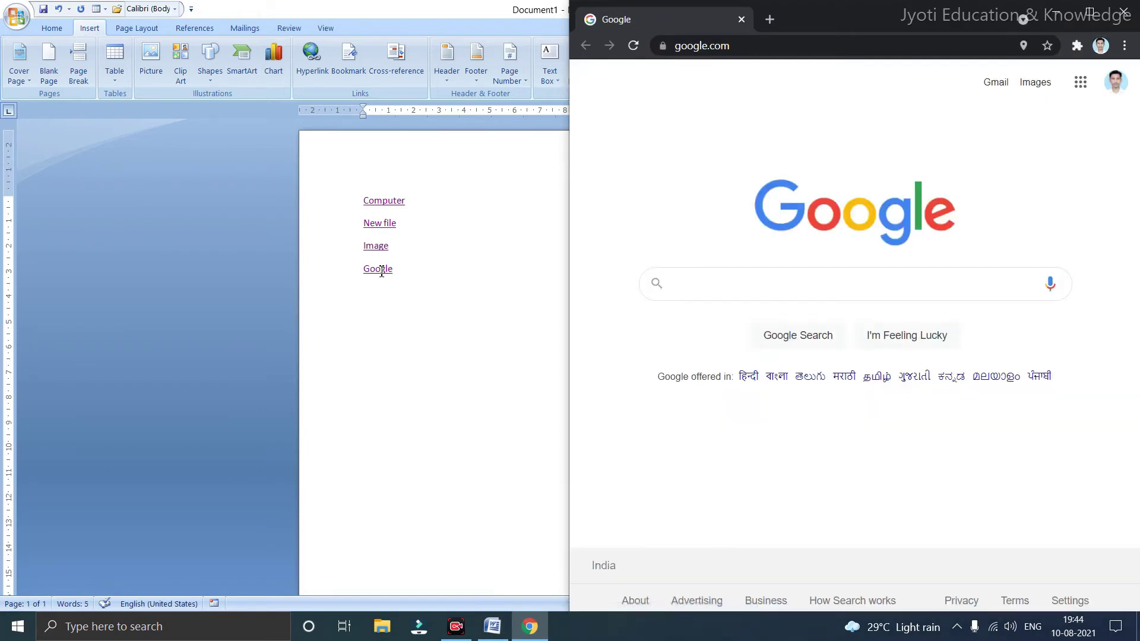
click(1124, 13)
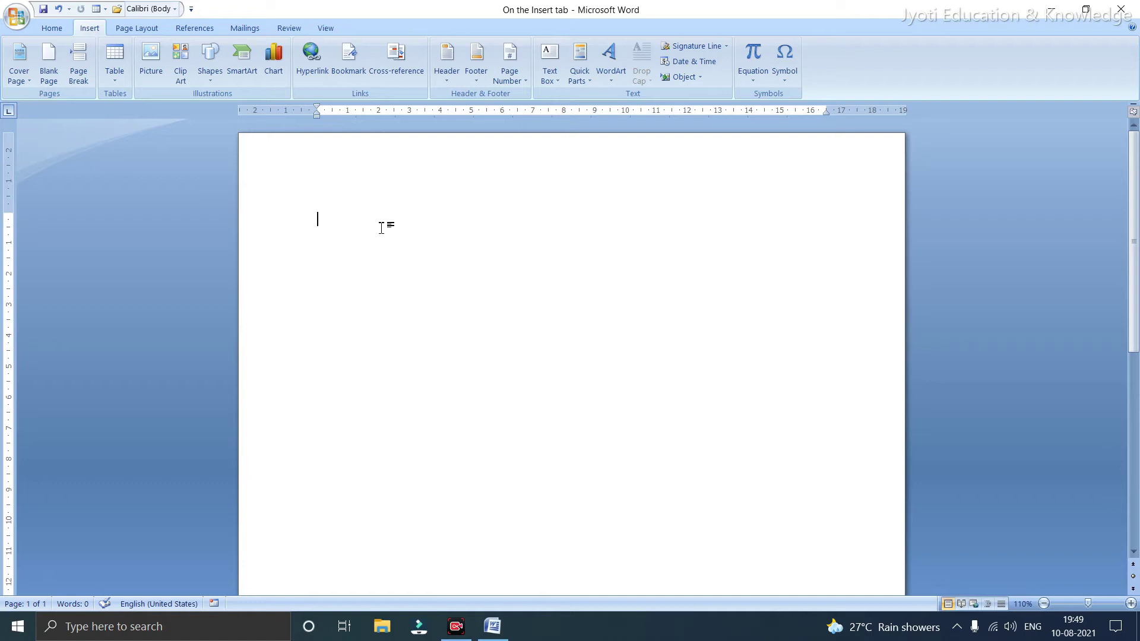
Generate sample paragraphs in the blank document with =rand(), and paste six copies of them below the original text
text(=rand())
key(Return)
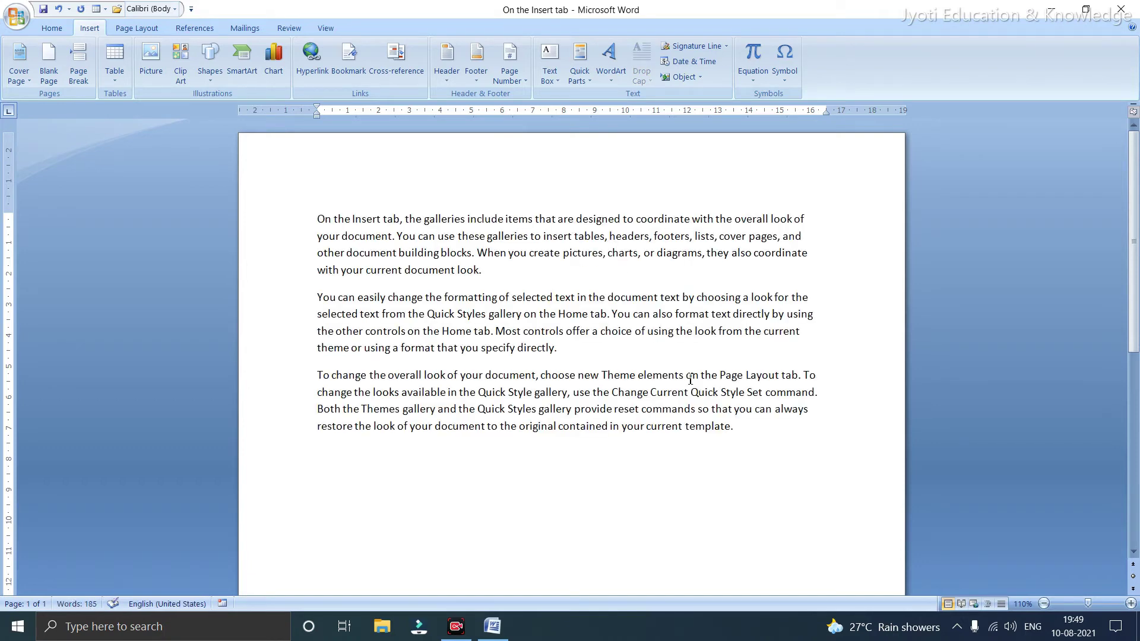
drag(747, 438, 318, 221)
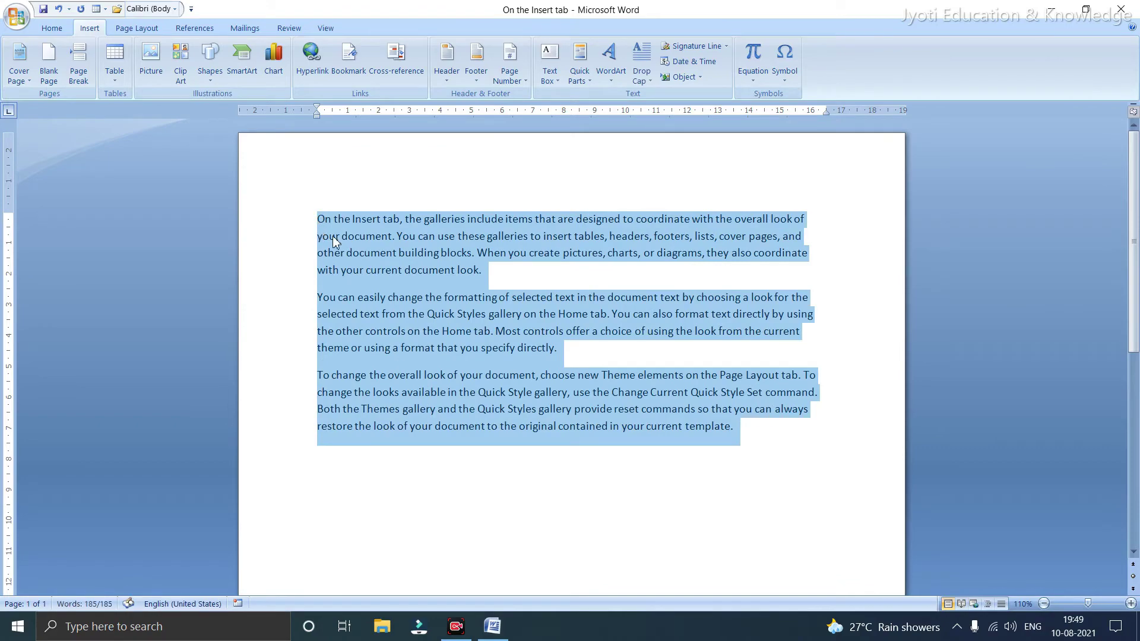
click(363, 488)
key(ctrl+v)
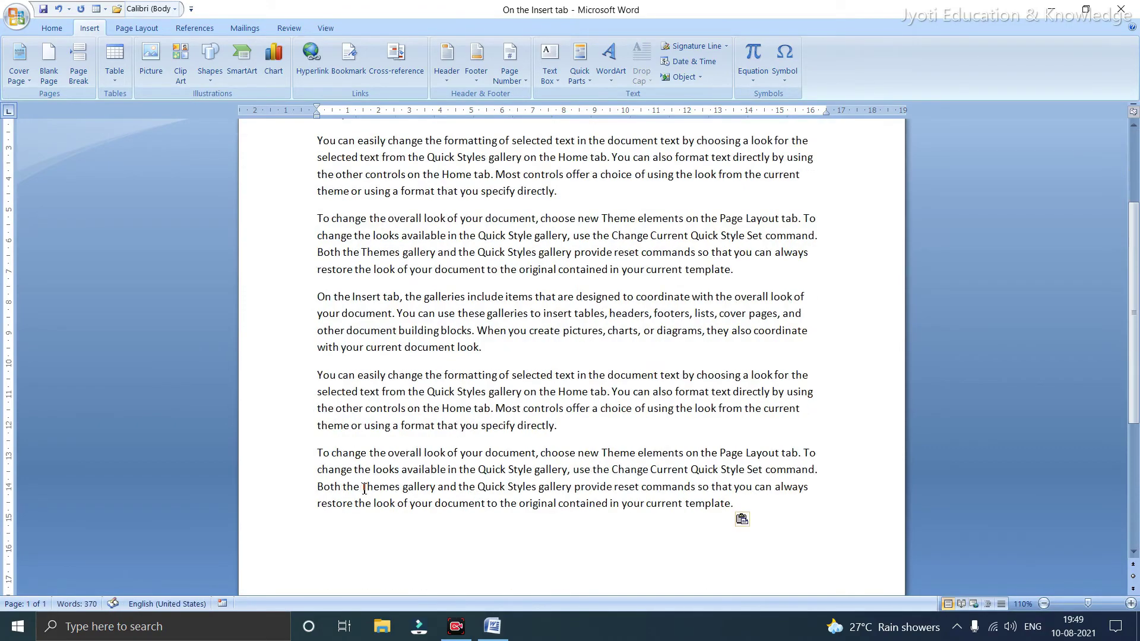
key(ctrl+v)
key(ctrl+v)
key(ctrl+v)
key(ctrl+v)
key(ctrl+v)
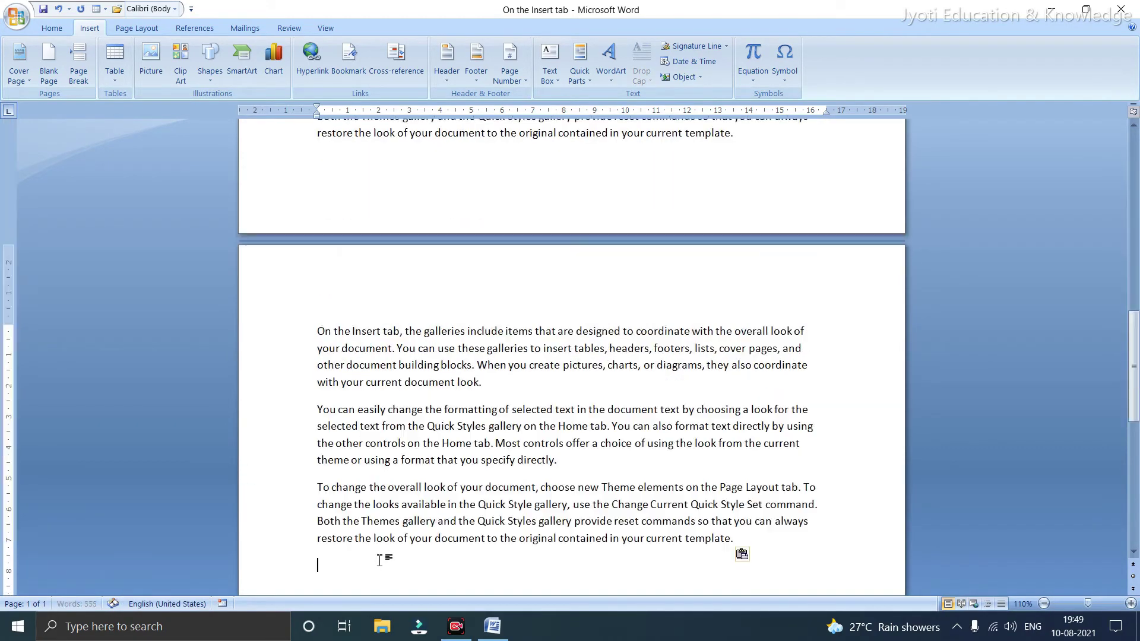
Add a bookmark named lastreading after "your document." in an "On the Insert tab" paragraph on page 2
scroll(382, 559, up, 2)
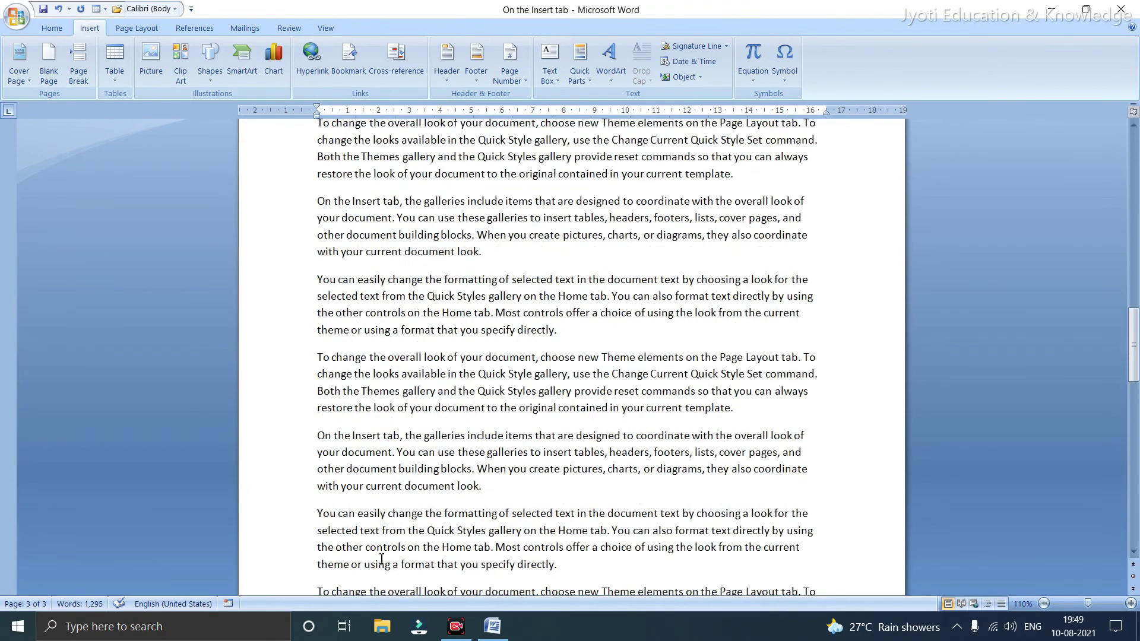
click(396, 453)
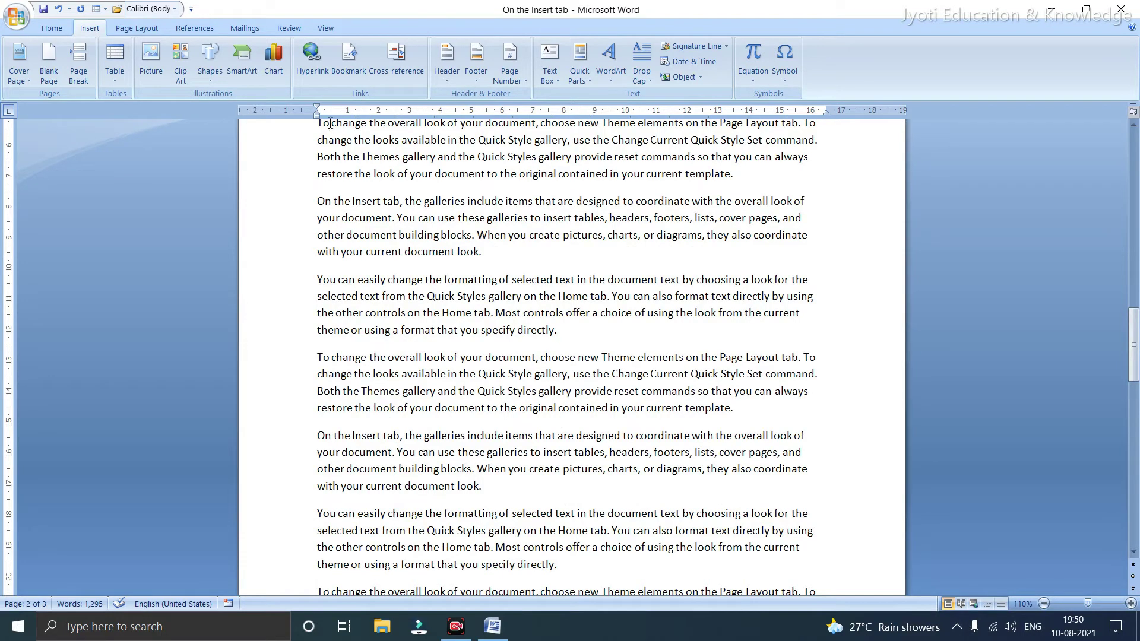
click(345, 70)
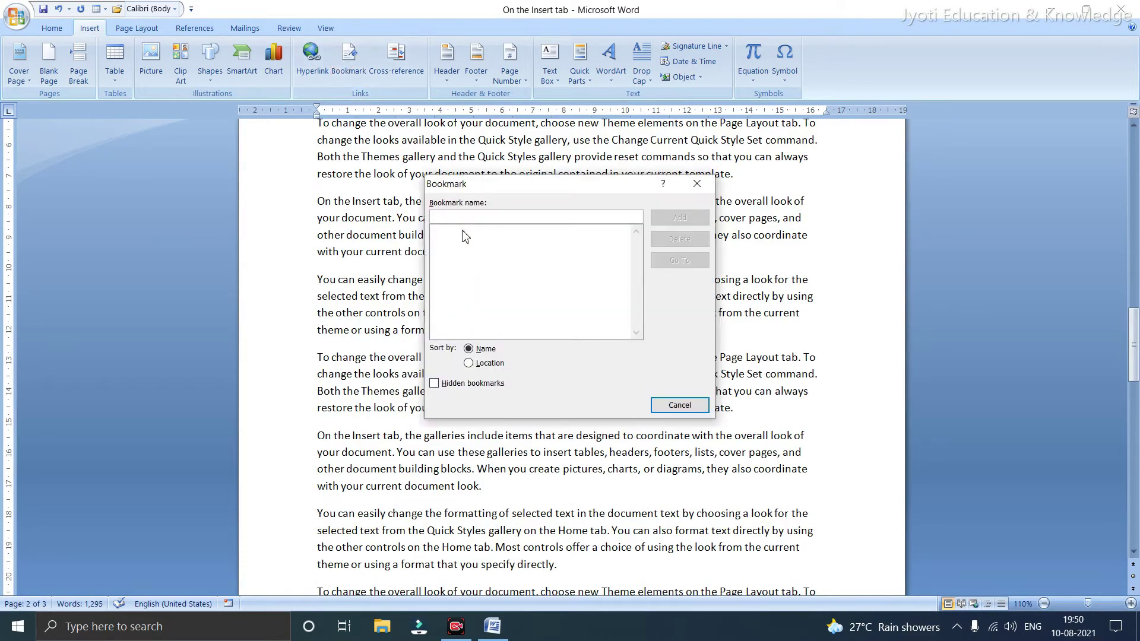
text(lastreading)
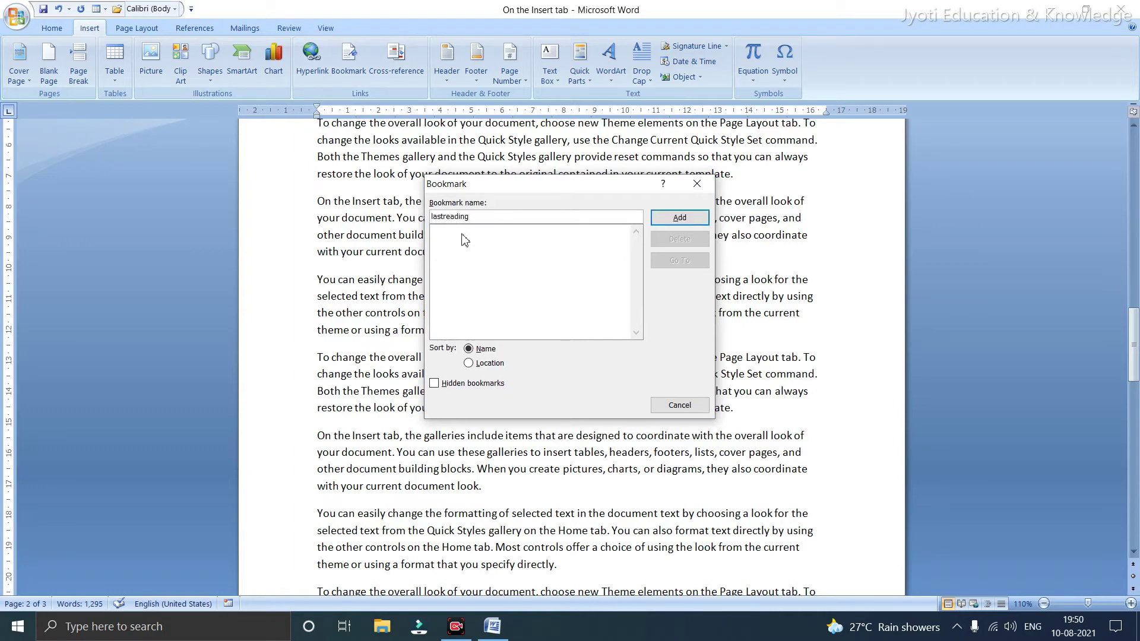
click(683, 218)
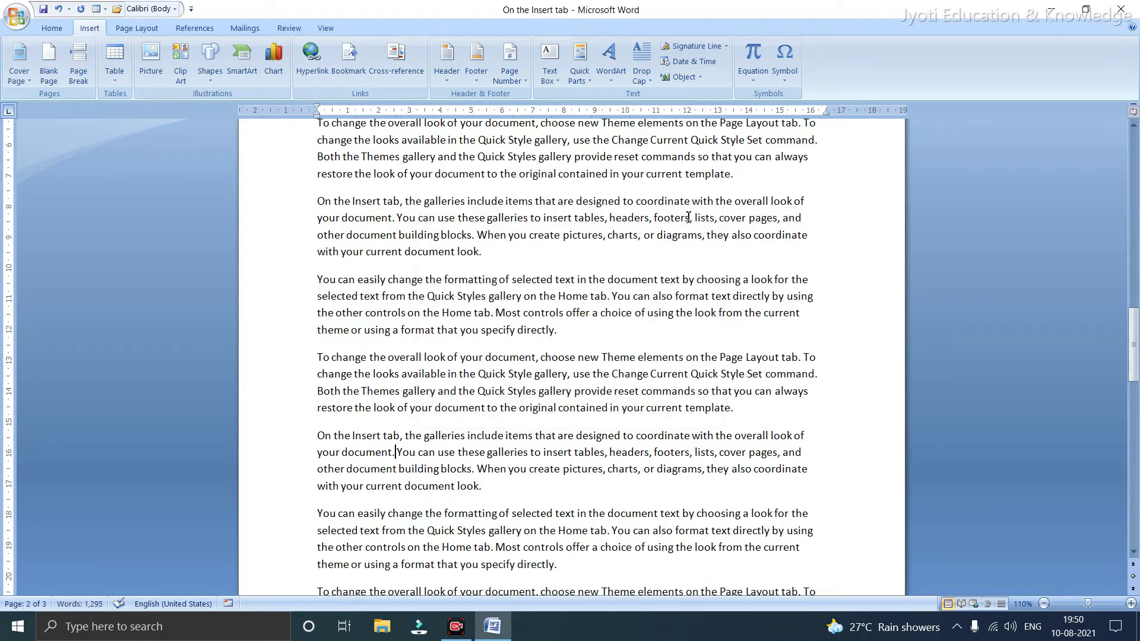
Return to the start of the document and go to the lastreading bookmark to test it
scroll(483, 456, up, 8)
scroll(483, 455, up, 10)
click(315, 224)
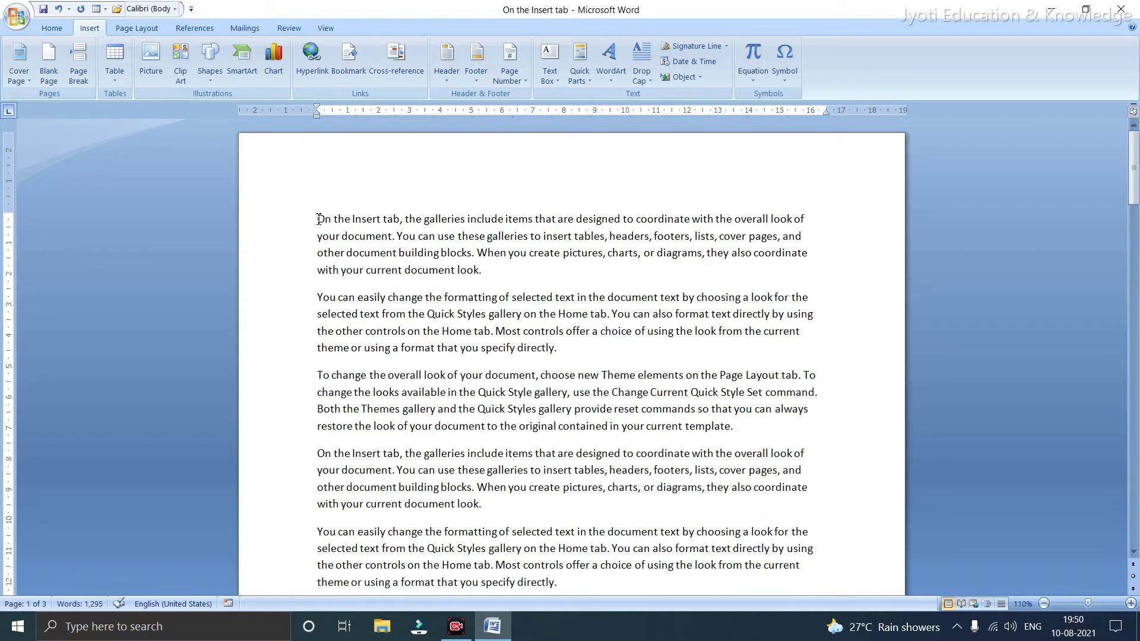
click(348, 60)
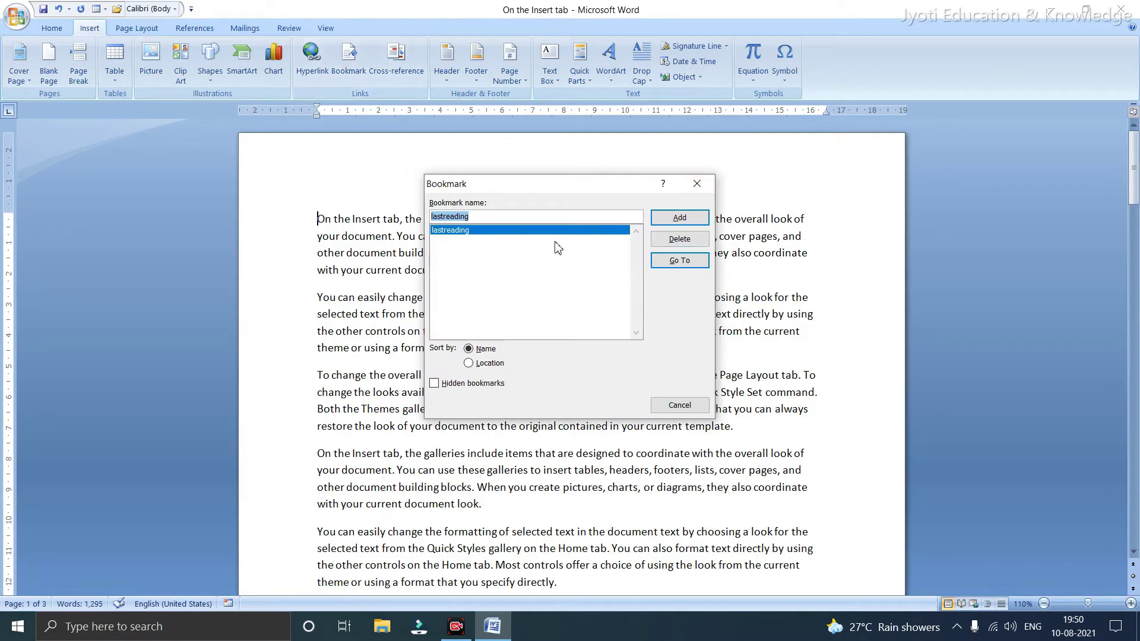
click(486, 231)
click(680, 261)
click(697, 184)
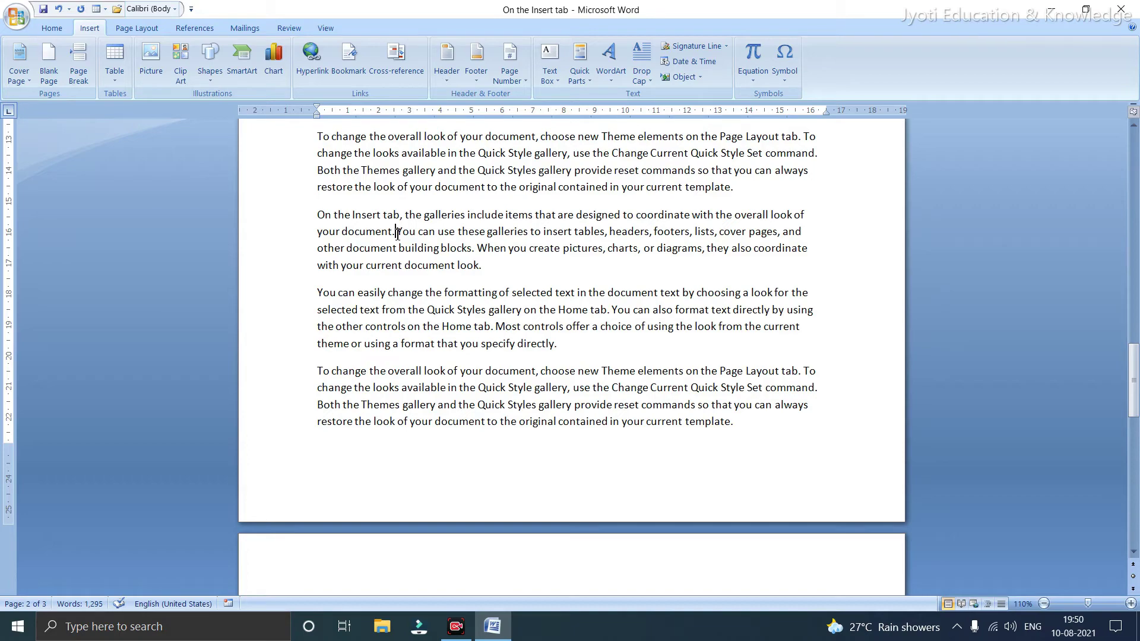
scroll(404, 261, down, 9)
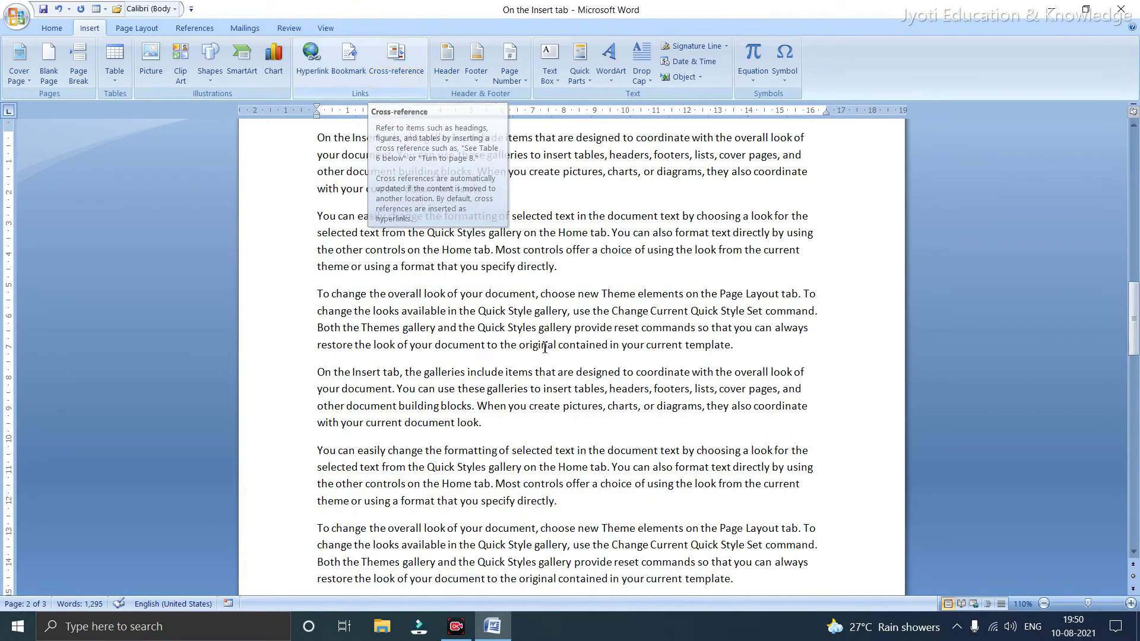
scroll(563, 389, up, 4)
scroll(563, 389, up, 12)
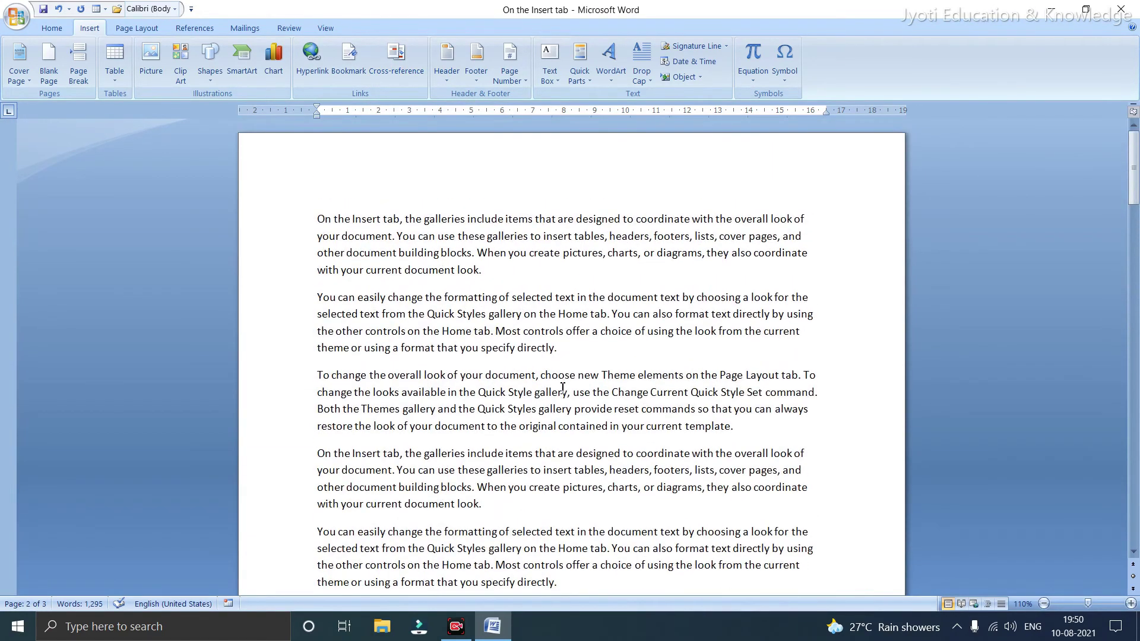
Insert blank lines before the document's first paragraph until all the sample text starts on page 2
click(319, 221)
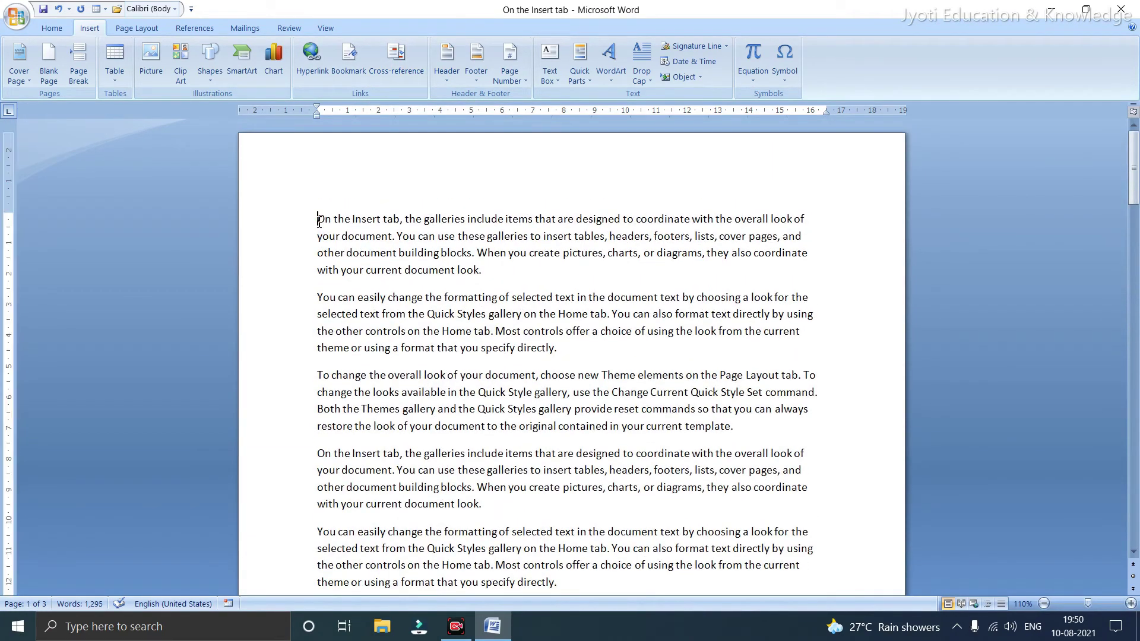
key(Return)
key(Return)
key(Return)
key(Return)
key(Return)
key(Return)
key(Return)
key(Return)
key(Return)
key(Return)
key(Return)
key(Return)
key(Return)
key(Return)
key(Return)
key(Return)
key(Return)
key(Return)
key(Return)
key(Return)
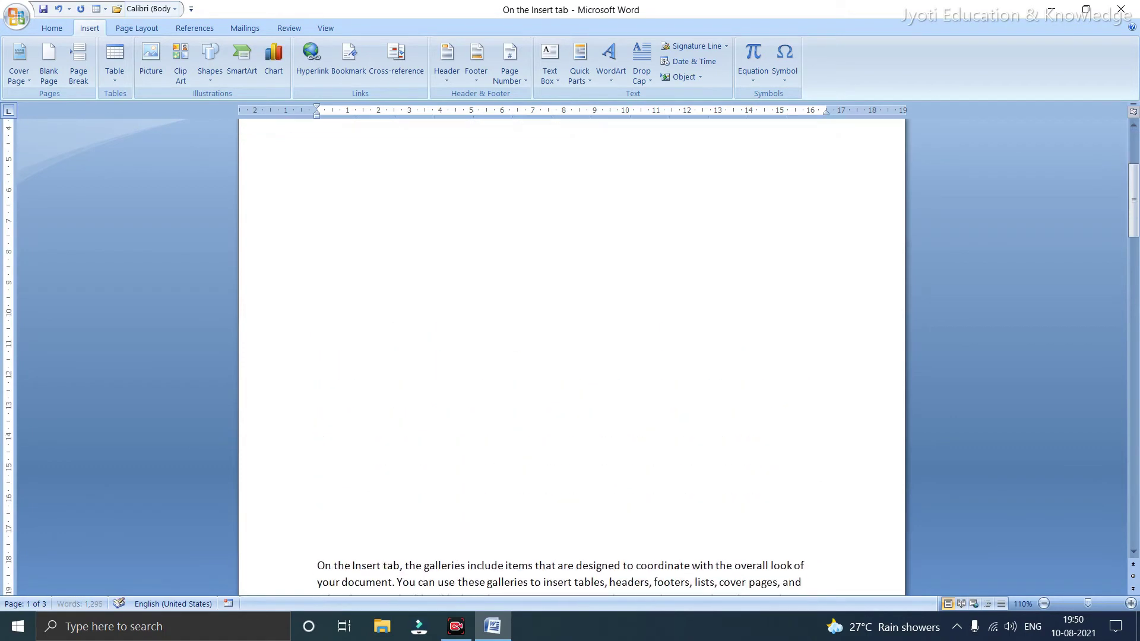
scroll(336, 208, up, 2)
scroll(337, 208, down, 5)
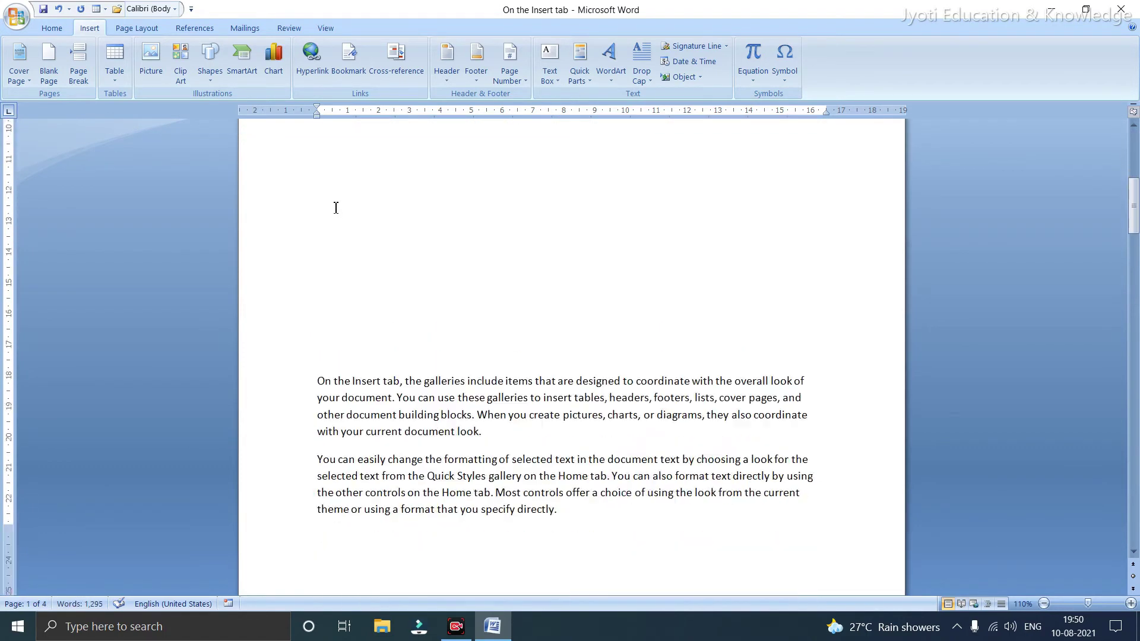
key(Return)
key(Return)
key(Return)
key(Return)
key(Return)
key(Return)
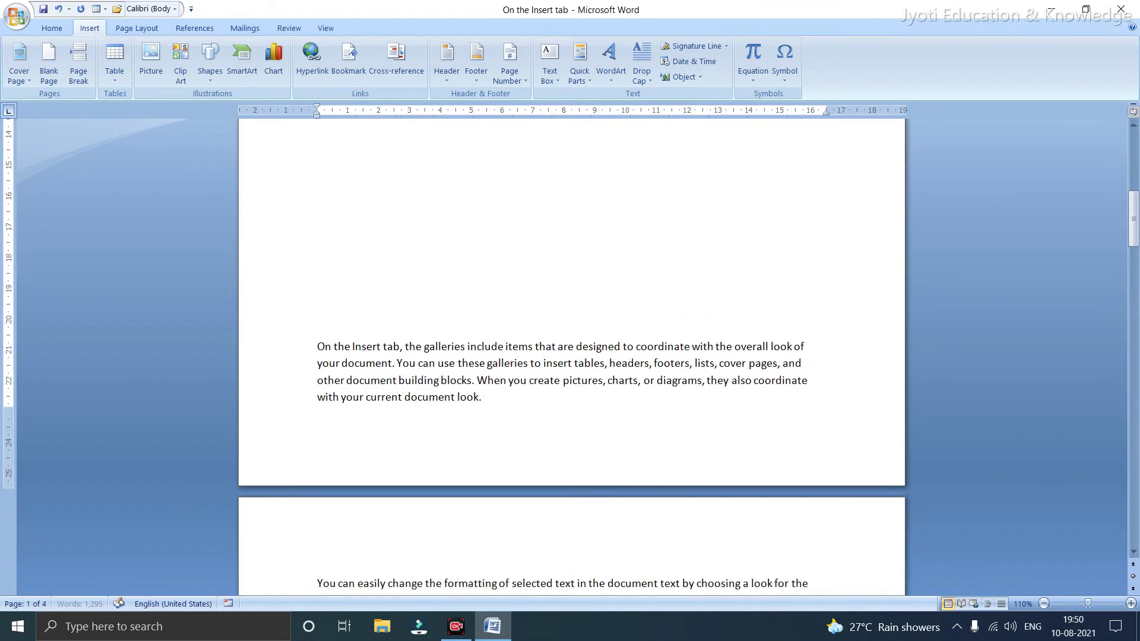
Add the line "Computer" above the first paragraph at the start of page 2
scroll(453, 262, up, 10)
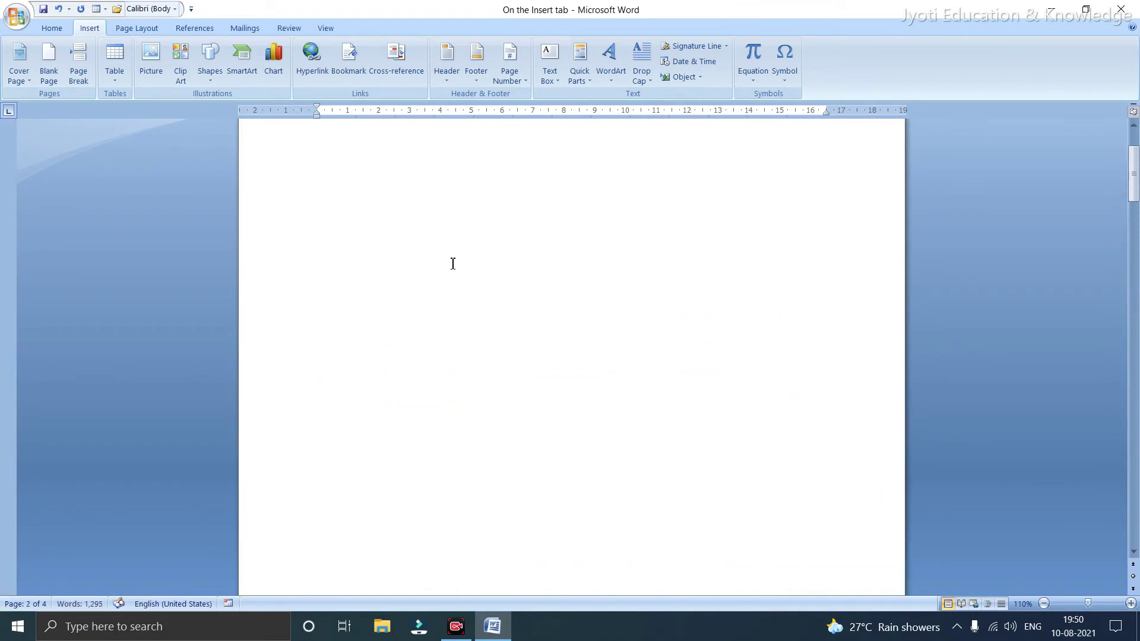
scroll(456, 264, down, 10)
scroll(455, 264, down, 3)
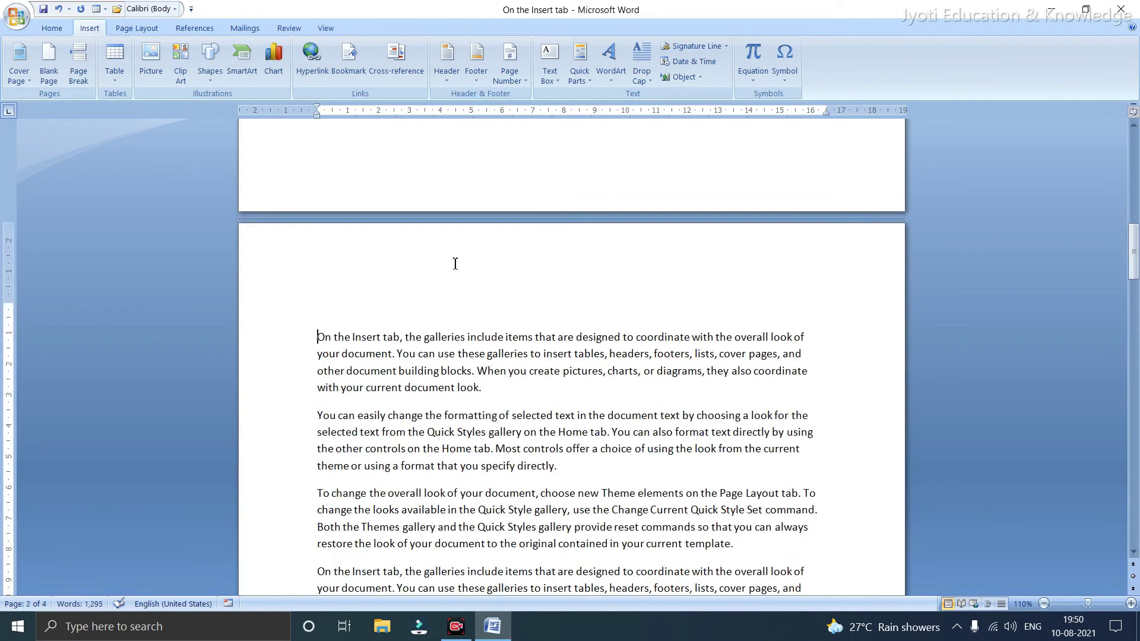
click(342, 317)
text(co)
key(BackSpace)
text(mputer)
Add the line "Types of computer" below the second "On the Insert tab" paragraph on page 2, leaving a blank line above it
scroll(337, 355, down, 8)
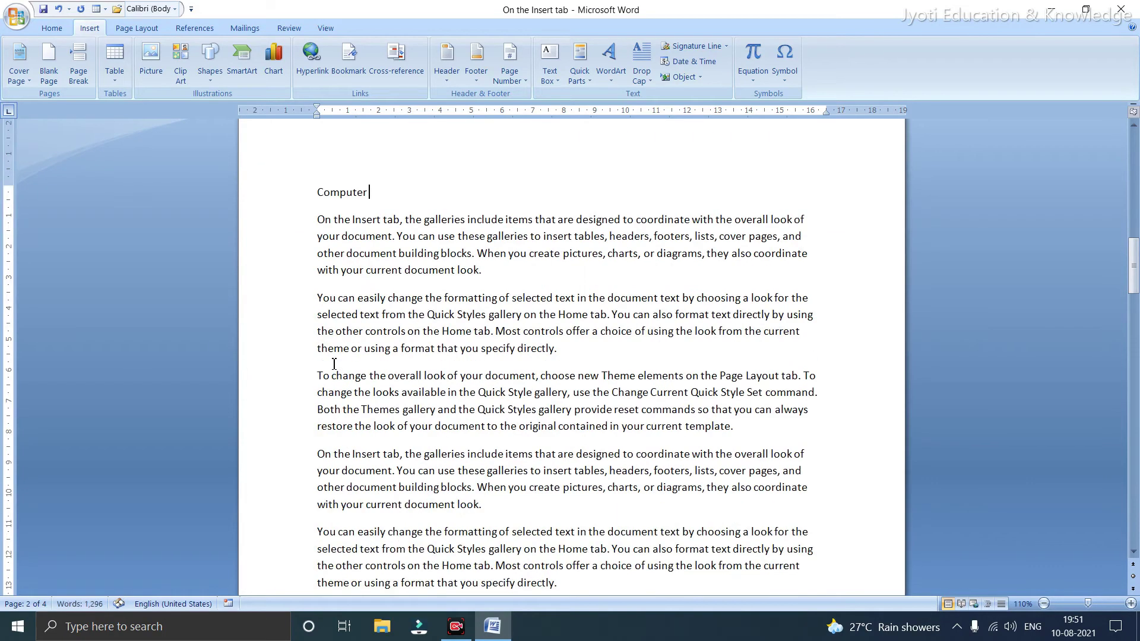
click(529, 318)
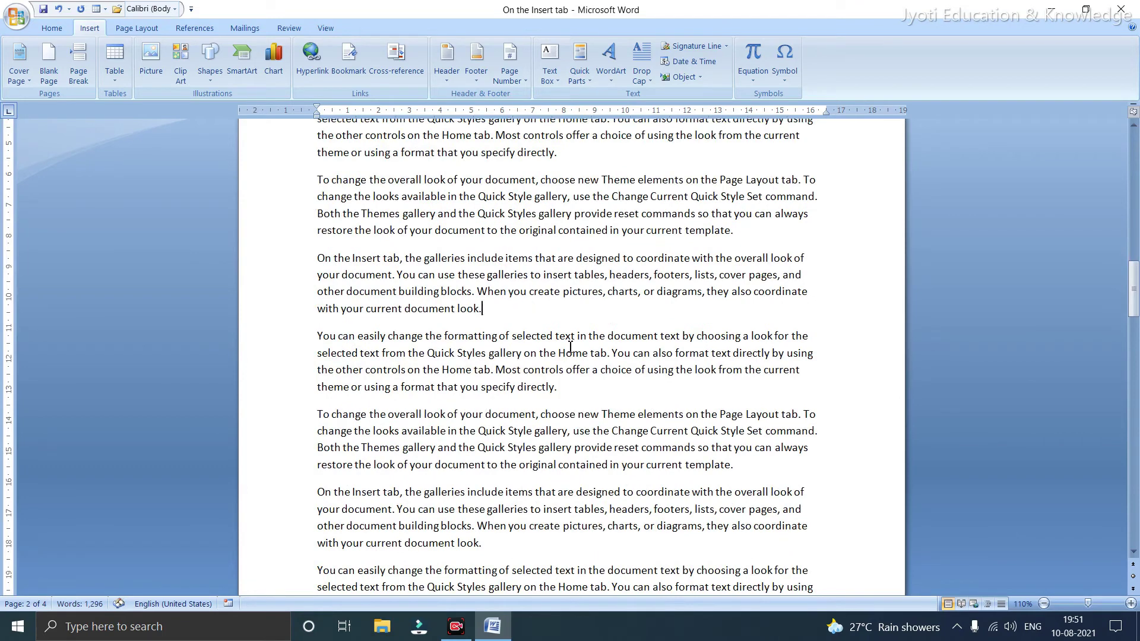
key(Return)
key(Return)
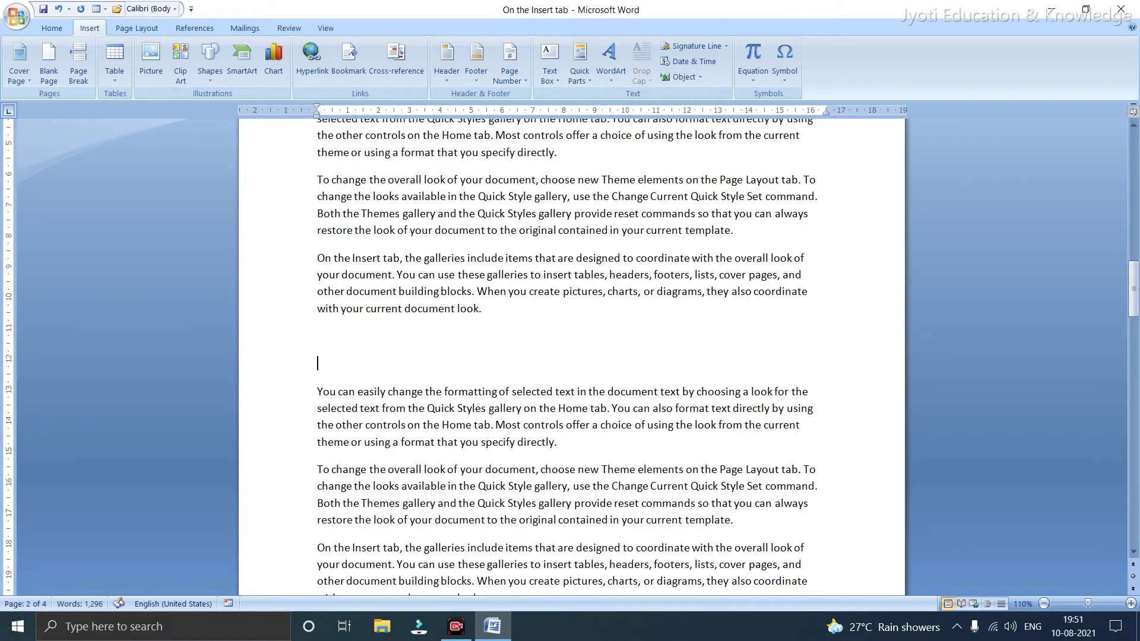
text(Types of computer)
key(Return)
key(BackSpace)
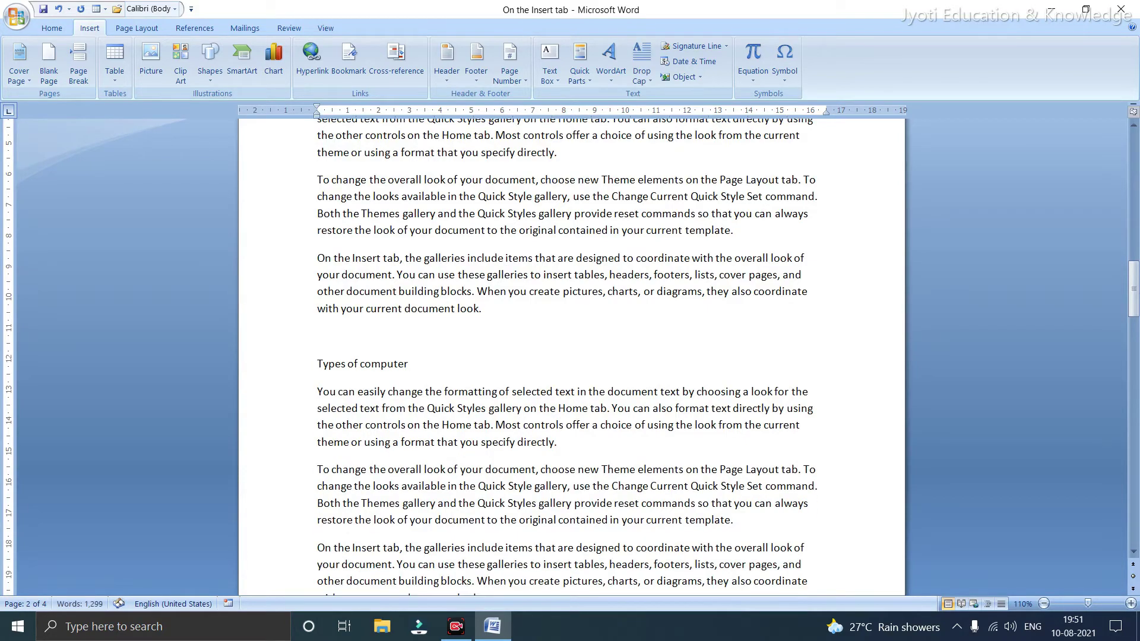
Add the line "Computer memory" above the first paragraph on page 3
scroll(593, 534, down, 8)
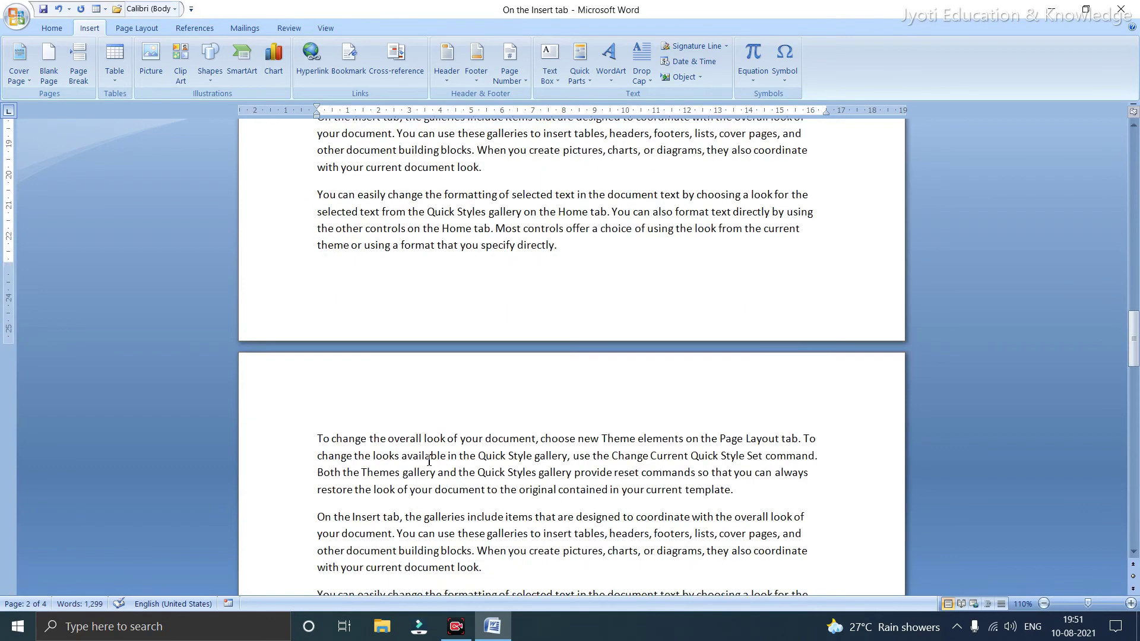
click(356, 405)
click(321, 440)
key(Return)
key(Up)
text(computer )
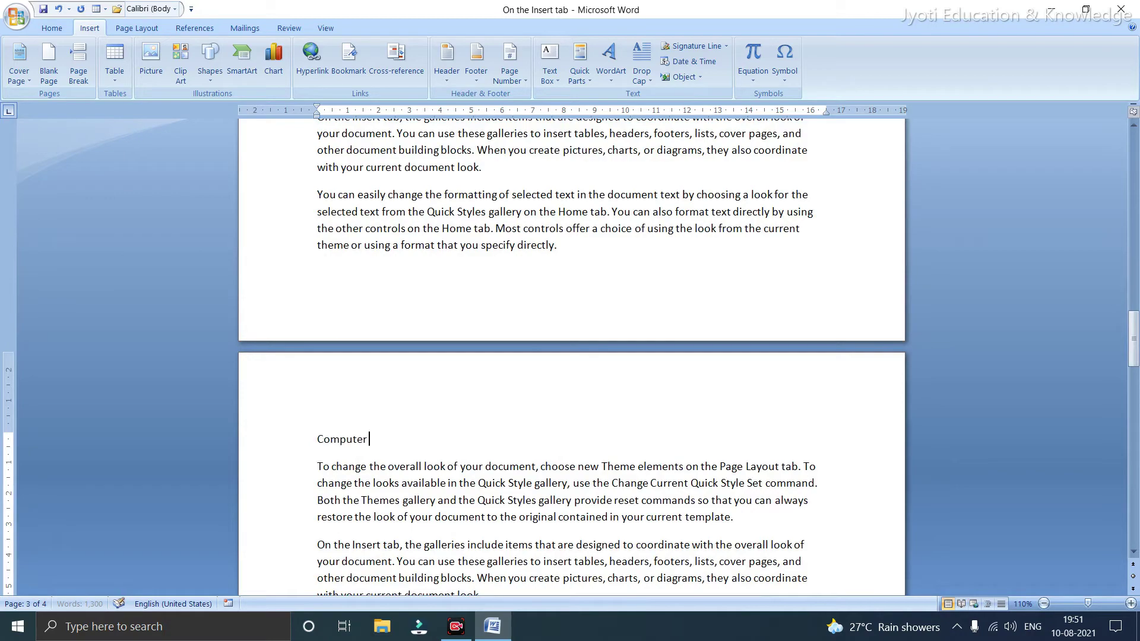
text(memory)
Add the line "Operating system" above the second "To change the overall look" paragraph on page 3
scroll(329, 446, down, 4)
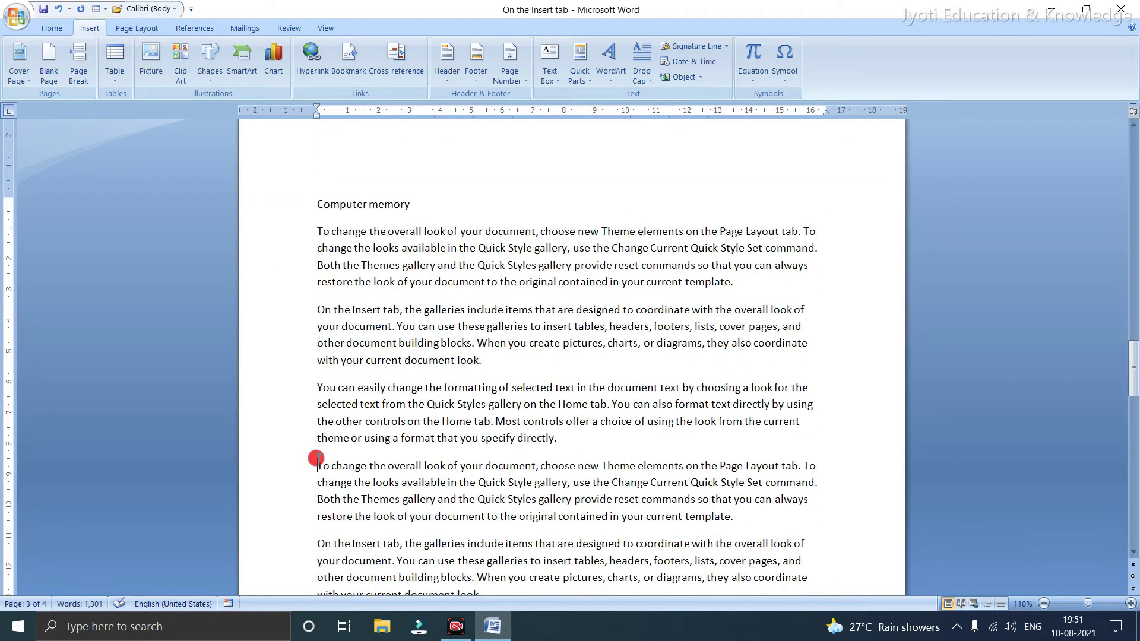
key(Return)
click(330, 473)
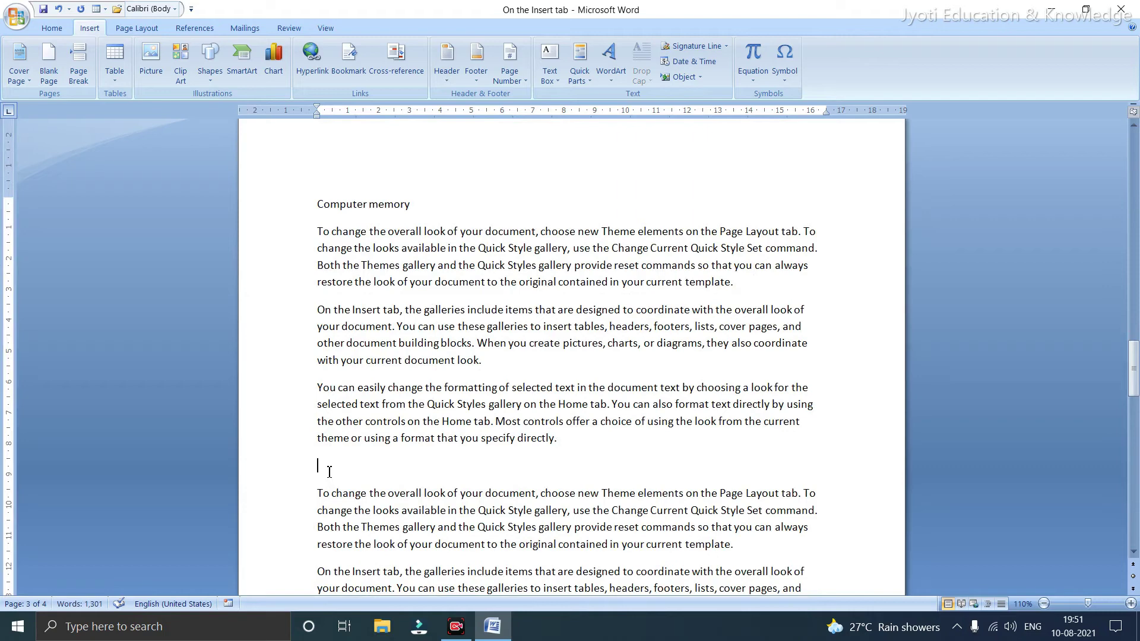
text(o)
text(perating system)
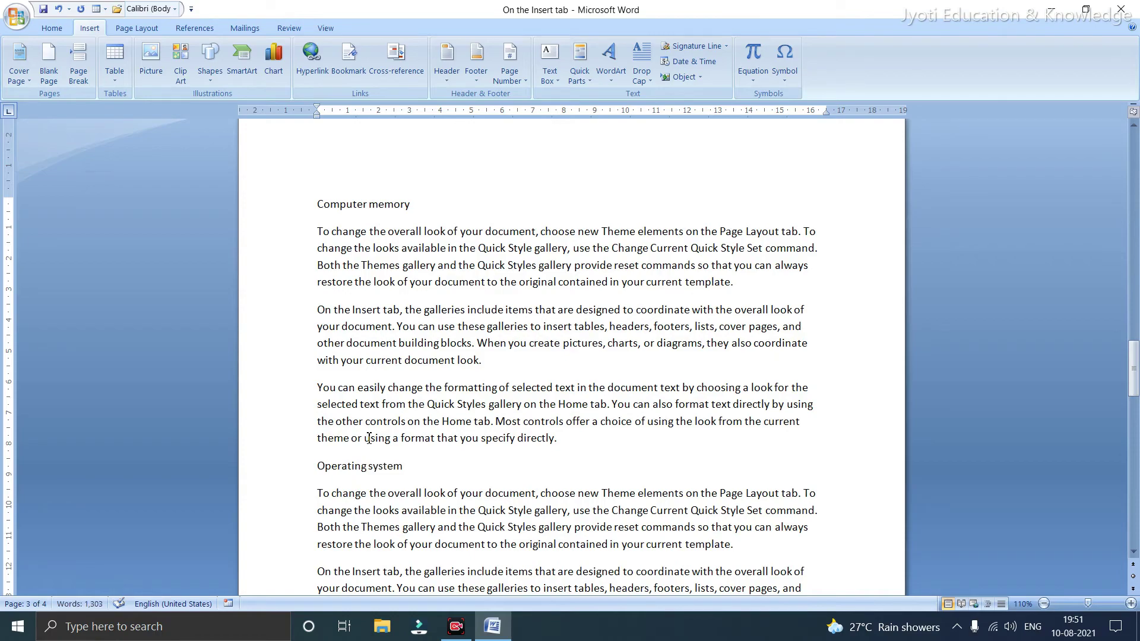
Apply the Heading 1 style to the "Computer" and "Types of computer" lines on page 2
scroll(466, 414, up, 15)
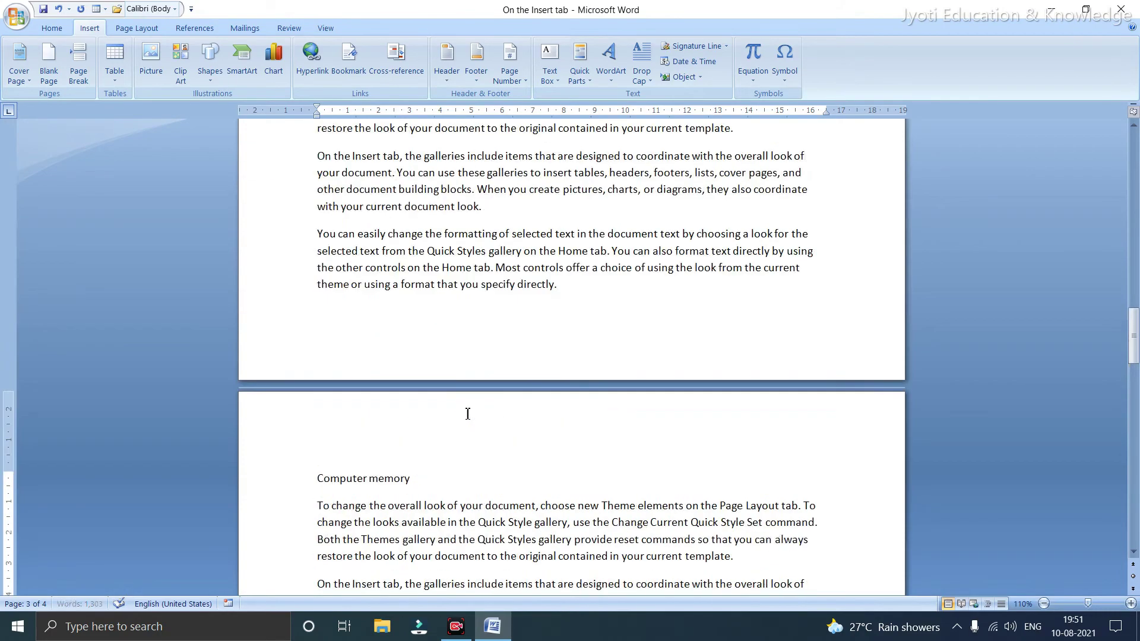
scroll(466, 414, down, 3)
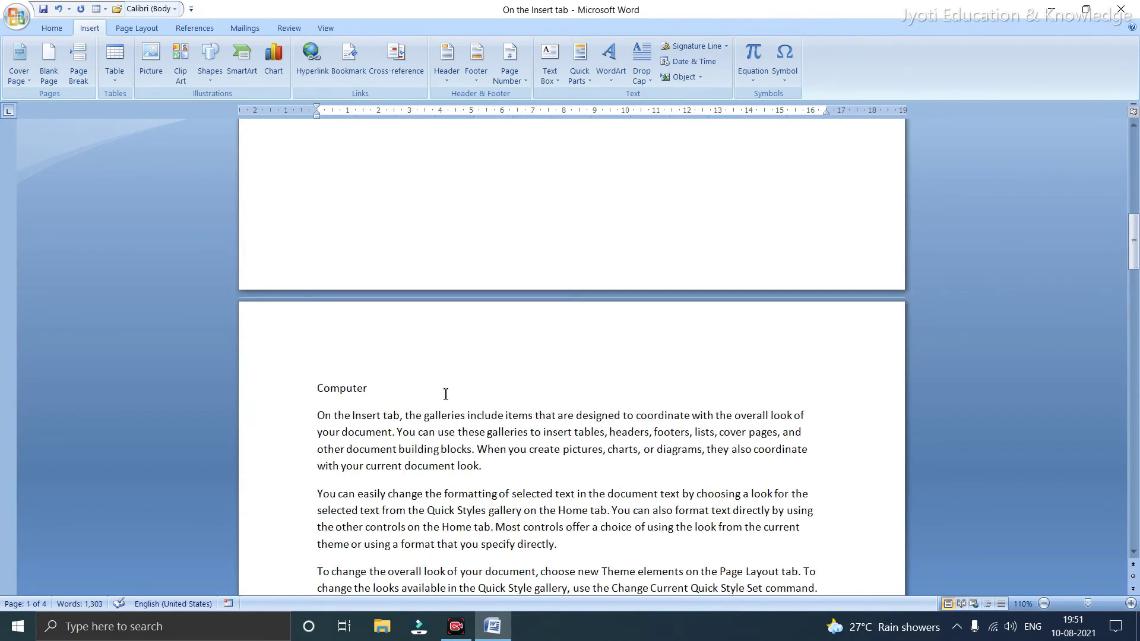
scroll(446, 394, down, 20)
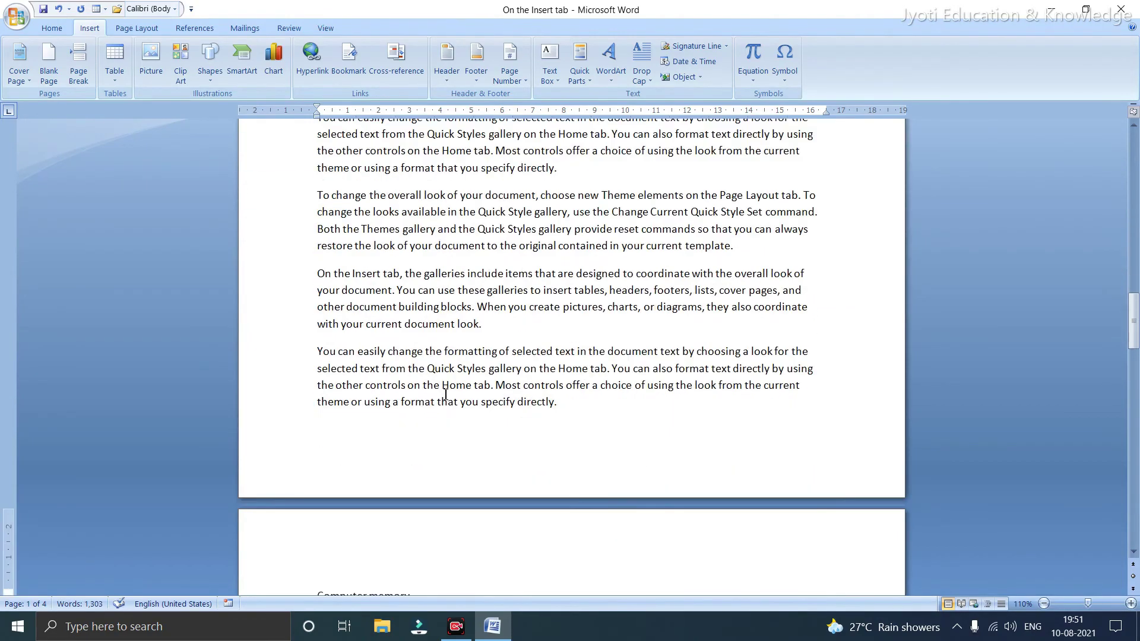
scroll(446, 394, down, 17)
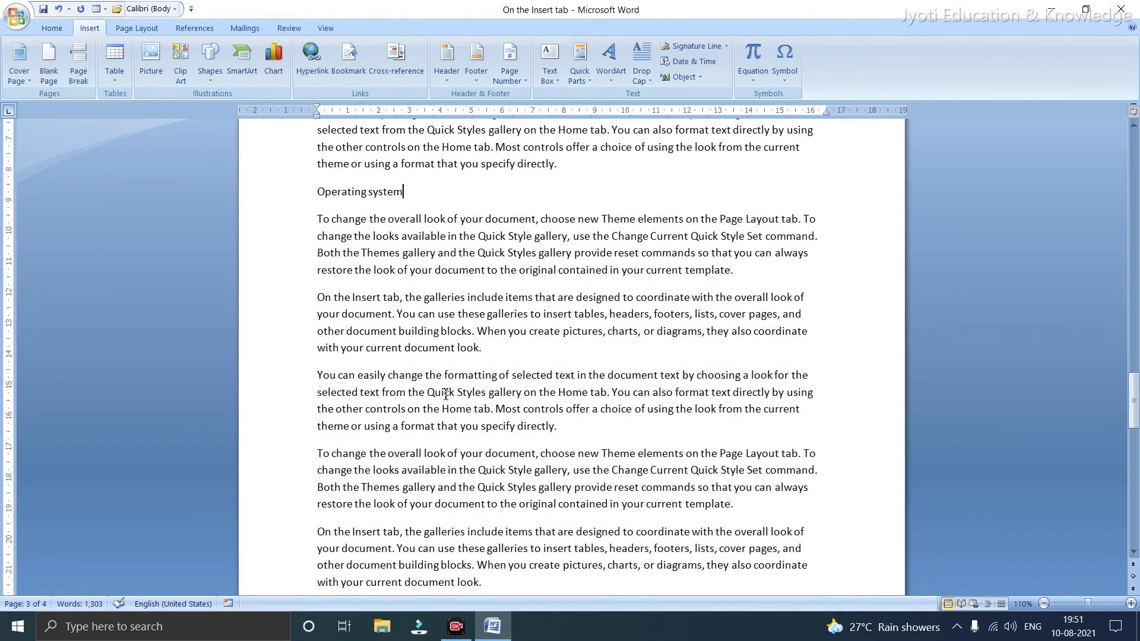
scroll(446, 394, up, 6)
scroll(440, 395, up, 20)
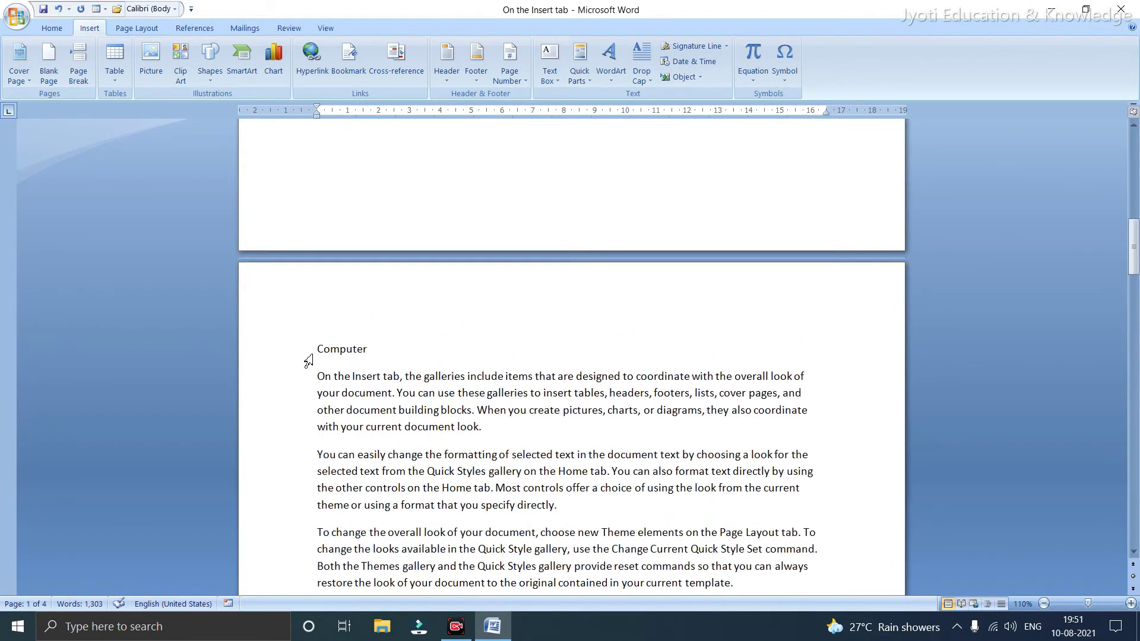
drag(313, 346, 386, 351)
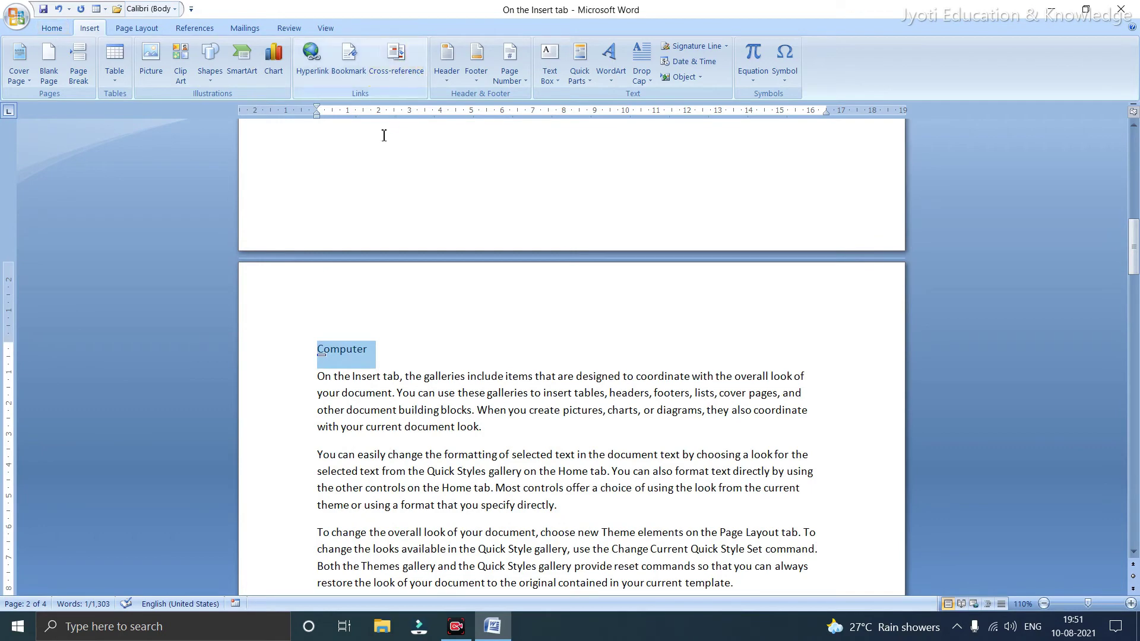
click(52, 29)
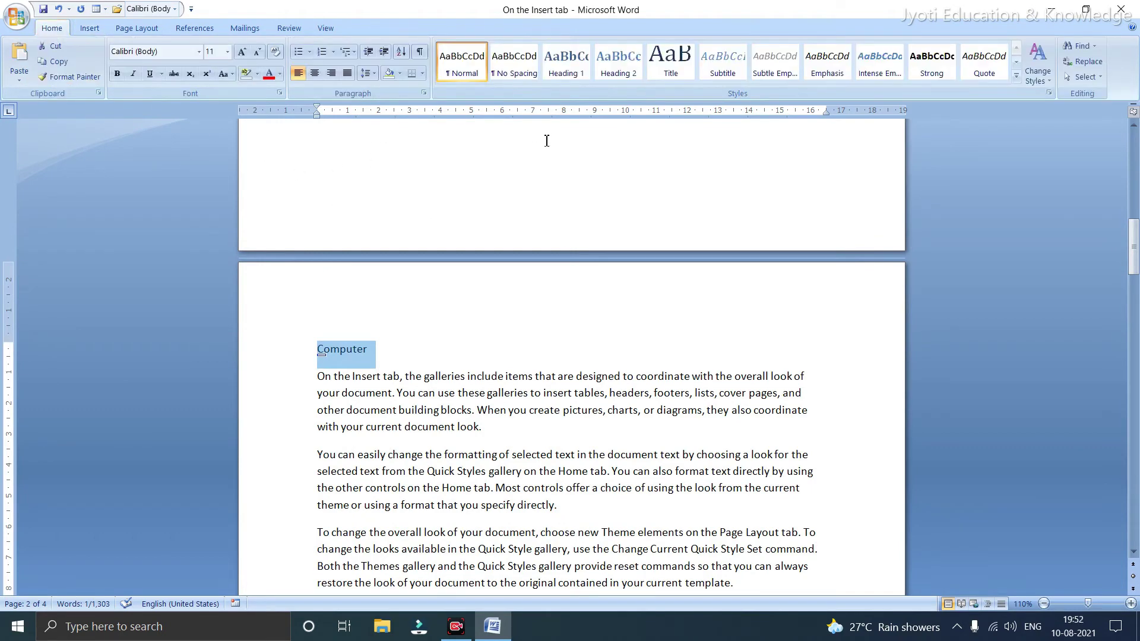
click(566, 61)
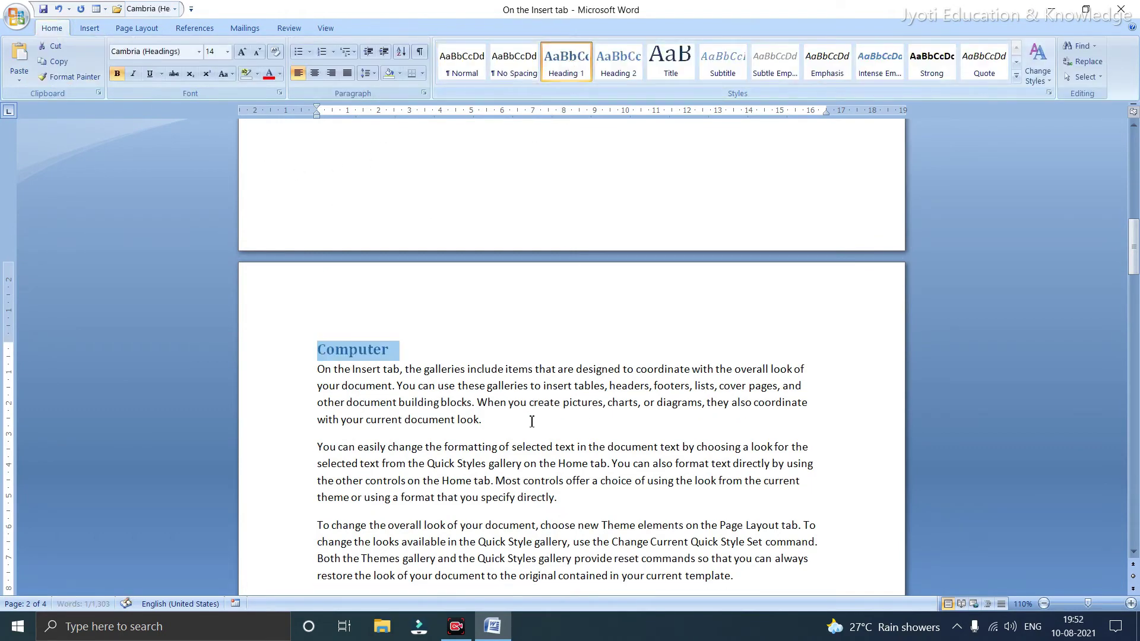
scroll(532, 421, down, 10)
click(307, 321)
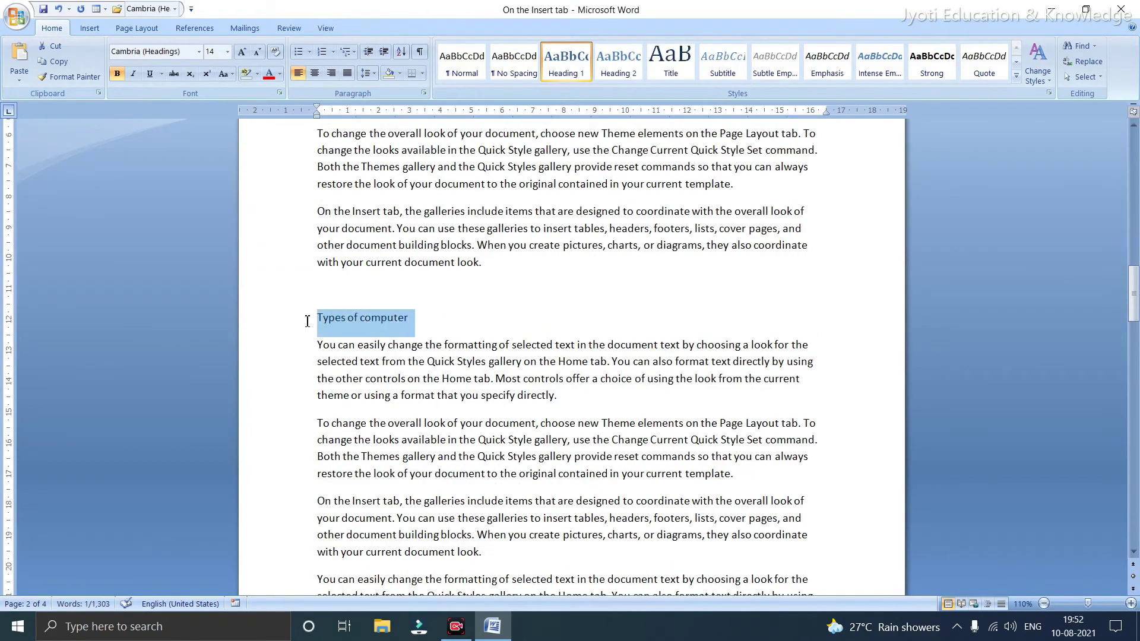
click(566, 61)
Apply the Heading 1 style to the "Computer memory" and "Operating system" lines on page 3
scroll(481, 485, down, 2)
scroll(481, 485, down, 11)
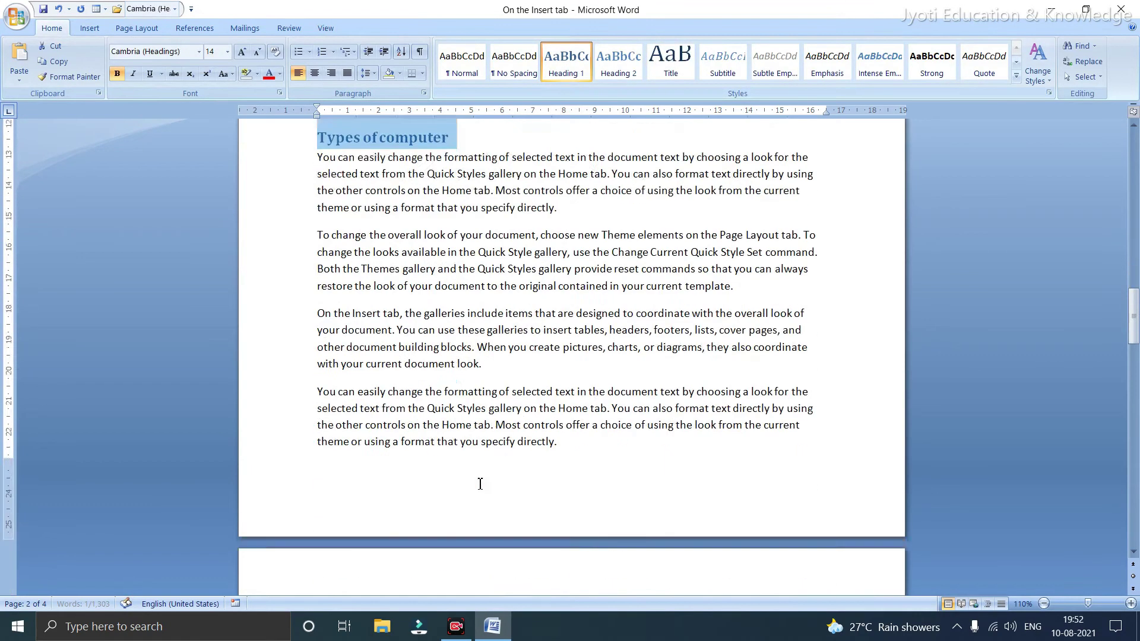
drag(426, 321, 315, 322)
click(566, 60)
scroll(440, 325, down, 8)
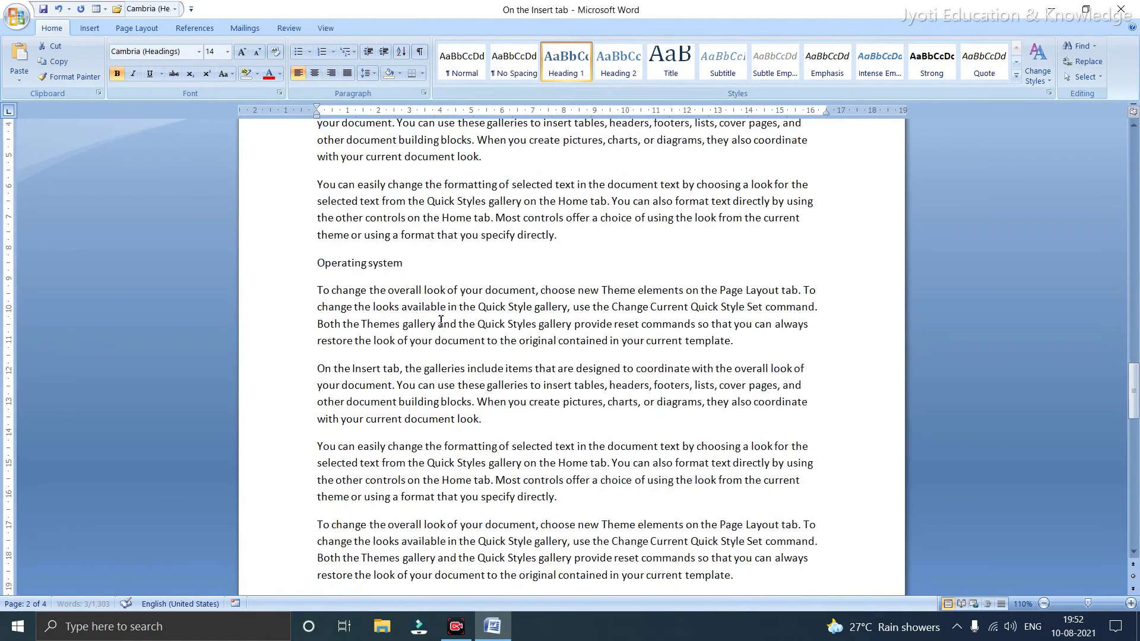
triple_click(346, 265)
click(566, 61)
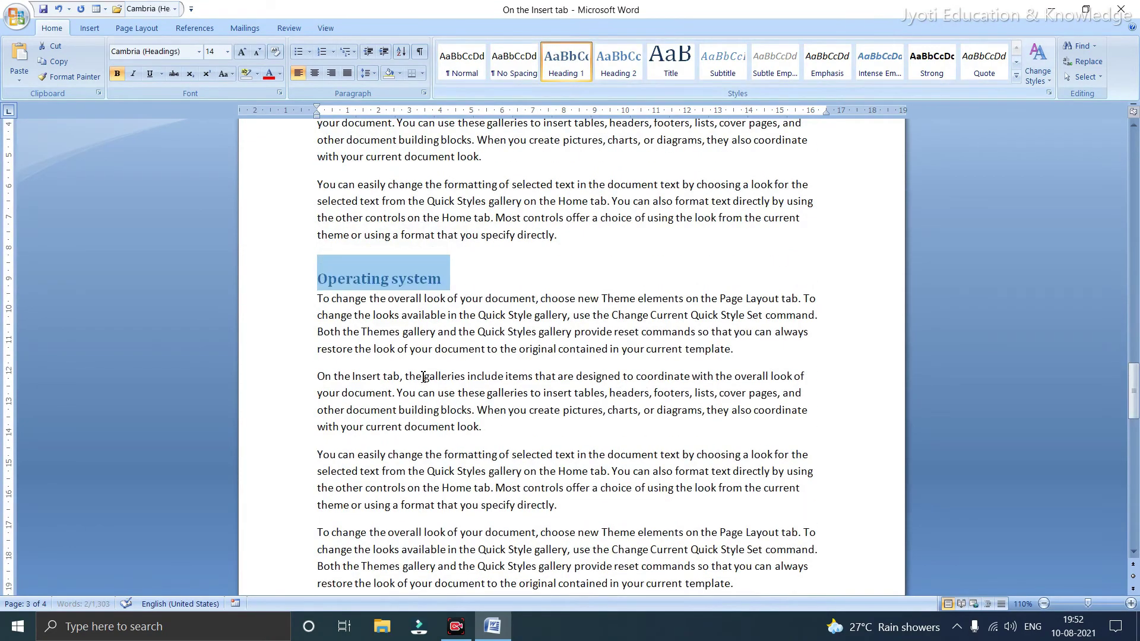
Insert a table with 3 columns and 5 rows on the second line of the blank first page
scroll(386, 378, down, 14)
scroll(423, 378, up, 18)
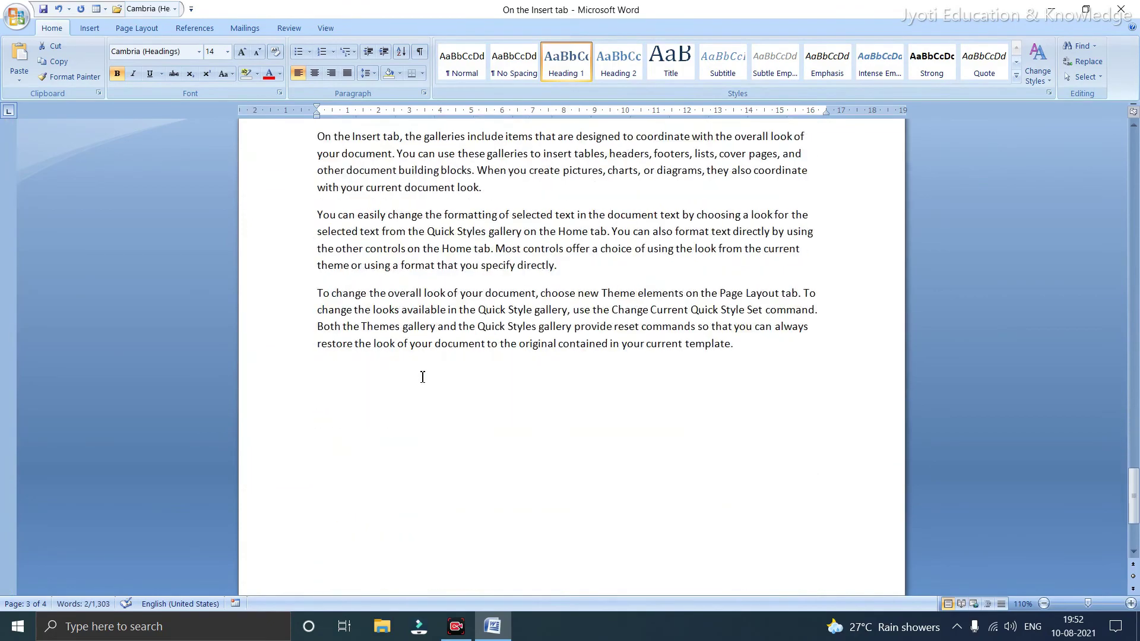
scroll(422, 377, up, 20)
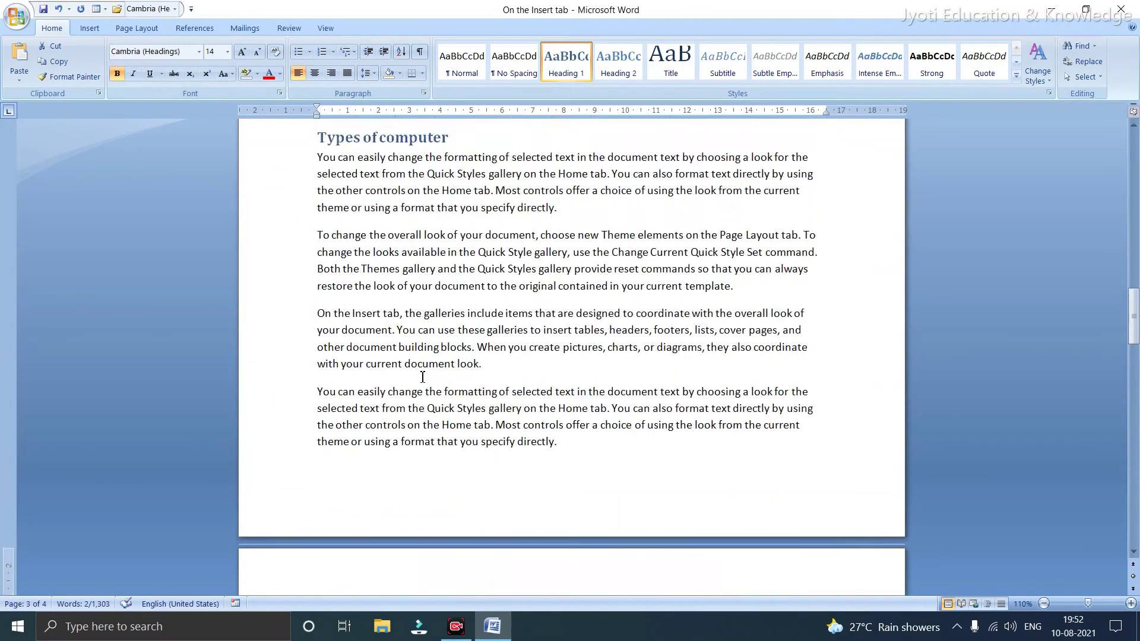
scroll(422, 378, up, 6)
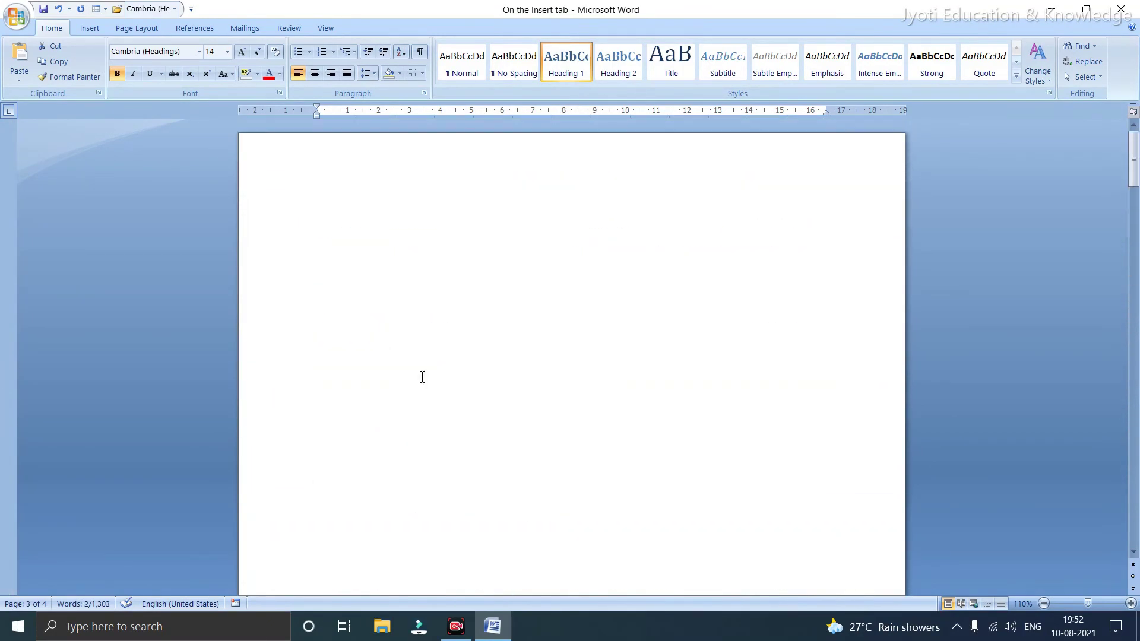
click(100, 30)
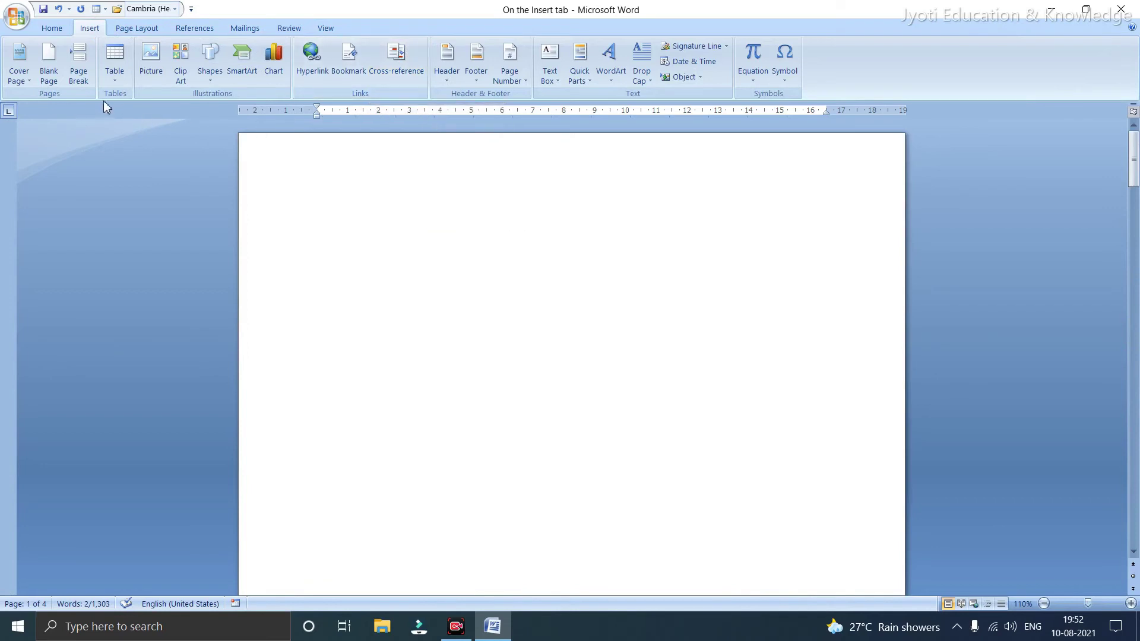
click(111, 84)
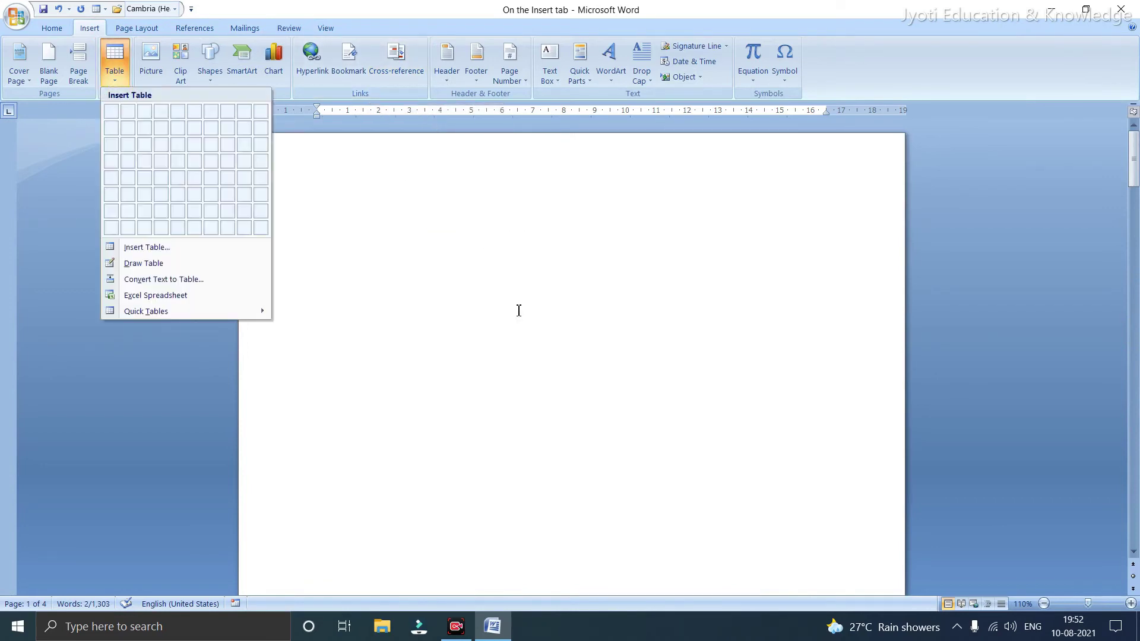
click(326, 247)
click(323, 247)
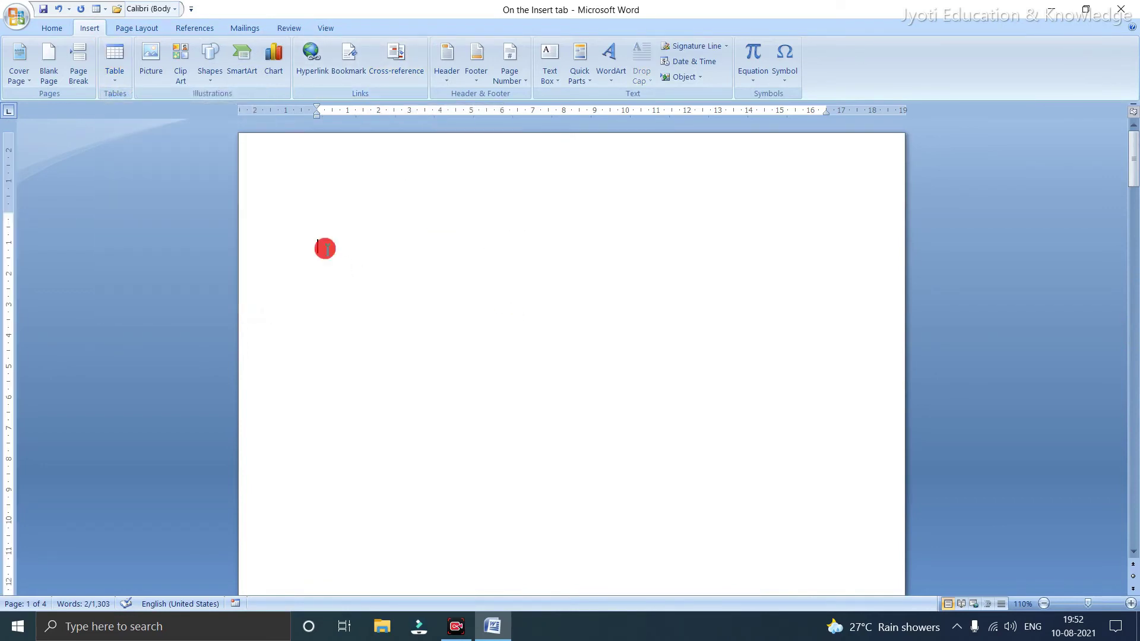
click(123, 83)
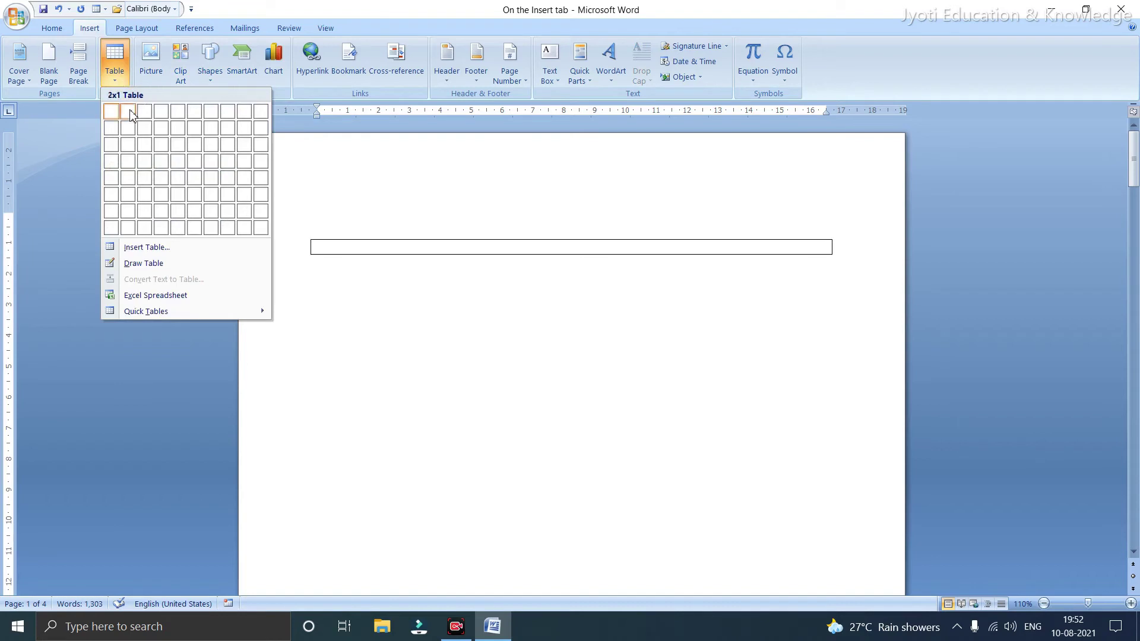
click(145, 177)
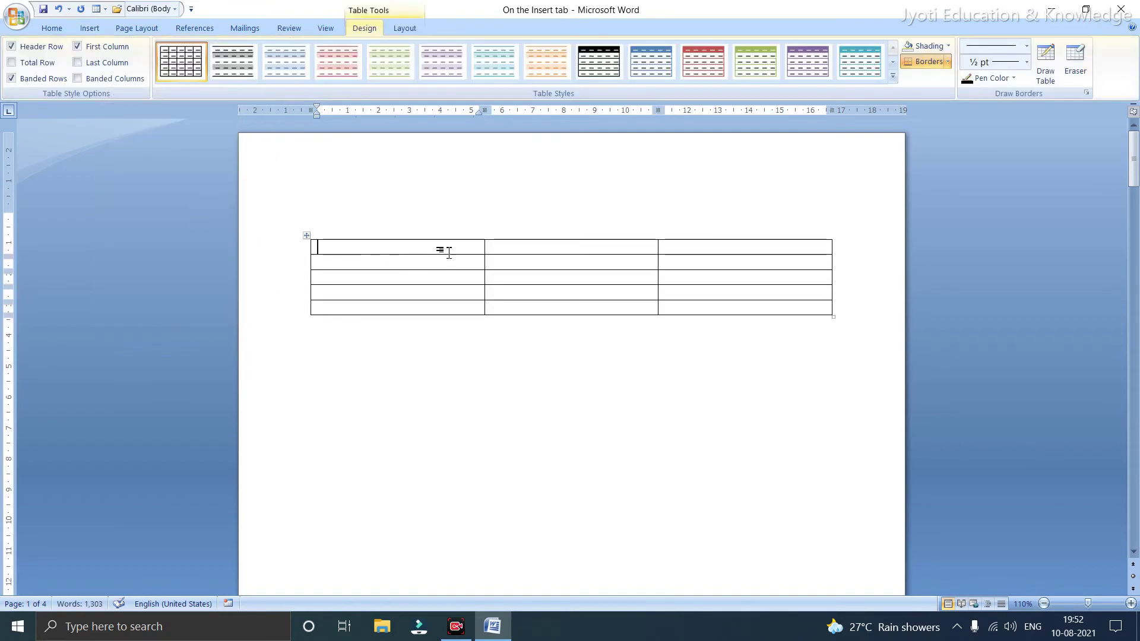
Narrow the table's first column and fill the header row with "Sl no", "TOPIC" and "PAGE NO"
drag(487, 247, 339, 247)
text(Sl no)
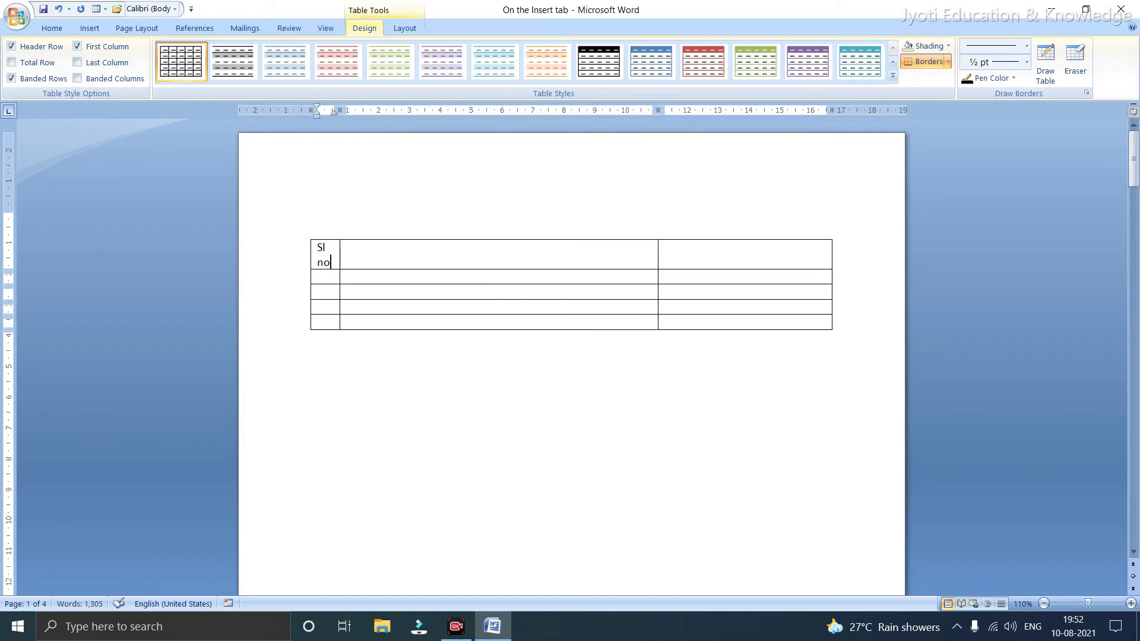
key(Tab)
text(TOP)
key(Tab)
text(PAGE NO)
Number the four rows below the header 1 to 4 in the "Sl no" column
key(Tab)
text(1)
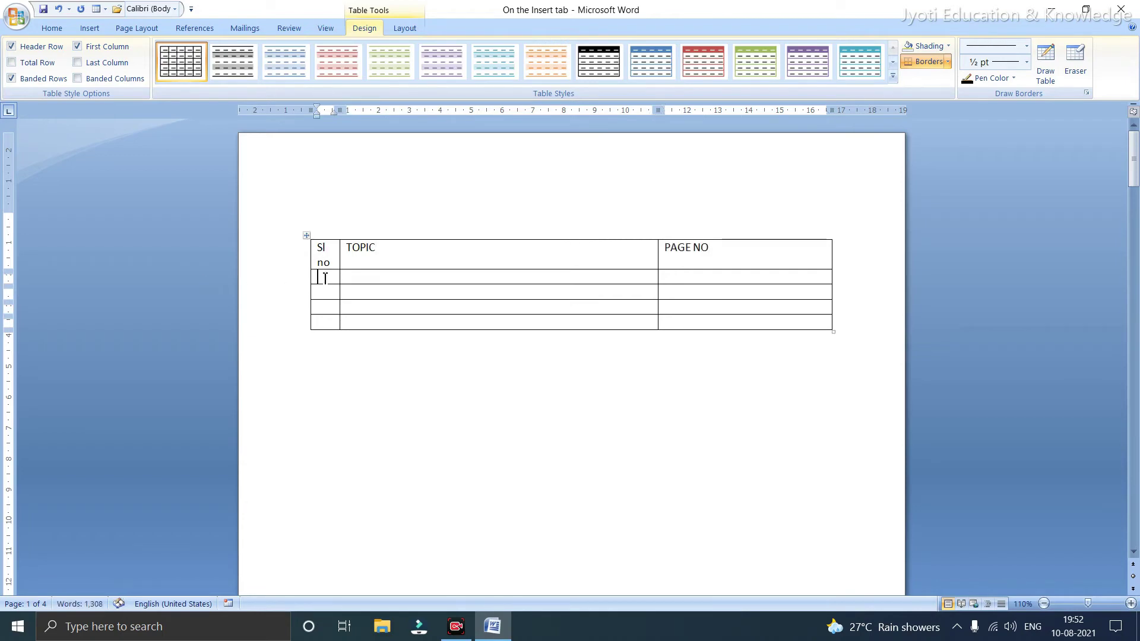
text(3)
key(Down)
text(4)
key(Tab)
Start a cross-reference in row 1's TOPIC cell with Heading as the reference type
click(388, 276)
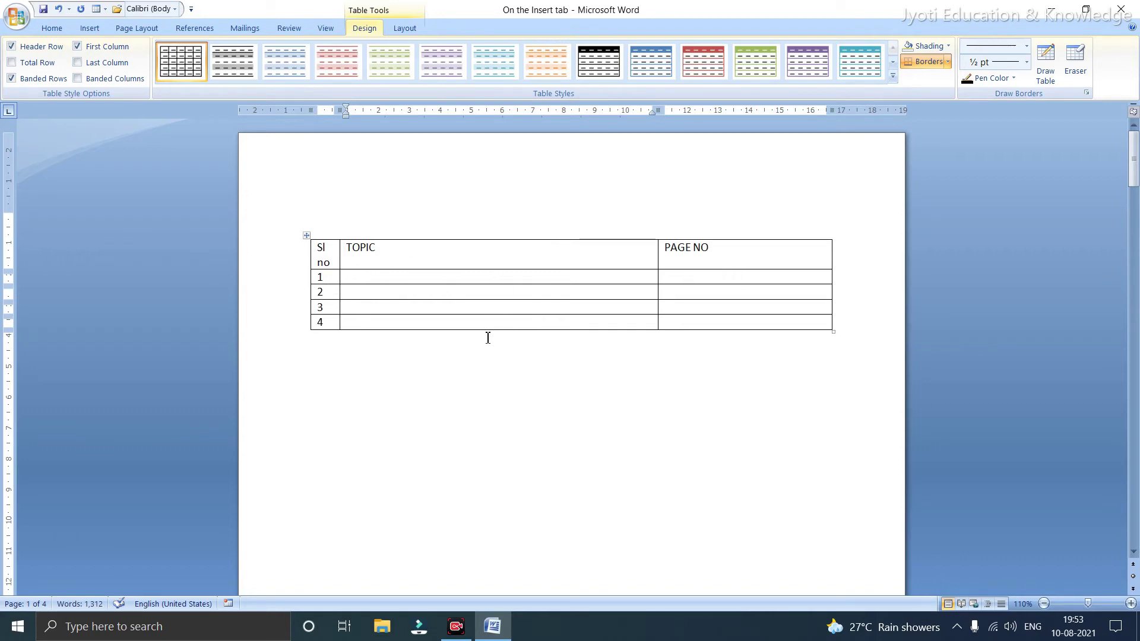
click(85, 29)
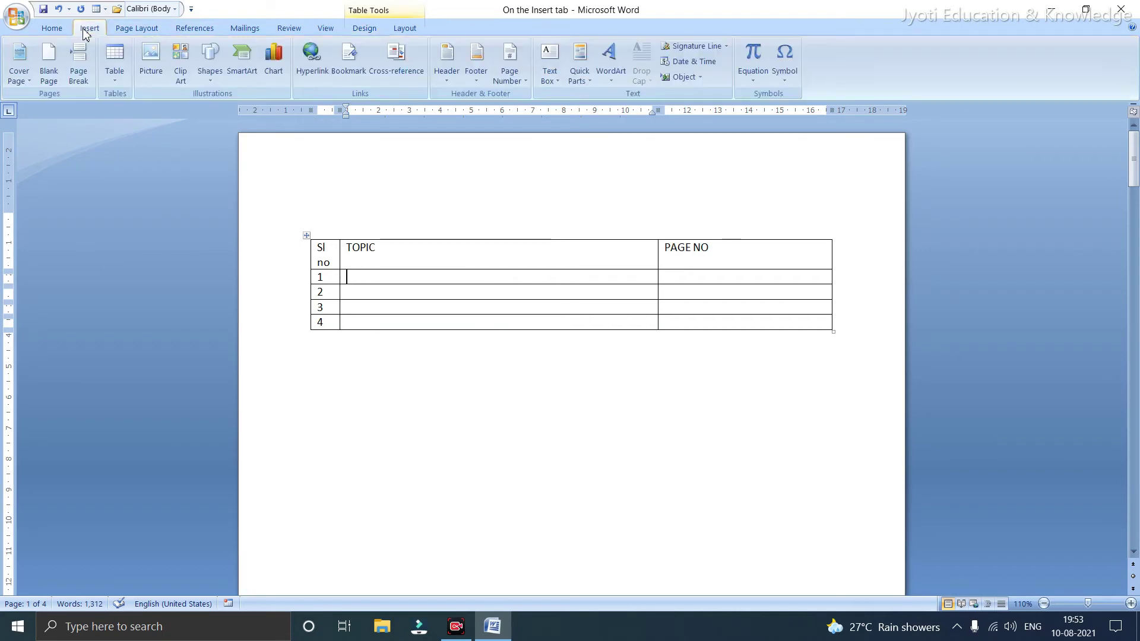
click(397, 60)
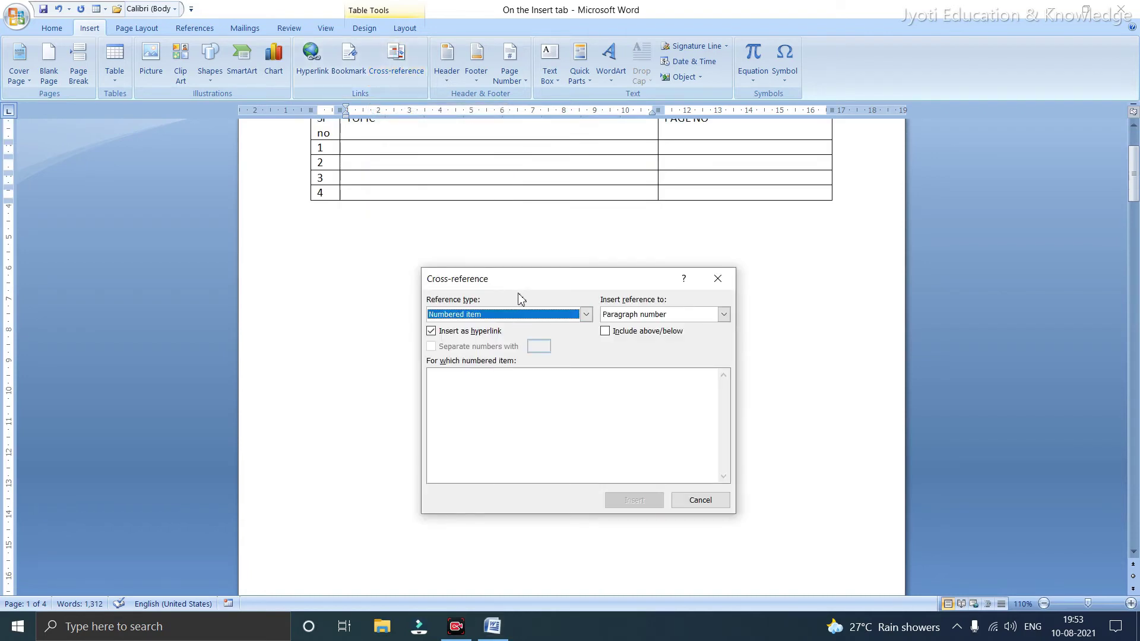
drag(526, 288, 745, 255)
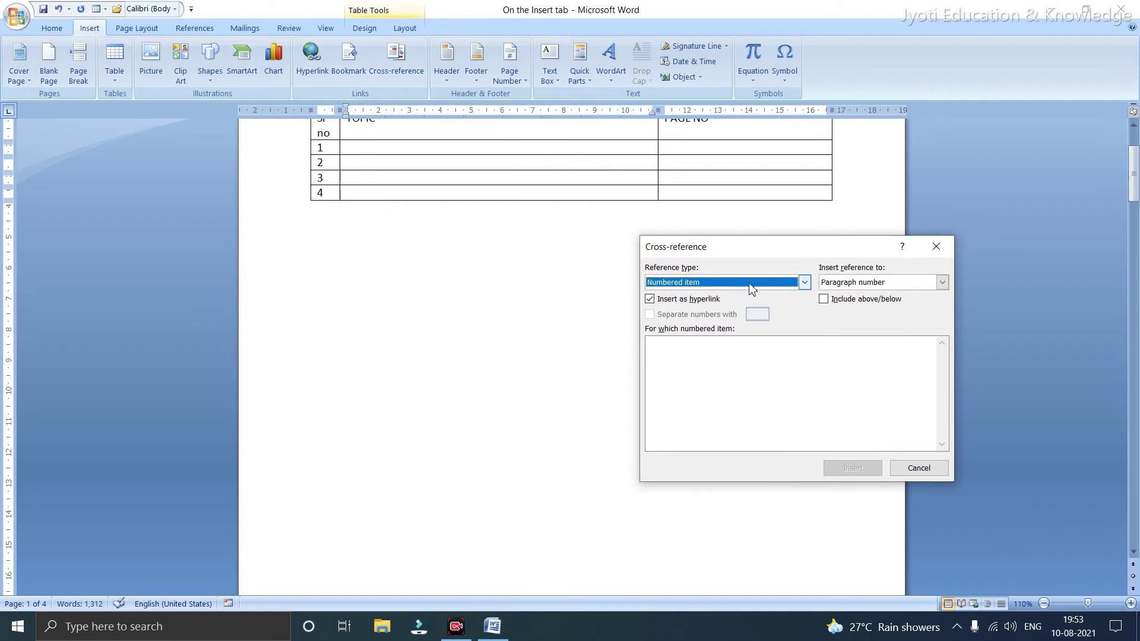
click(808, 284)
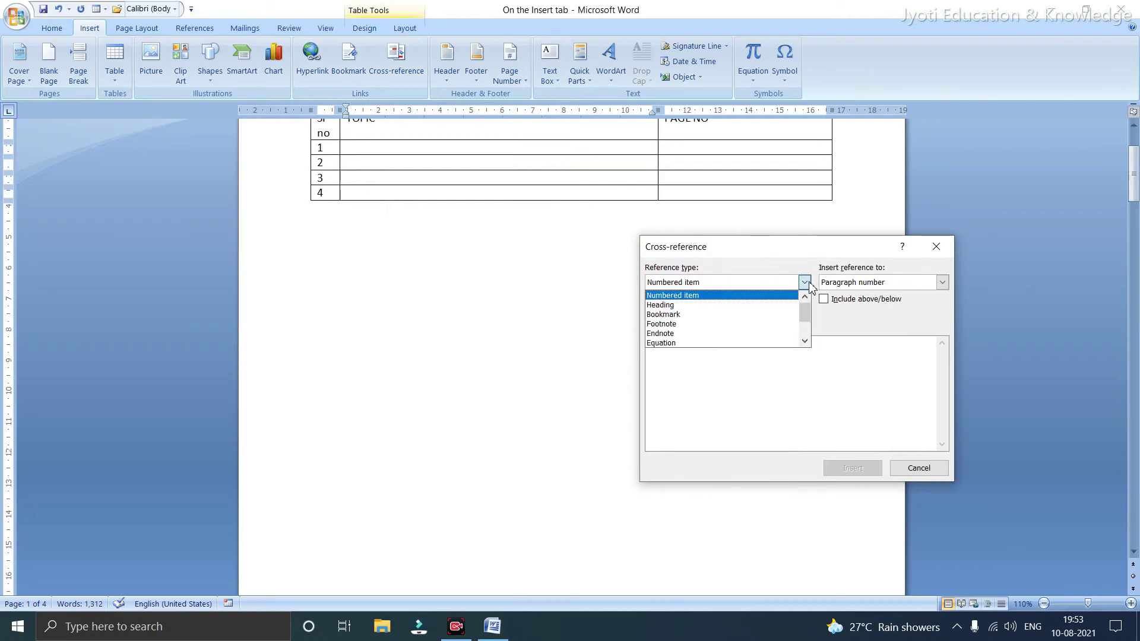
click(681, 307)
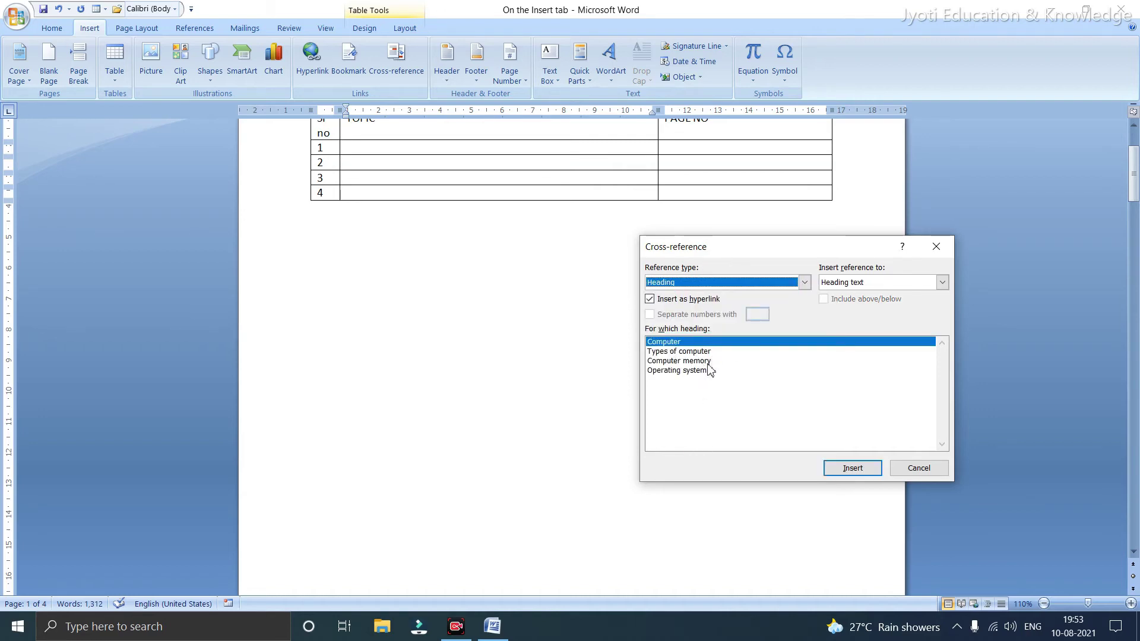
Insert the "Computer" heading text as a hyperlinked cross-reference in row 1's TOPIC cell
click(674, 343)
mouse_move(674, 343)
mouse_down()
mouse_move(675, 374)
mouse_move(675, 340)
mouse_up()
drag(719, 252, 524, 288)
scroll(361, 175, up, 1)
click(355, 188)
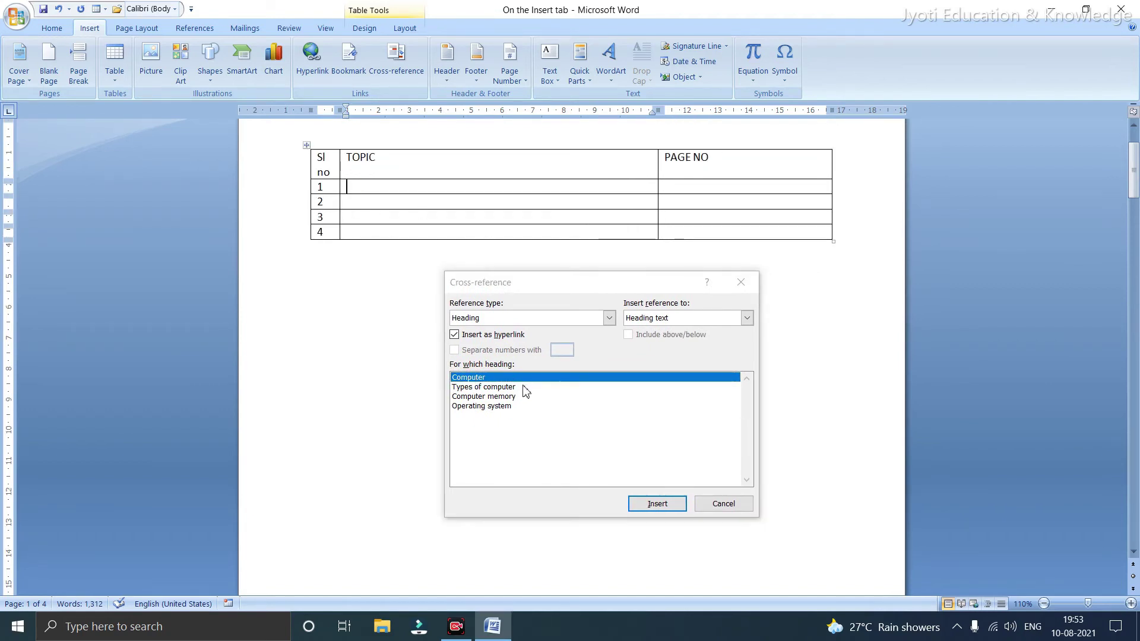
click(663, 509)
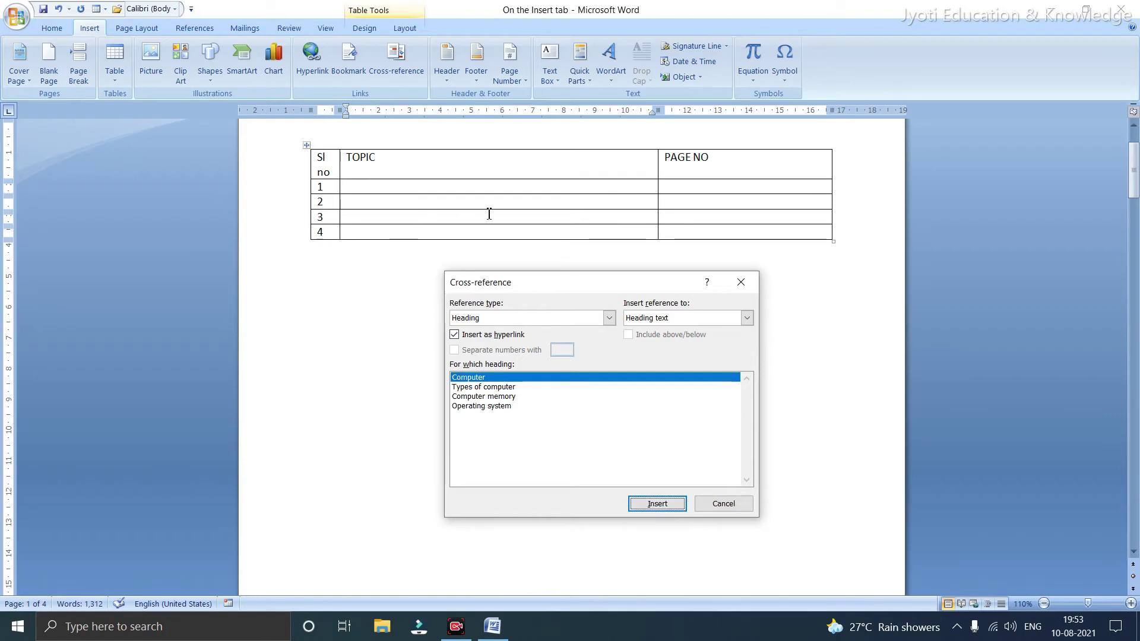
click(535, 380)
click(657, 505)
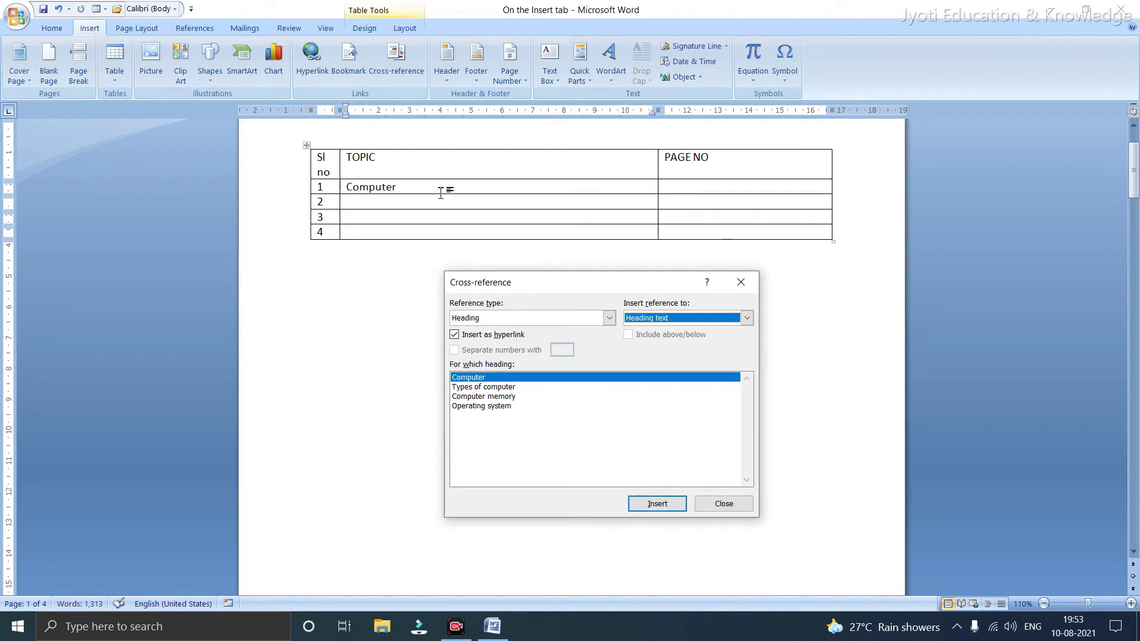
Insert heading-text cross-references to "Types of computer", "Computer memory" and "Operating system" in the TOPIC cells of rows 2 to 4
click(361, 203)
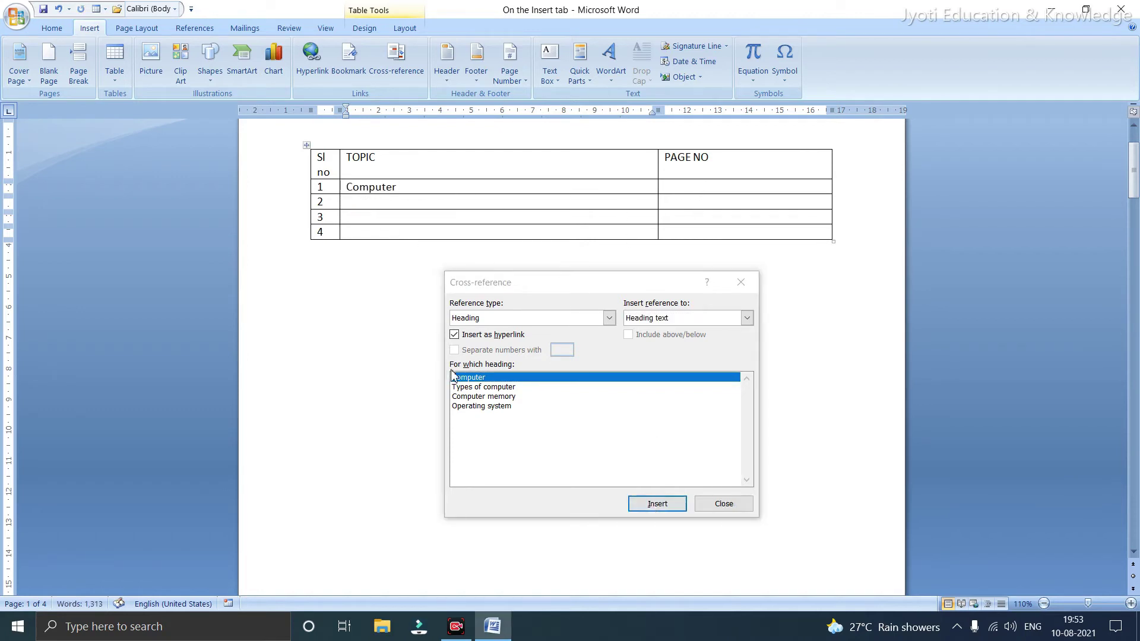
click(468, 389)
click(659, 505)
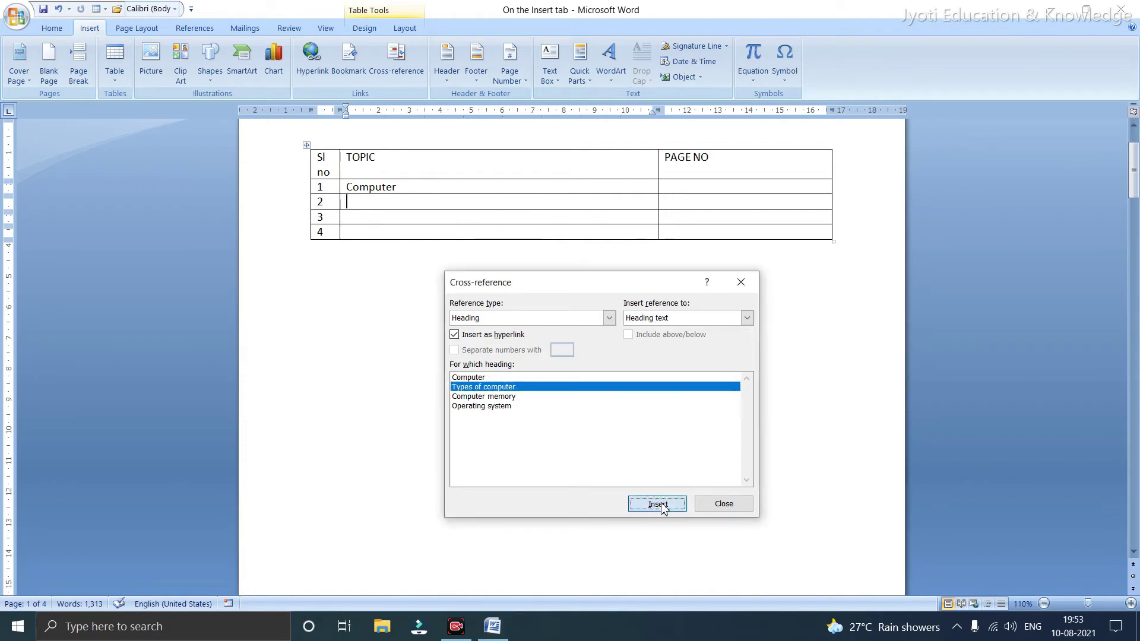
click(363, 218)
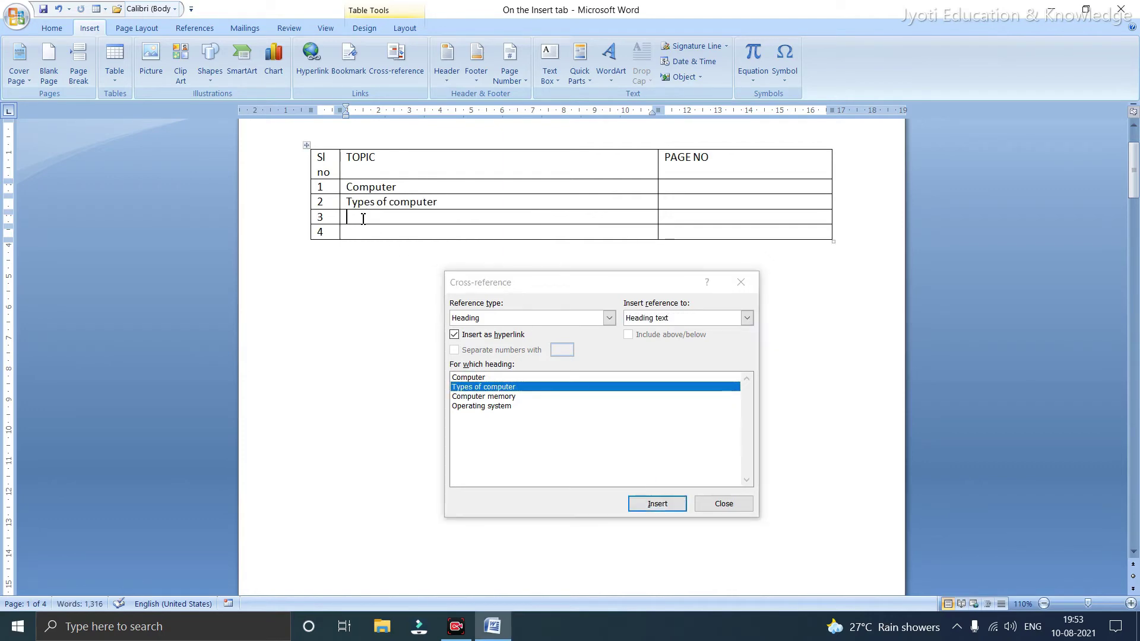
click(484, 397)
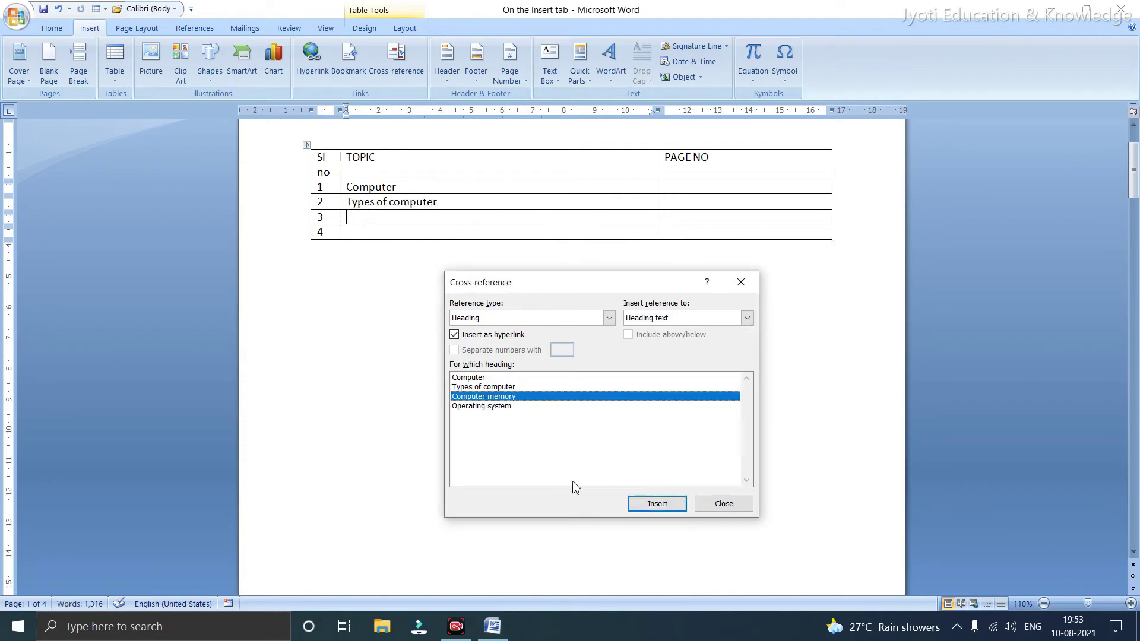
click(657, 504)
click(359, 231)
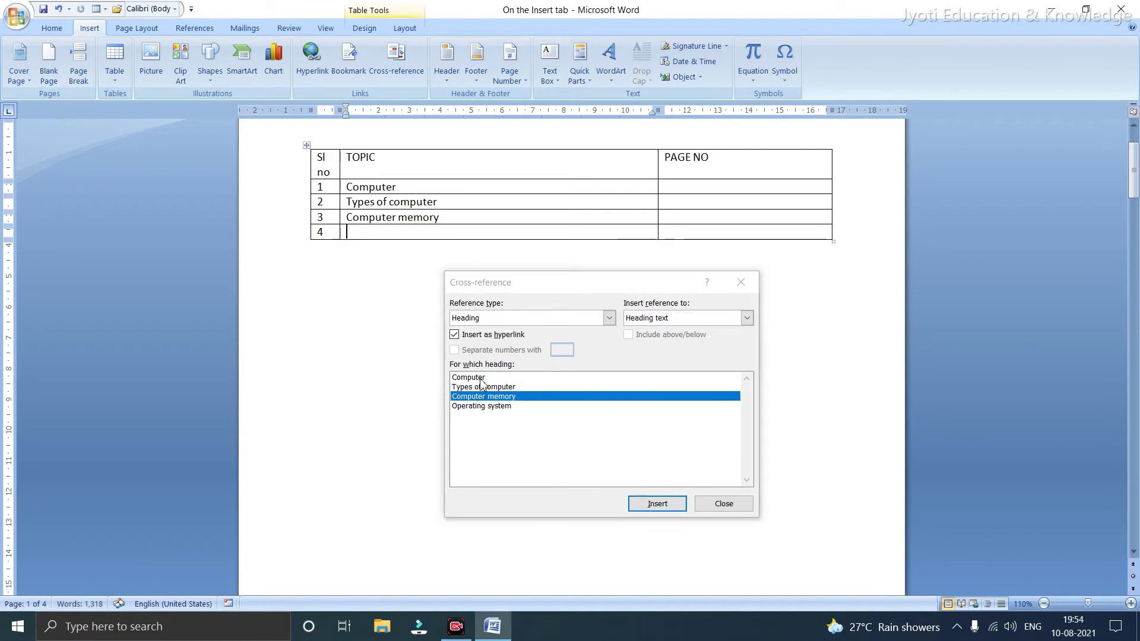
click(498, 407)
click(640, 504)
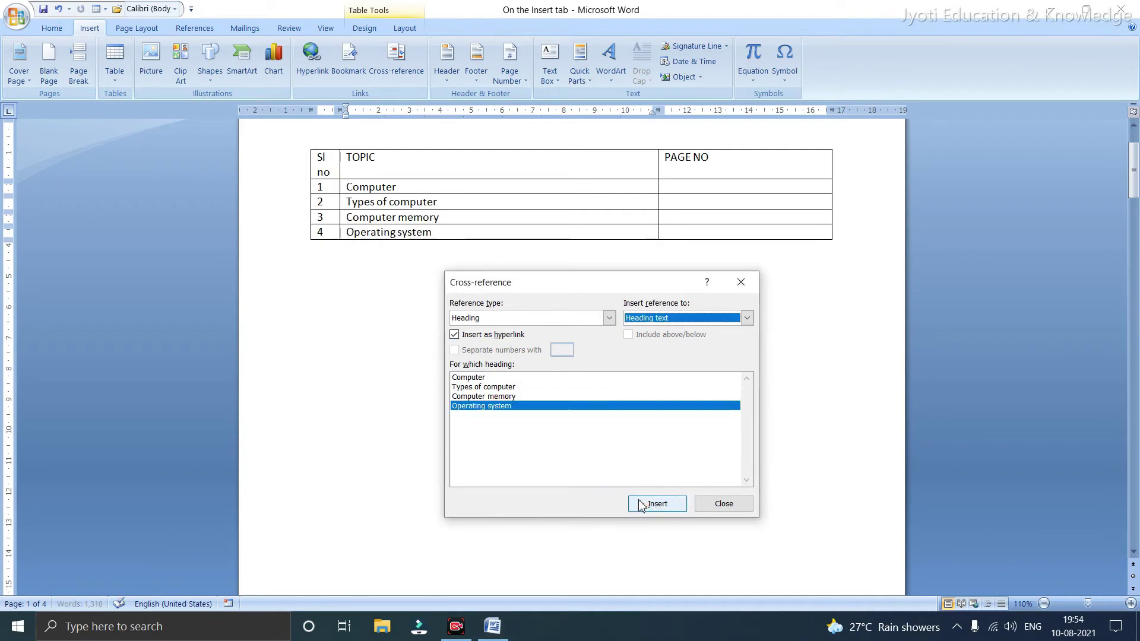
Insert a page-number cross-reference to the "Computer" heading in row 1's PAGE NO cell
drag(598, 288, 705, 282)
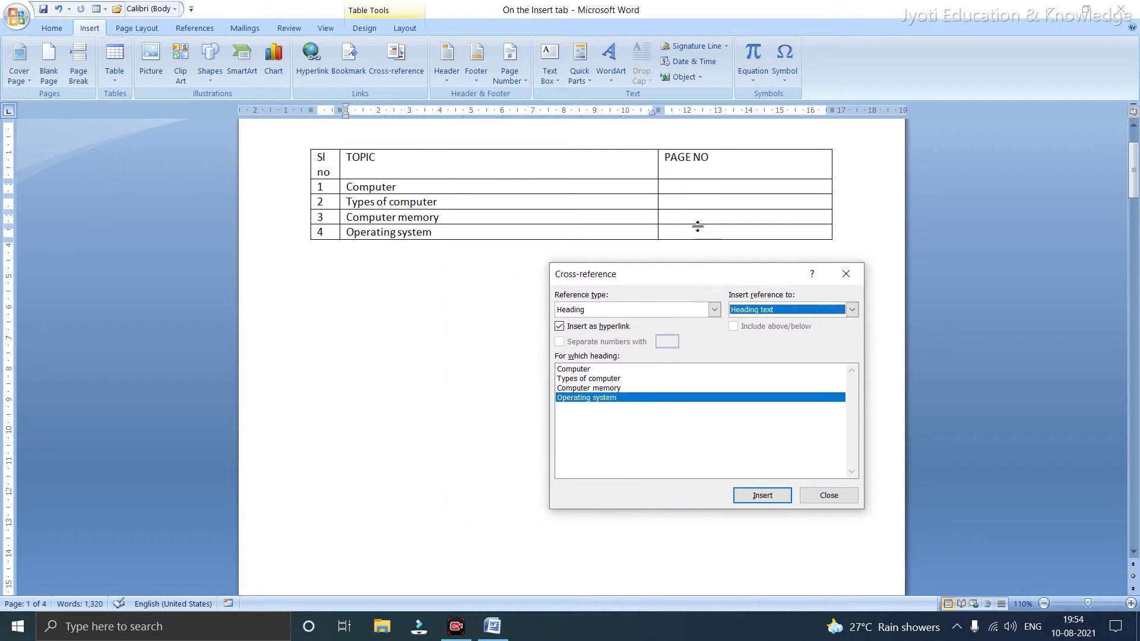
click(680, 186)
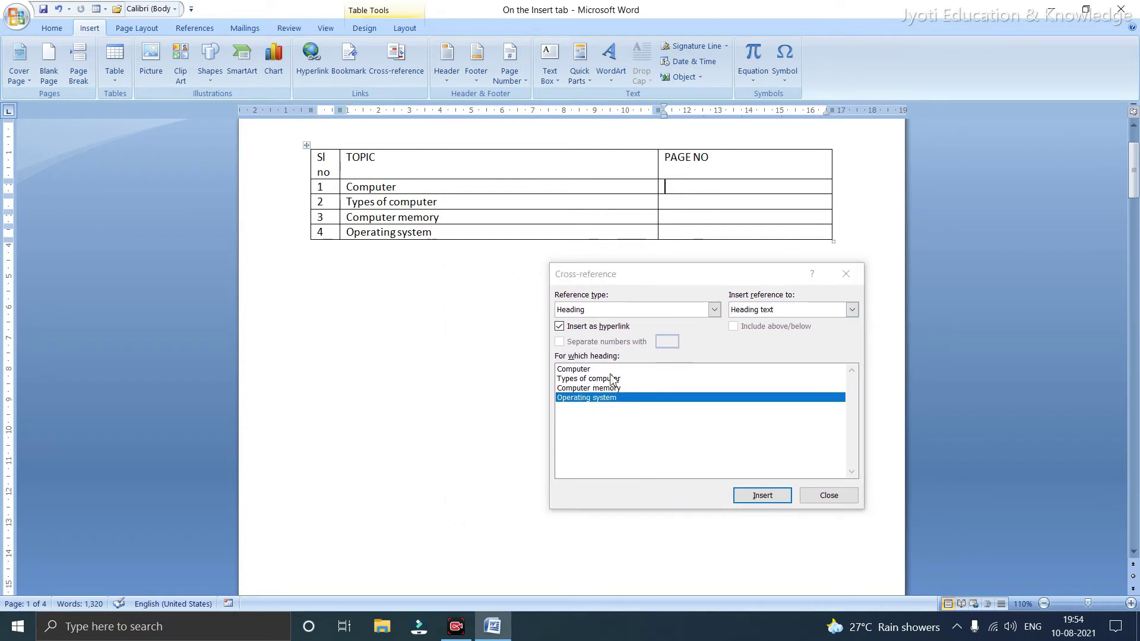
click(585, 370)
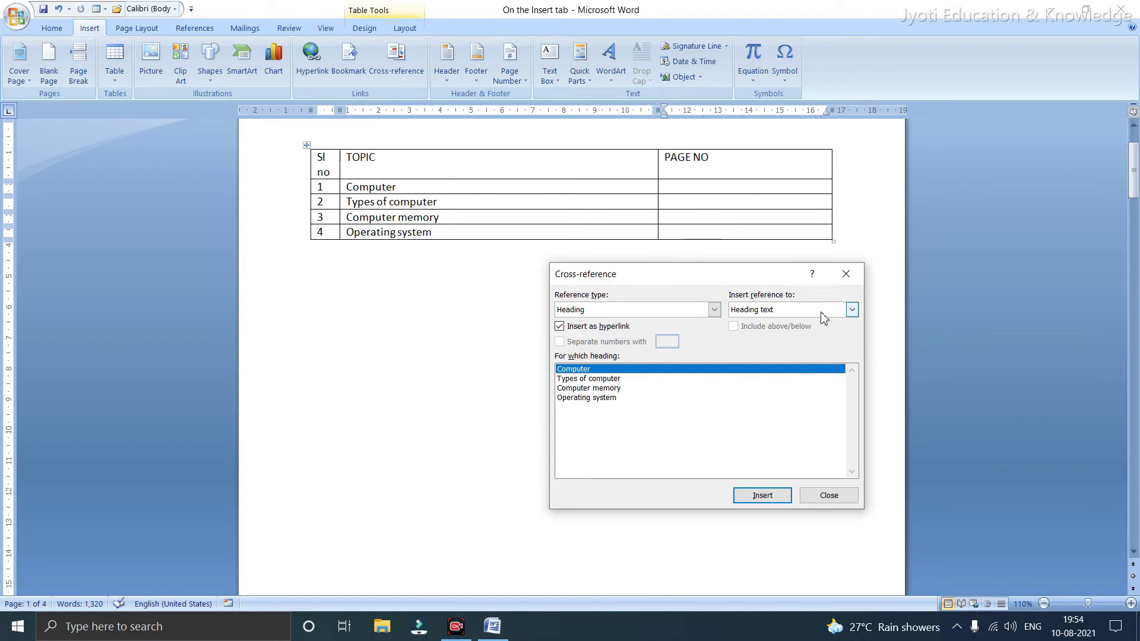
click(852, 310)
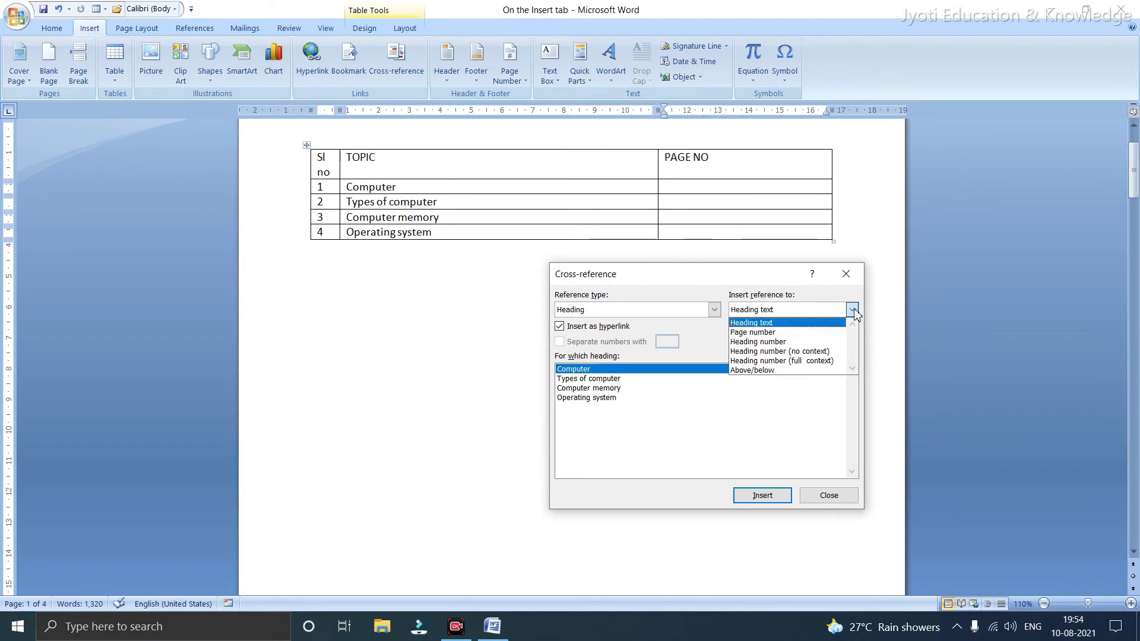
click(772, 333)
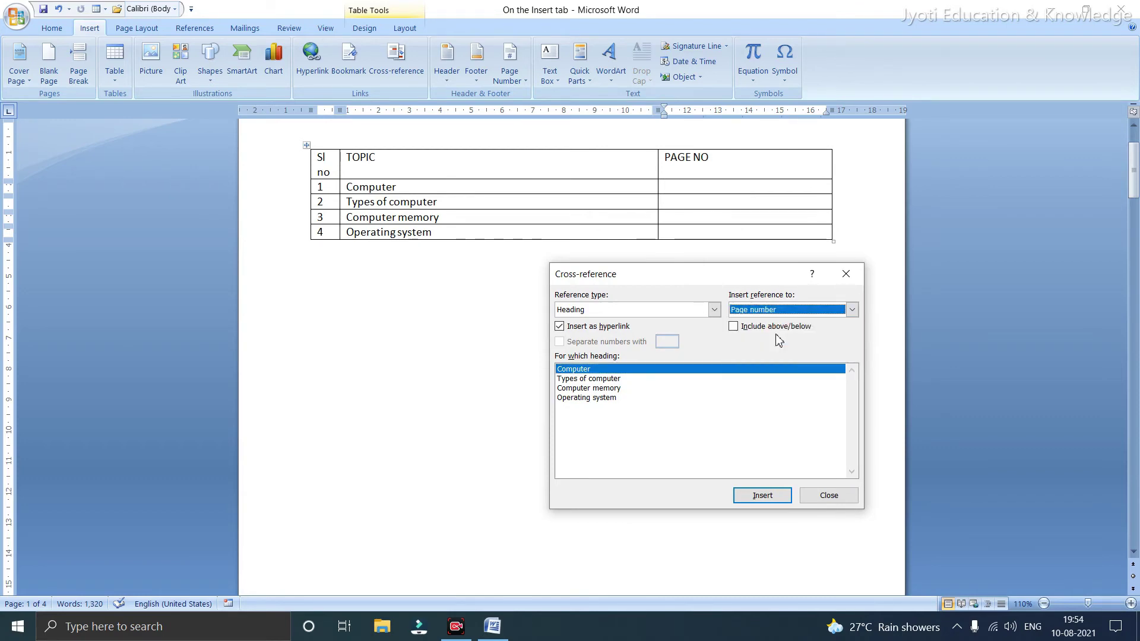
click(756, 494)
Insert page-number cross-references to "Types of computer", "Computer memory" and "Operating system" in the PAGE NO cells of rows 2 to 4
click(674, 207)
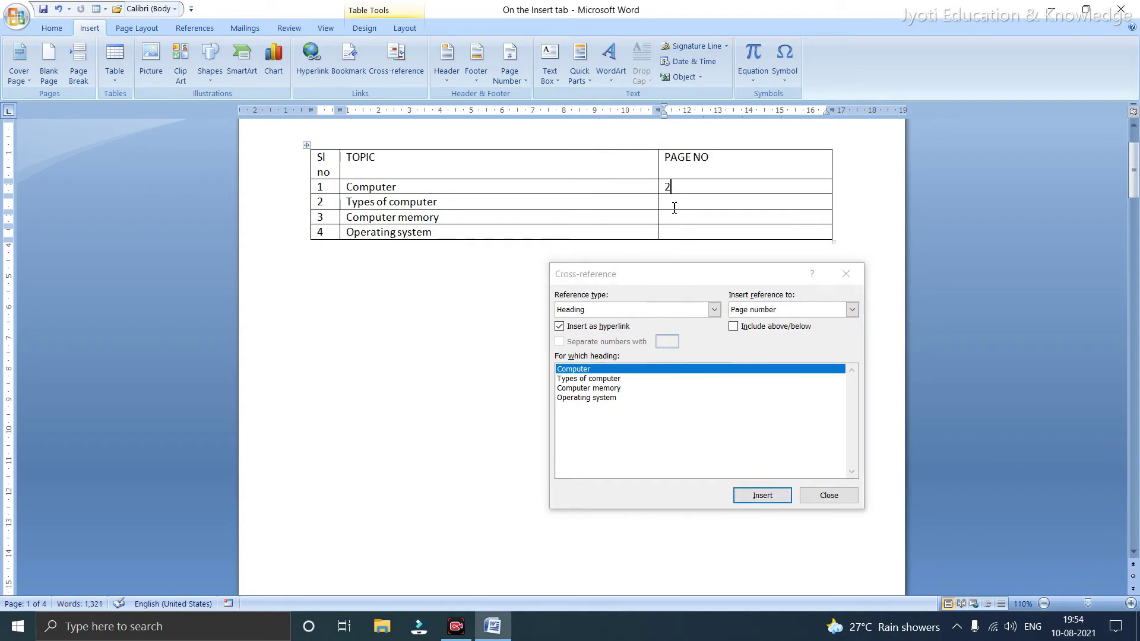
click(611, 378)
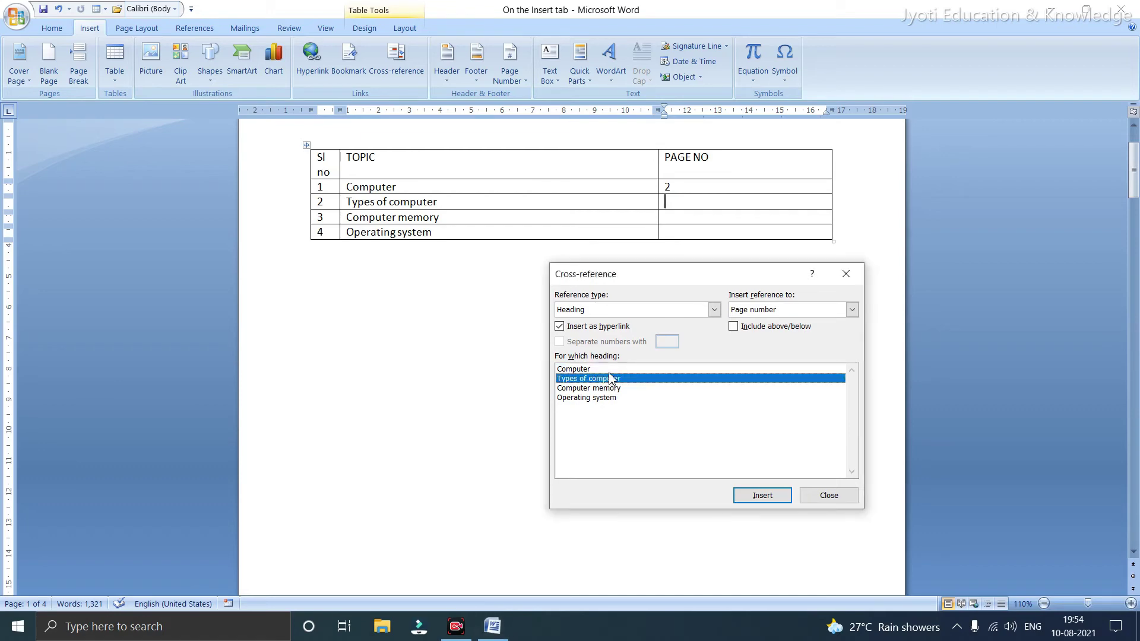
click(762, 495)
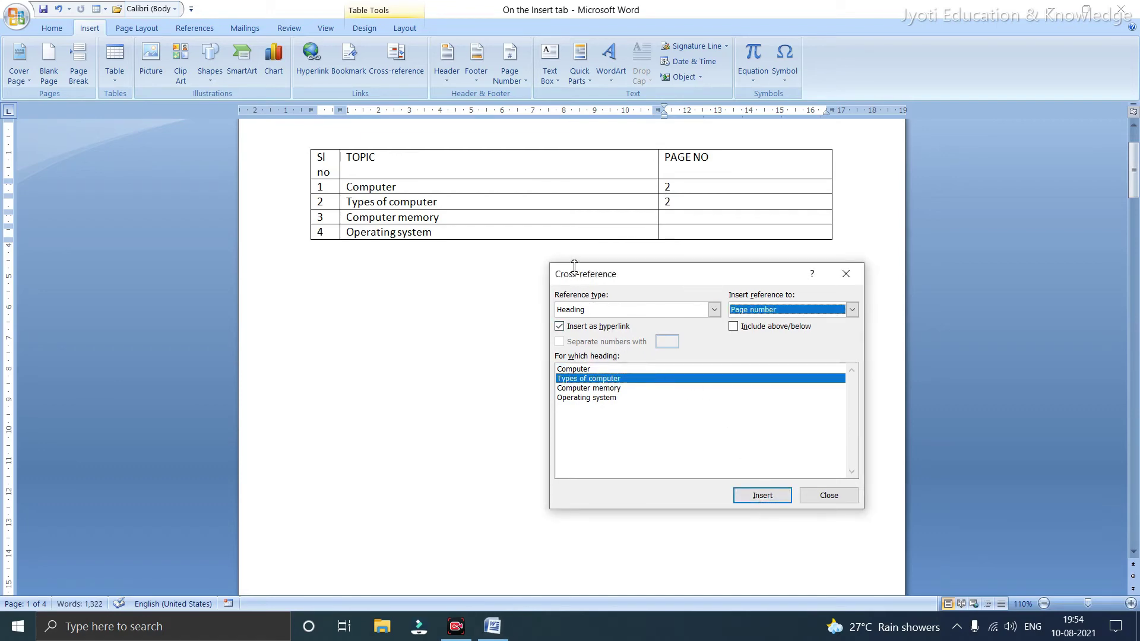
click(670, 218)
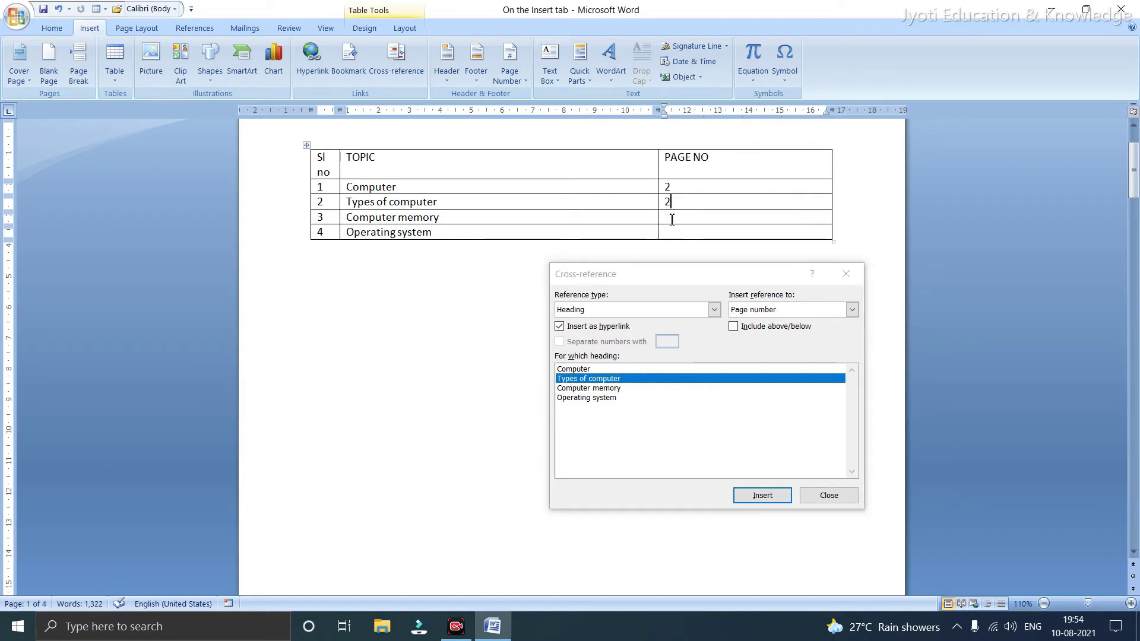
click(612, 388)
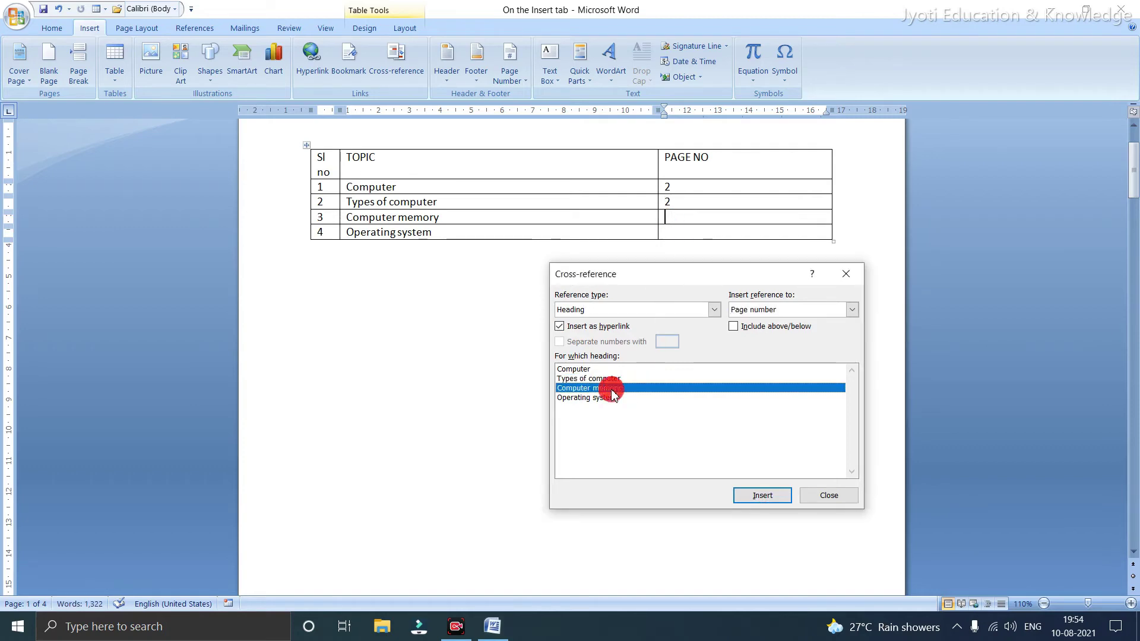
click(762, 496)
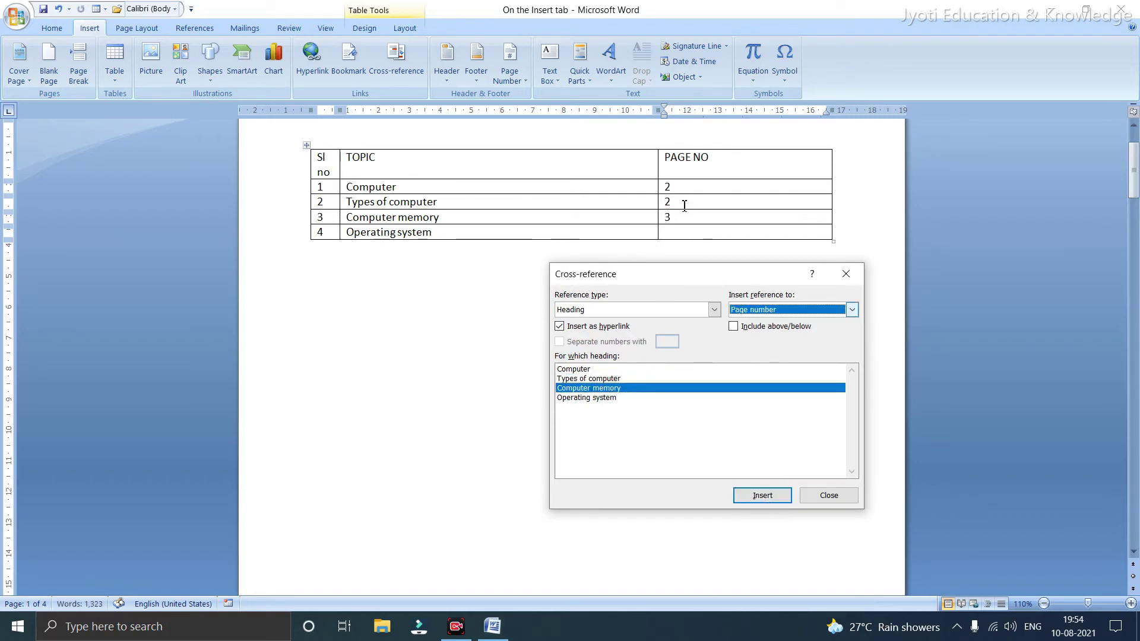
click(673, 221)
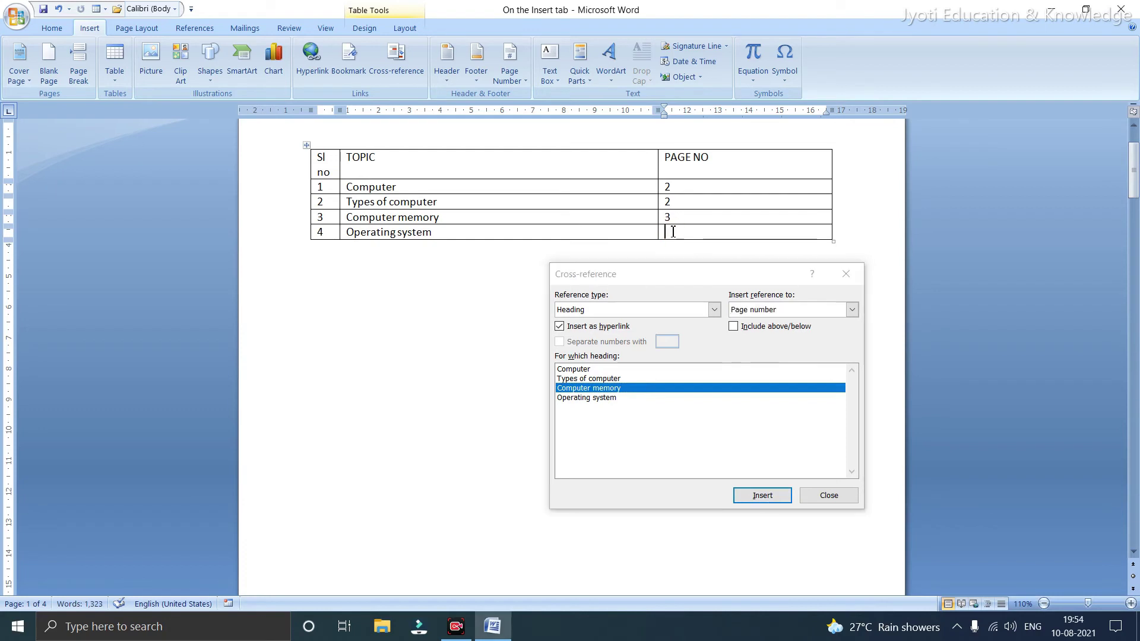
click(594, 398)
click(757, 500)
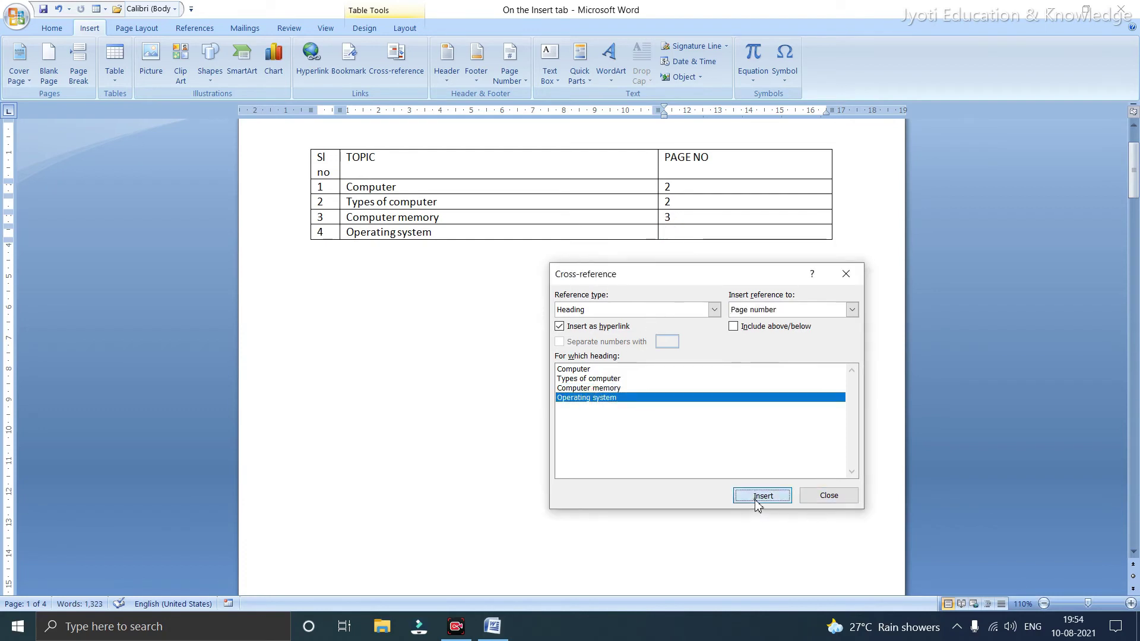
click(846, 275)
scroll(529, 384, up, 2)
click(434, 404)
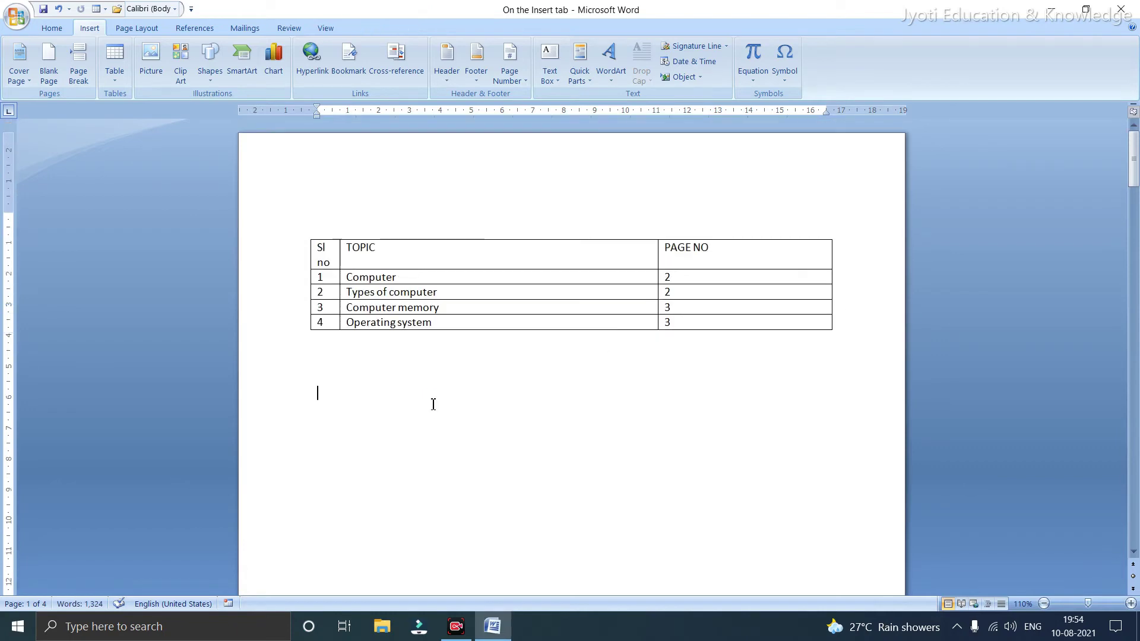
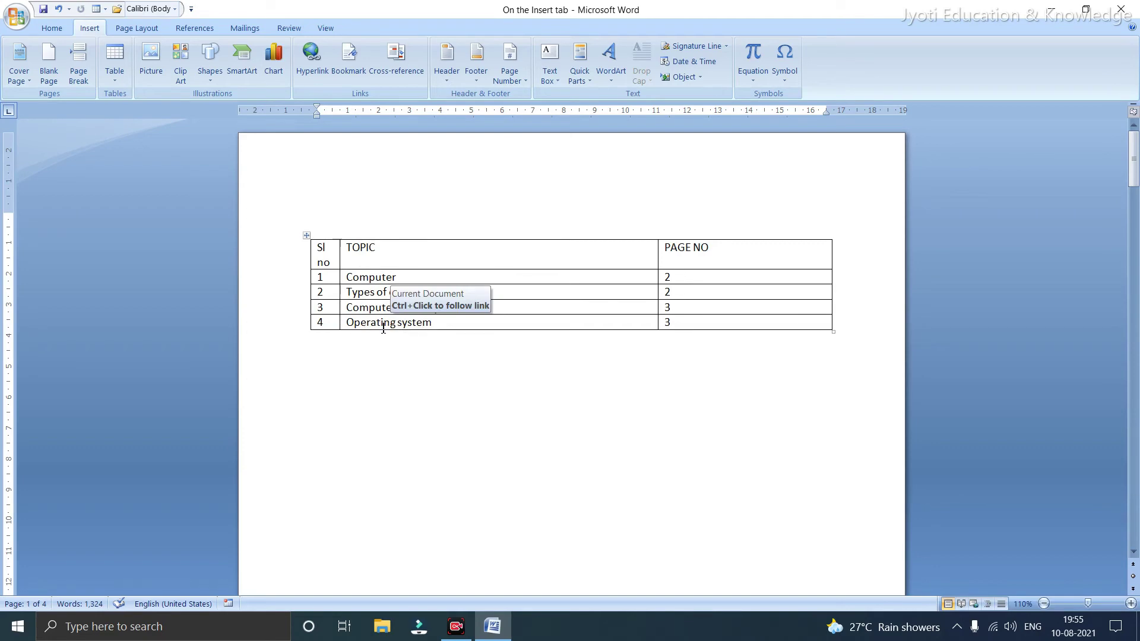
Follow the "Operating system" cross-reference link in the table's row 4 to test it
scroll(388, 330, down, 15)
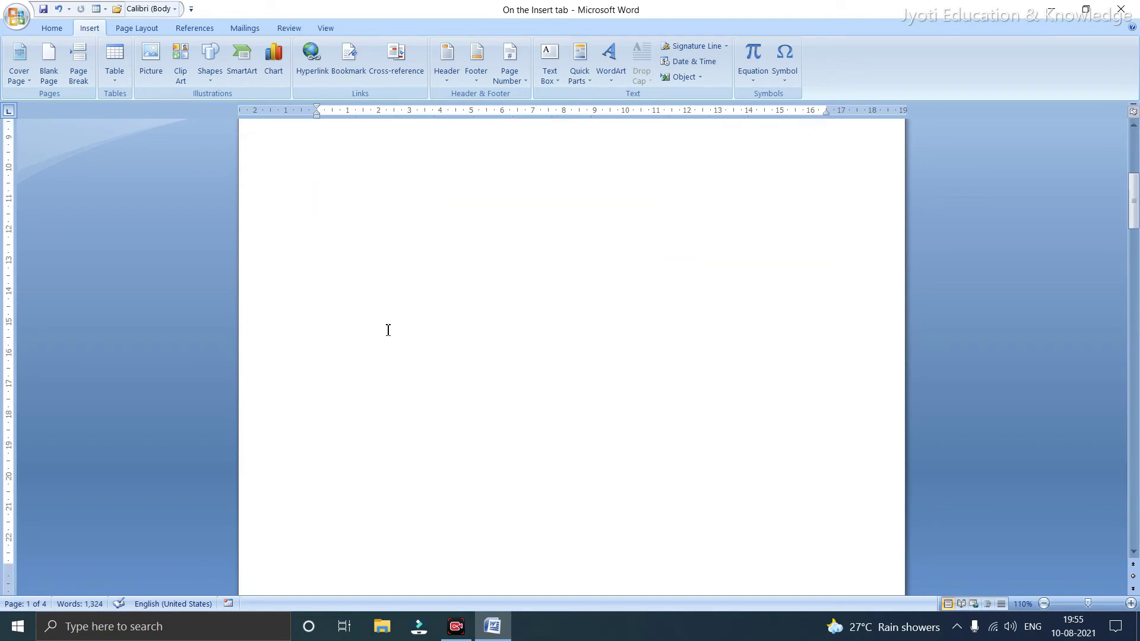
scroll(389, 325, down, 5)
scroll(391, 321, up, 20)
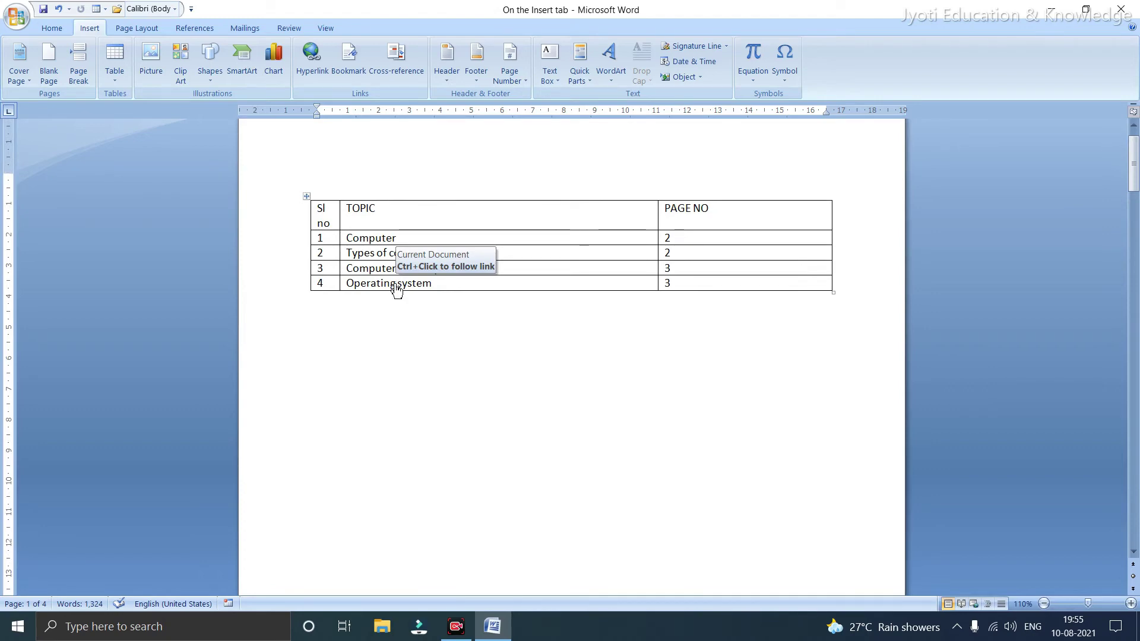
ctrl+click(395, 286)
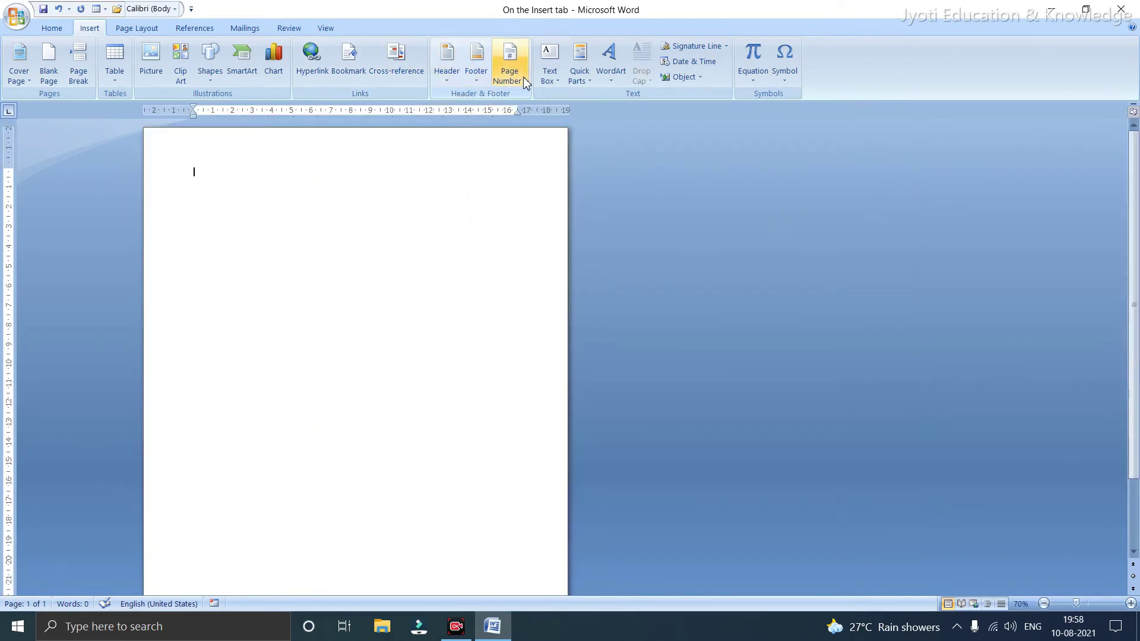
Insert the Alphabet header with the document title "JYOTI EDUACTION & KNOWLEDGE" and return to the document body
click(445, 77)
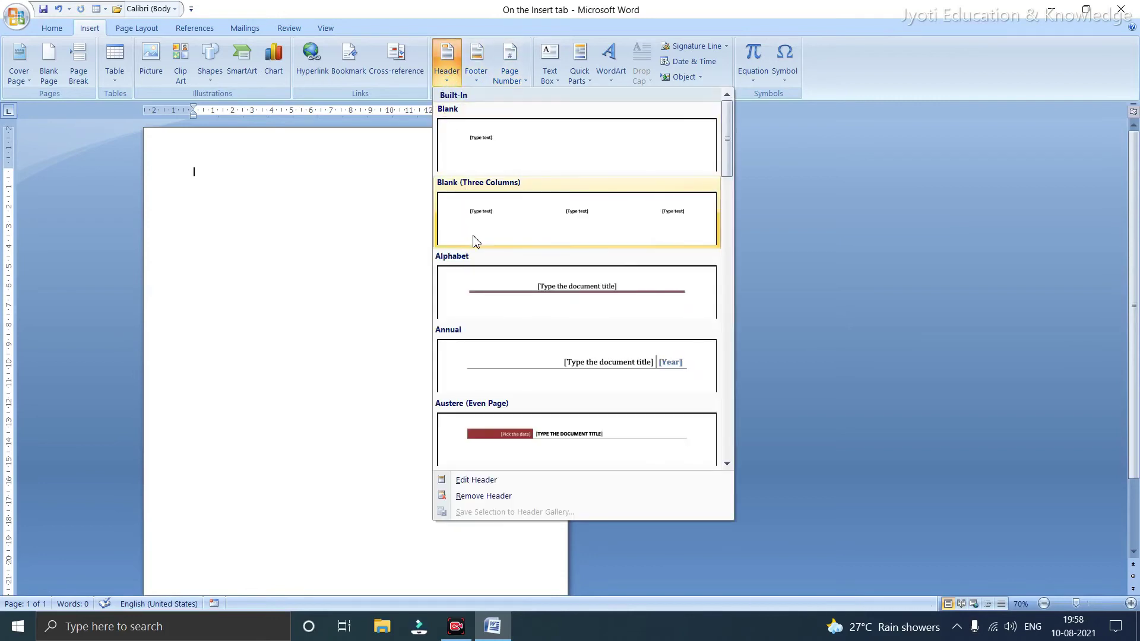
click(525, 291)
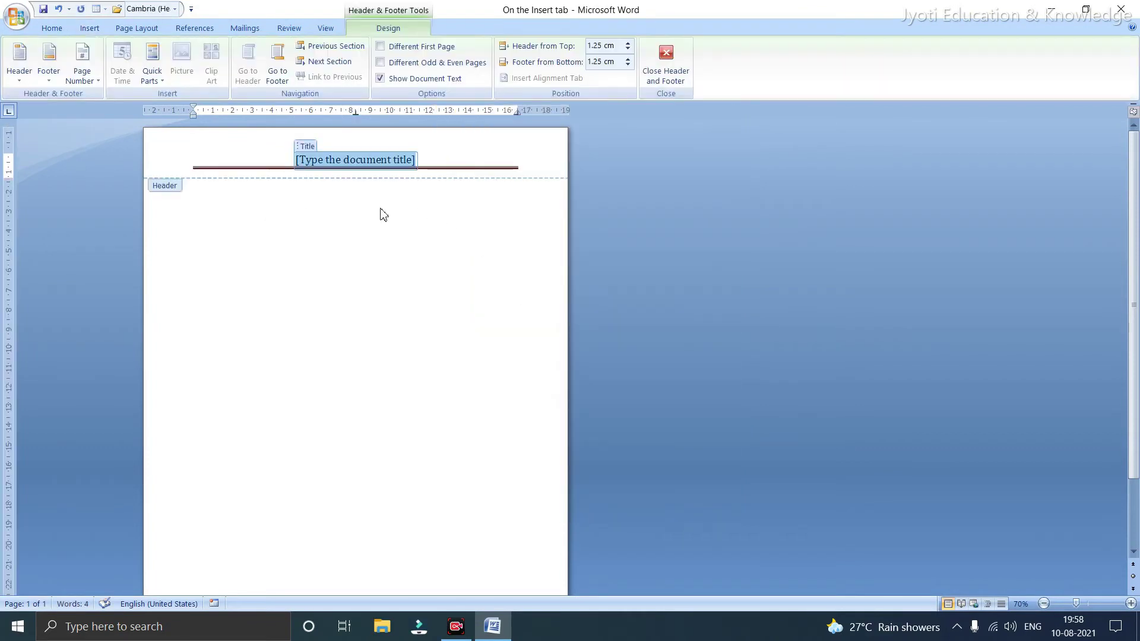
click(356, 165)
text(JYOTI E)
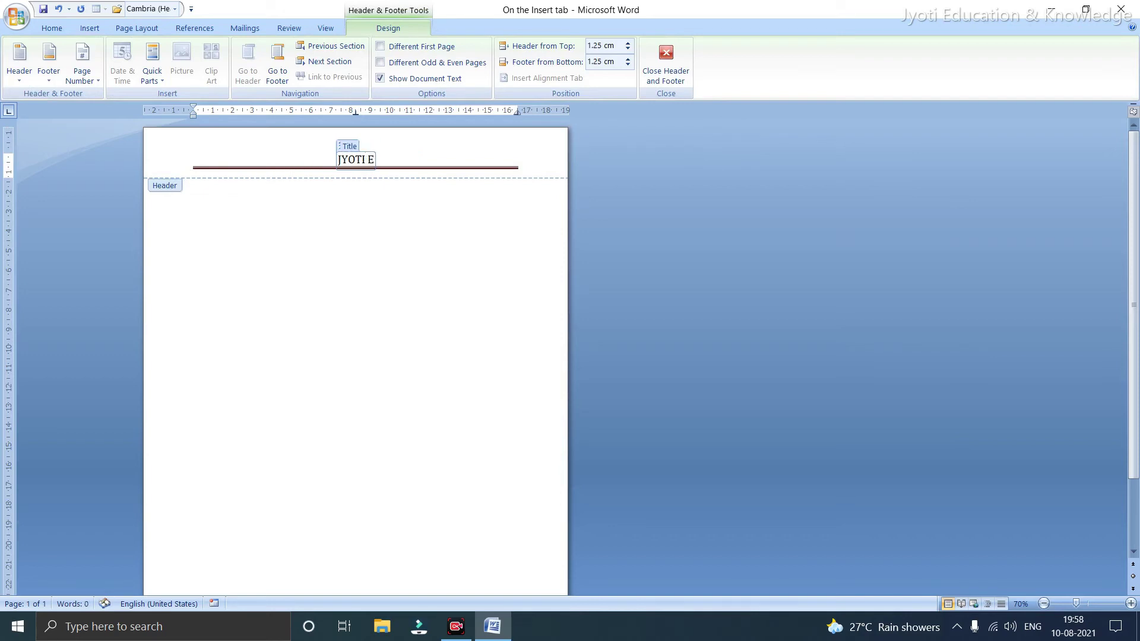
text(DUACTION)
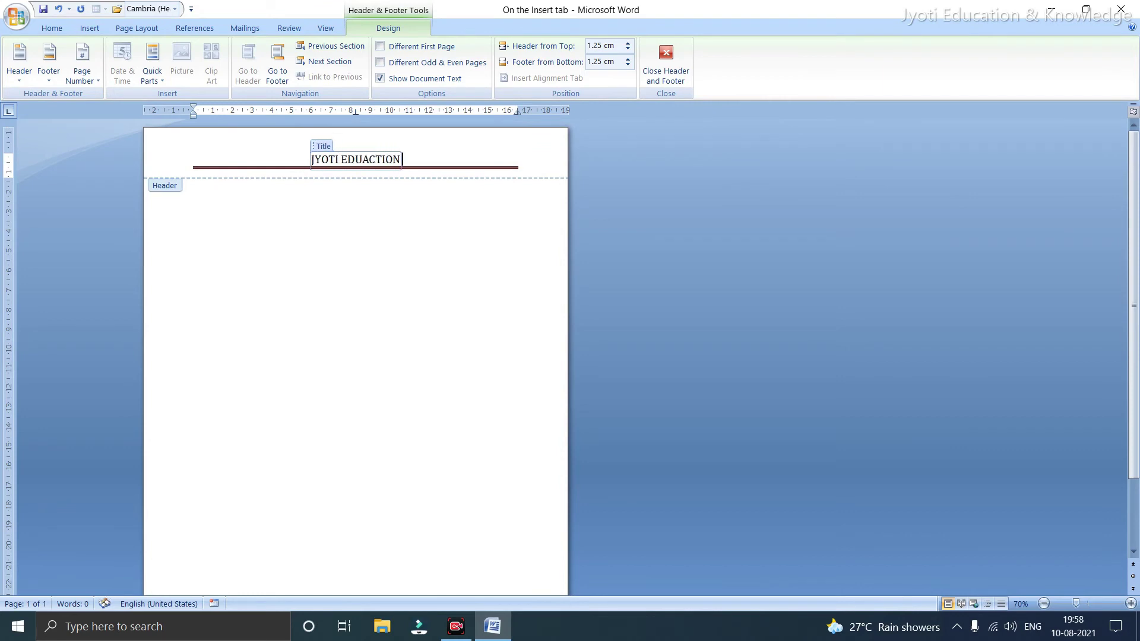
text( &)
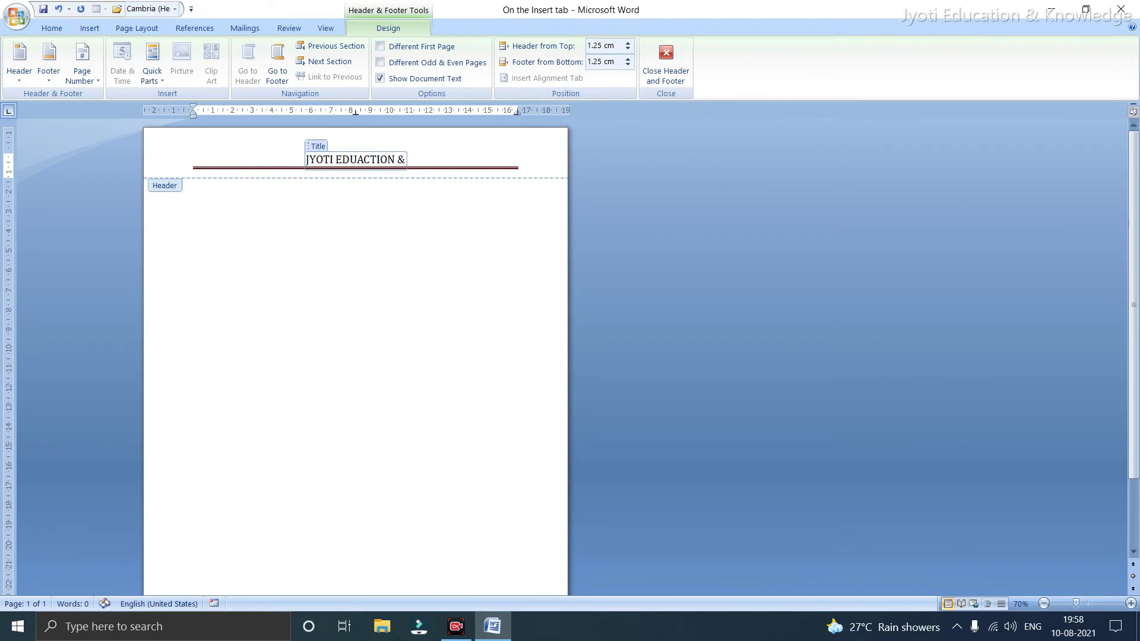
text( KNOWL)
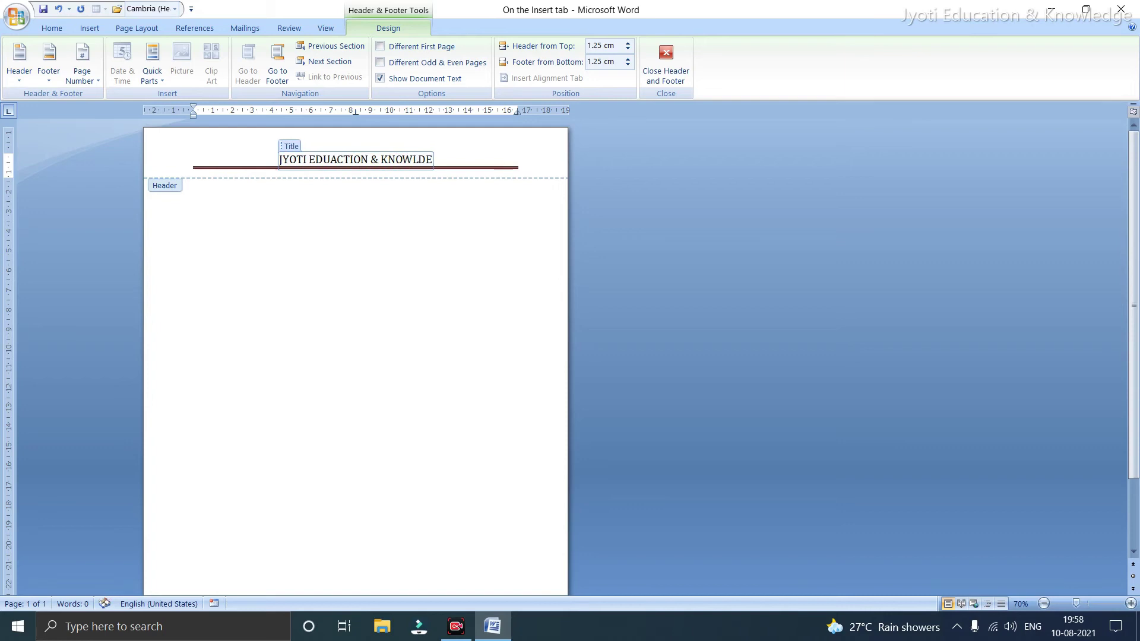
text(EDGE)
click(273, 255)
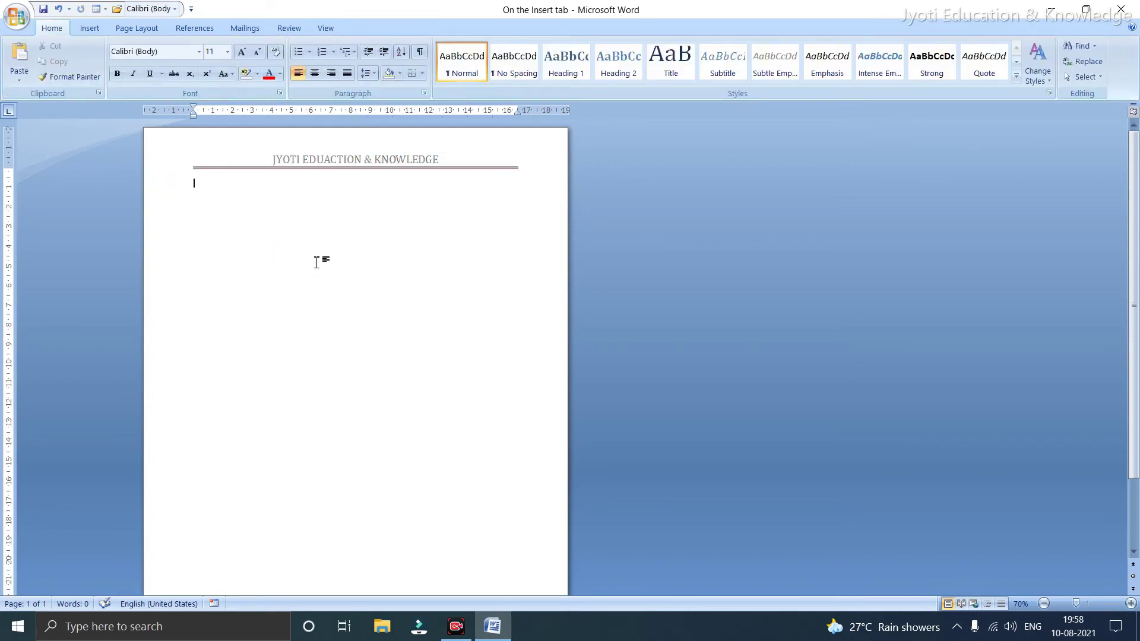
scroll(382, 241, down, 2)
scroll(382, 241, up, 2)
Insert a page break after the first page to add a second page
click(86, 29)
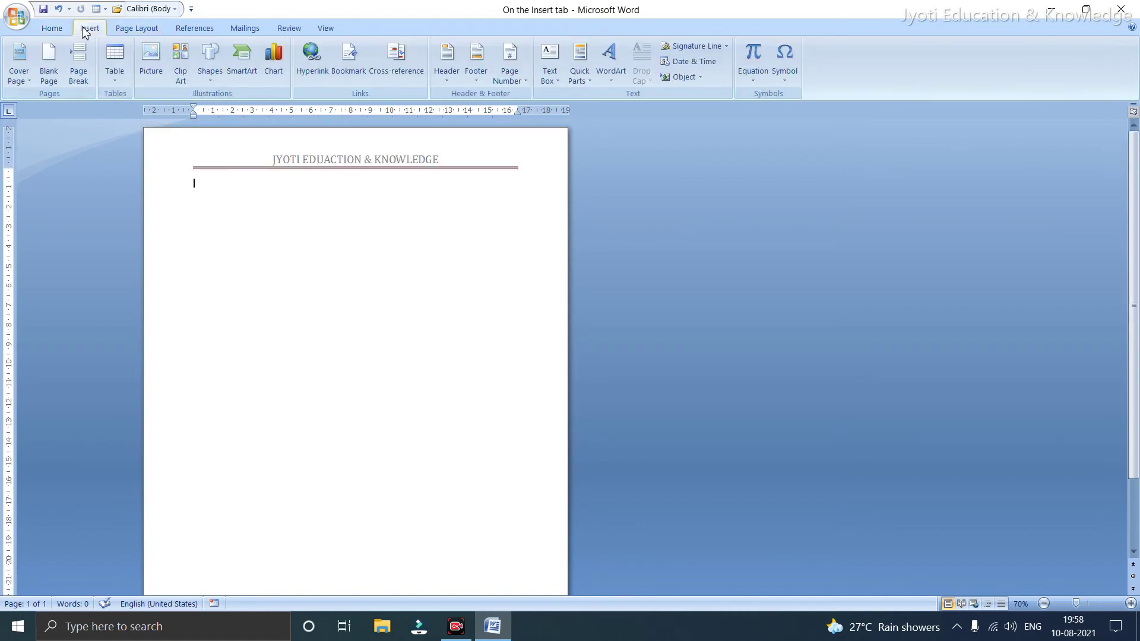
click(78, 70)
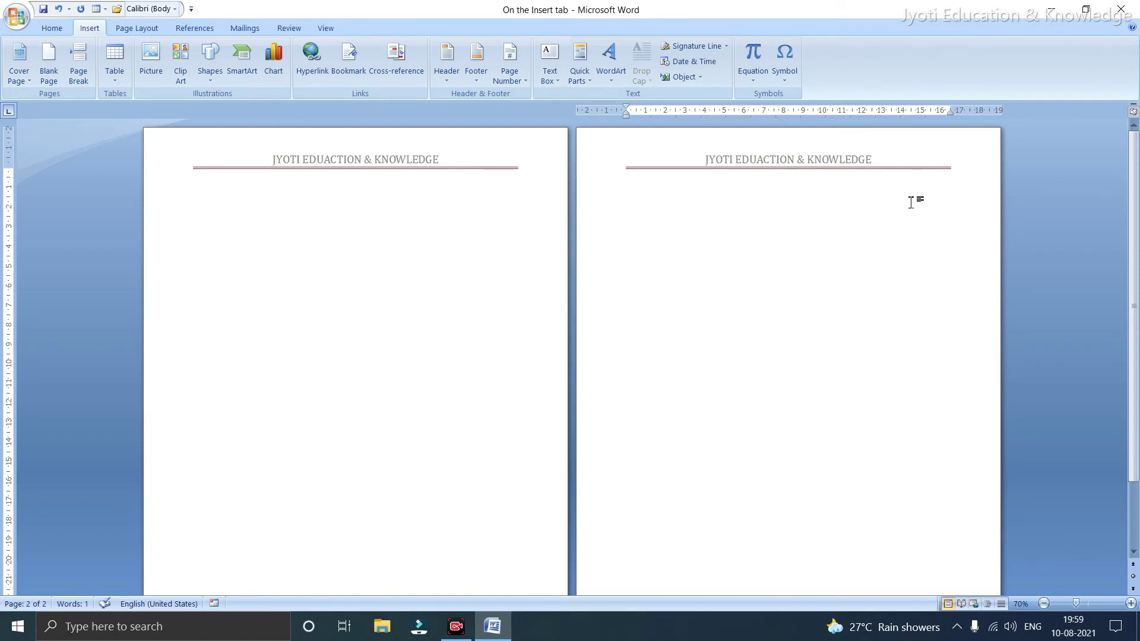
scroll(911, 203, down, 2)
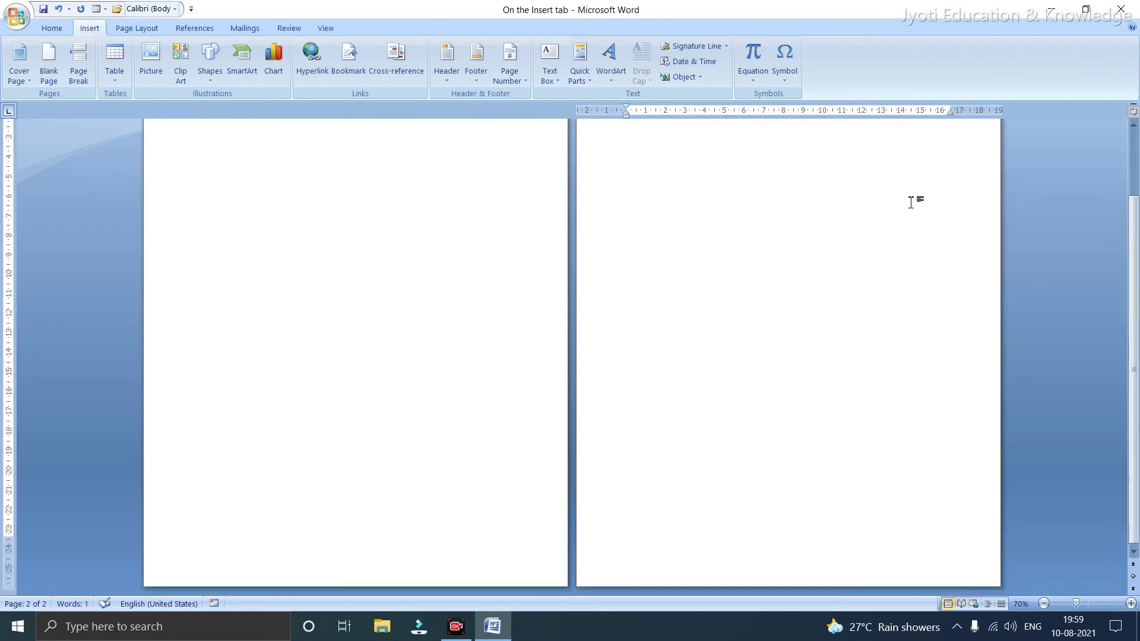
scroll(911, 202, up, 2)
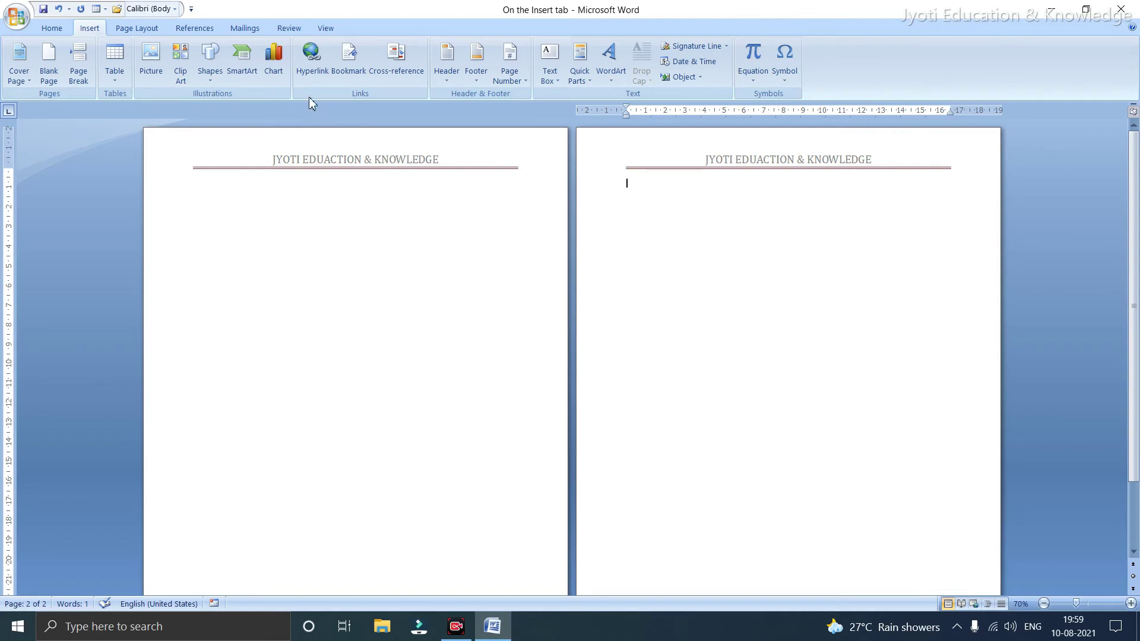
Insert the Alphabet footer with the text "JYOTI EDUCATION" in its placeholder and return to the document body
click(477, 66)
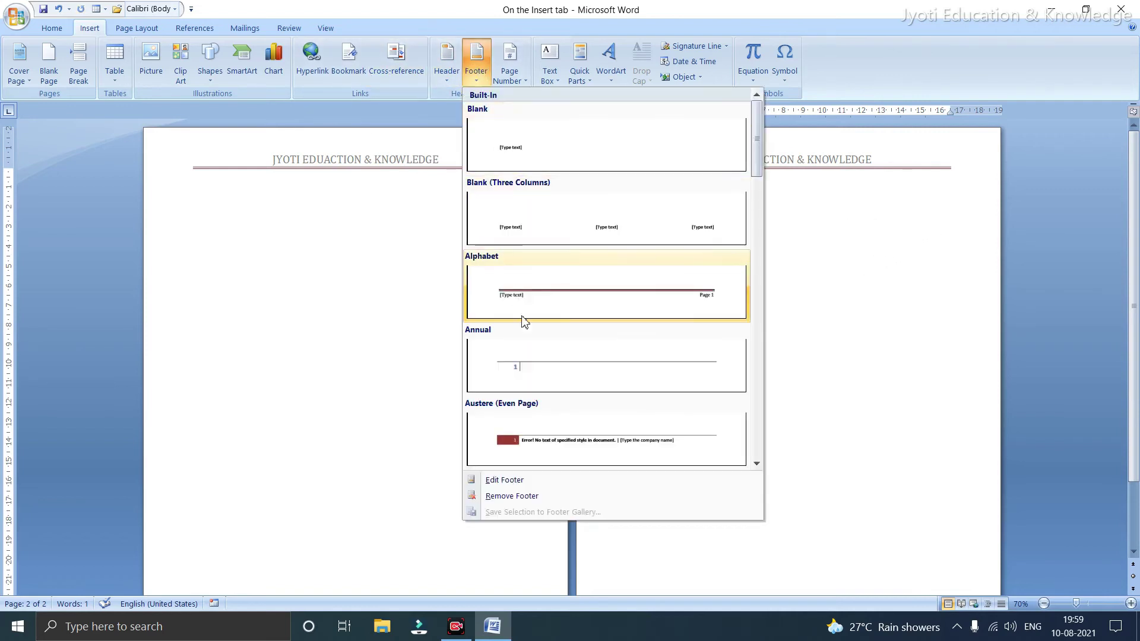
click(560, 306)
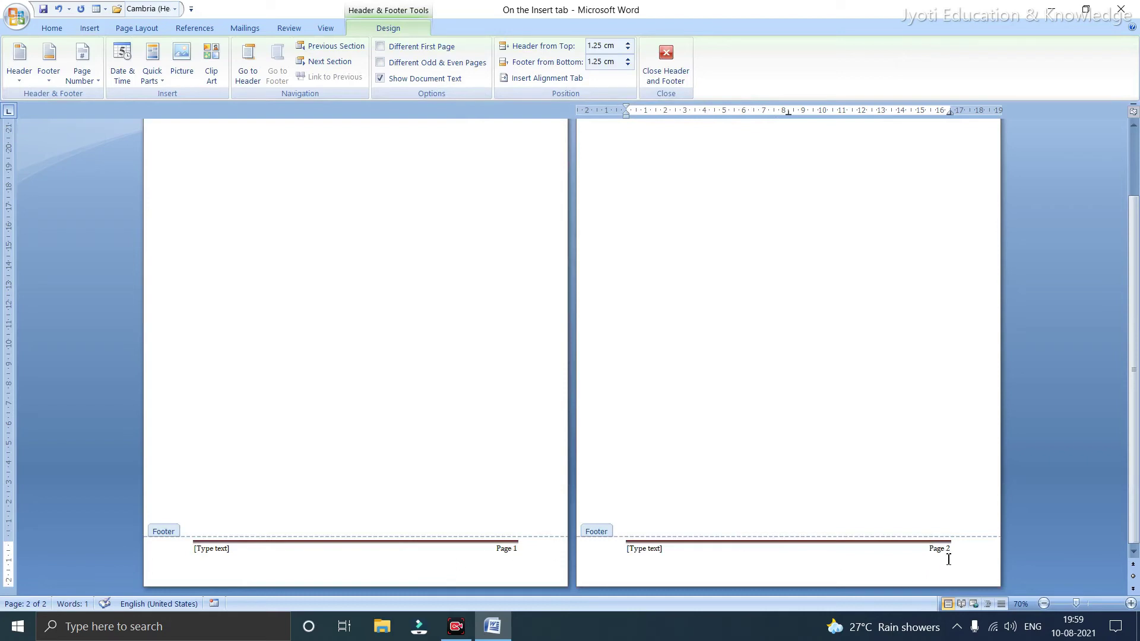
click(212, 550)
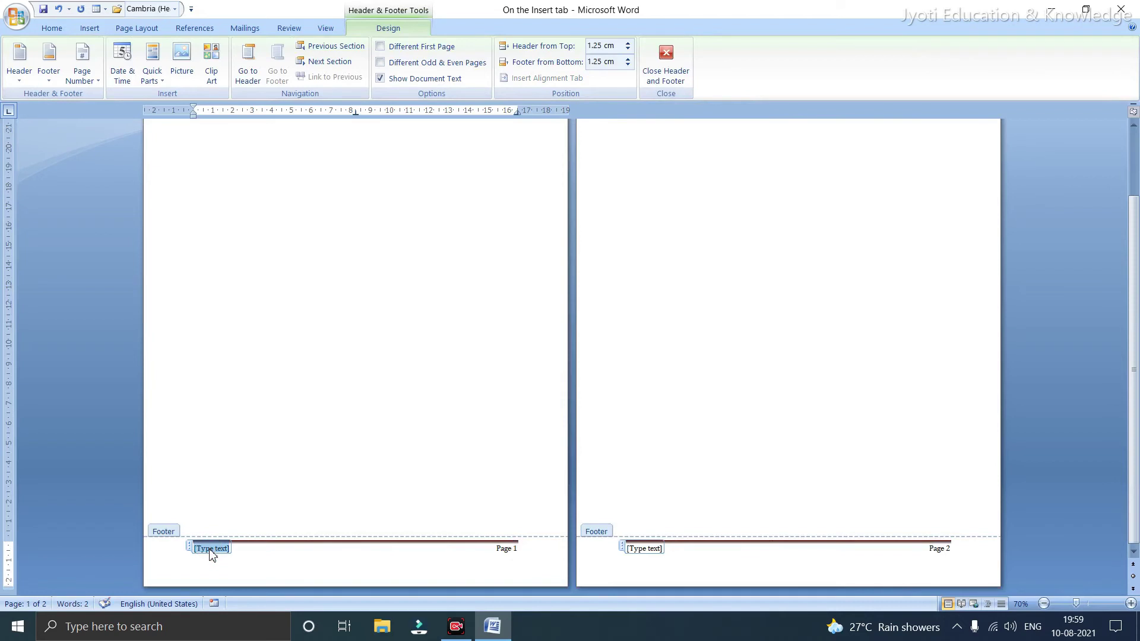
text(J)
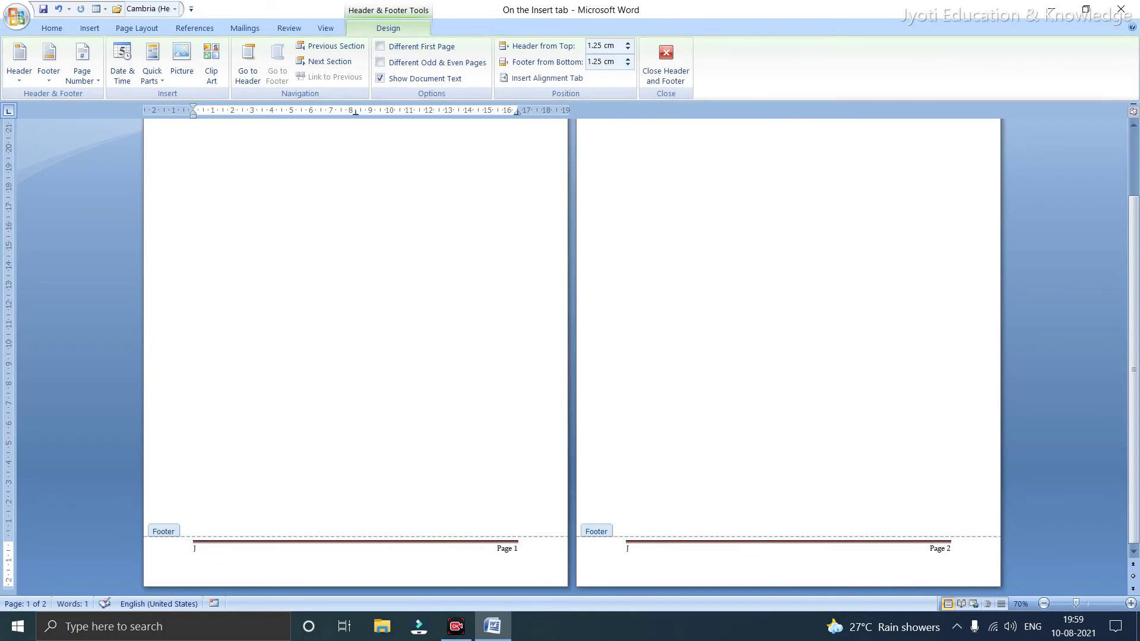
text(YOTI EDUCATION)
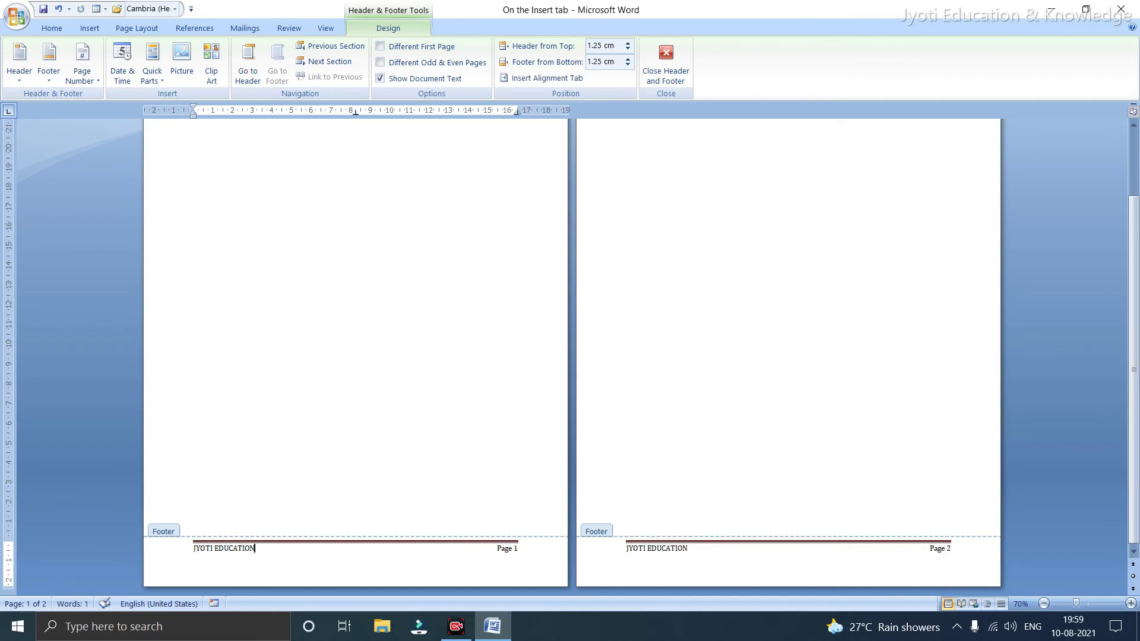
double_click(565, 428)
scroll(611, 436, up, 2)
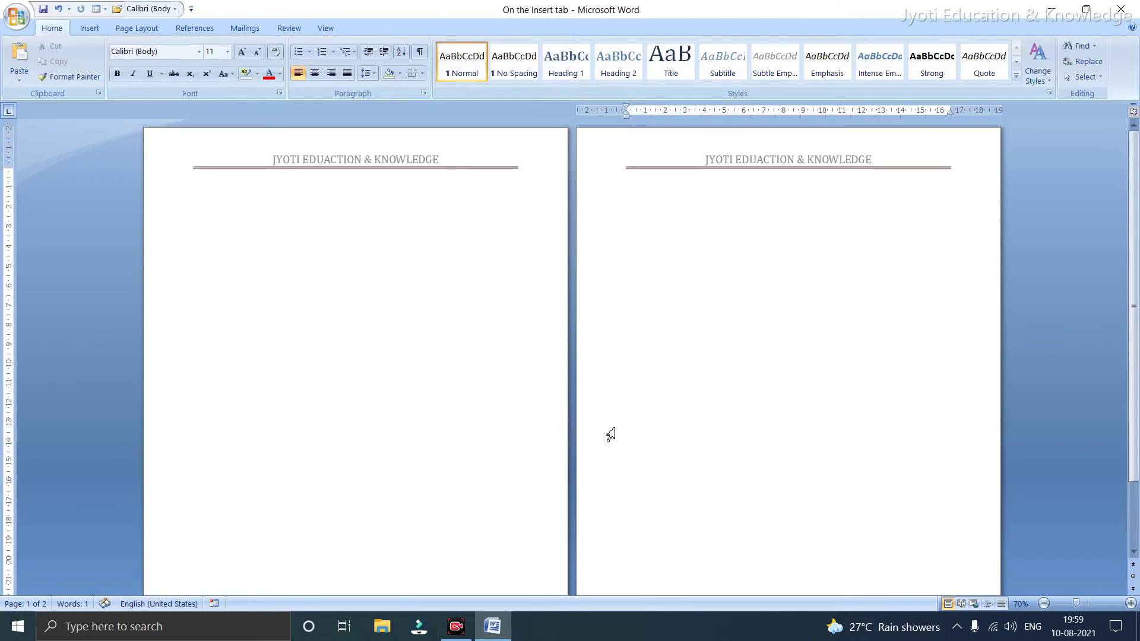
scroll(608, 435, down, 2)
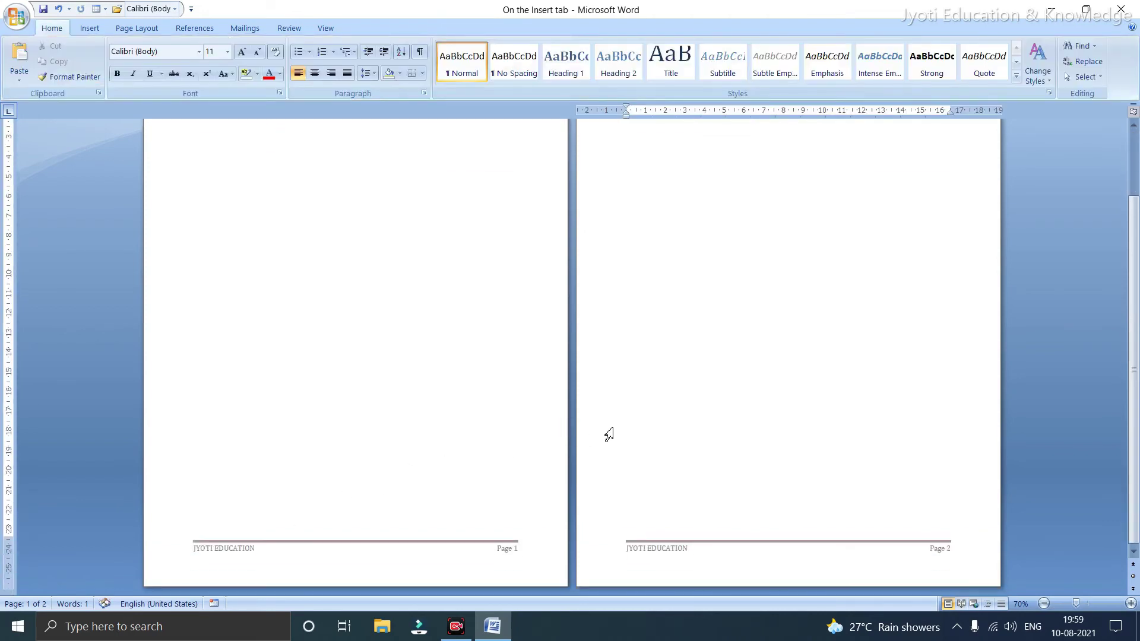
scroll(987, 472, up, 1)
Insert a page break on page 2 to add a third page, and check its header and footer
click(988, 472)
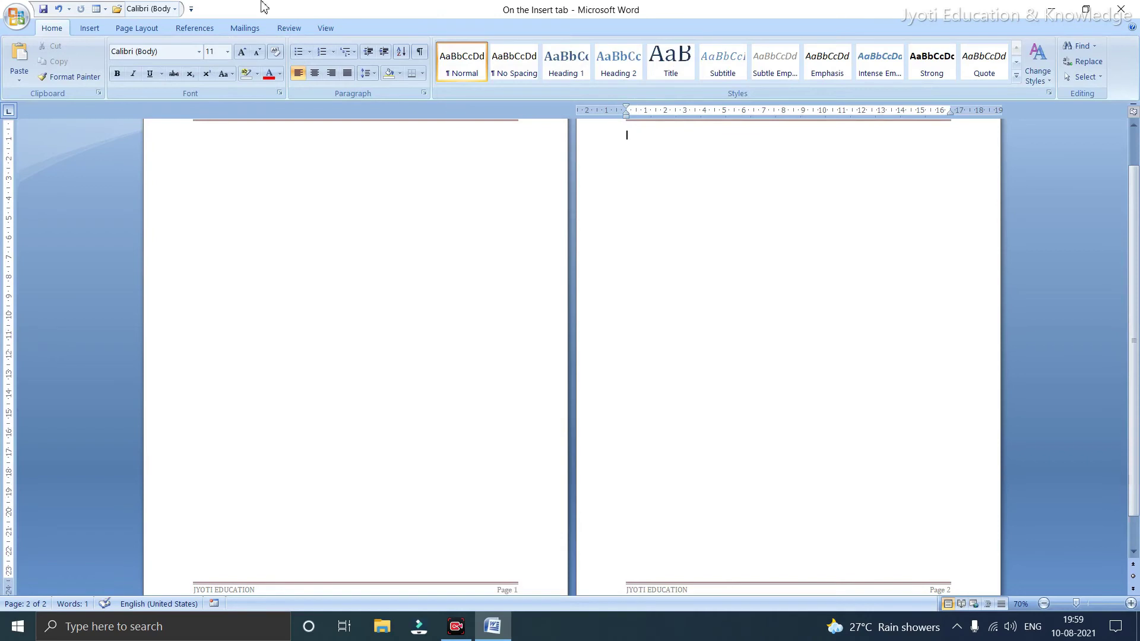
click(88, 31)
click(79, 71)
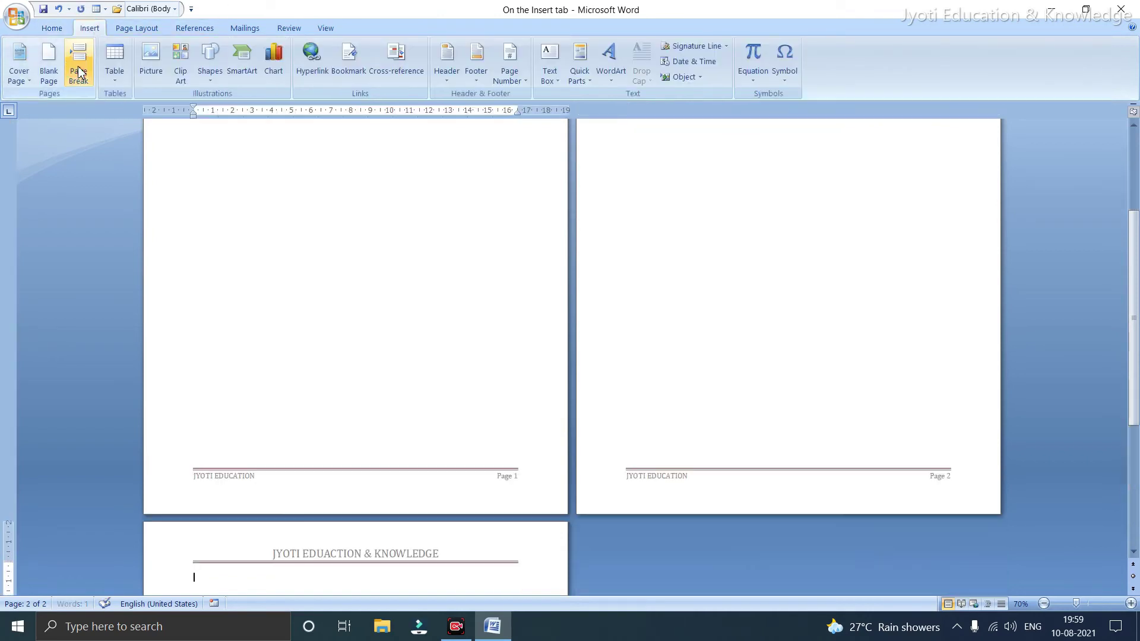
scroll(492, 257, down, 5)
scroll(484, 318, down, 2)
scroll(483, 319, up, 10)
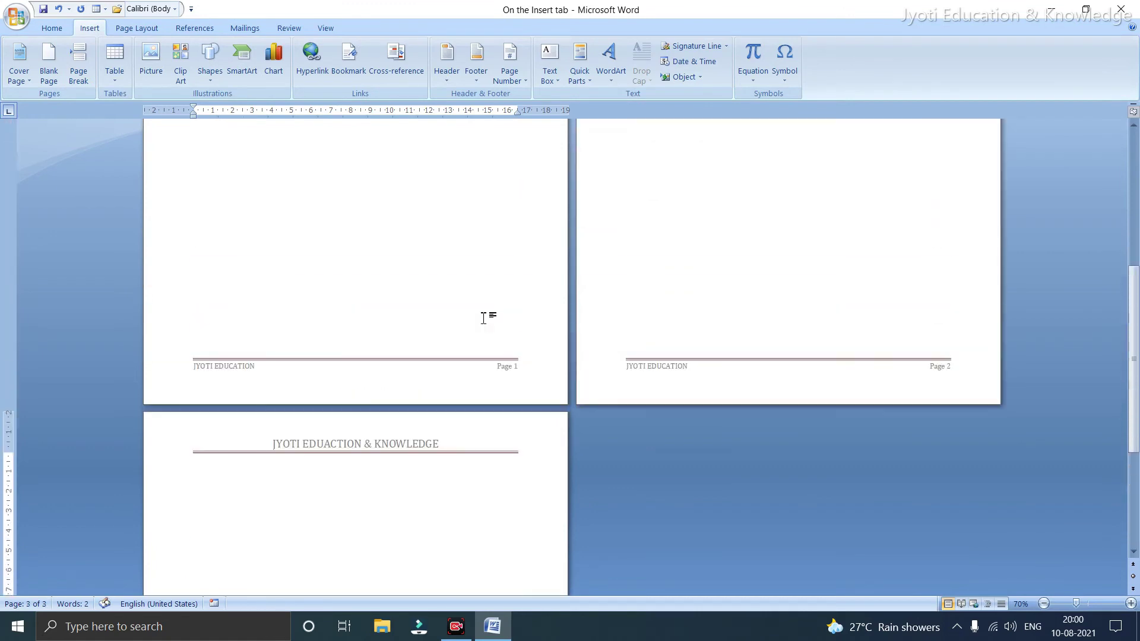
click(509, 76)
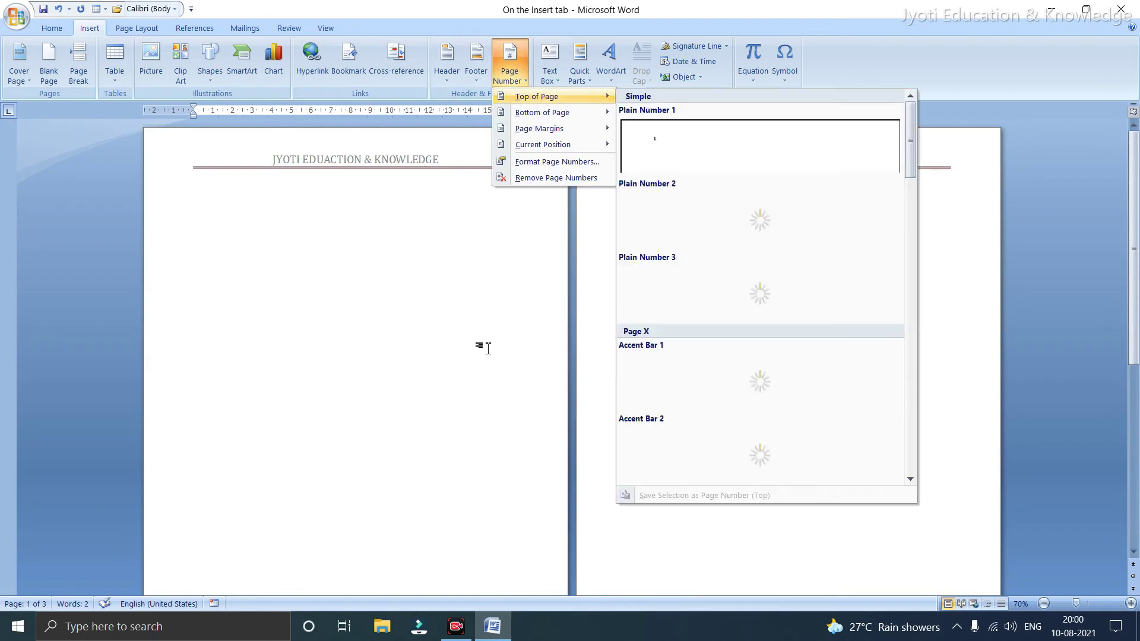
click(466, 305)
scroll(437, 316, down, 5)
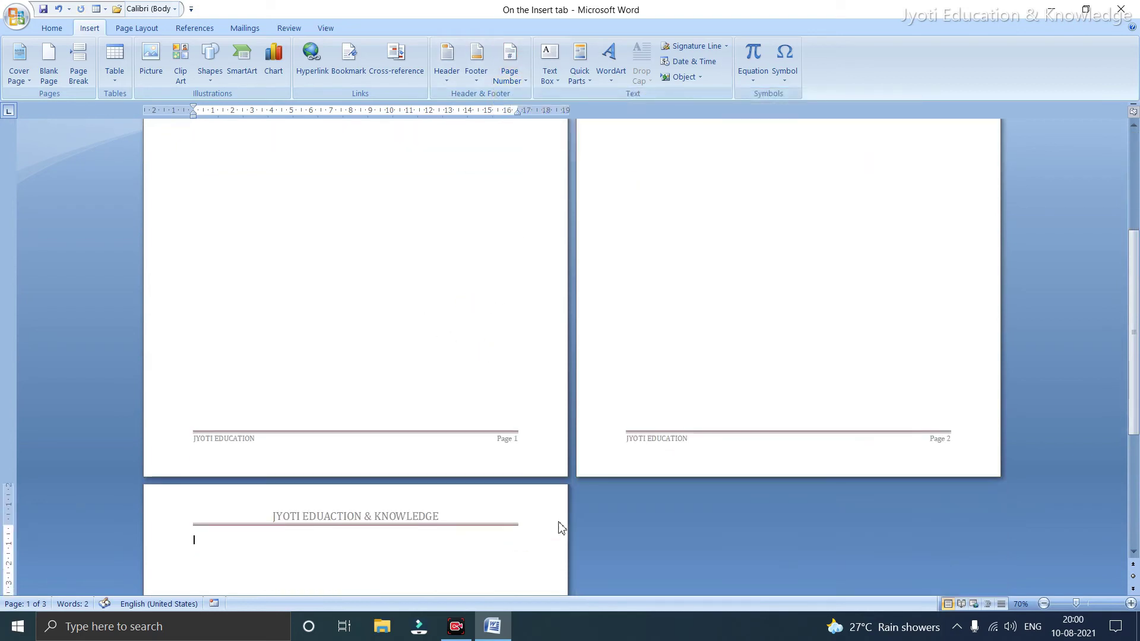
scroll(485, 332, up, 1)
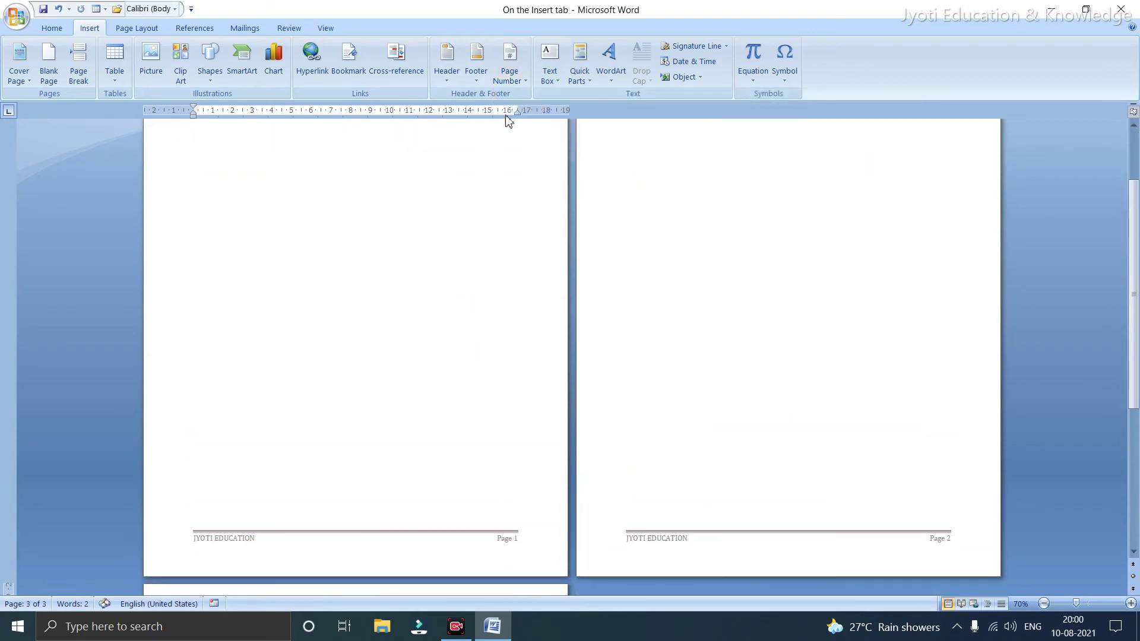
Insert an Accent Bar 1 page number at the top of the pages and return to the document body
click(515, 78)
mouse_move(563, 98)
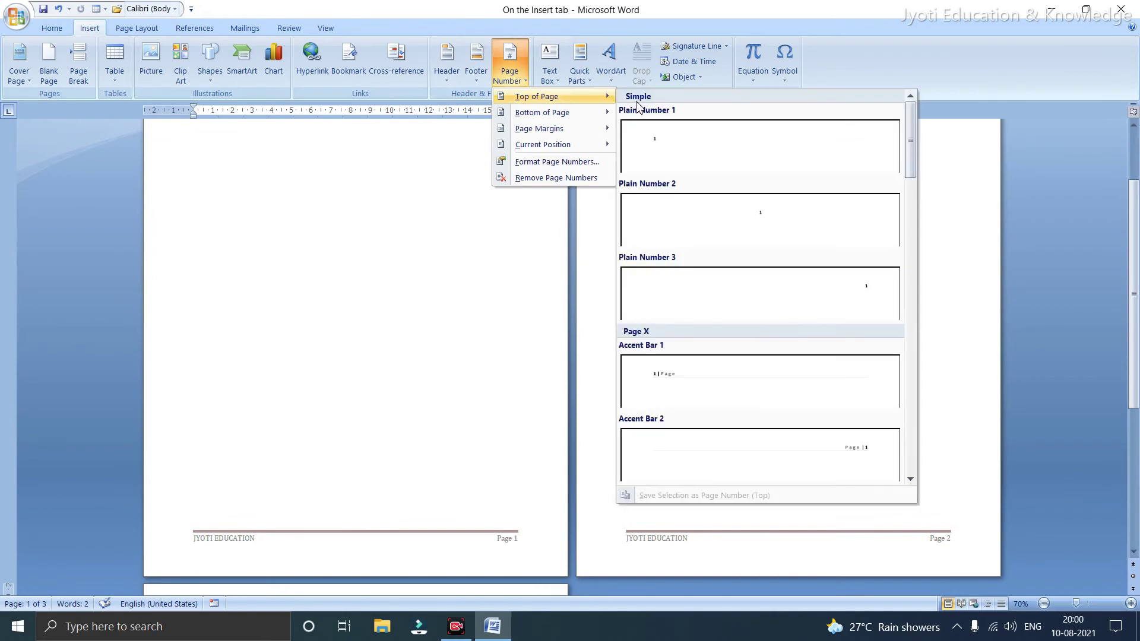
scroll(721, 319, down, 3)
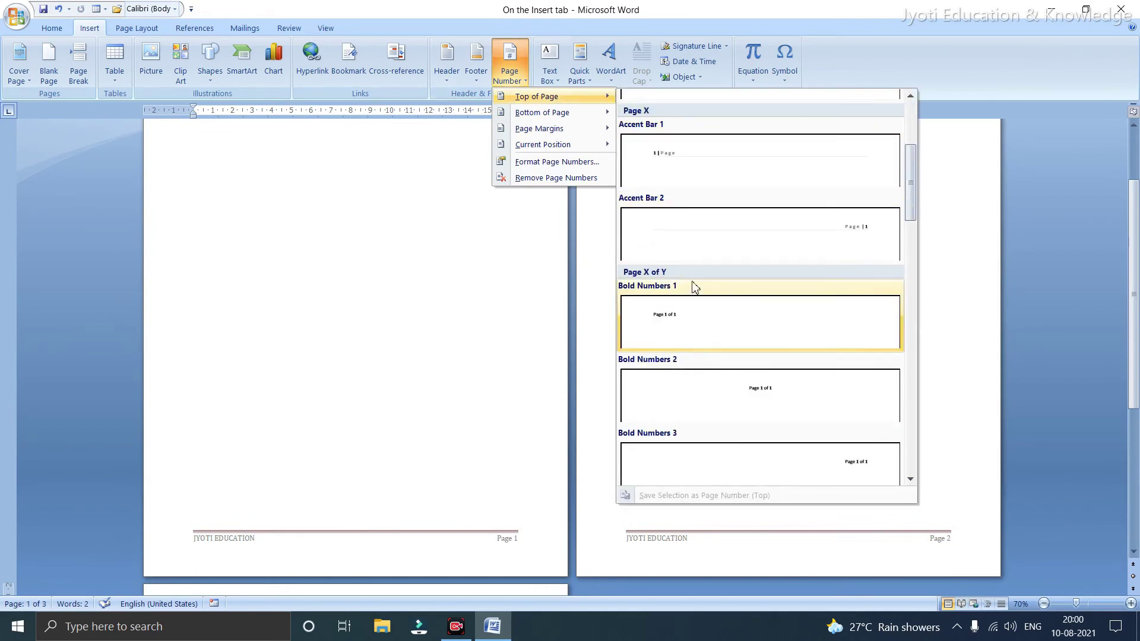
scroll(695, 309, down, 6)
scroll(705, 321, up, 9)
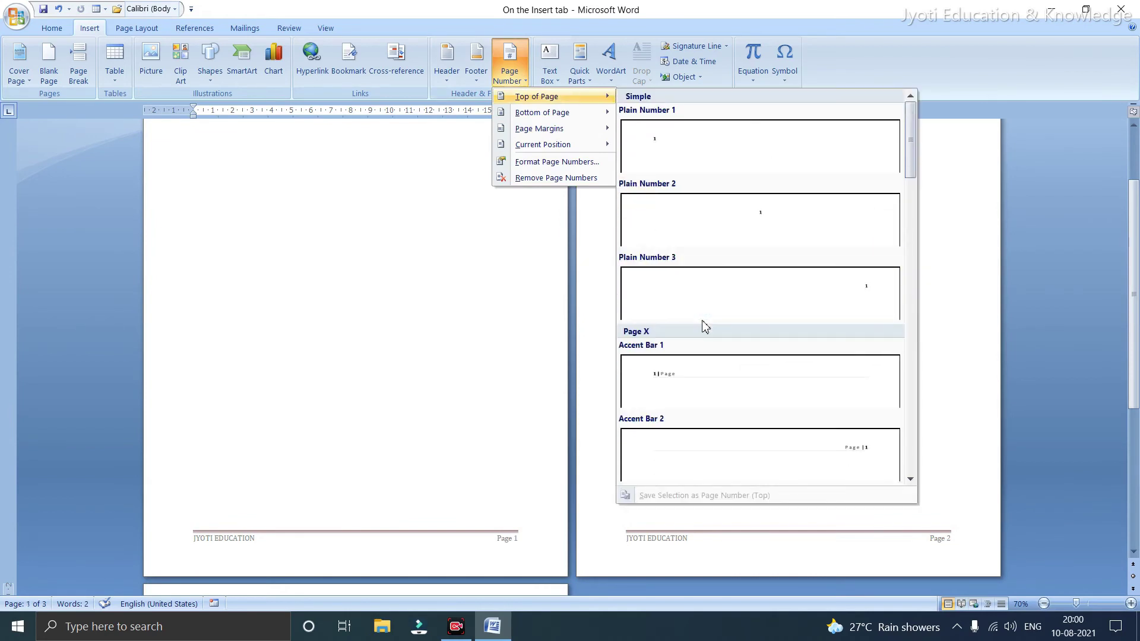
click(677, 371)
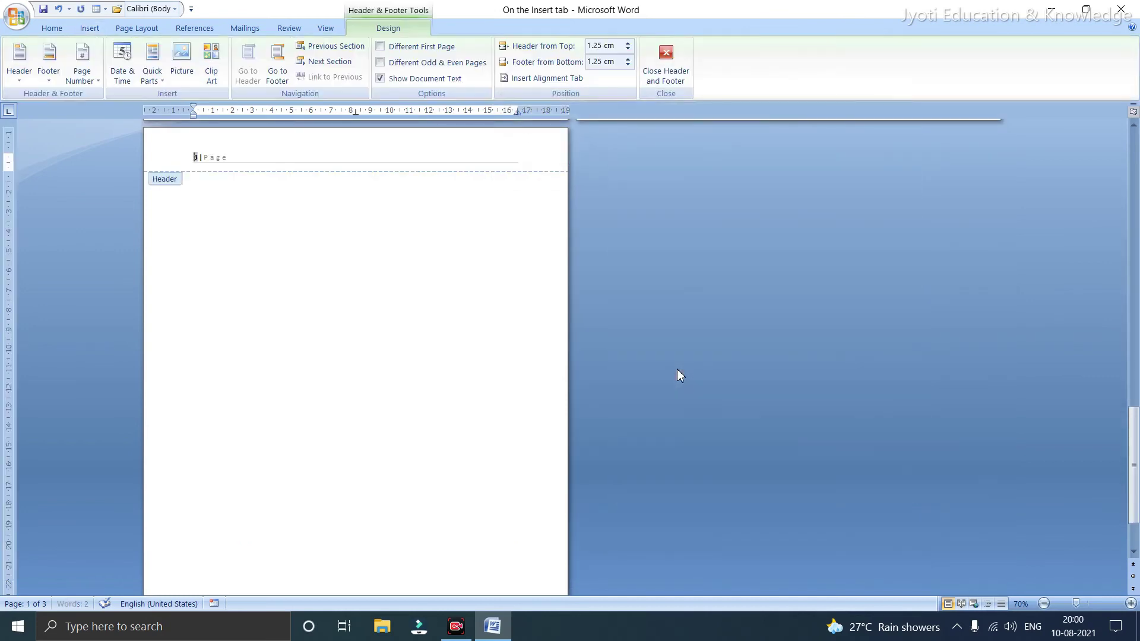
double_click(317, 244)
scroll(321, 326, up, 5)
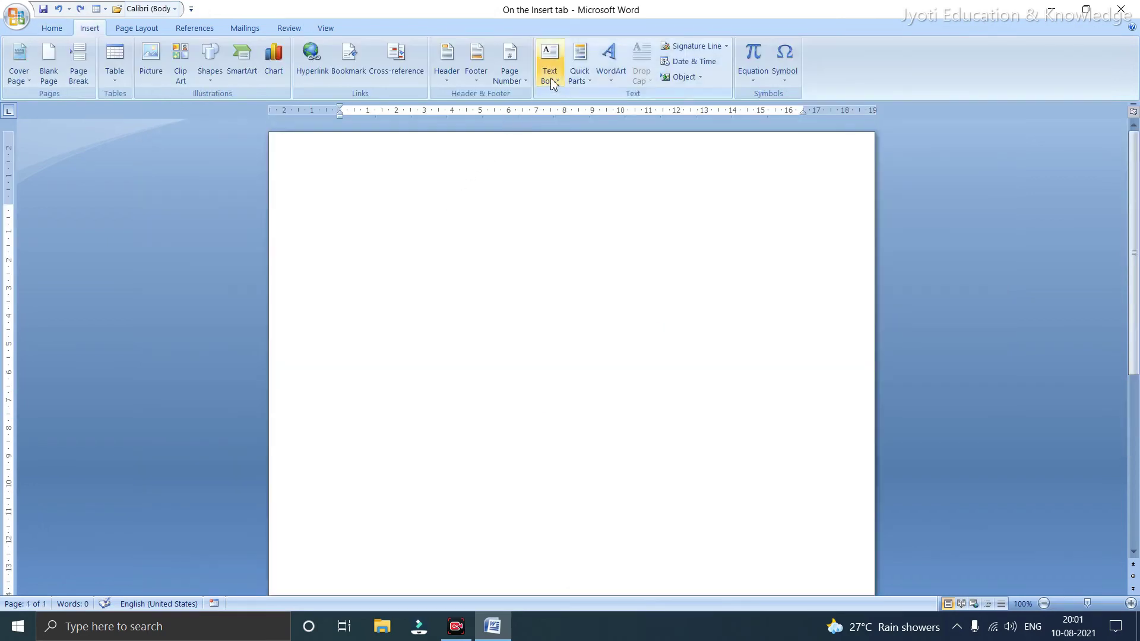
Insert a Simple Text Box on the blank page and move it to the page's upper-right corner
click(210, 62)
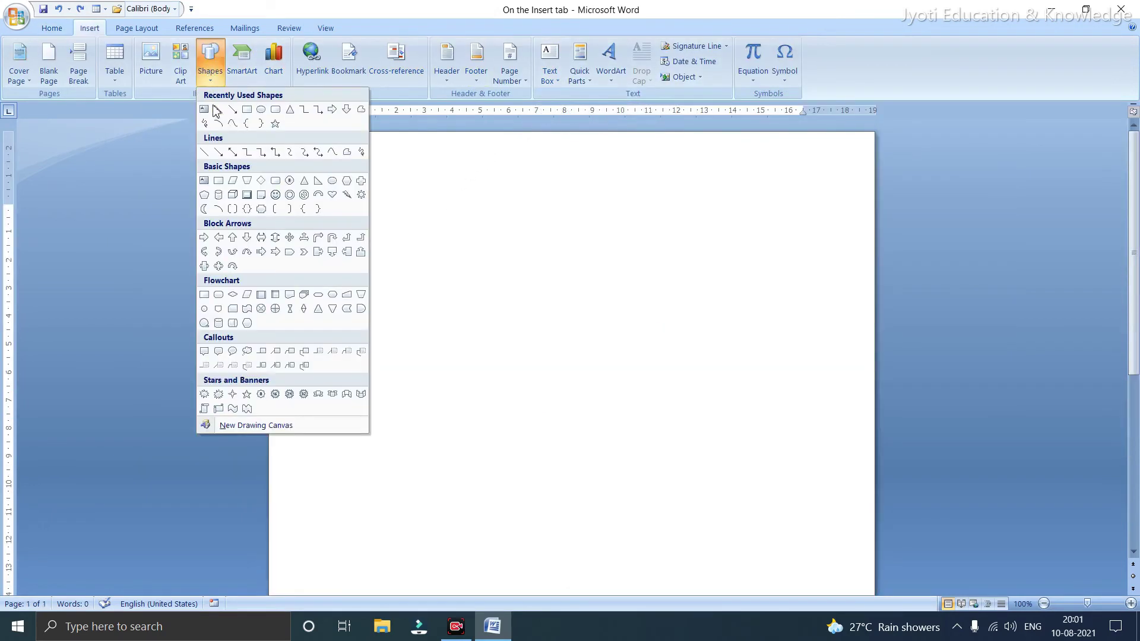
click(556, 78)
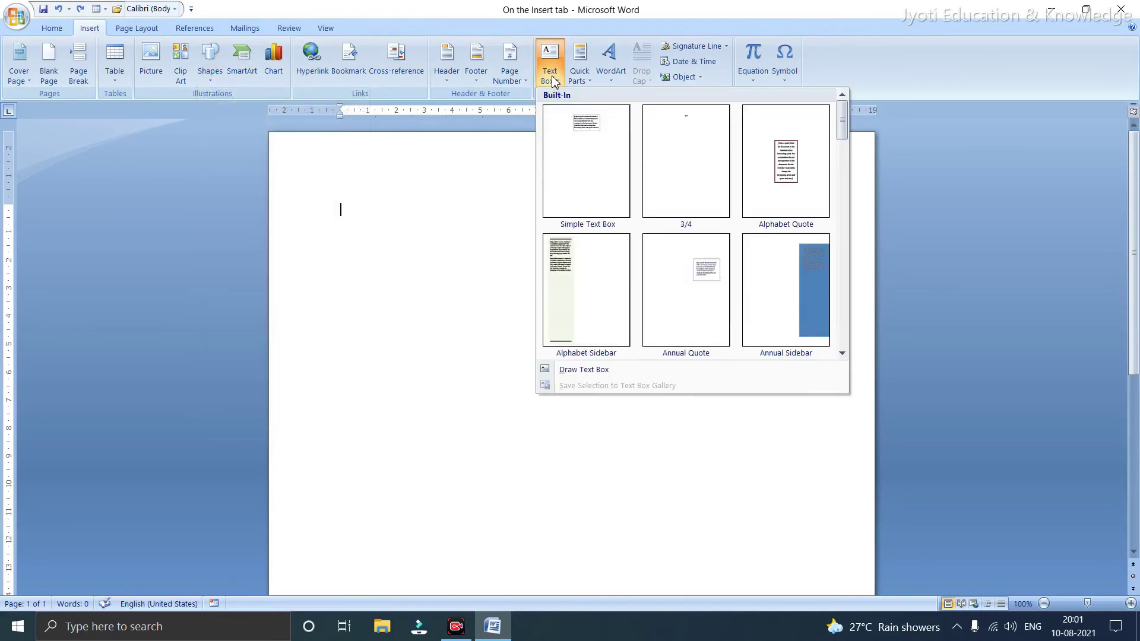
click(587, 160)
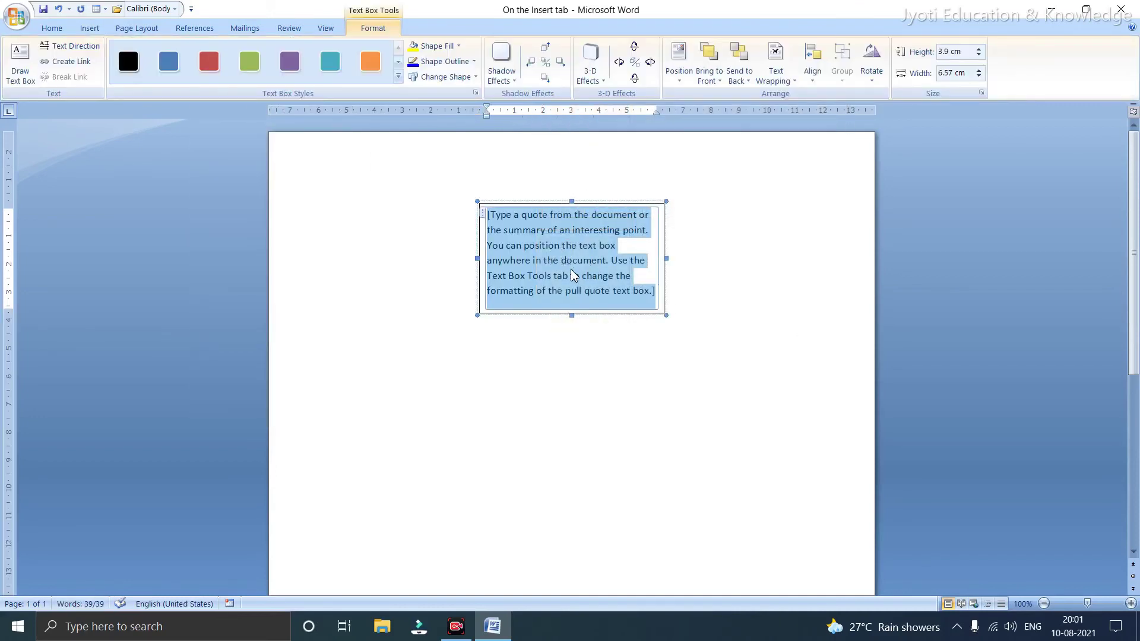
drag(557, 202, 736, 183)
click(725, 346)
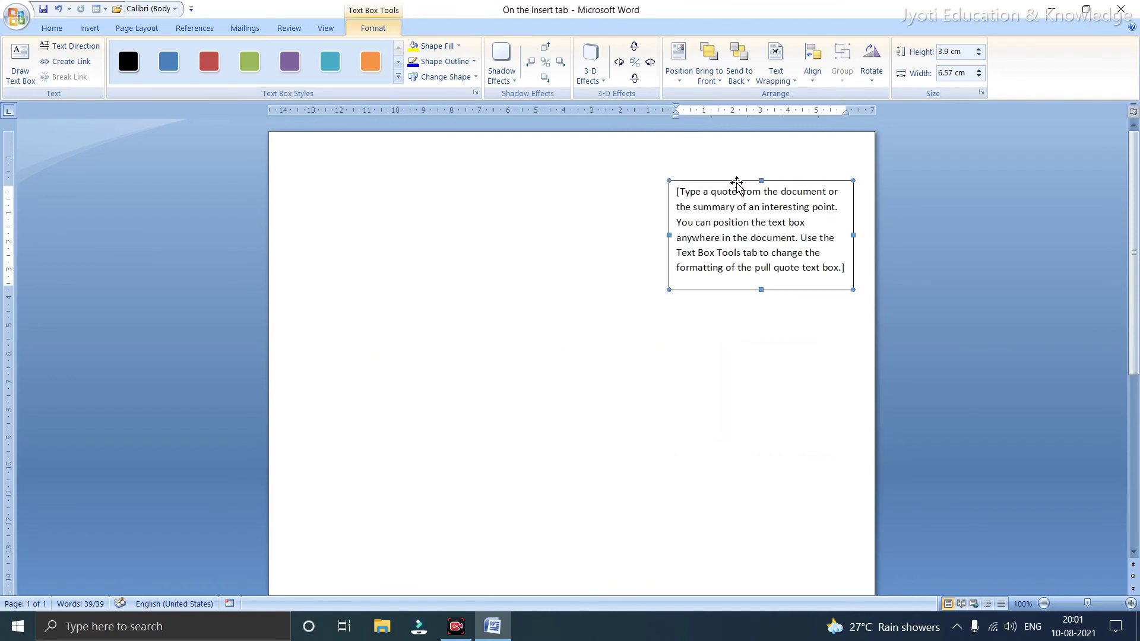
Generate sample paragraphs in the document body with =RAND()
click(369, 192)
key(Return)
text(=RAND())
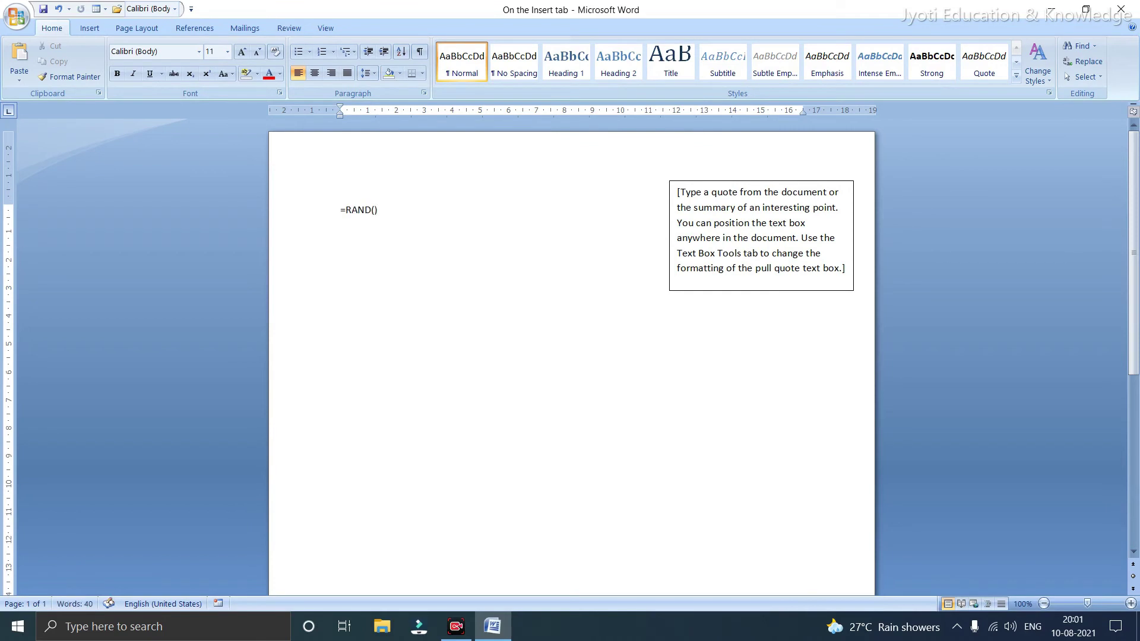
key(Return)
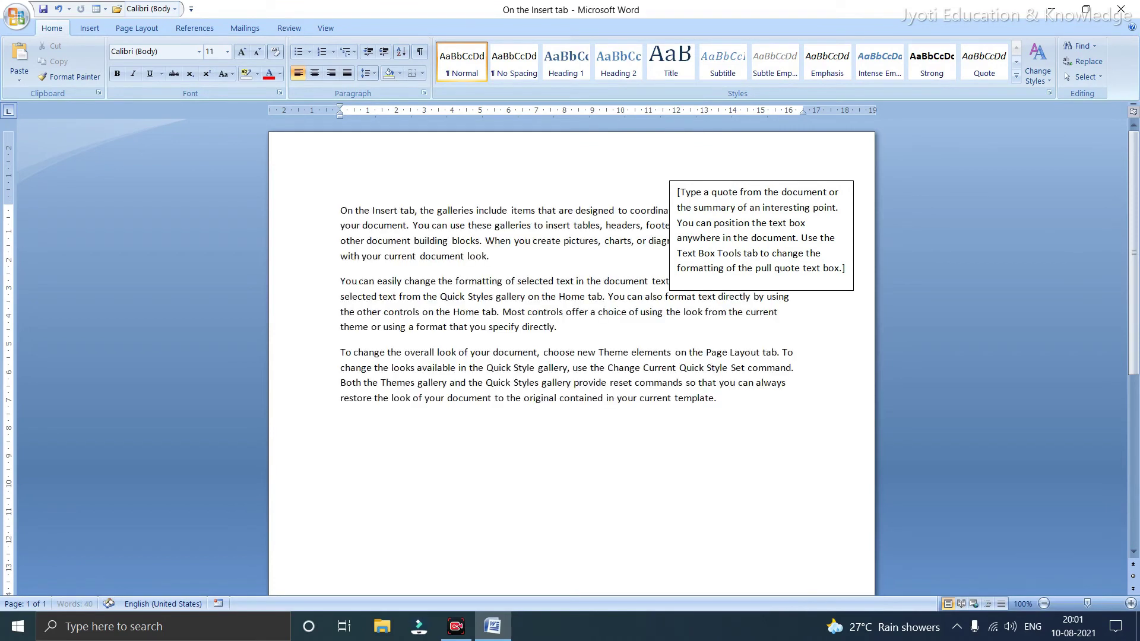
Move the text box from the page's upper-right corner to just below the last sample paragraph
drag(790, 182, 789, 421)
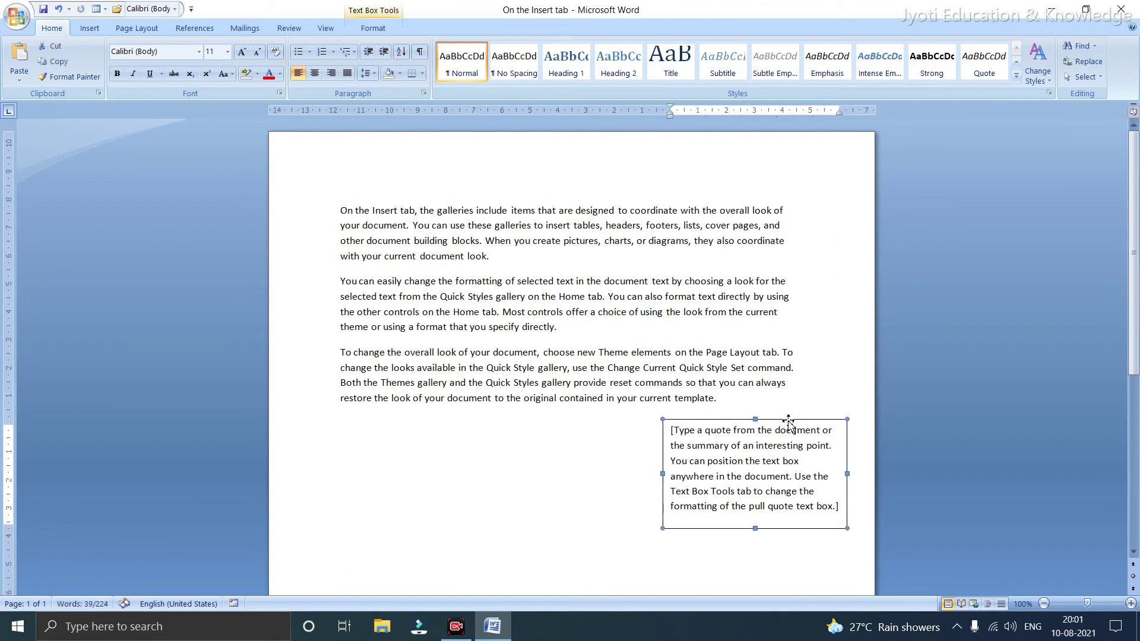
click(671, 432)
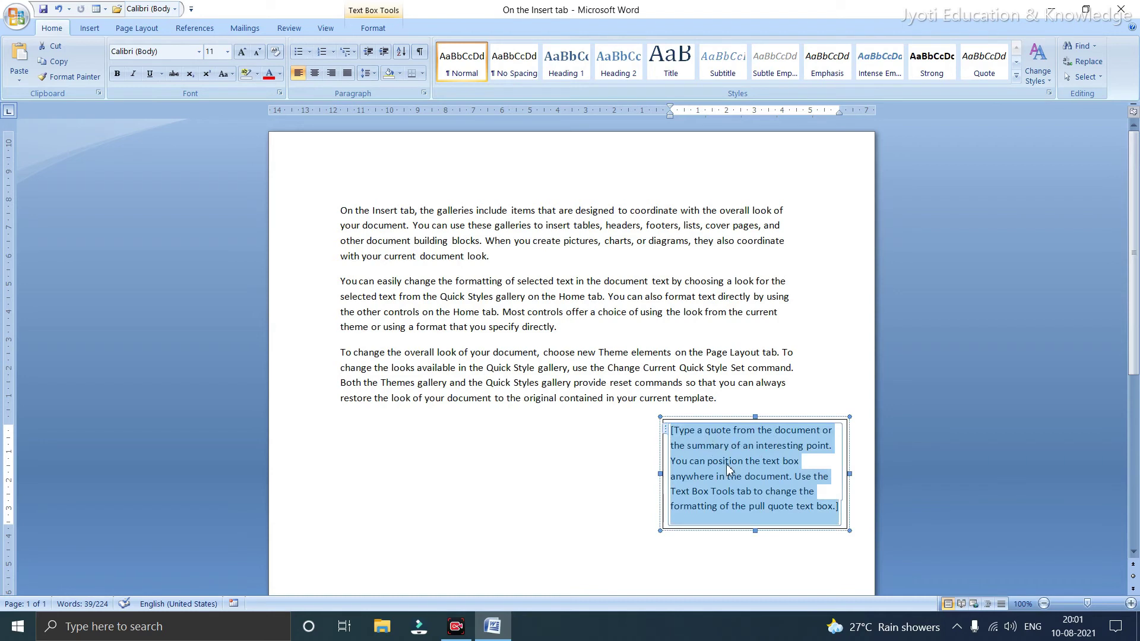
mouse_move(787, 421)
mouse_down()
mouse_move(661, 442)
mouse_move(452, 438)
mouse_move(693, 433)
mouse_move(780, 417)
mouse_up()
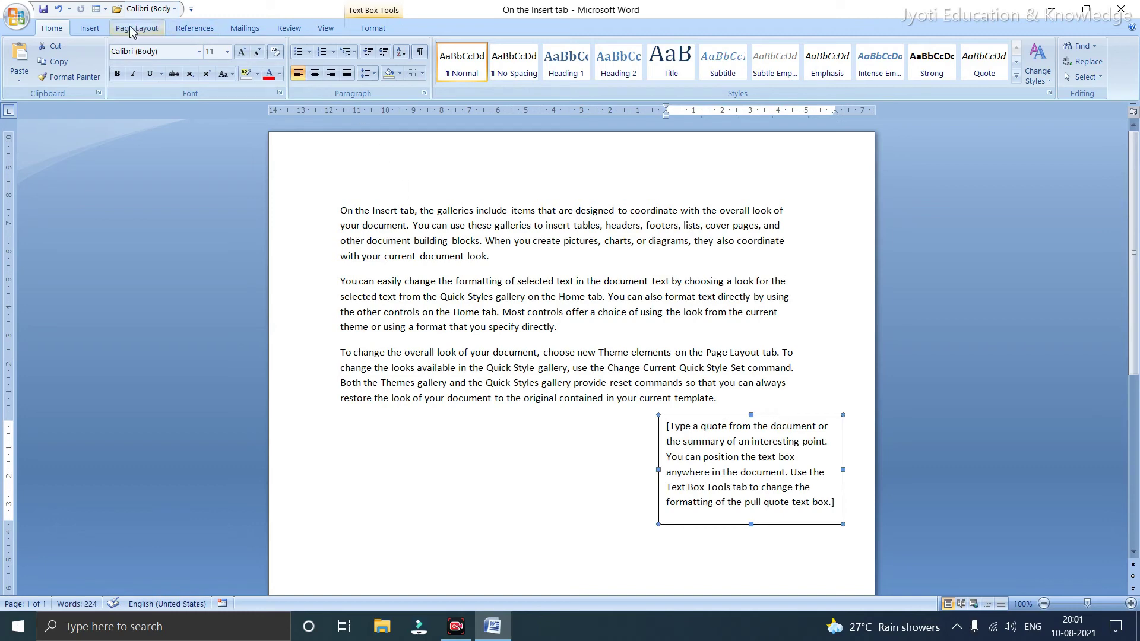
Fill the text box with the From Center light-variation gradient and preview other text box styles without applying one
click(90, 28)
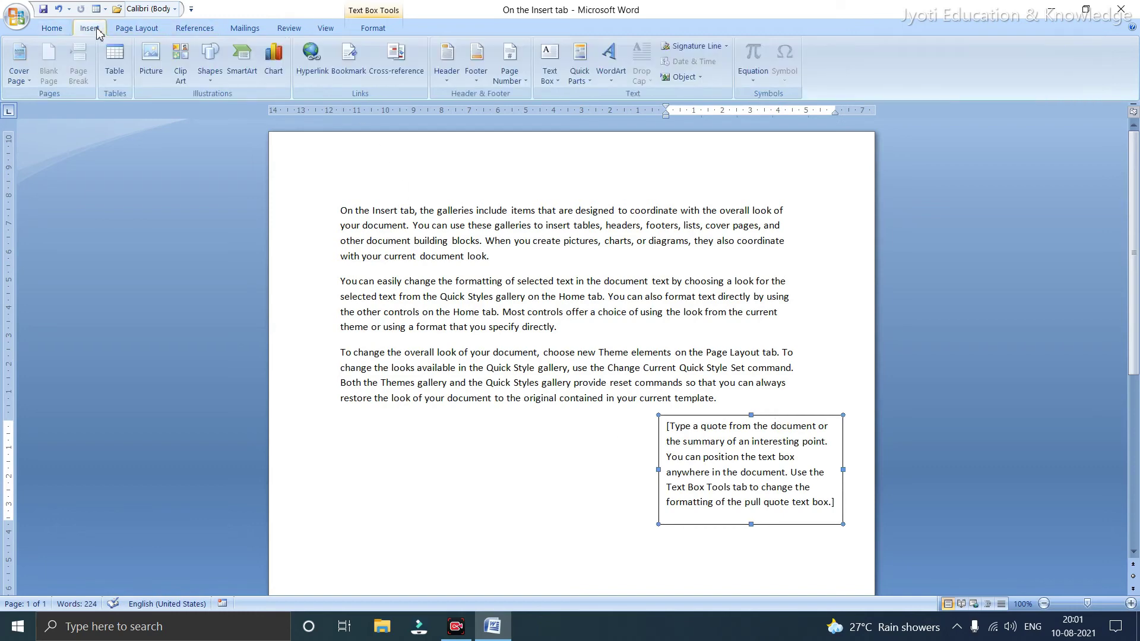
click(373, 29)
click(437, 47)
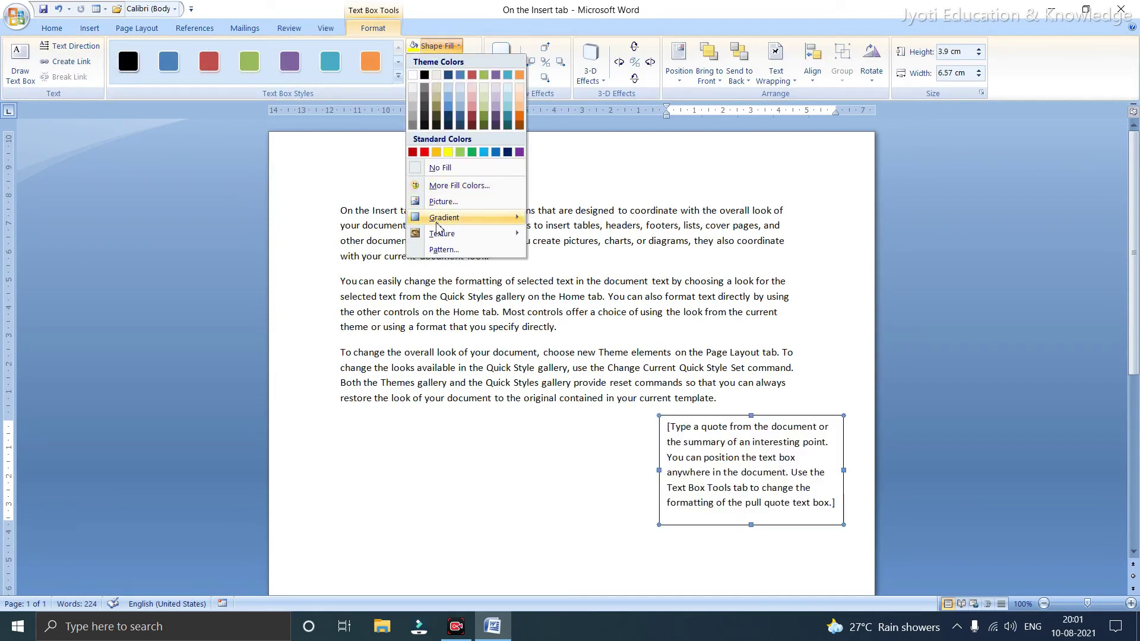
mouse_move(462, 218)
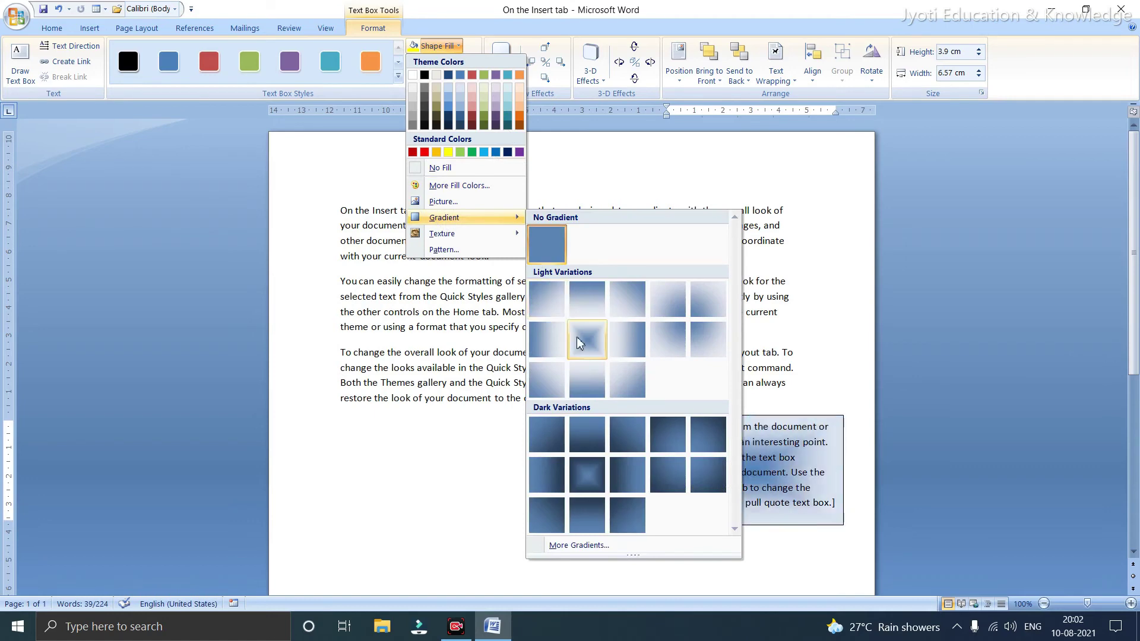
click(579, 343)
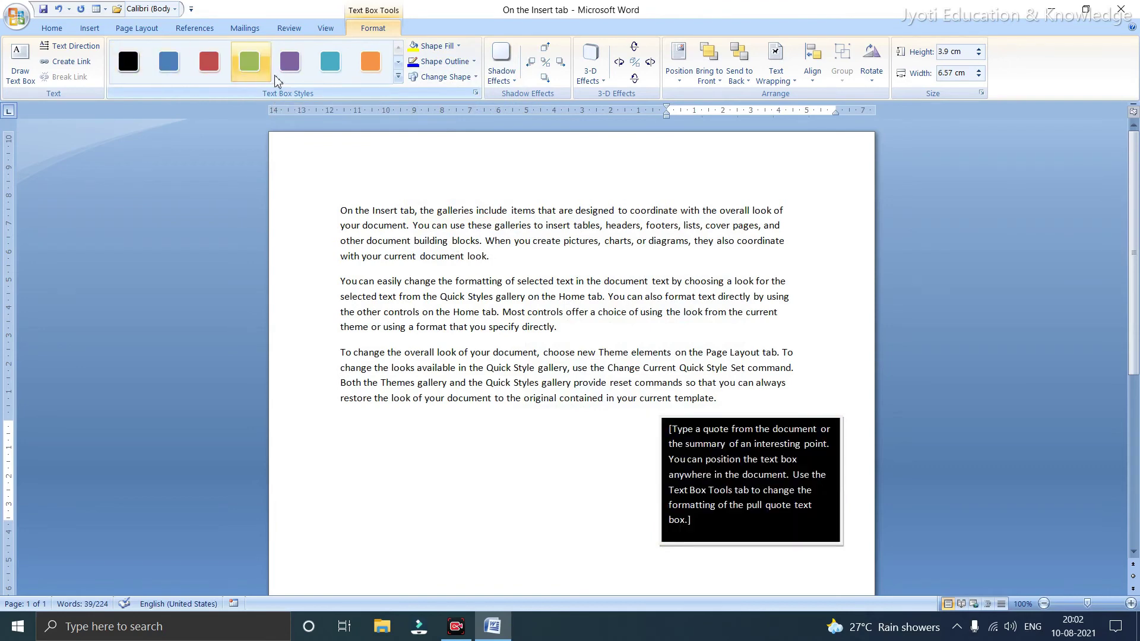
click(398, 76)
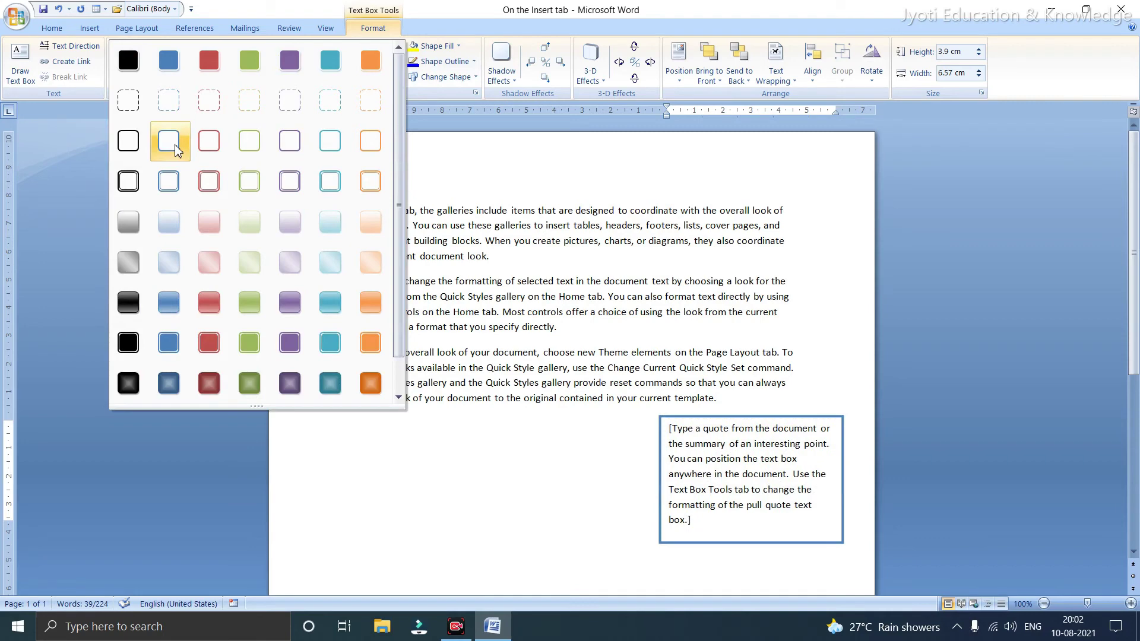
click(694, 297)
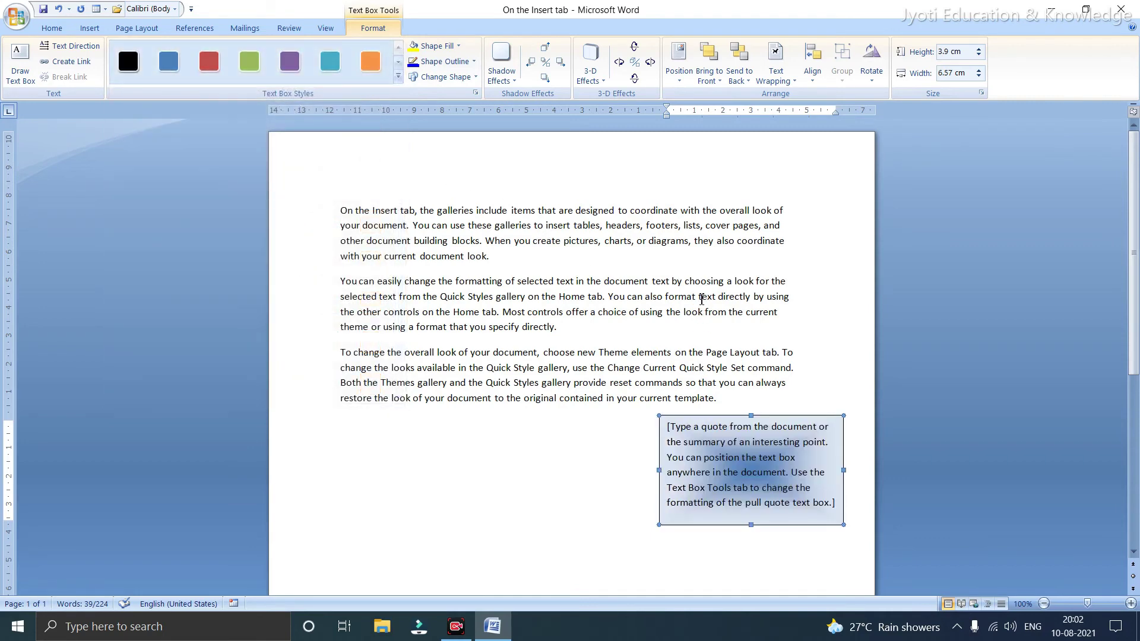
Delete the text box and all the sample paragraphs so the page is blank
click(685, 419)
key(Delete)
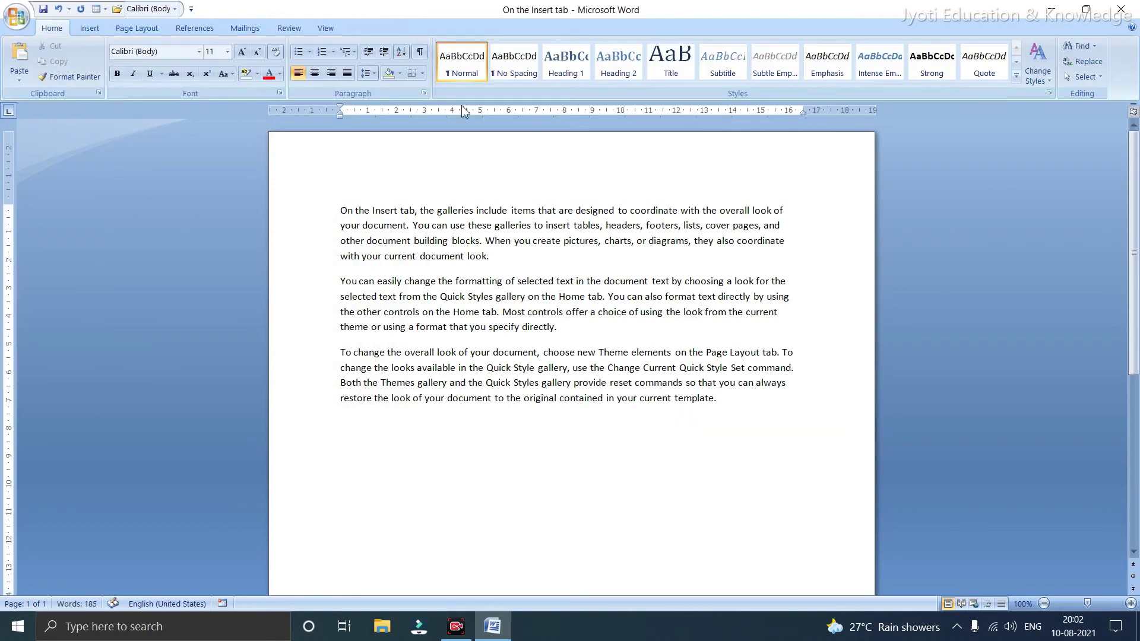
click(90, 29)
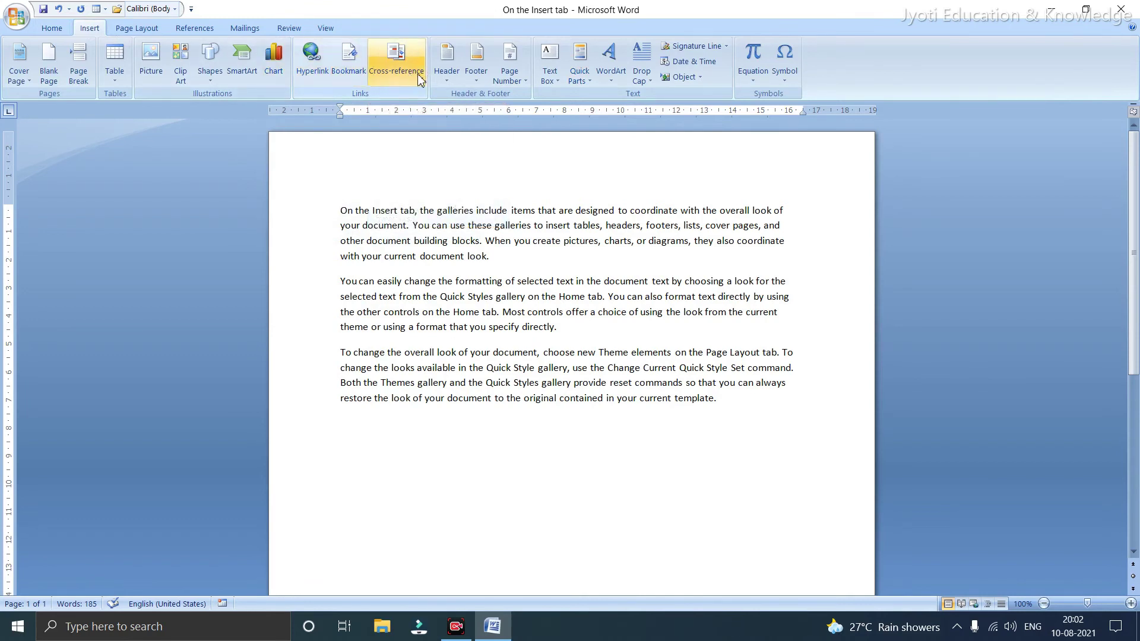
click(610, 64)
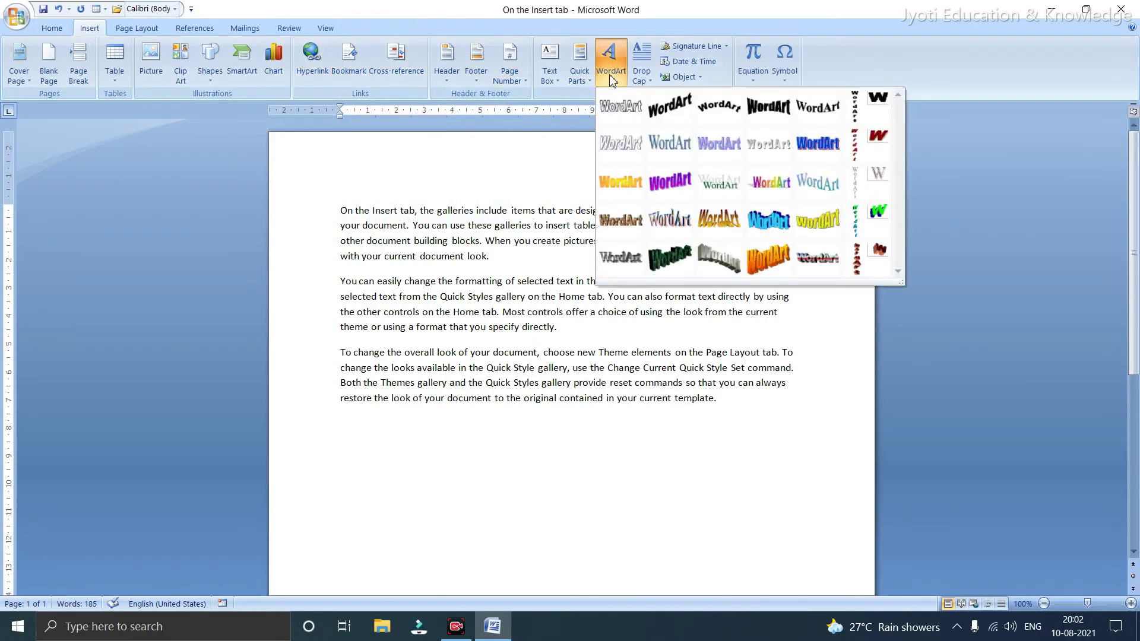
click(577, 83)
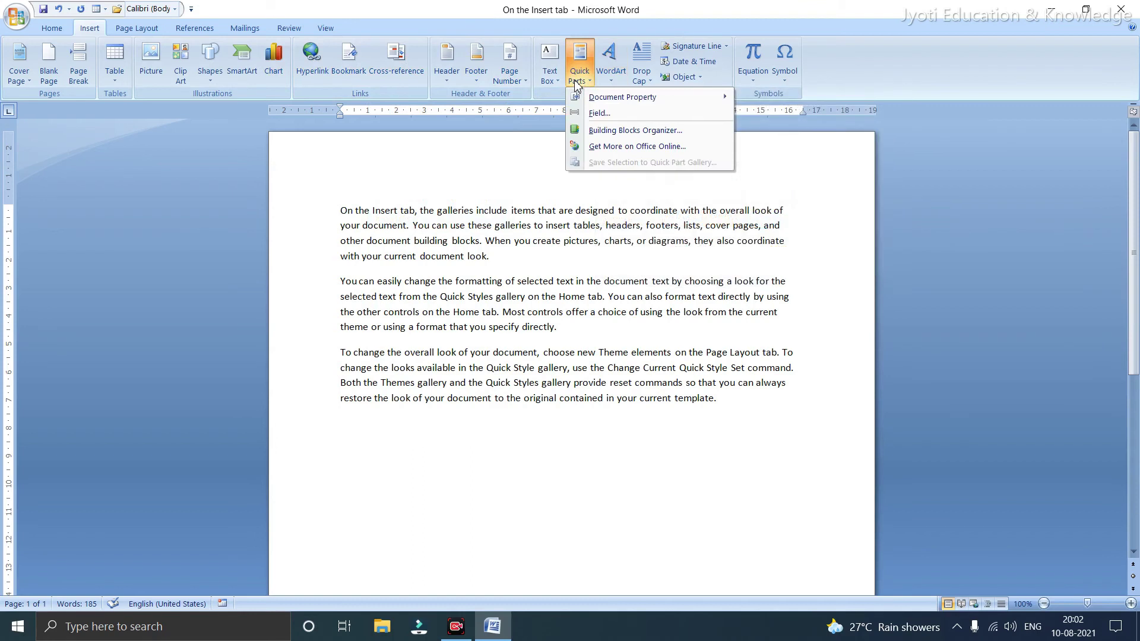
click(766, 406)
drag(746, 400, 336, 221)
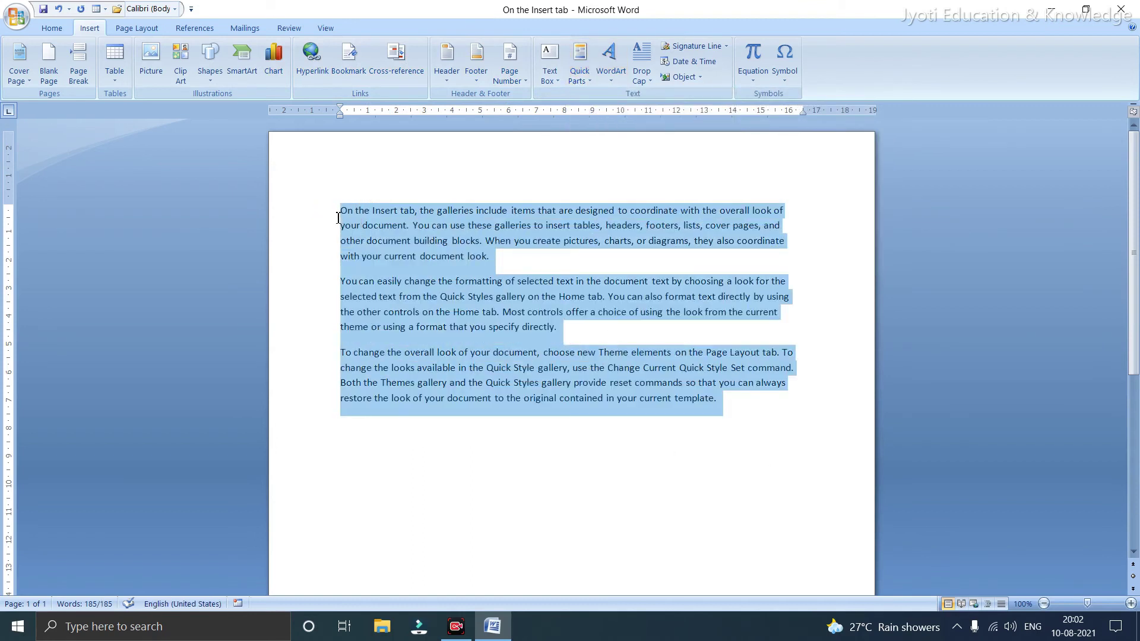
key(Delete)
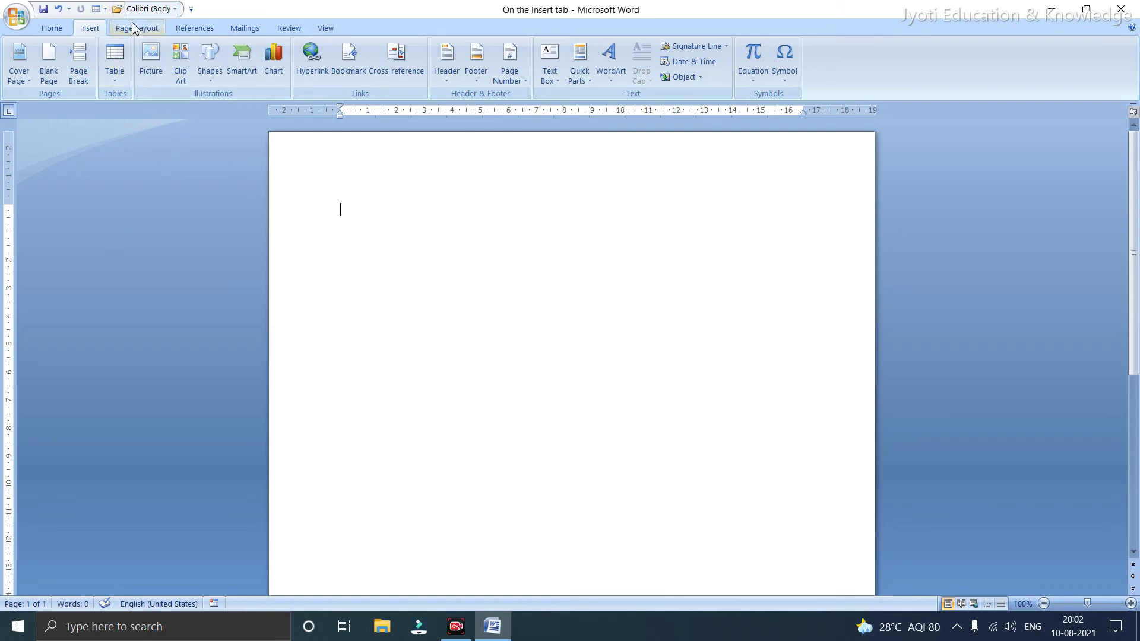
Draw a text box about 11.2 cm wide and 7.6 cm high at the upper-left of the page
click(217, 84)
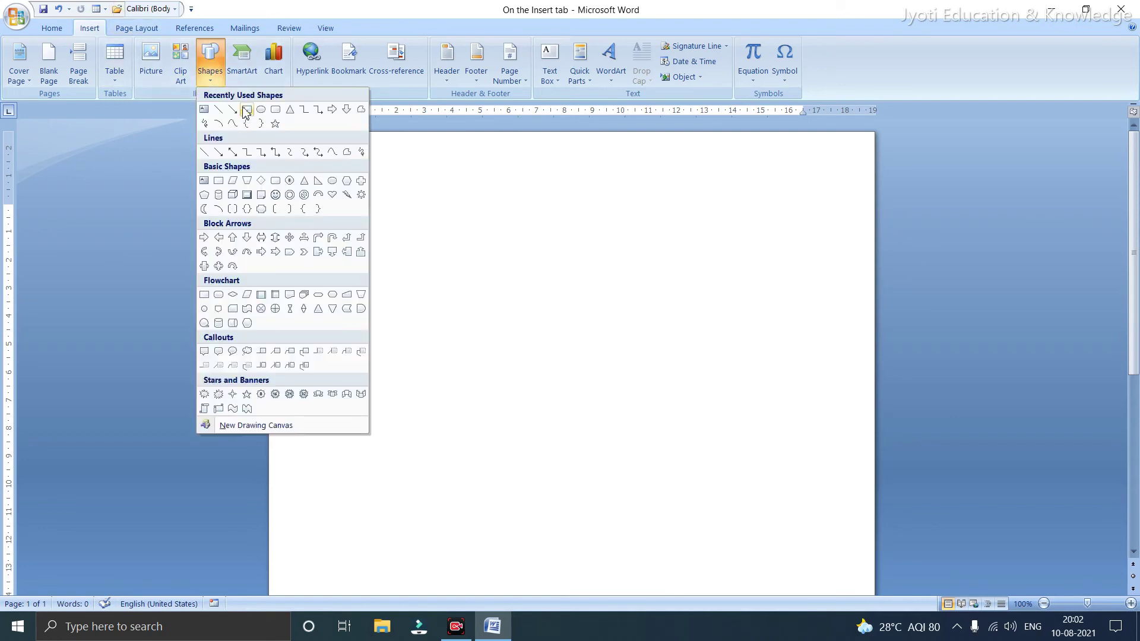
click(204, 109)
mouse_move(341, 204)
mouse_down()
mouse_move(412, 321)
mouse_move(659, 421)
mouse_up()
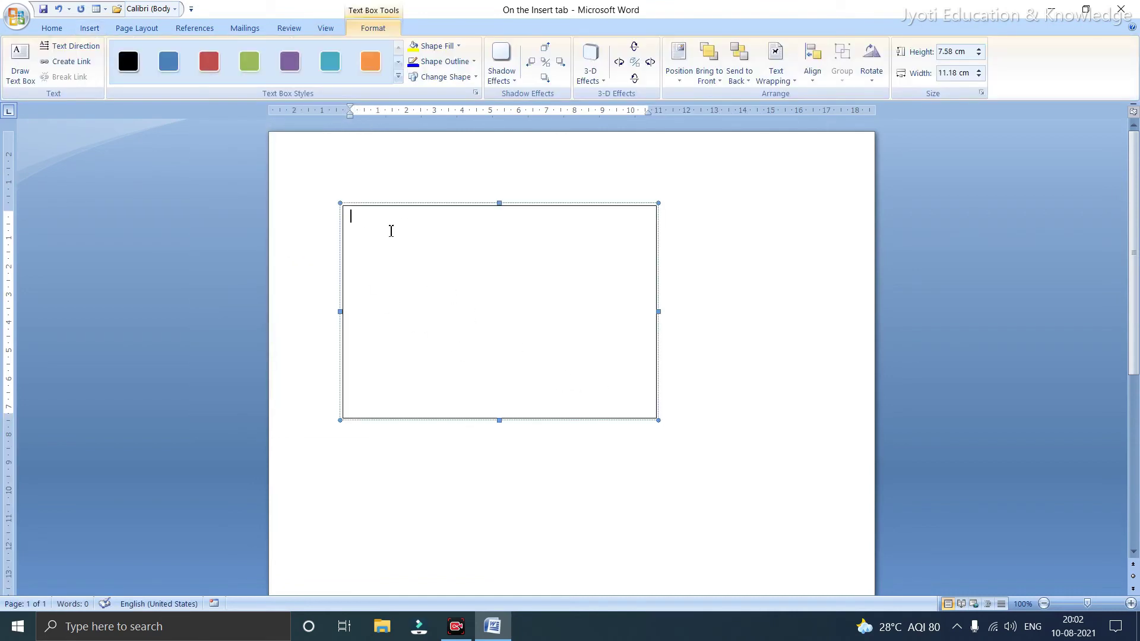
Enter the heading "COMPUTER" and, beneath it, "COMPUTER IS A PROGRAMMABLE ELECTRONIC DEVICE." in the text box
text(COMPUTER IS A)
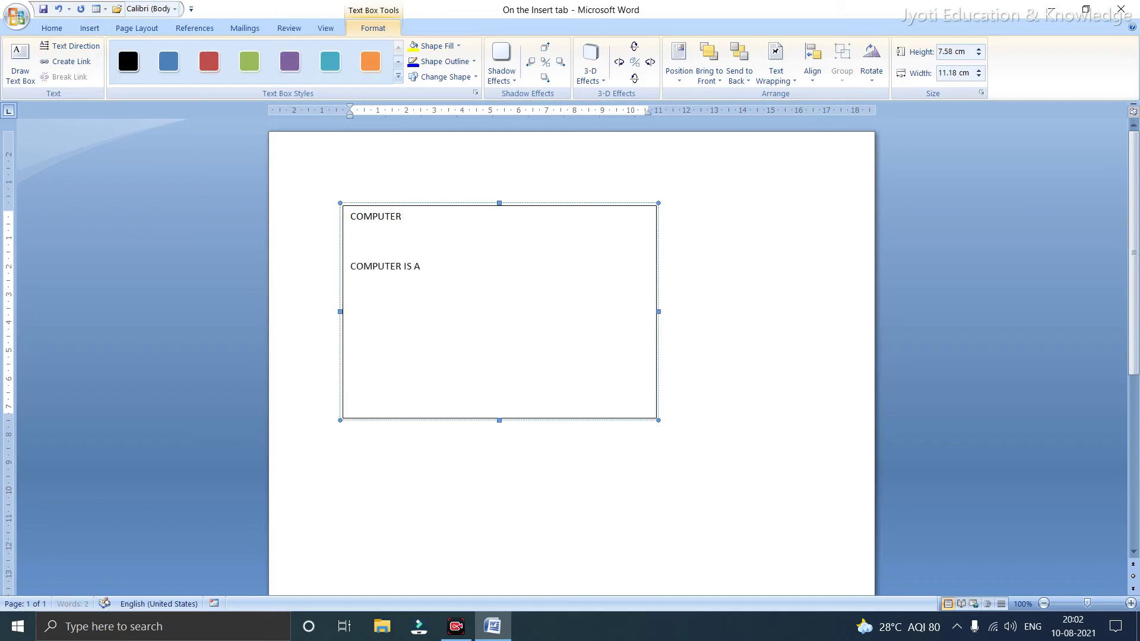
text(NPRO)
key(BackSpace)
text(PROGRAMMABLE  ELECTRO)
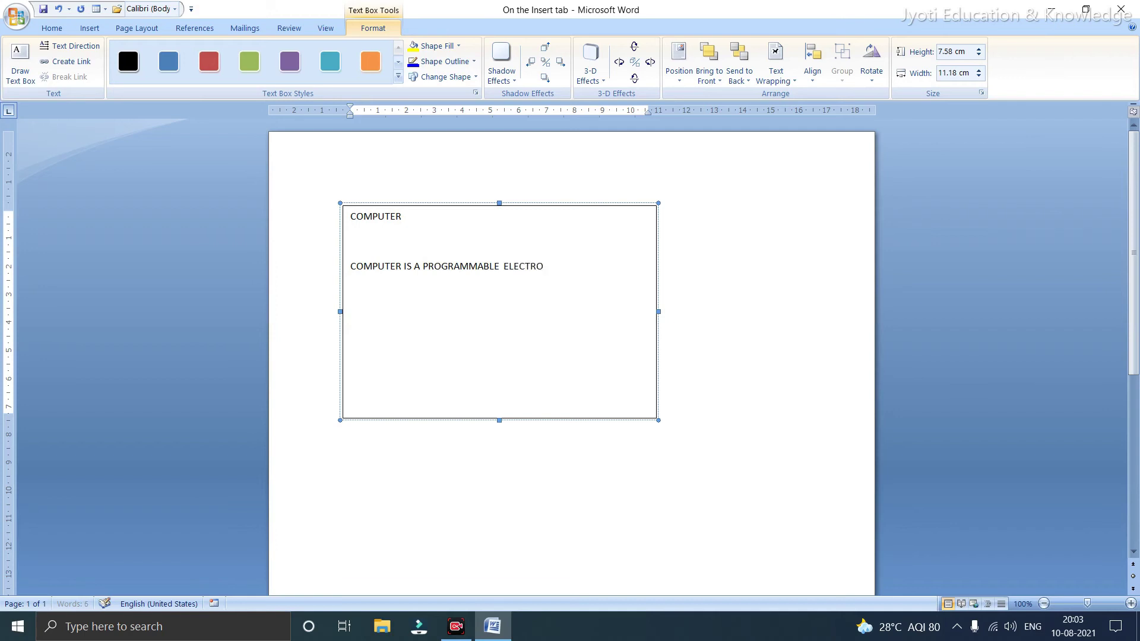
key(BackSpace)
text(NIC DEVICE)
Search the clip art for "COMPUTER" and insert the desktop computer with speakers below the sentence
click(89, 28)
click(179, 66)
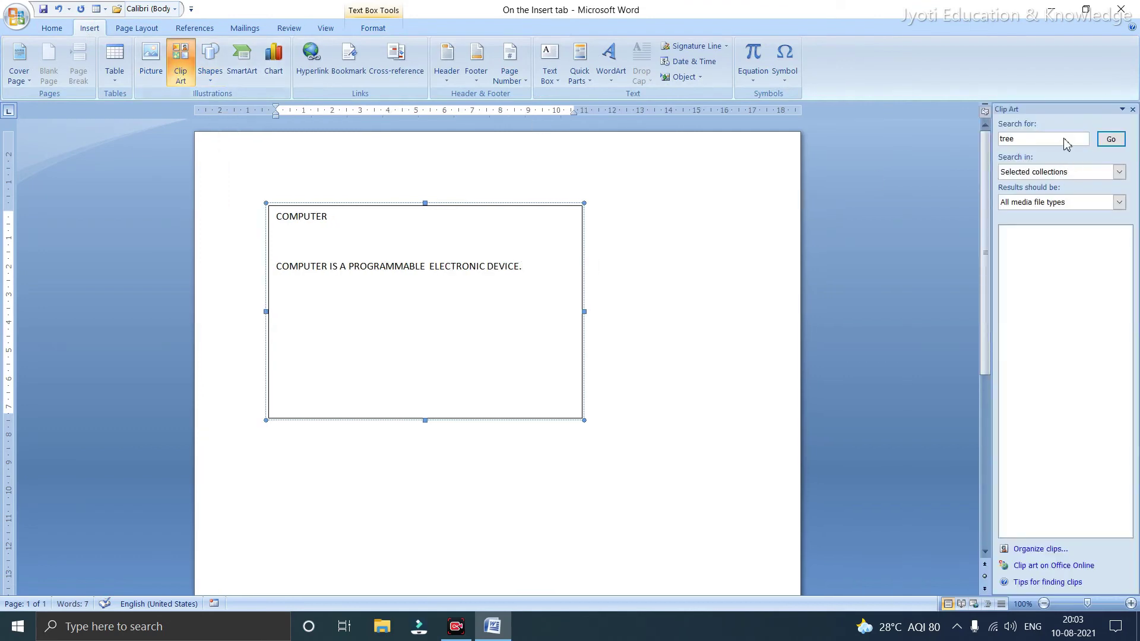
drag(1068, 141, 976, 133)
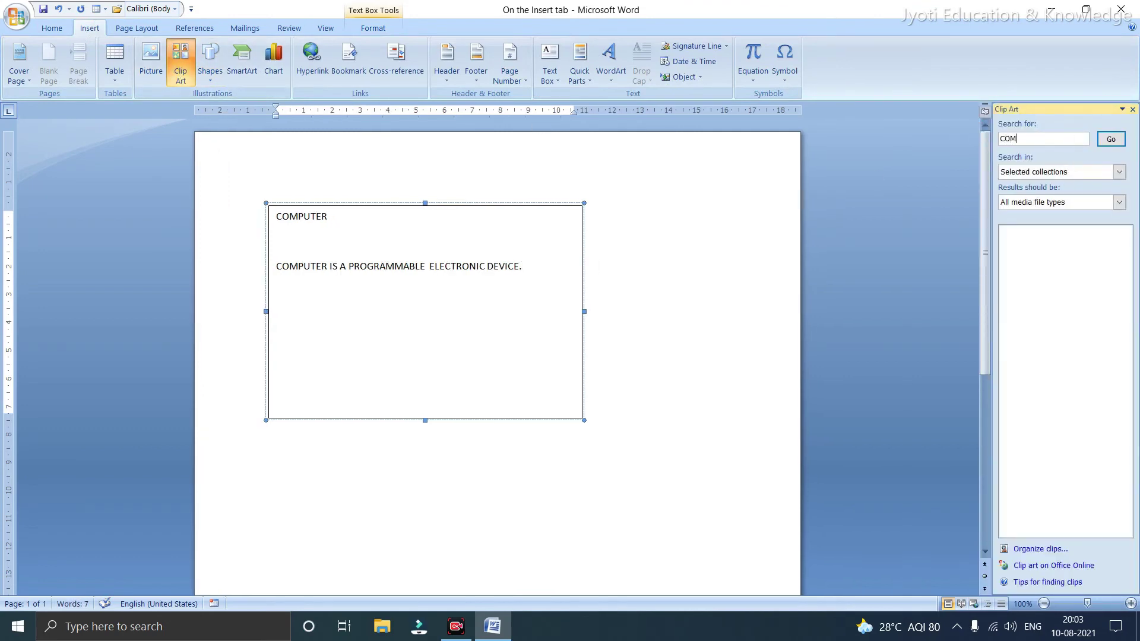
click(1111, 139)
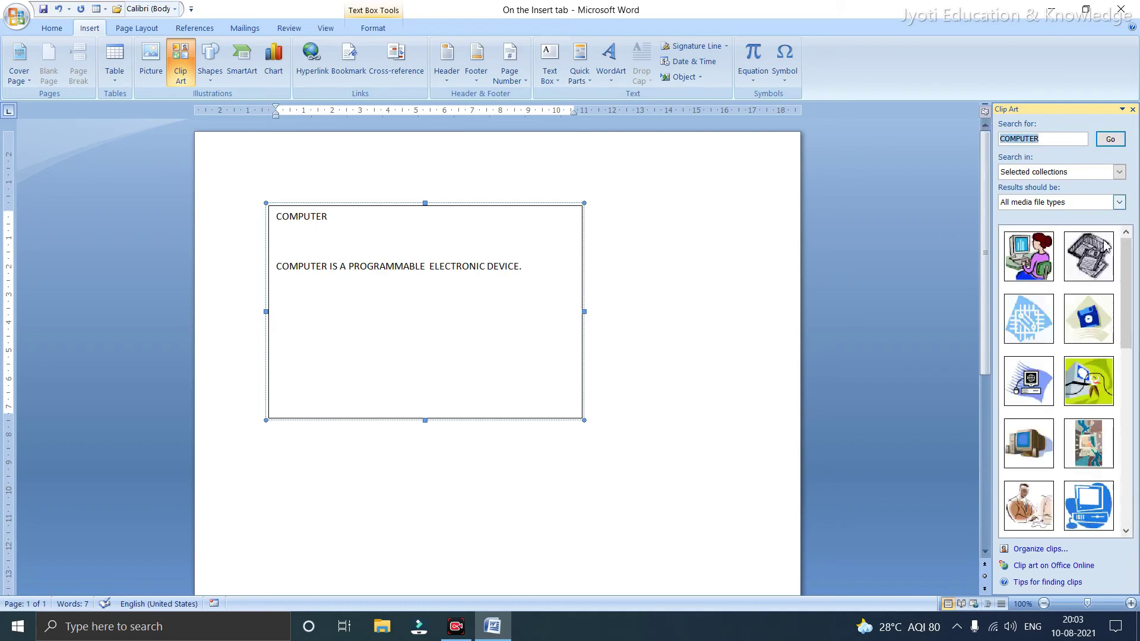
click(1030, 444)
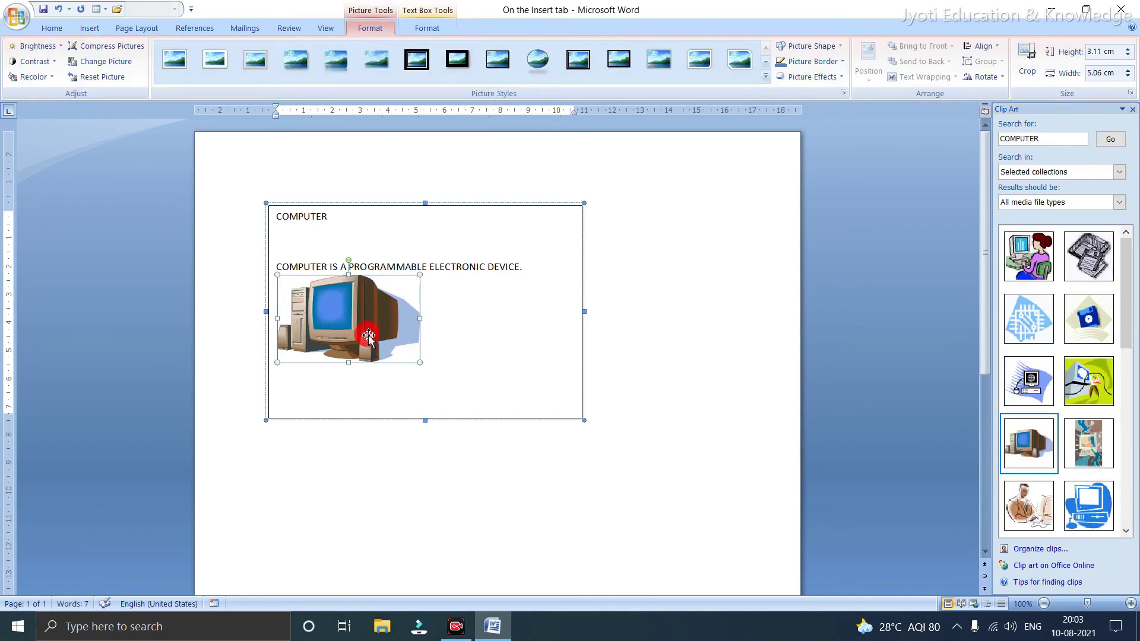
Make the "COMPUTER" heading in the text box bold and red
drag(337, 226, 269, 212)
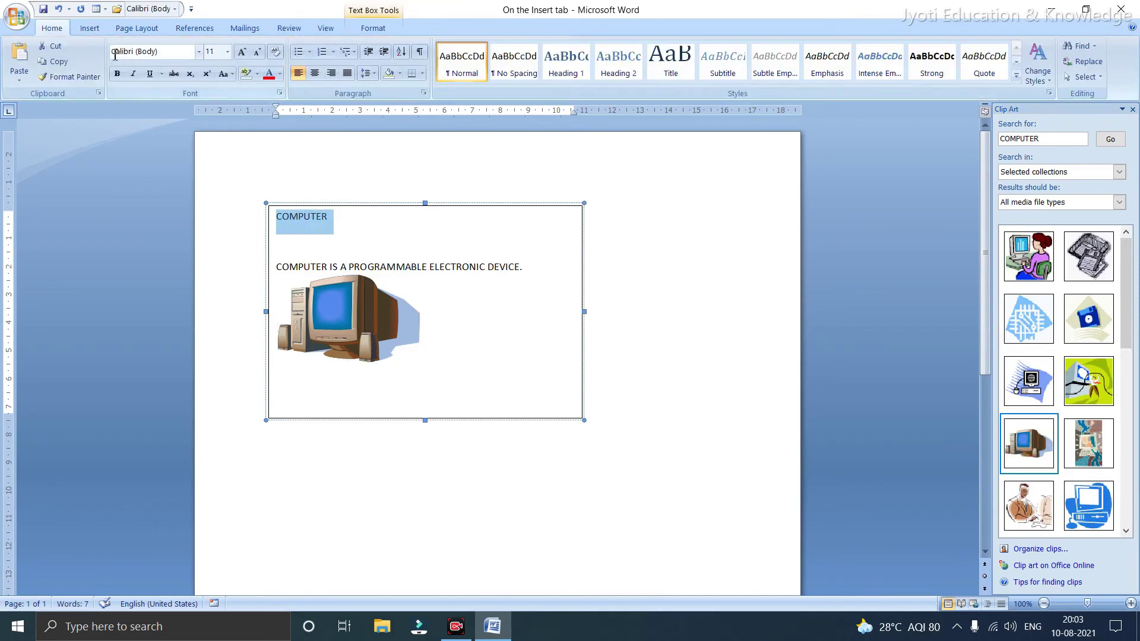
click(118, 74)
click(270, 73)
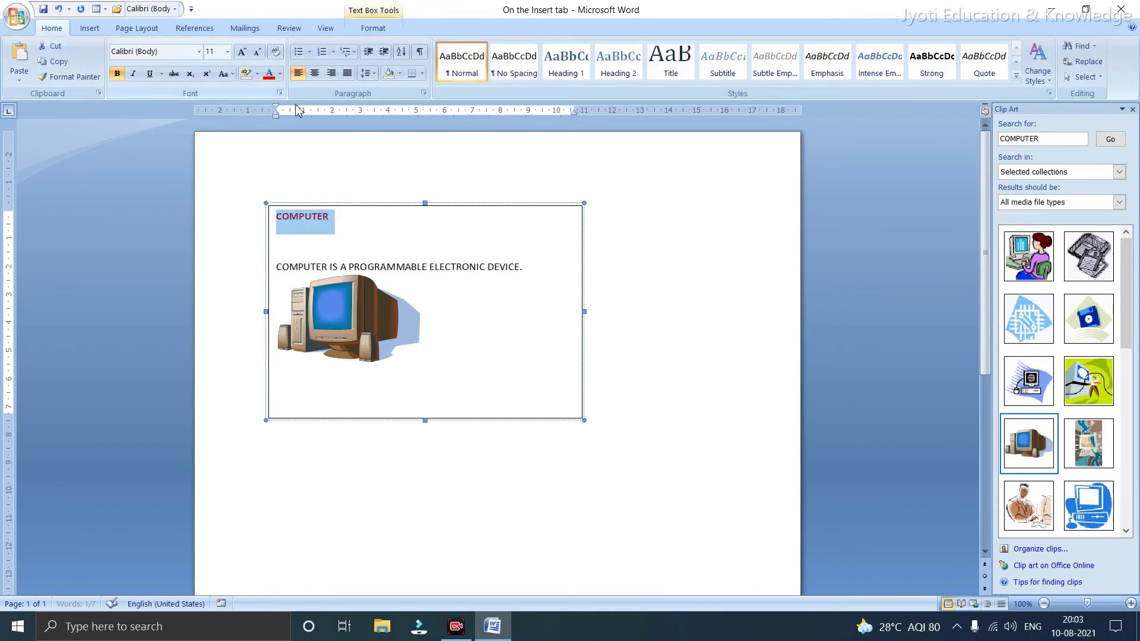
Select the sentence below the heading together with the picture and open the font color choices
click(438, 265)
triple_click(438, 265)
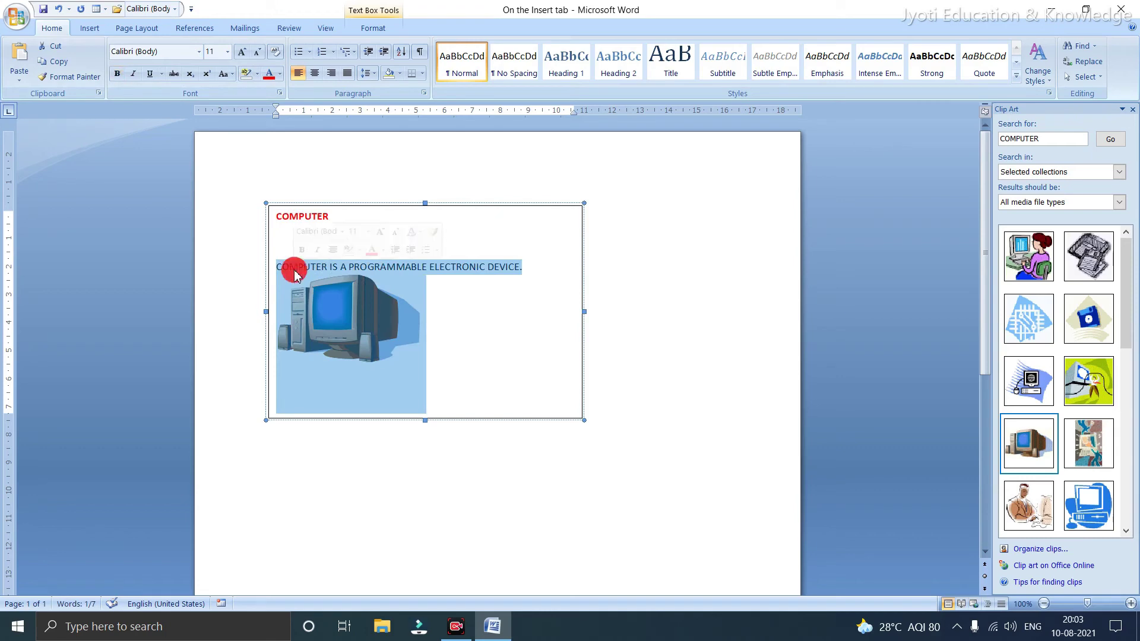
click(280, 74)
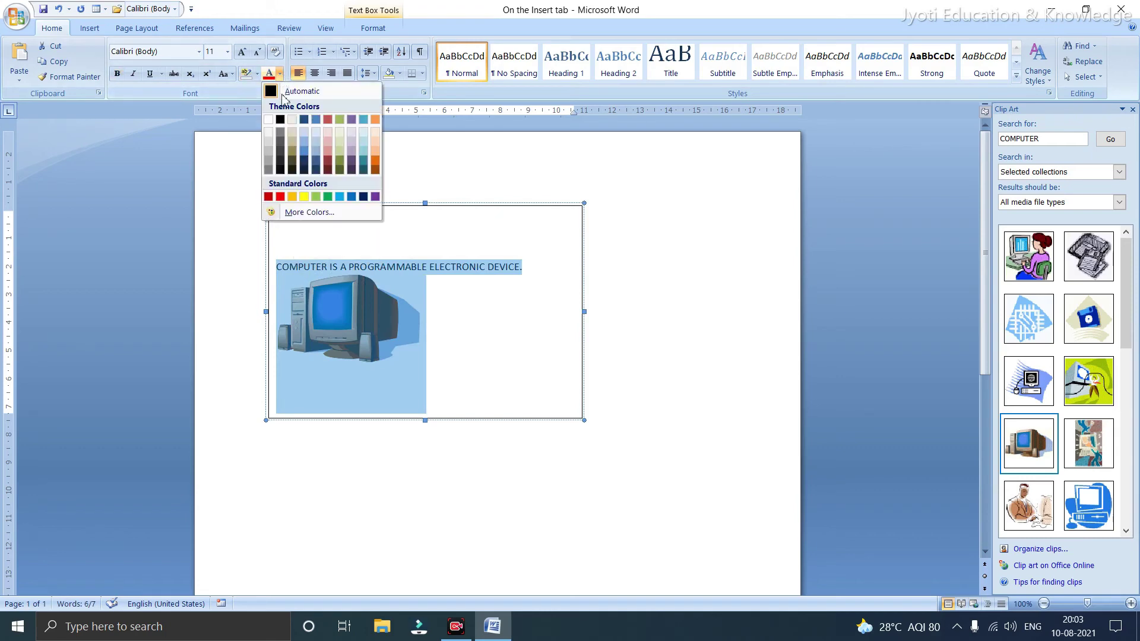
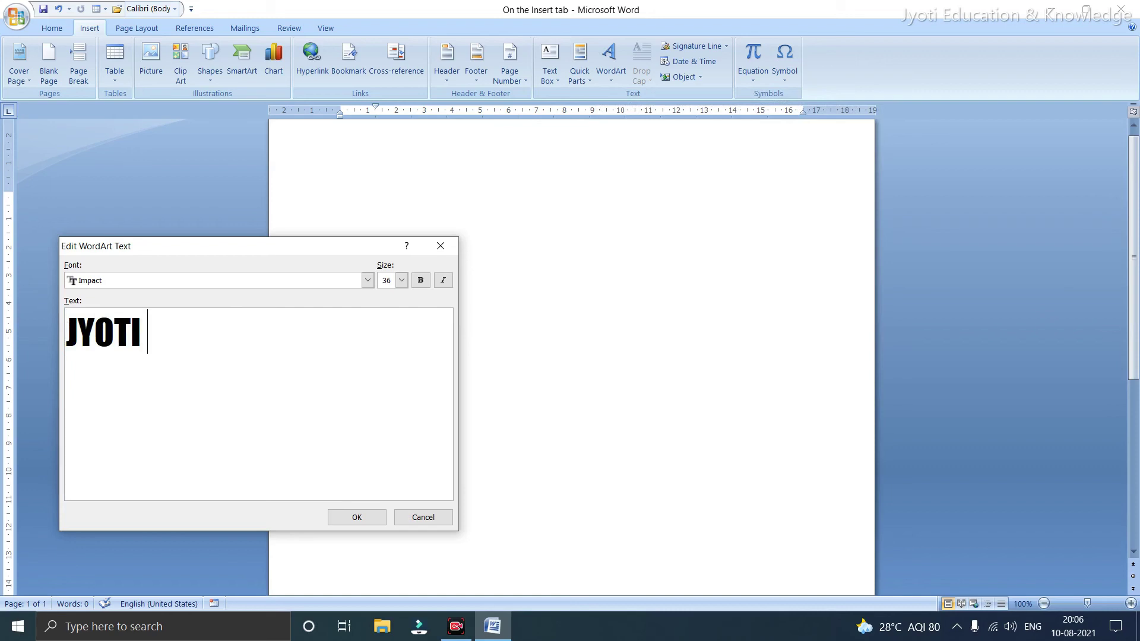
Insert the WordArt text "JYOTI EDUCATION" and enlarge it to about 13.4 cm wide and 2.9 cm high
text(EDUCATION)
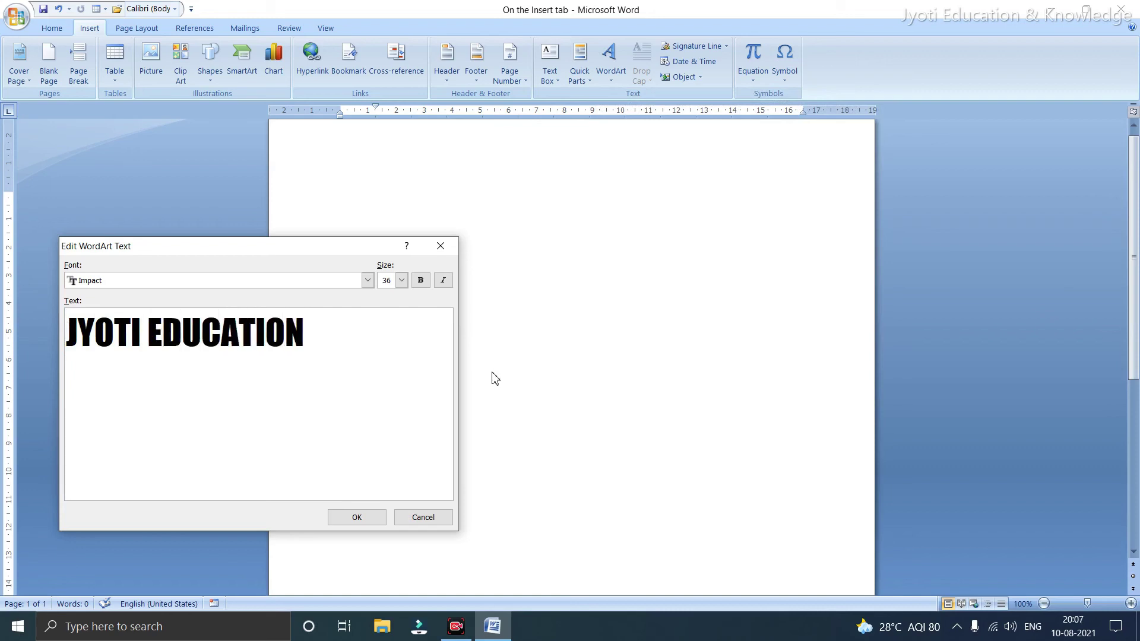
click(340, 520)
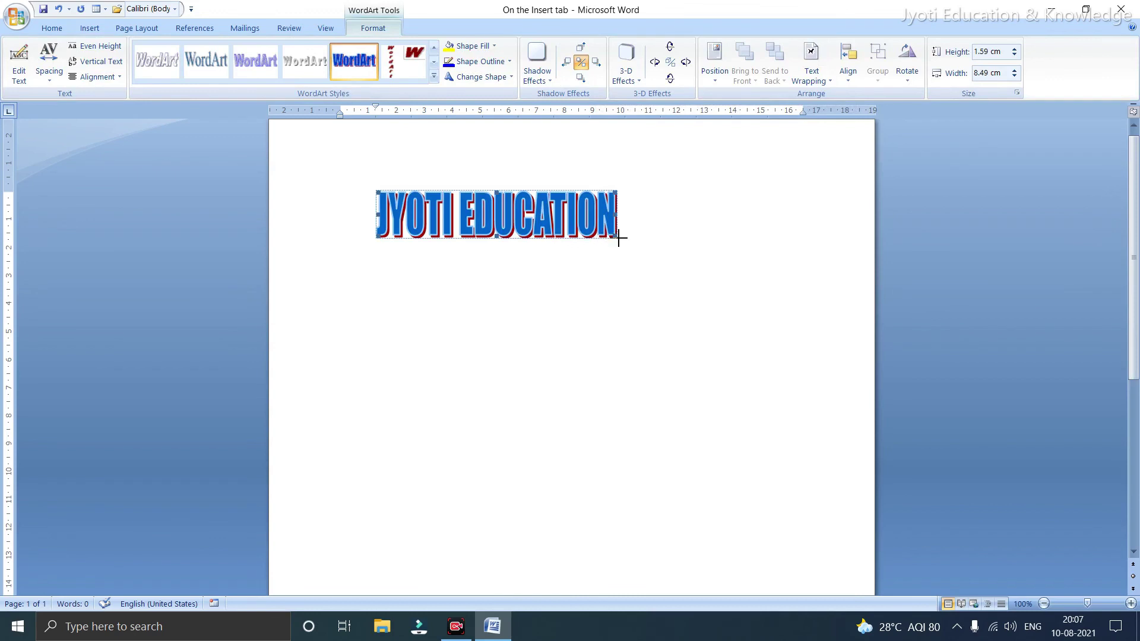
drag(617, 237, 753, 275)
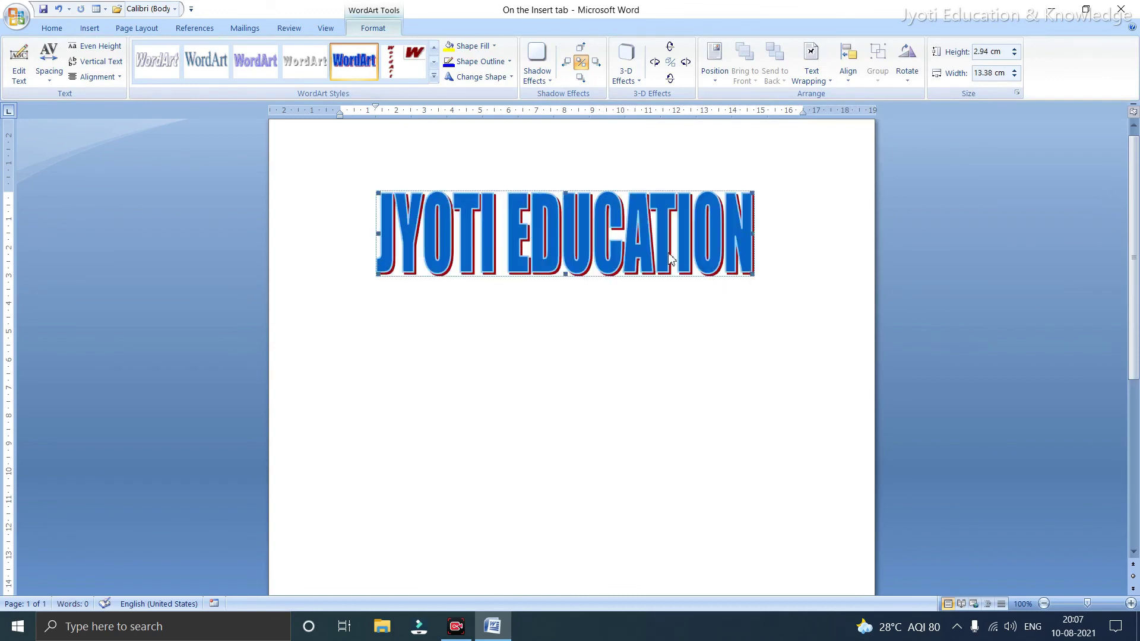
Preview the available WordArt styles, shadow effects and 3-D effects on "JYOTI EDUCATION", including the 3-D color, depth, direction, lighting and surface options
click(434, 76)
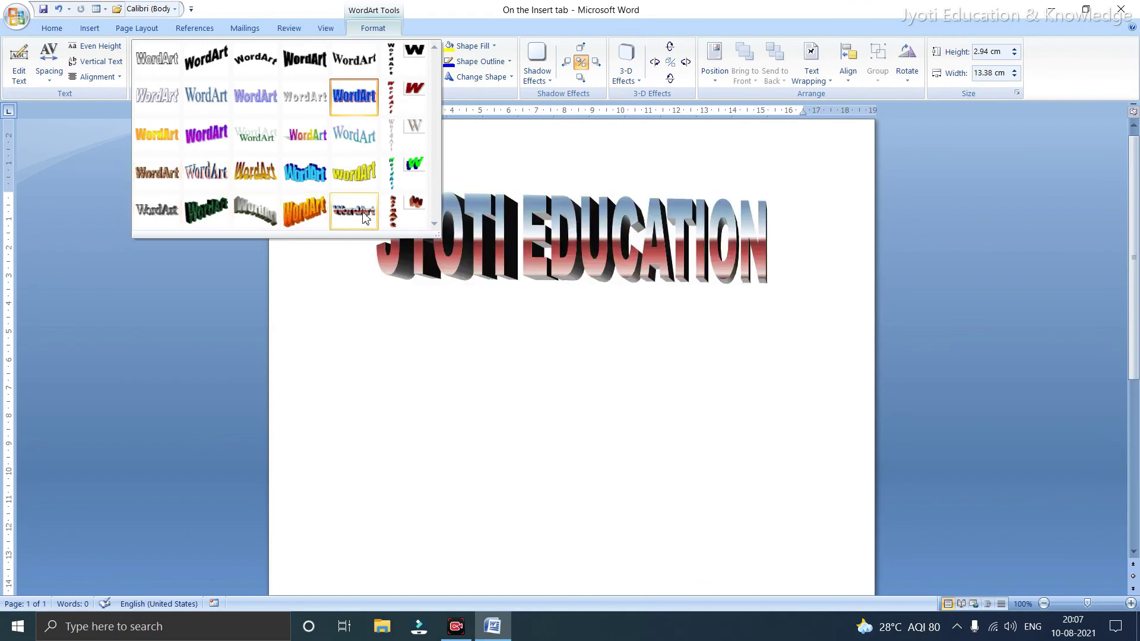
click(562, 91)
click(538, 77)
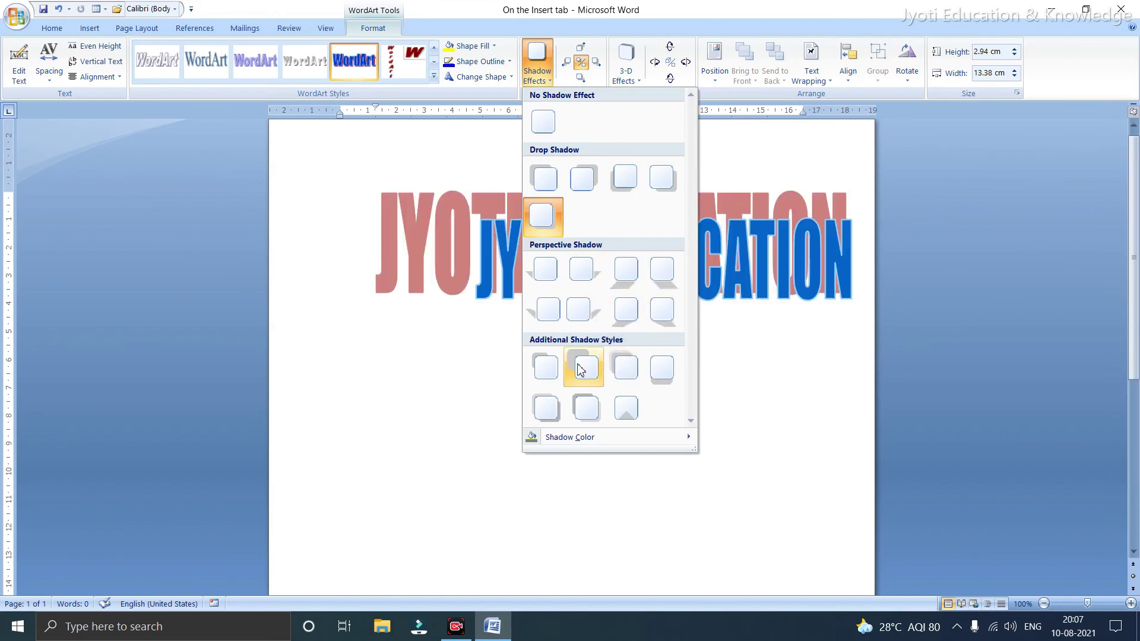
click(636, 74)
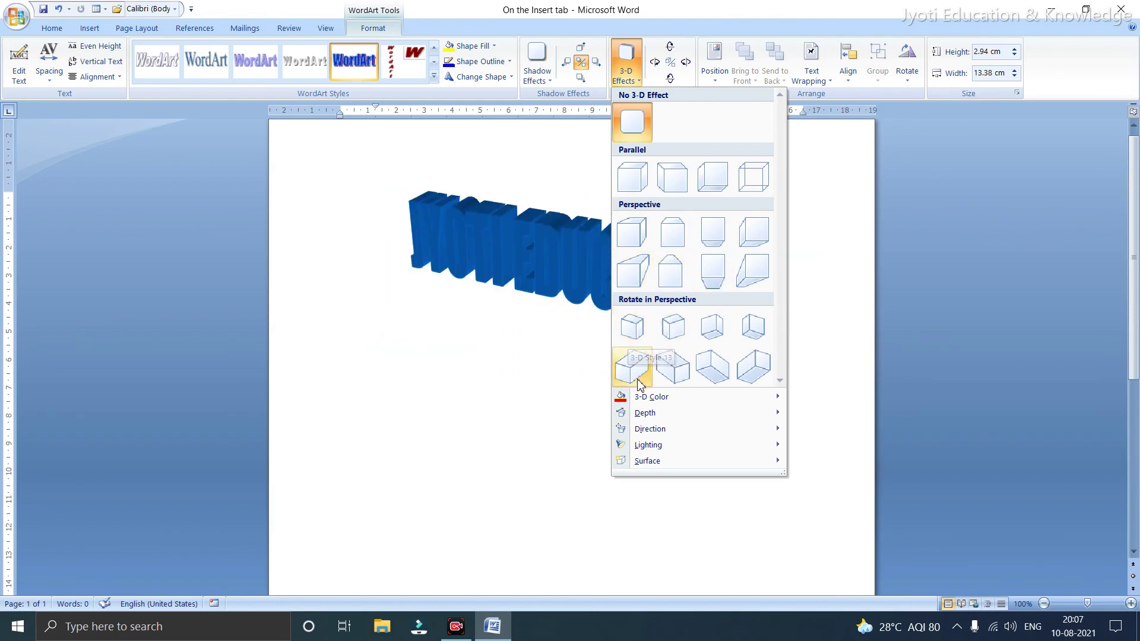
mouse_move(747, 402)
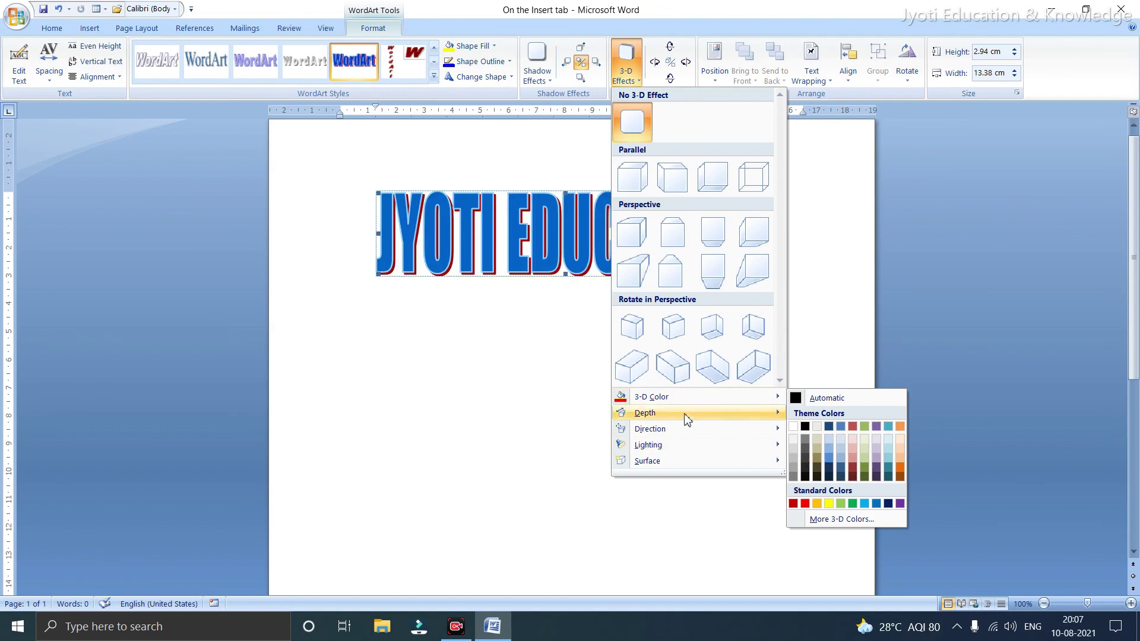
mouse_move(687, 419)
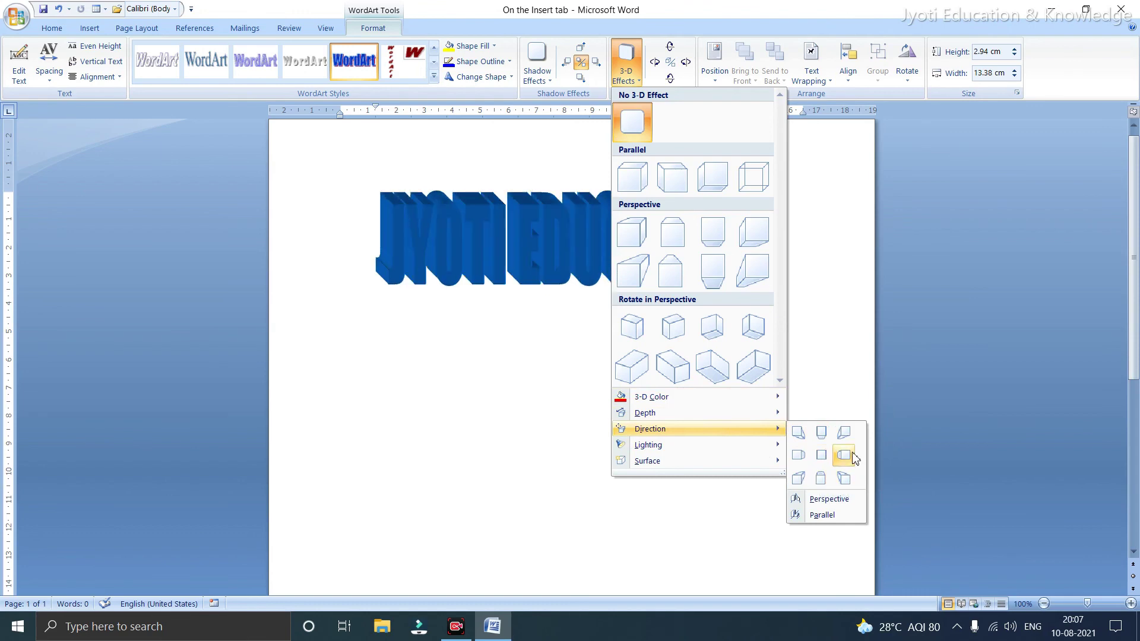
mouse_move(755, 446)
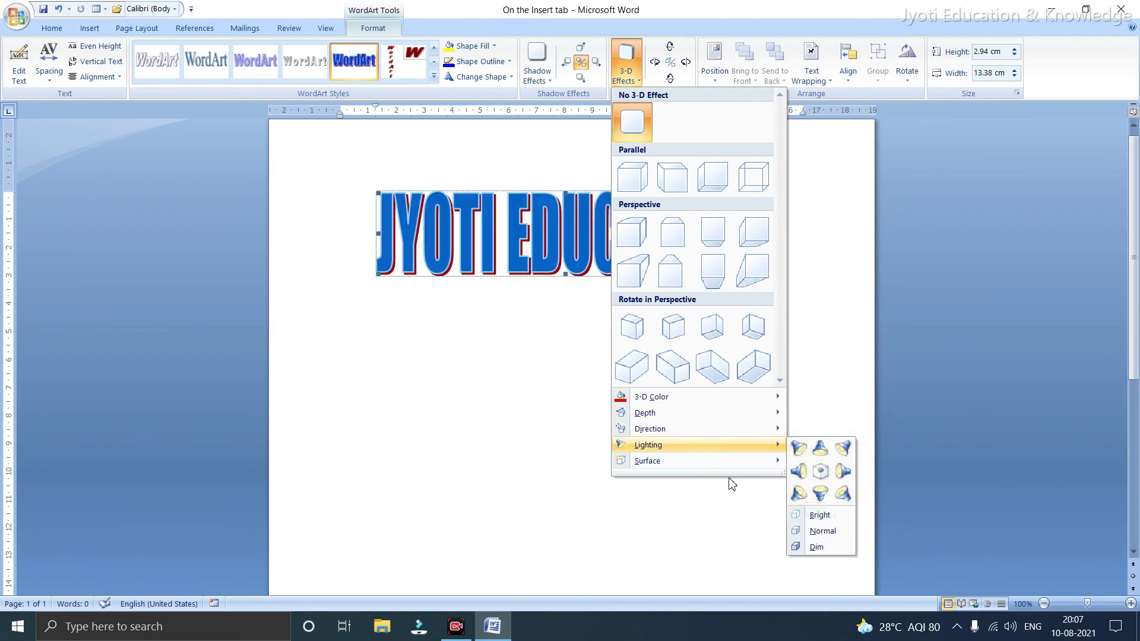
mouse_move(761, 468)
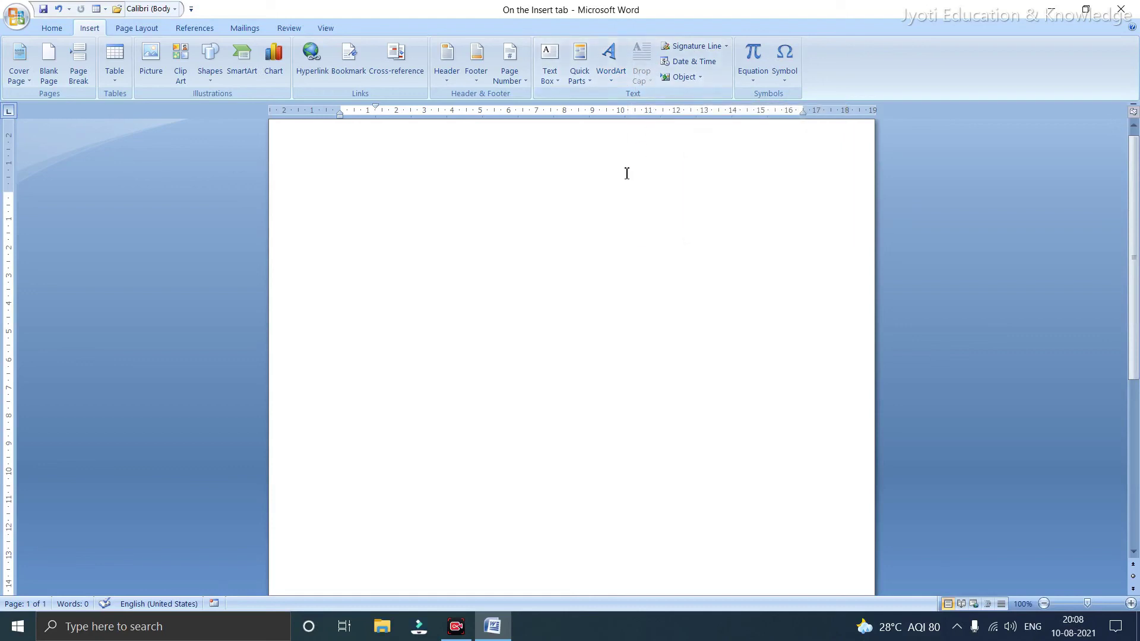
Generate sample paragraphs with =RAND() and apply the Dropped drop cap to the first paragraph
text(=RAND())
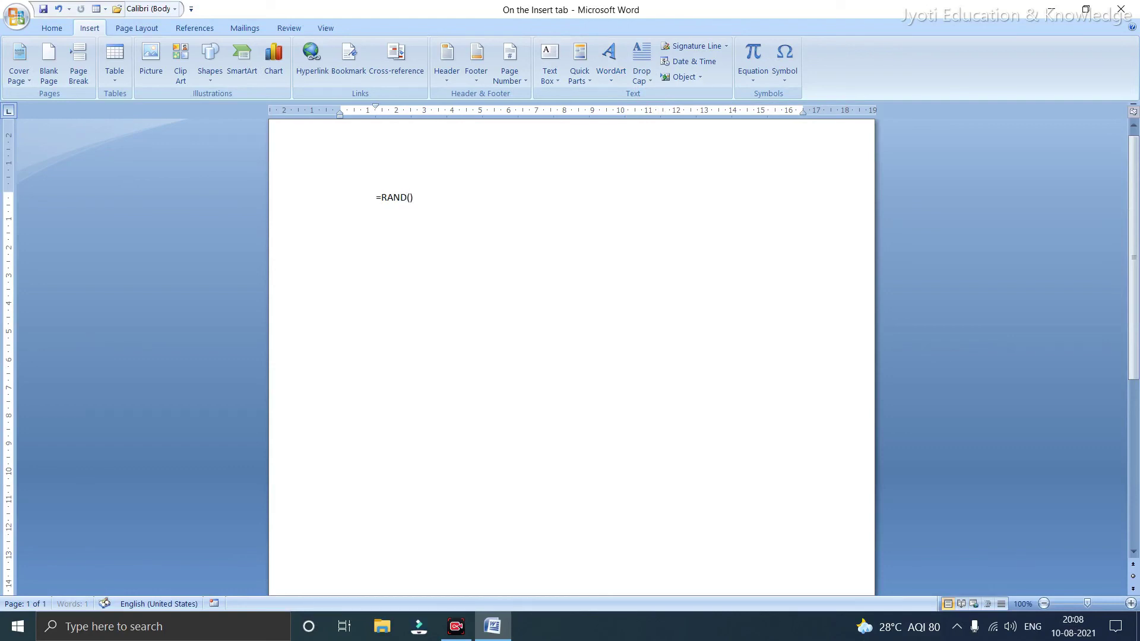
key(Return)
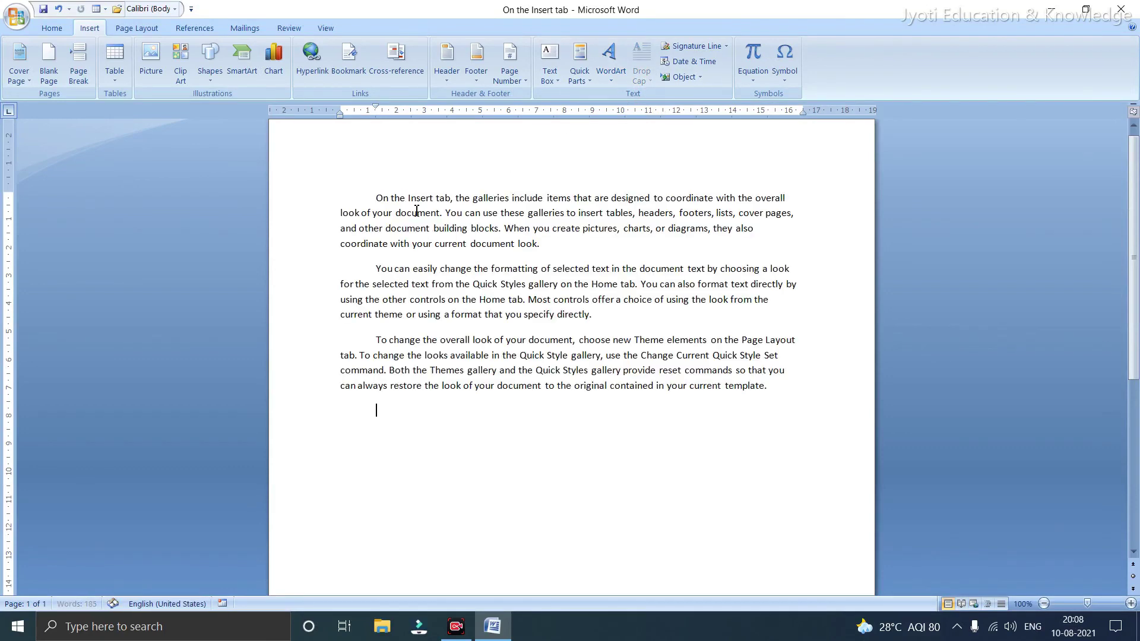
click(378, 196)
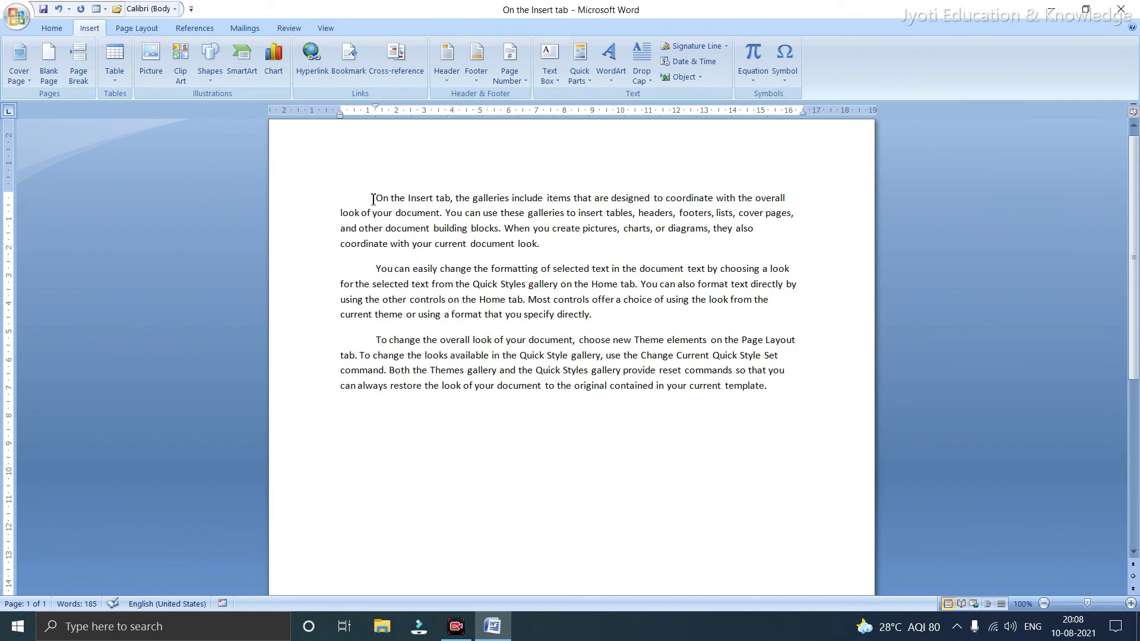
key(alt+n)
key(r)
key(c)
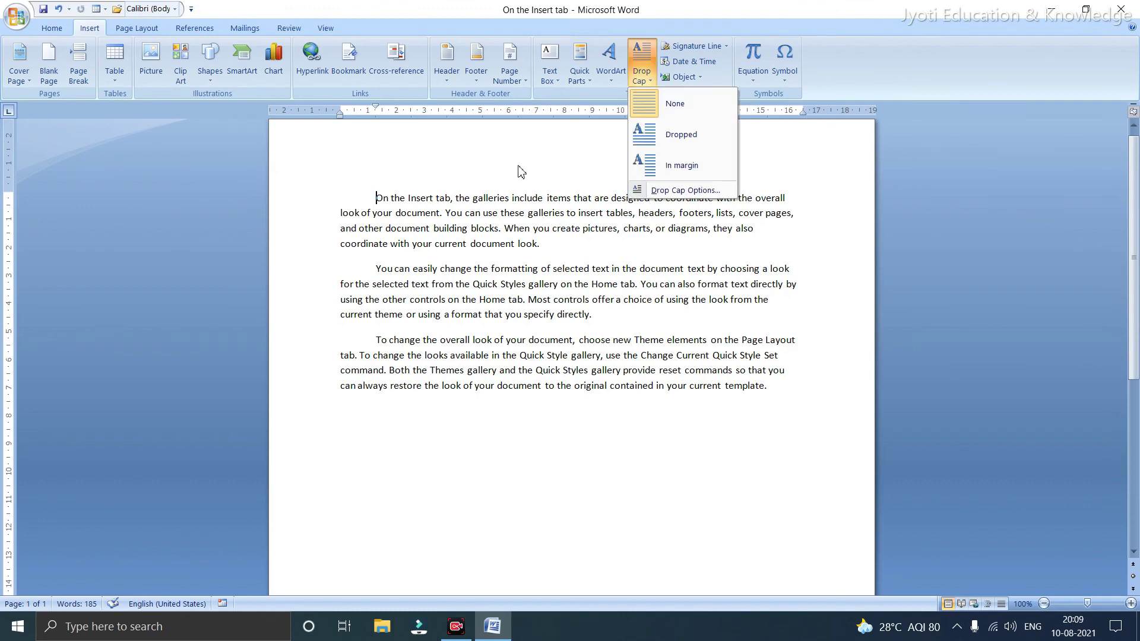
click(649, 140)
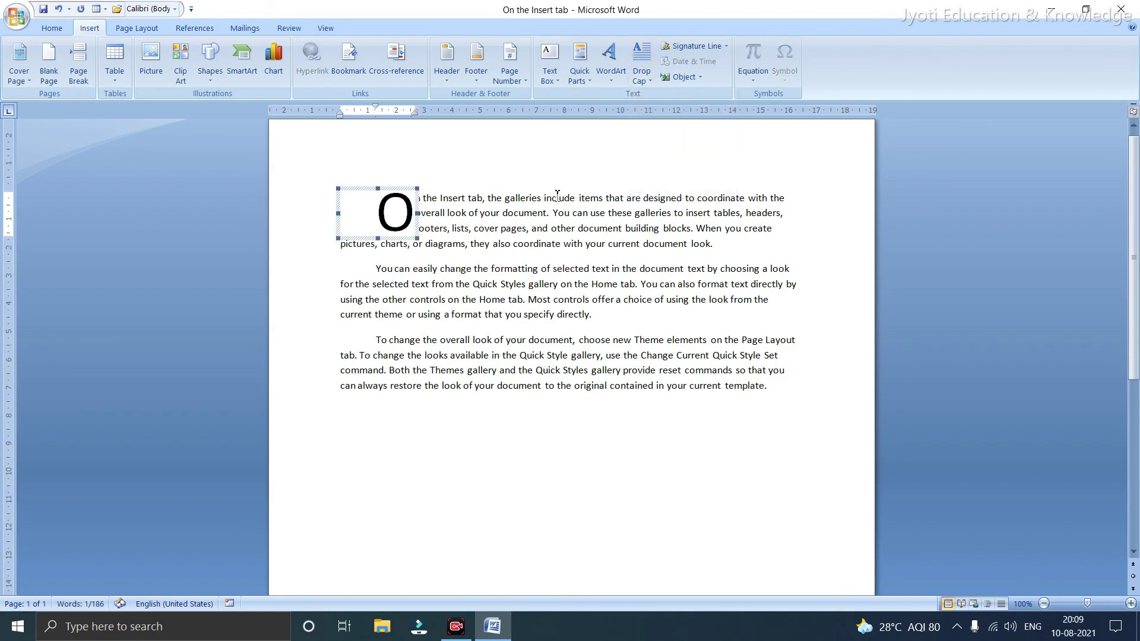
Resize the dropped letter "O" smaller and back to about three lines high, and deselect its frame
drag(417, 236, 403, 225)
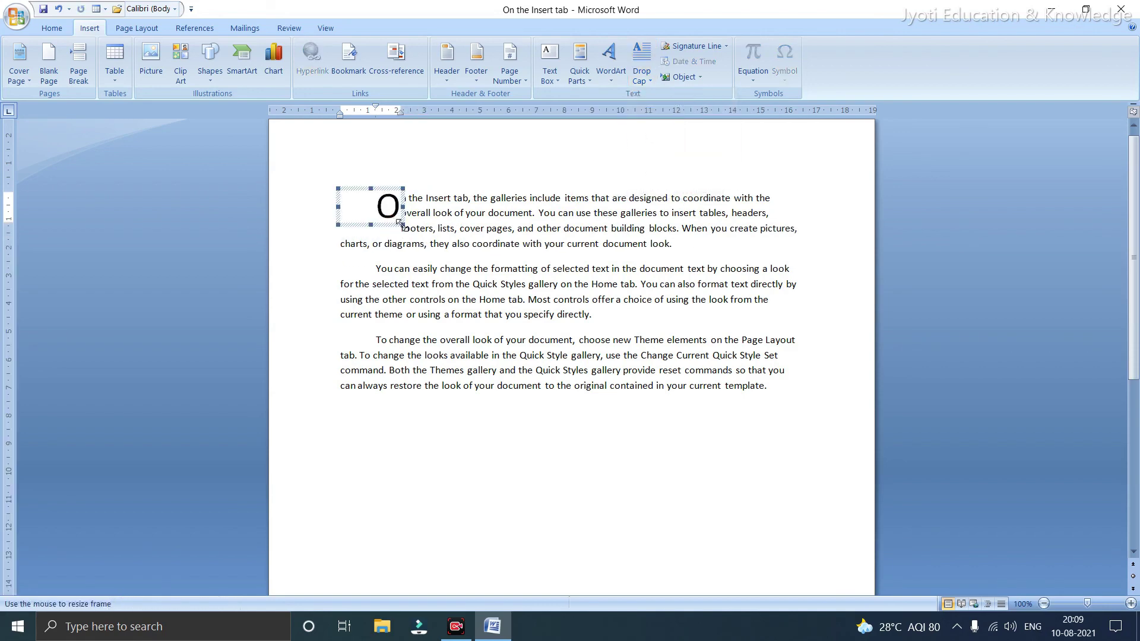
click(422, 237)
drag(422, 237, 425, 238)
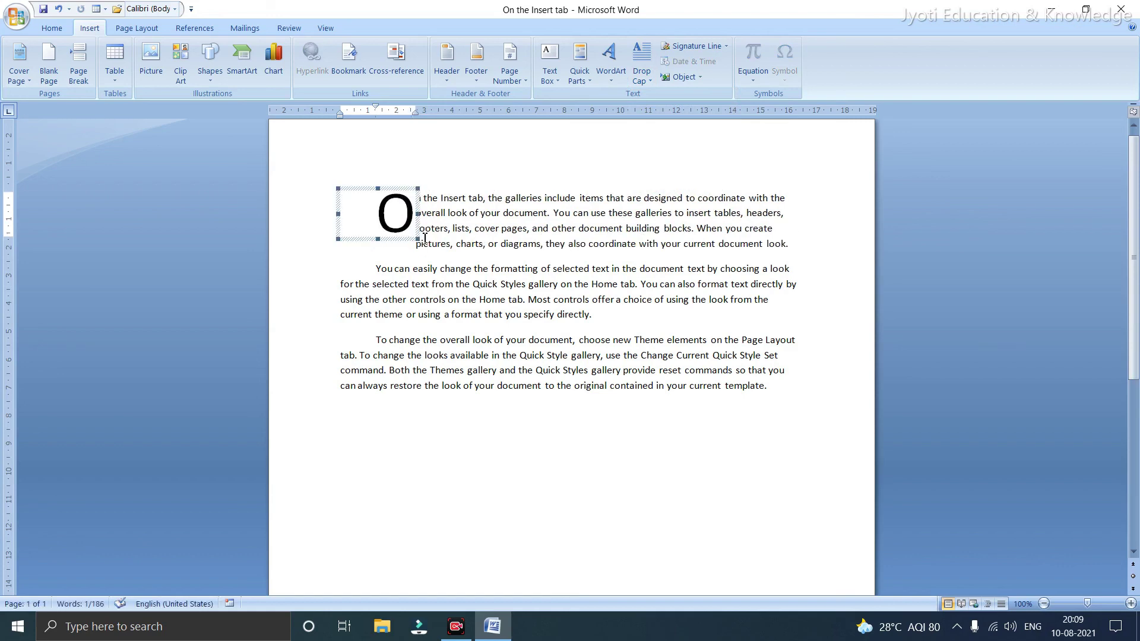
click(469, 181)
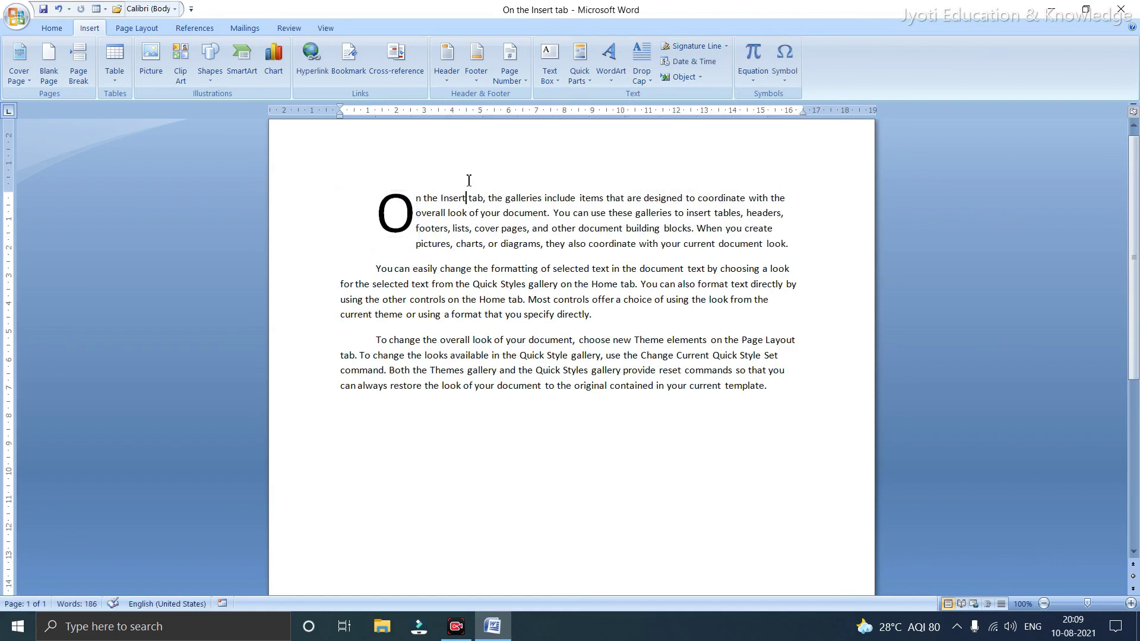
click(410, 217)
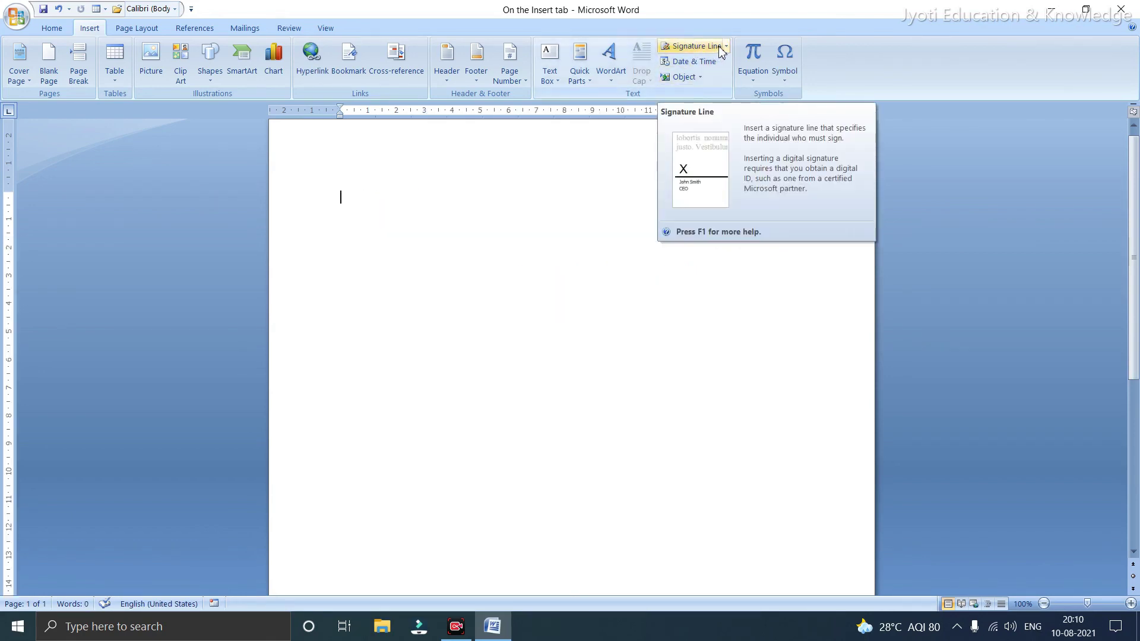
Examine the Signature Setup fields for a signature line and close the dialog without inserting one
click(720, 48)
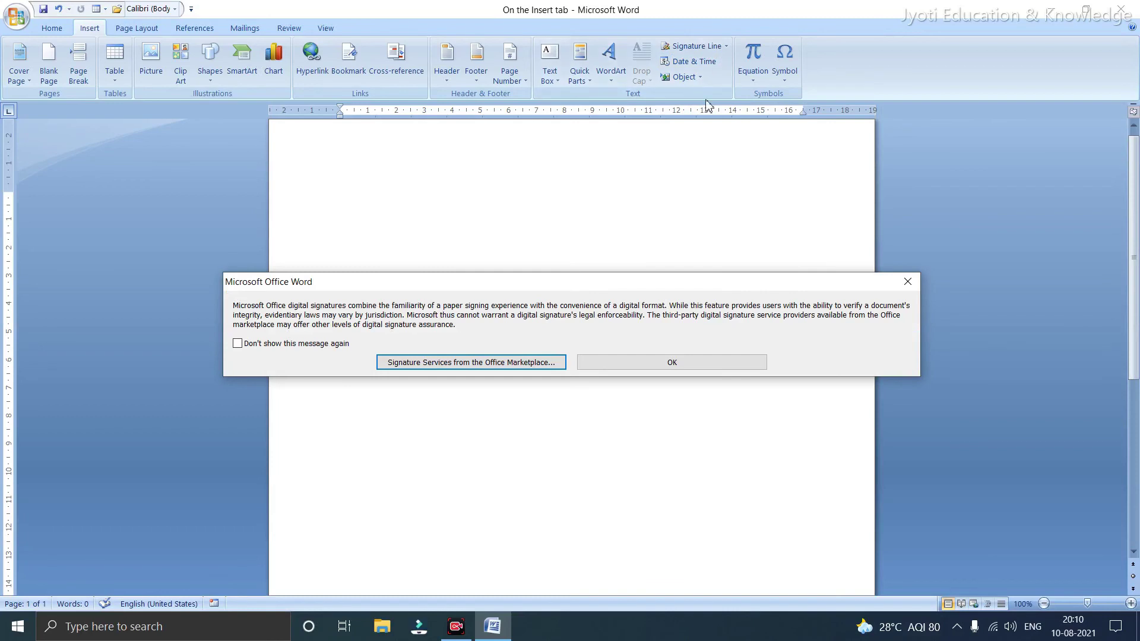
click(683, 362)
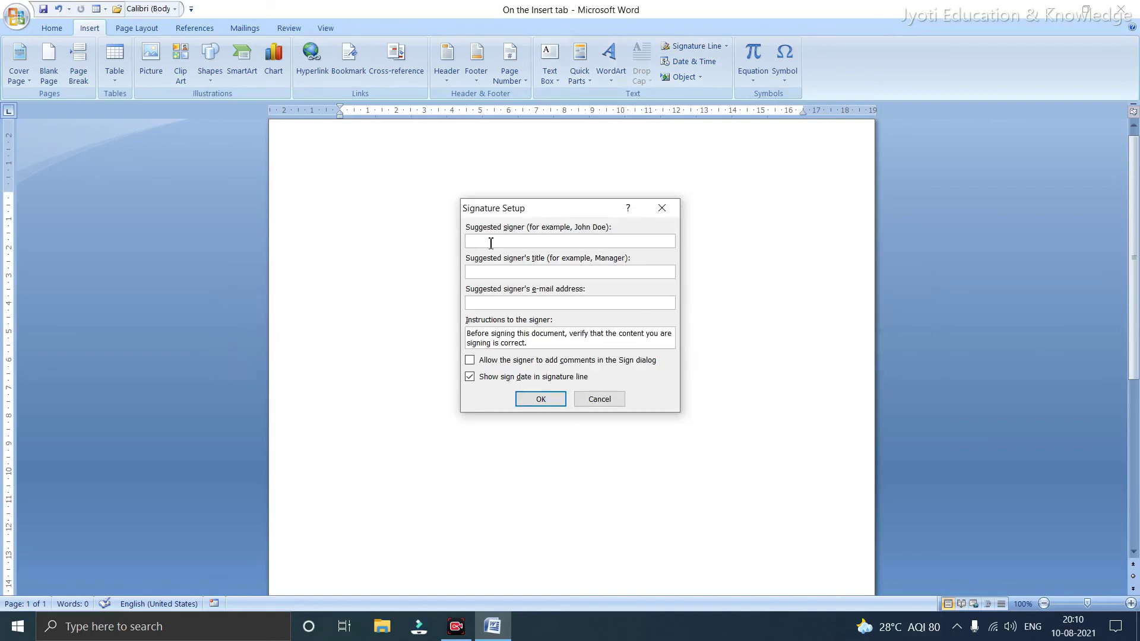
click(484, 273)
click(600, 399)
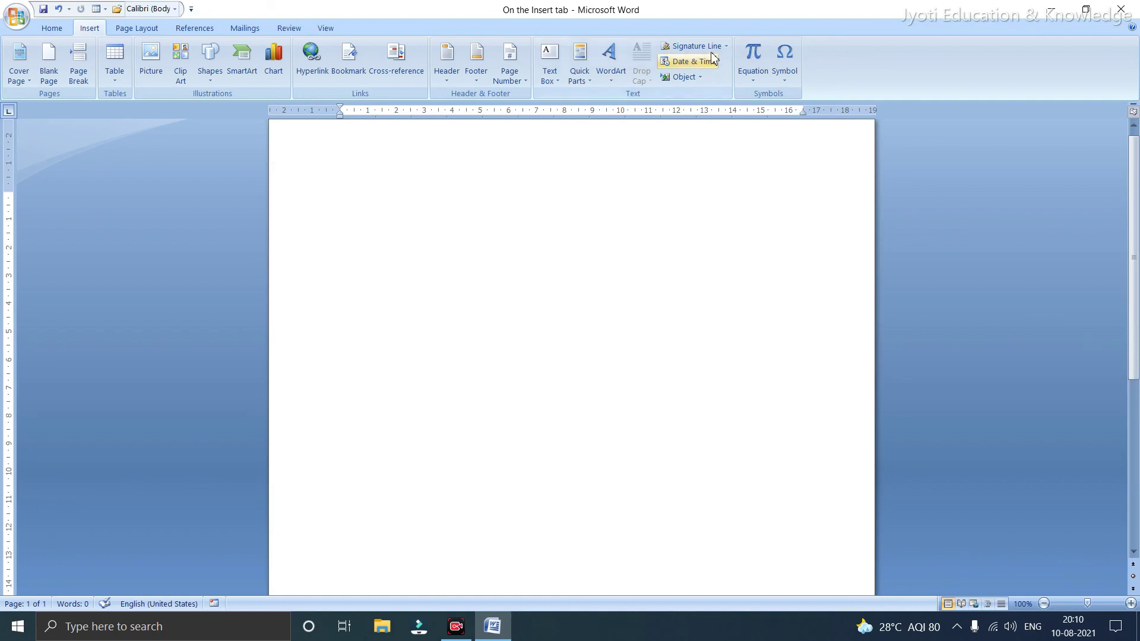
Insert the current date and time in the 8/10/2021 8:10:38 PM format, and delete it from the page
click(692, 61)
click(425, 248)
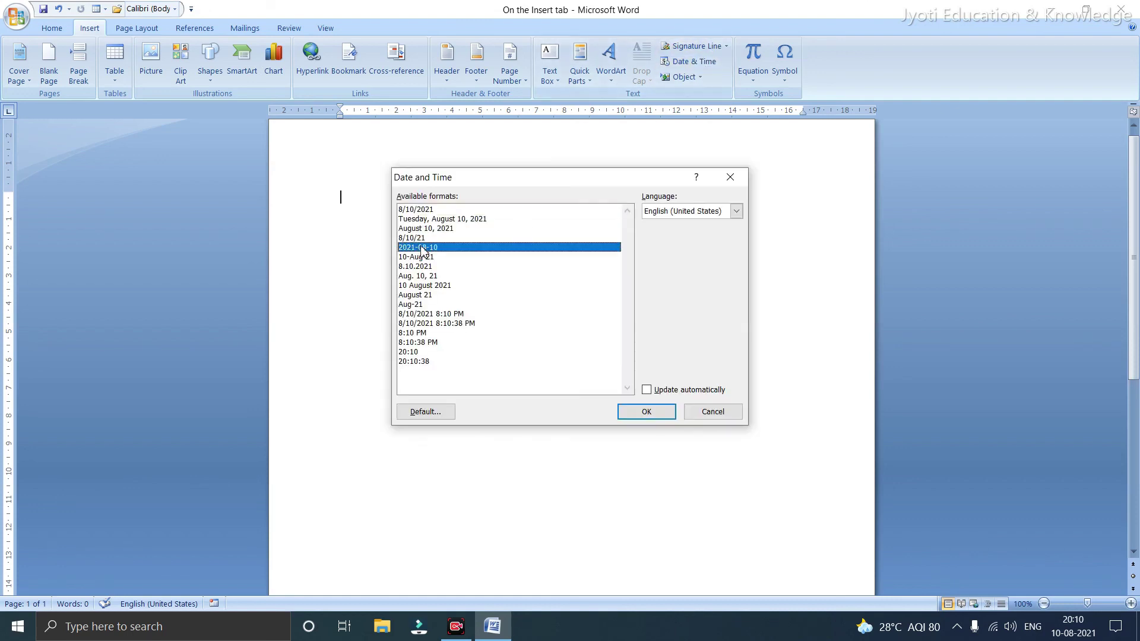
click(425, 269)
click(423, 285)
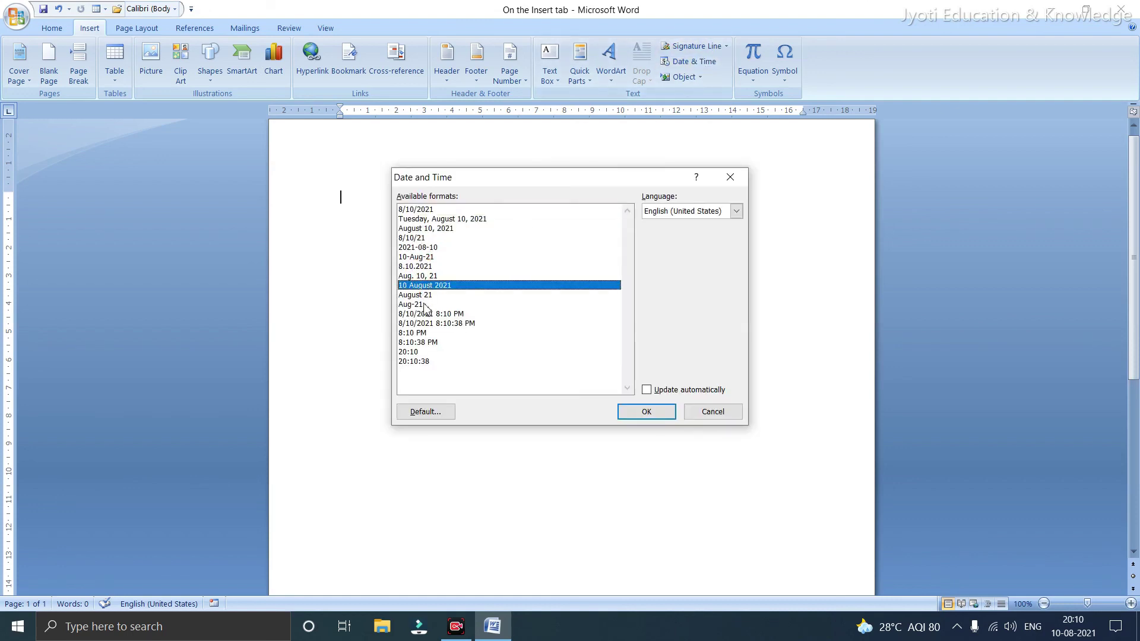
click(424, 304)
click(425, 314)
click(429, 324)
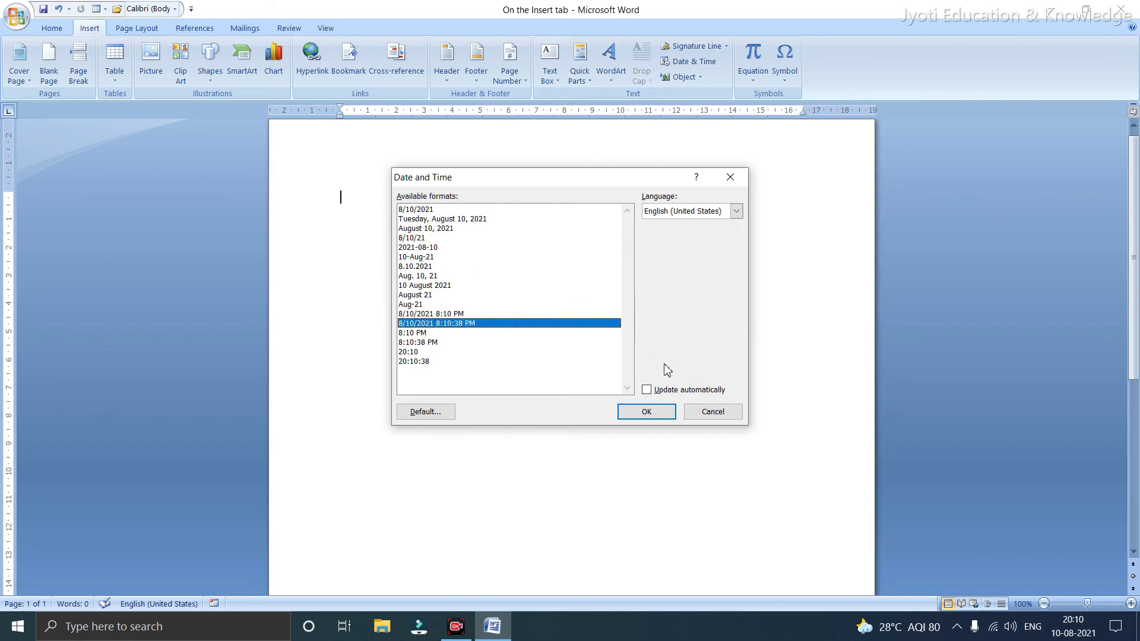
click(655, 409)
drag(562, 297, 326, 211)
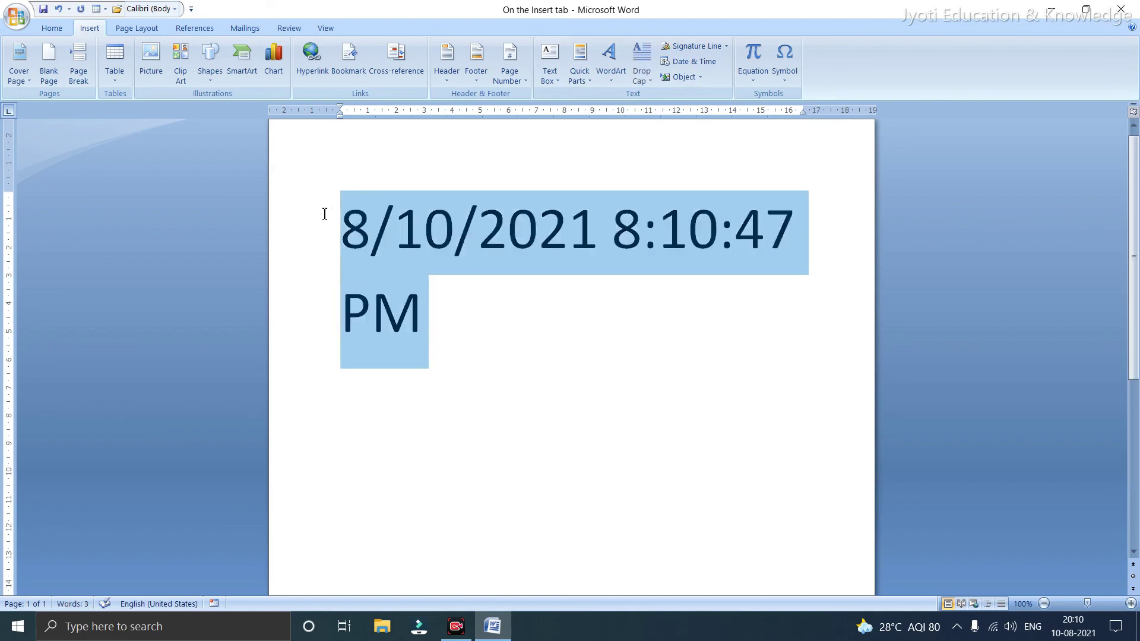
key(Delete)
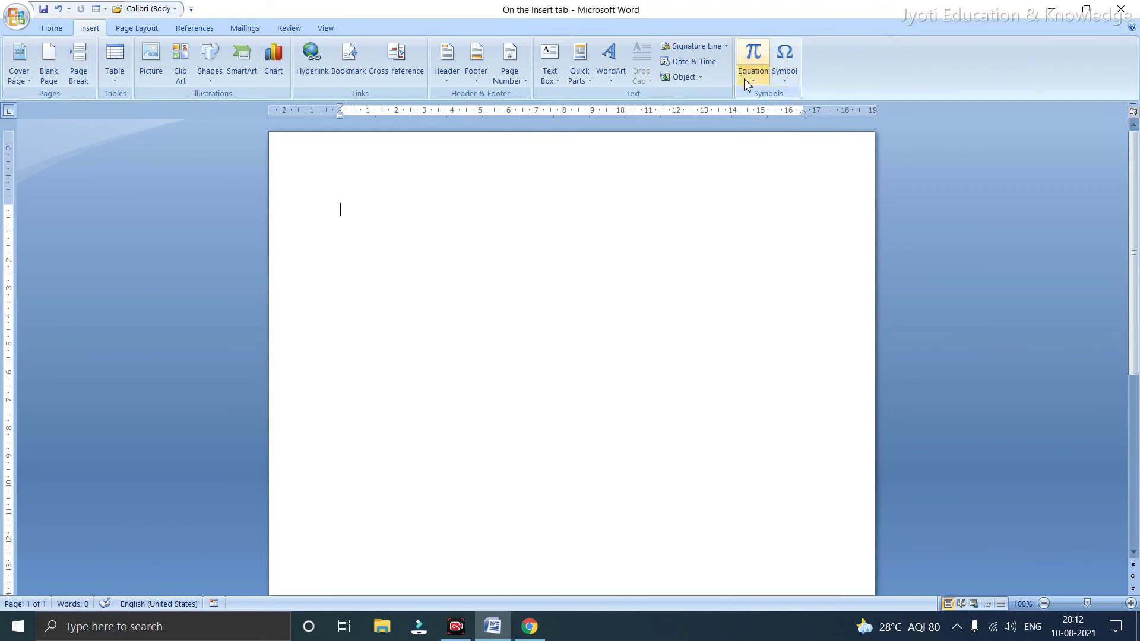
Browse the full symbol list and the built-in equation gallery without inserting anything
click(784, 87)
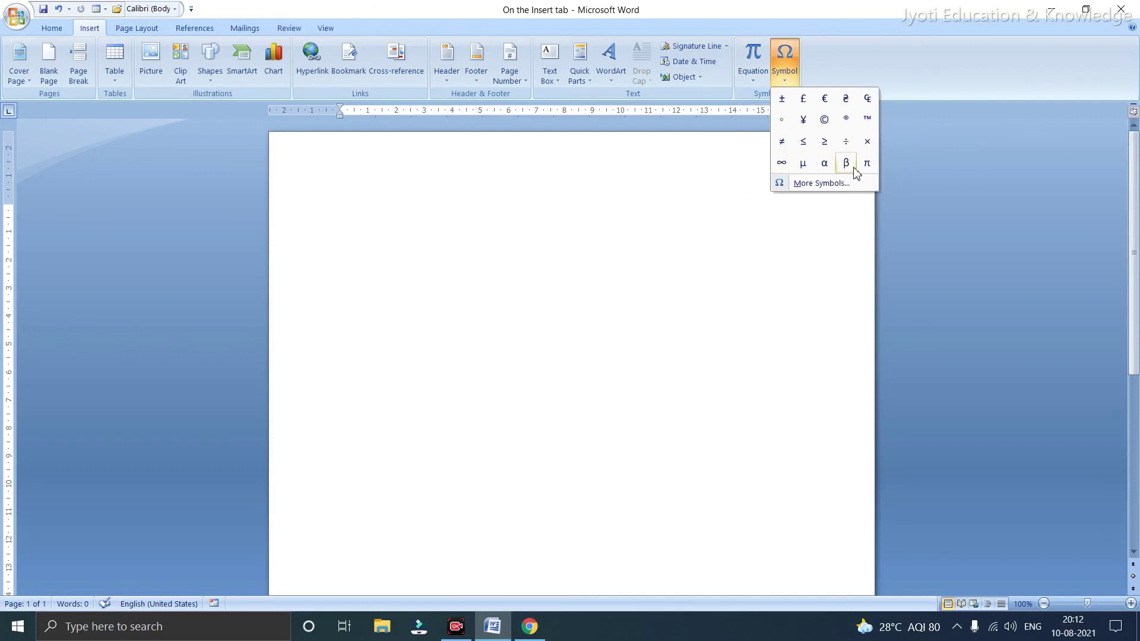
click(812, 185)
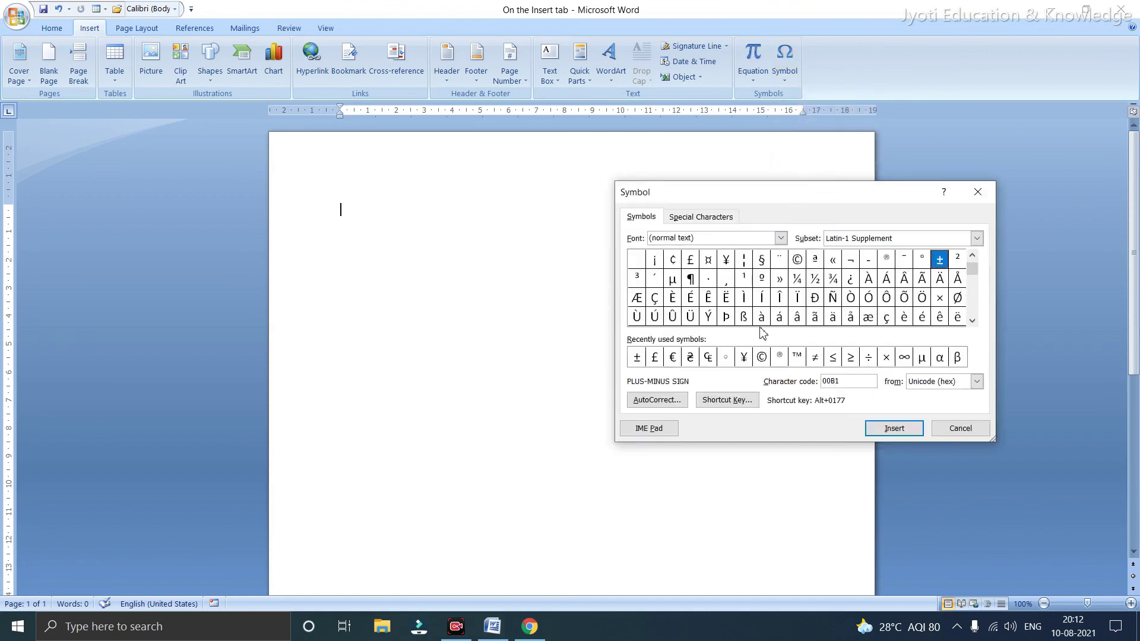
drag(972, 269, 970, 315)
click(978, 192)
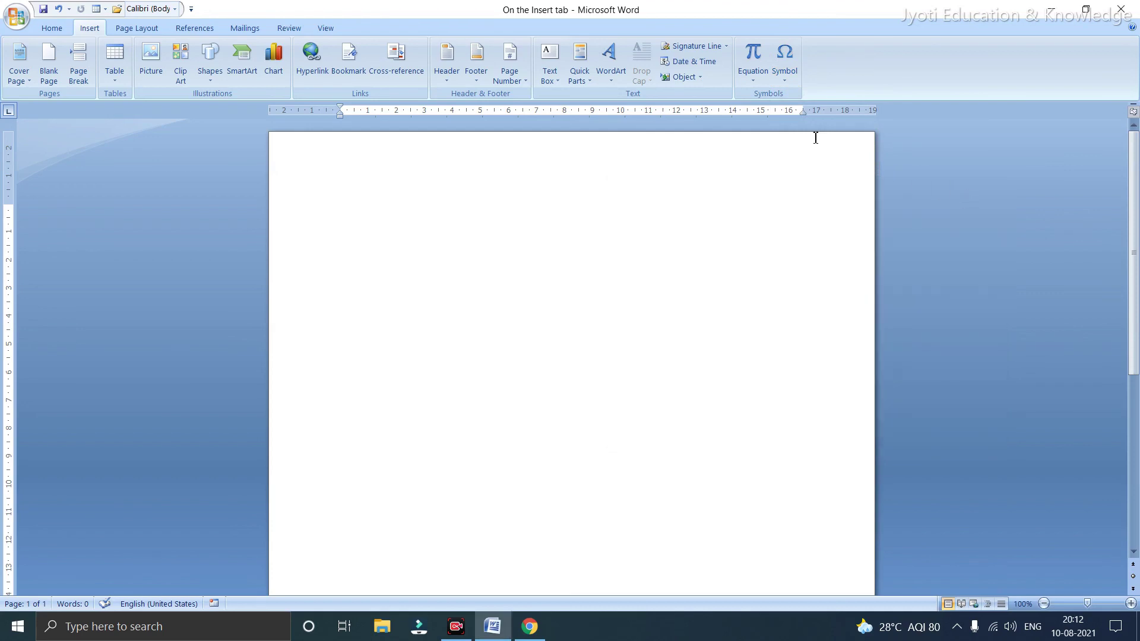
click(763, 82)
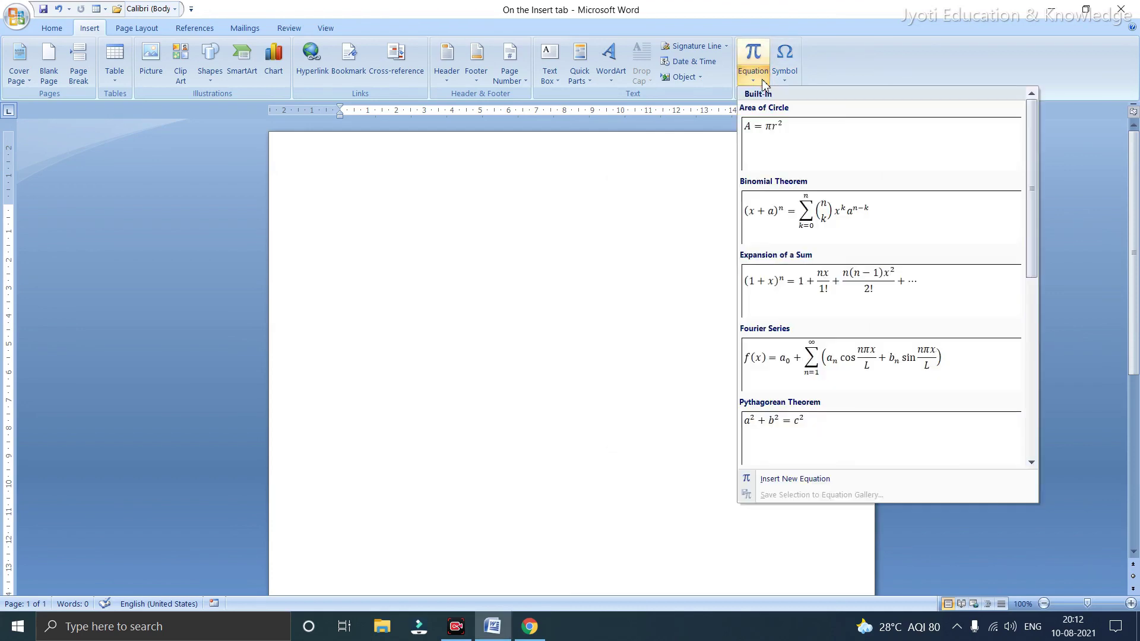
click(633, 228)
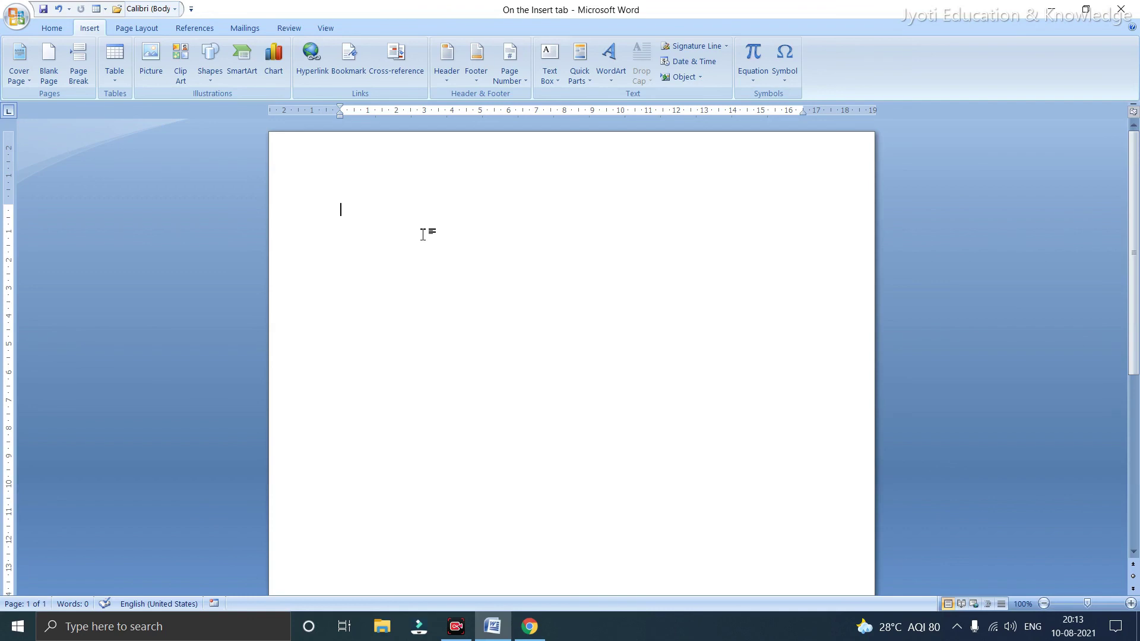
Place the Word window beside the browser window with the fraction equations and widen it to meet the browser's edge
key(super+Right)
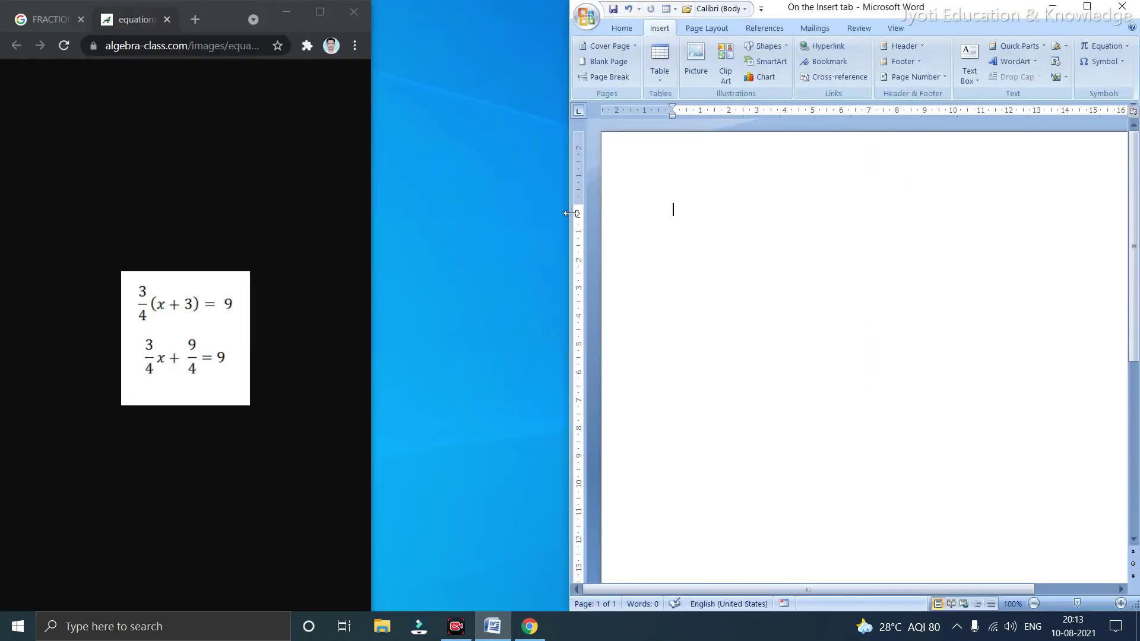
drag(574, 214, 370, 242)
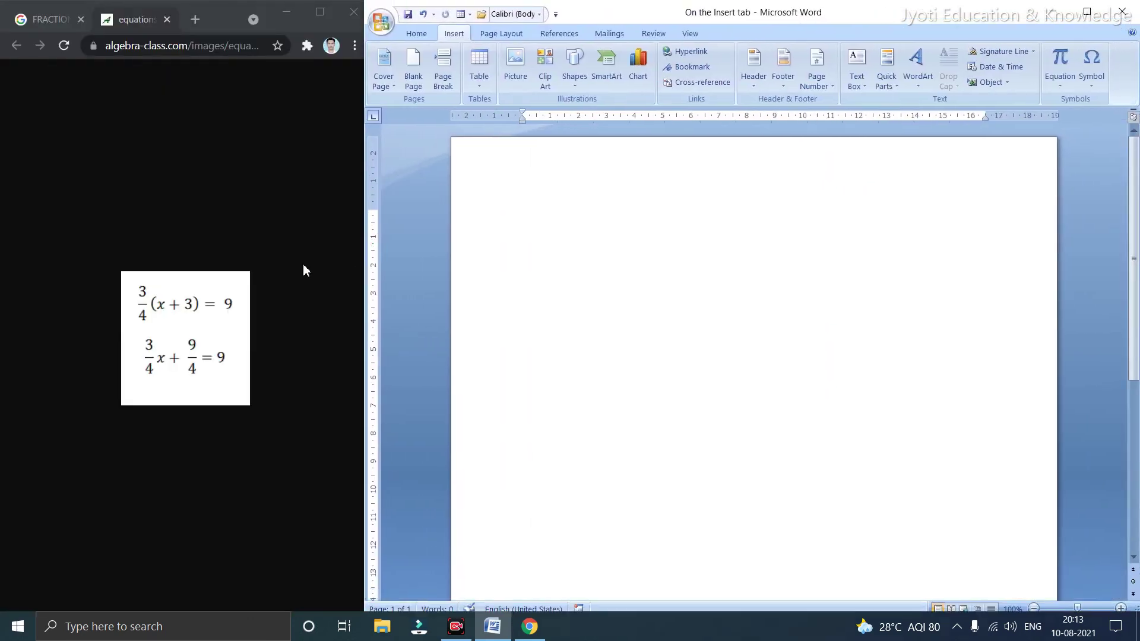
click(202, 320)
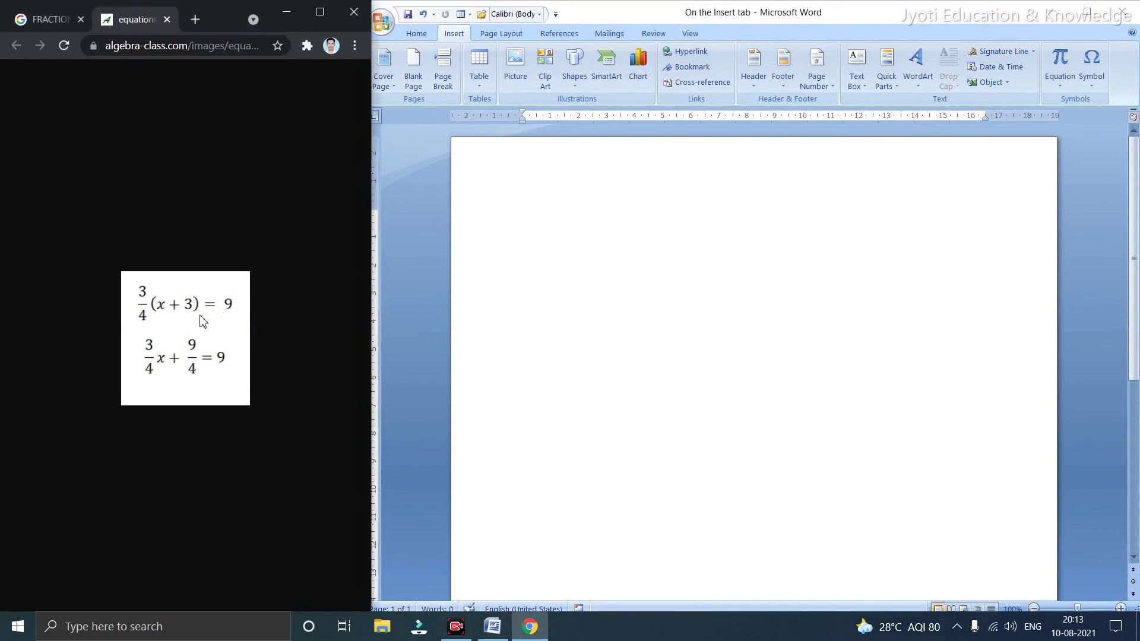
Enter the fraction 3/4 as plain text on the blank page
click(569, 245)
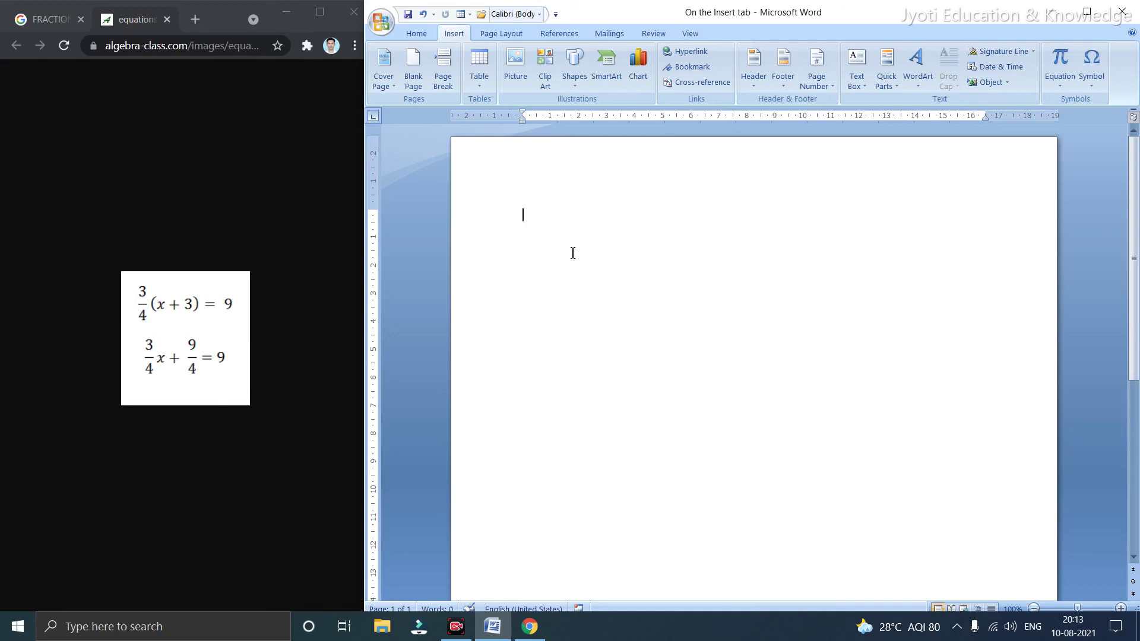
text(3)
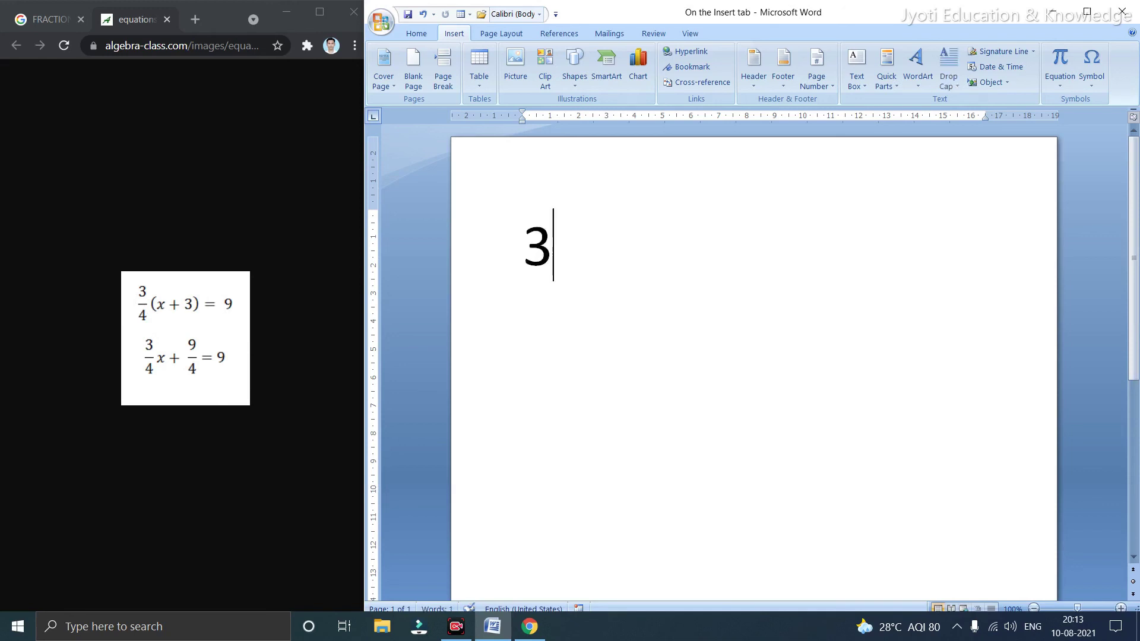
text(/4)
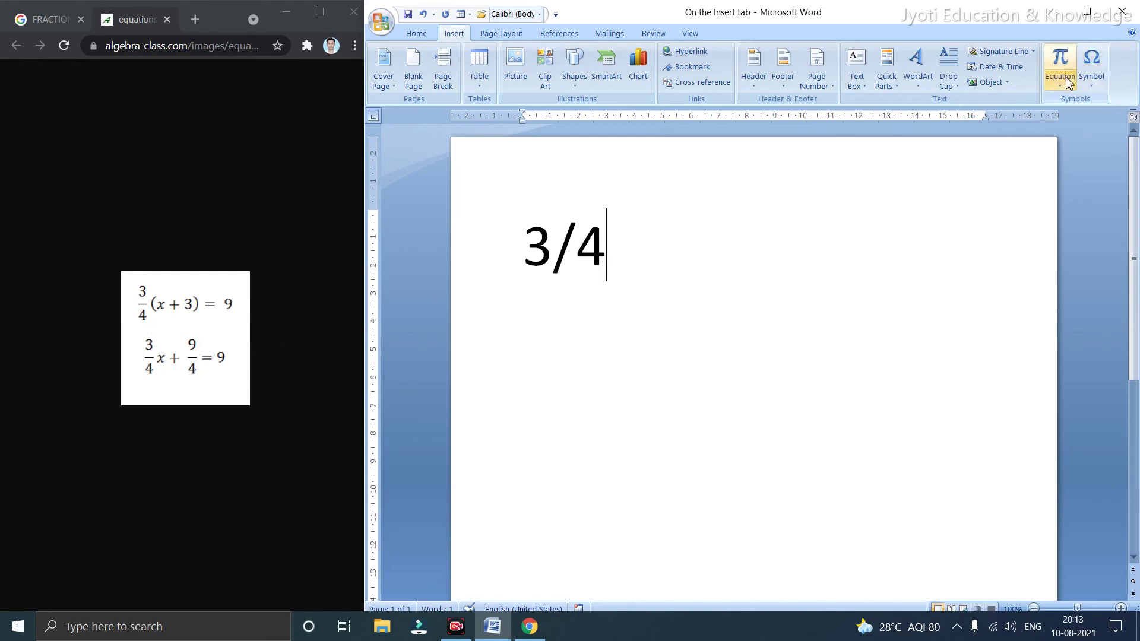
Delete the plain-text fraction 3/4 from the page
key(BackSpace)
key(BackSpace)
key(BackSpace)
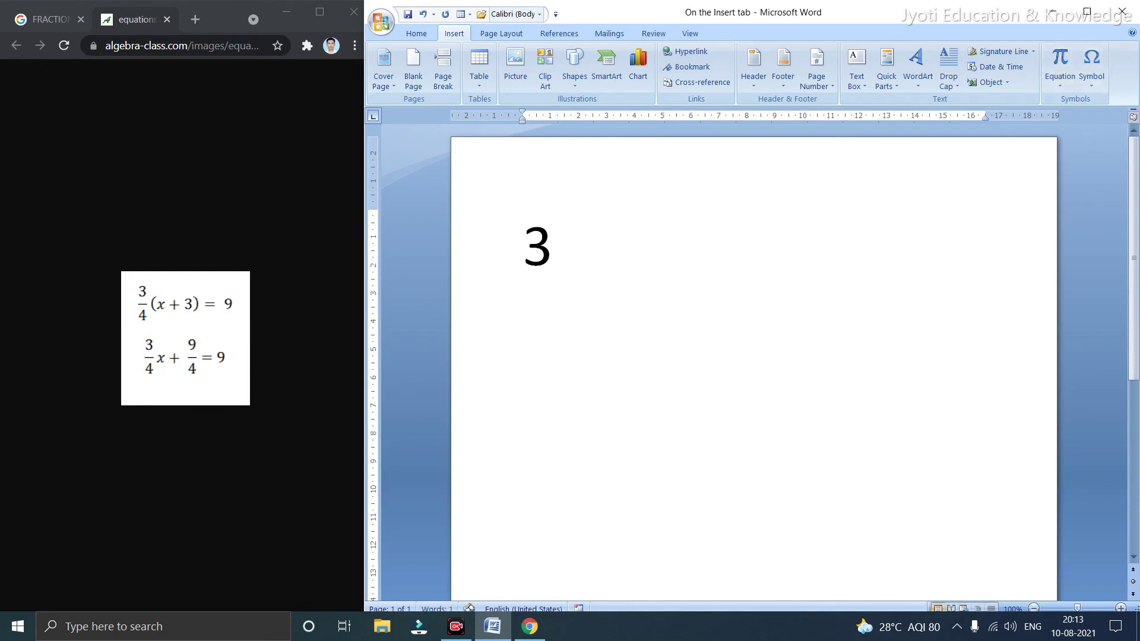
Insert a new equation with a stacked fraction that has 3 as the numerator and 4 as the denominator
click(1061, 66)
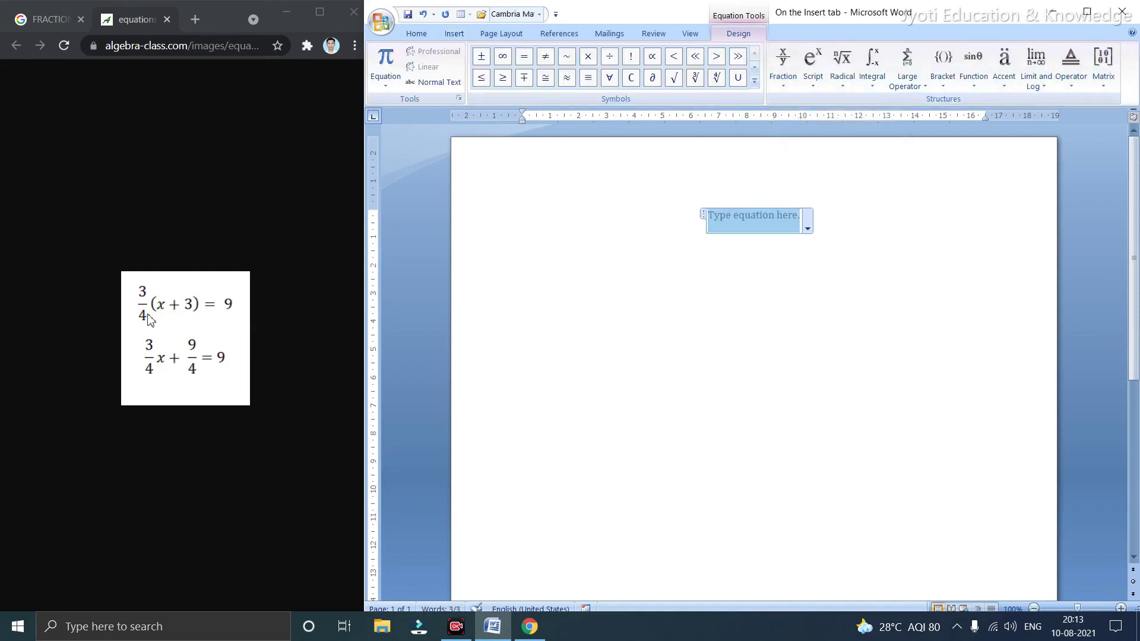
click(792, 80)
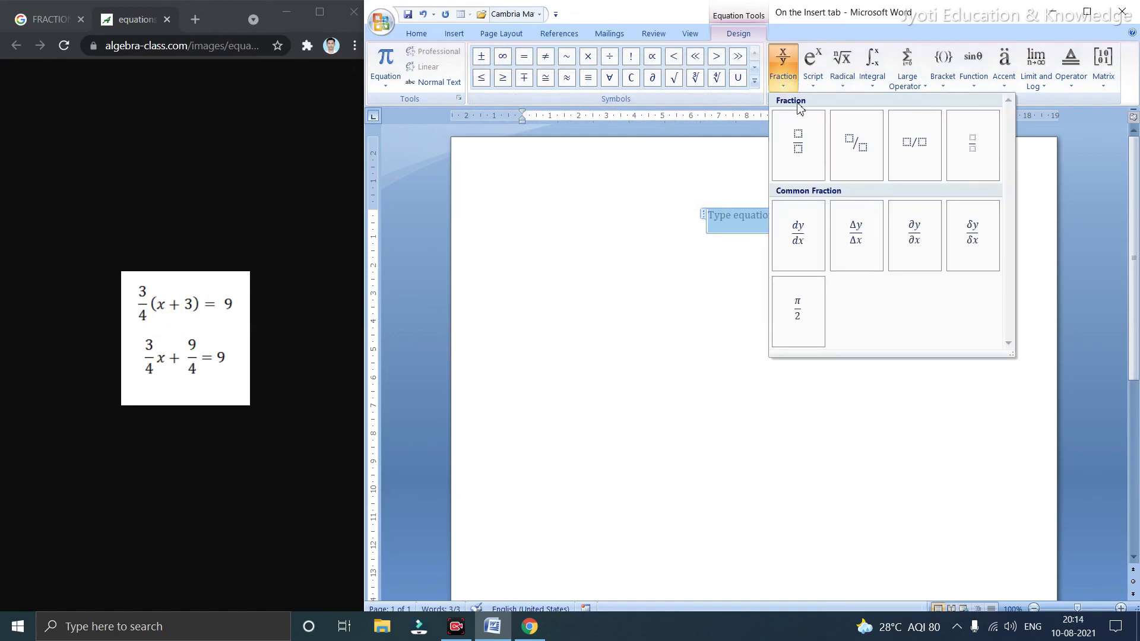
click(799, 162)
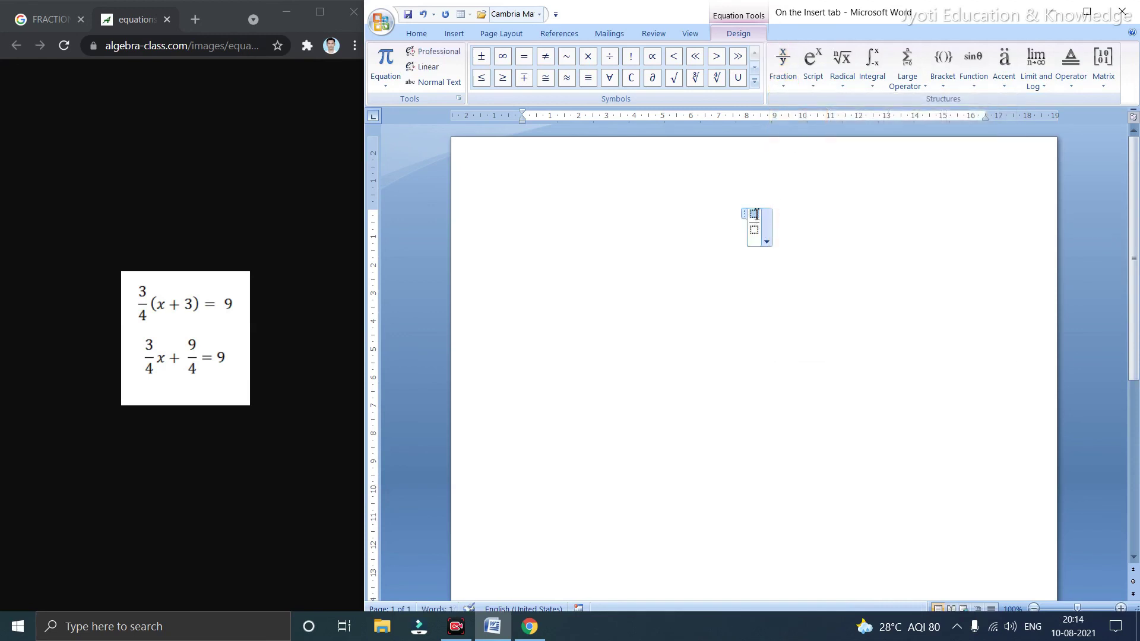
text(3)
click(756, 230)
text(4)
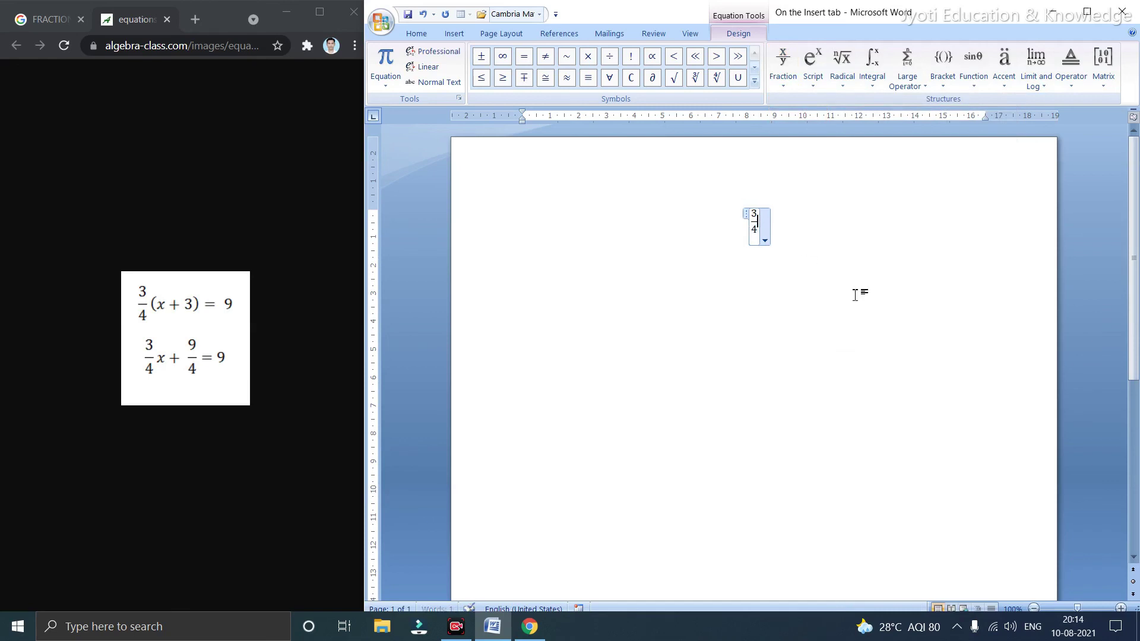
Complete the equation by entering (x+3) = 9 as text after the stacked fraction
click(873, 269)
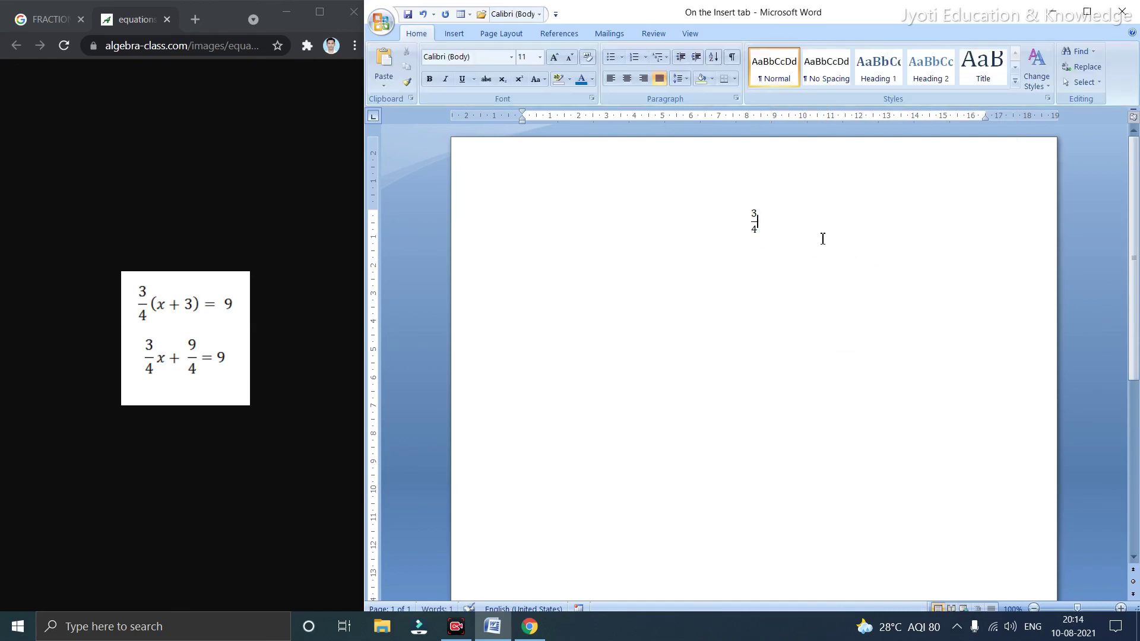
text(()
key(BackSpace)
text(x+3))
ctrl+scroll(637, 420, up, 3)
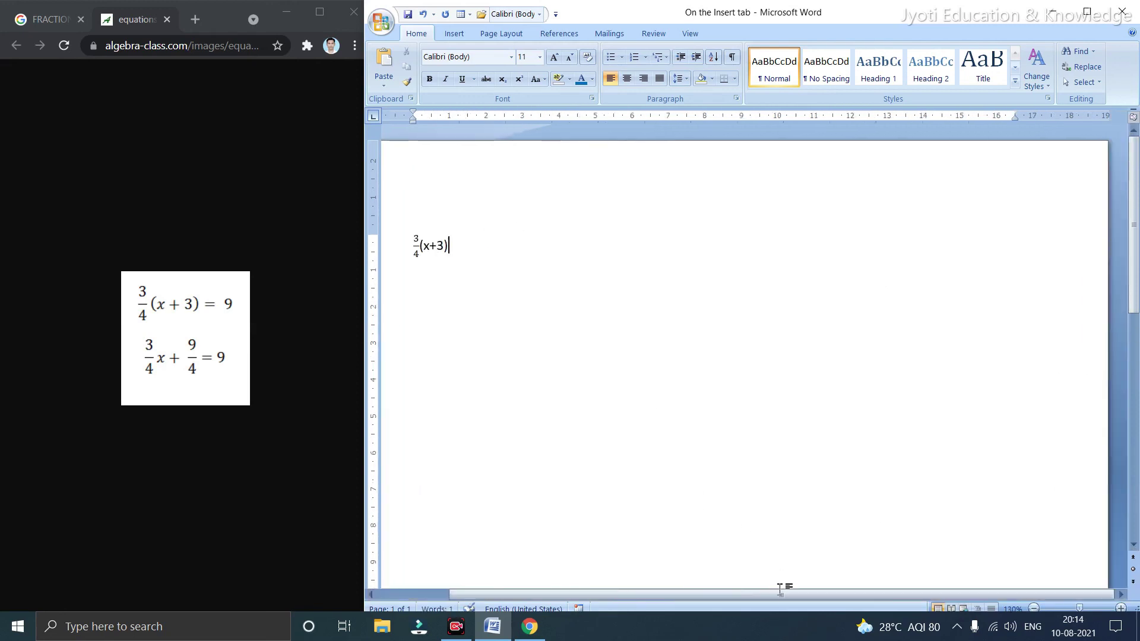
ctrl+scroll(492, 334, up, 1)
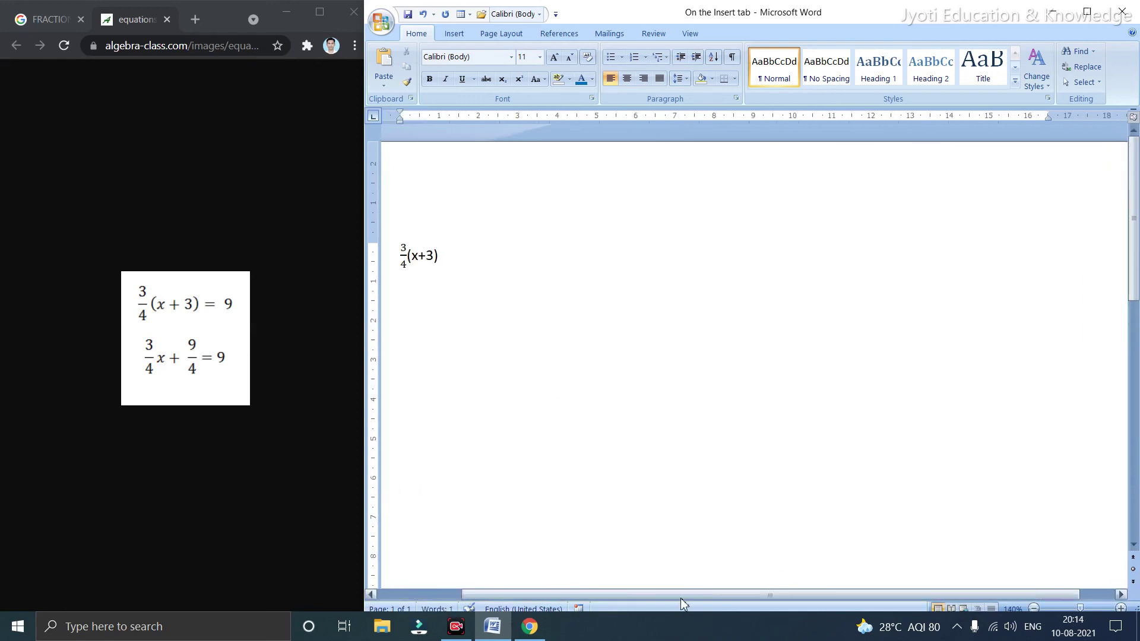
drag(645, 597, 560, 599)
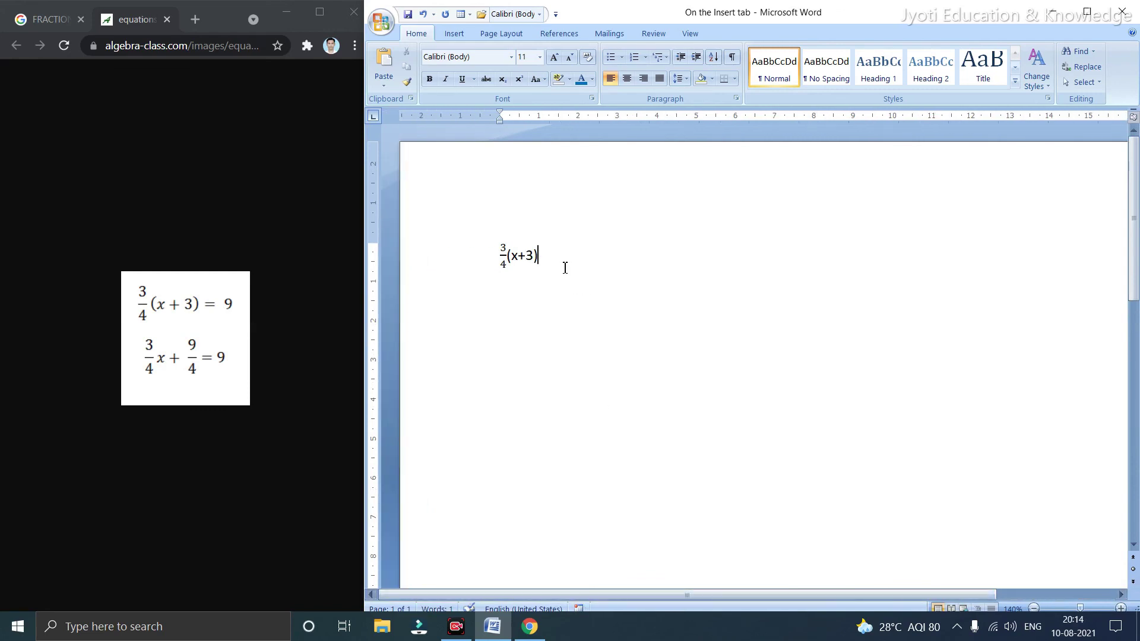
text(= 9)
Insert a new equation on the next line containing a radical with degree 3 and 512 under the root
key(Return)
click(458, 36)
click(1062, 86)
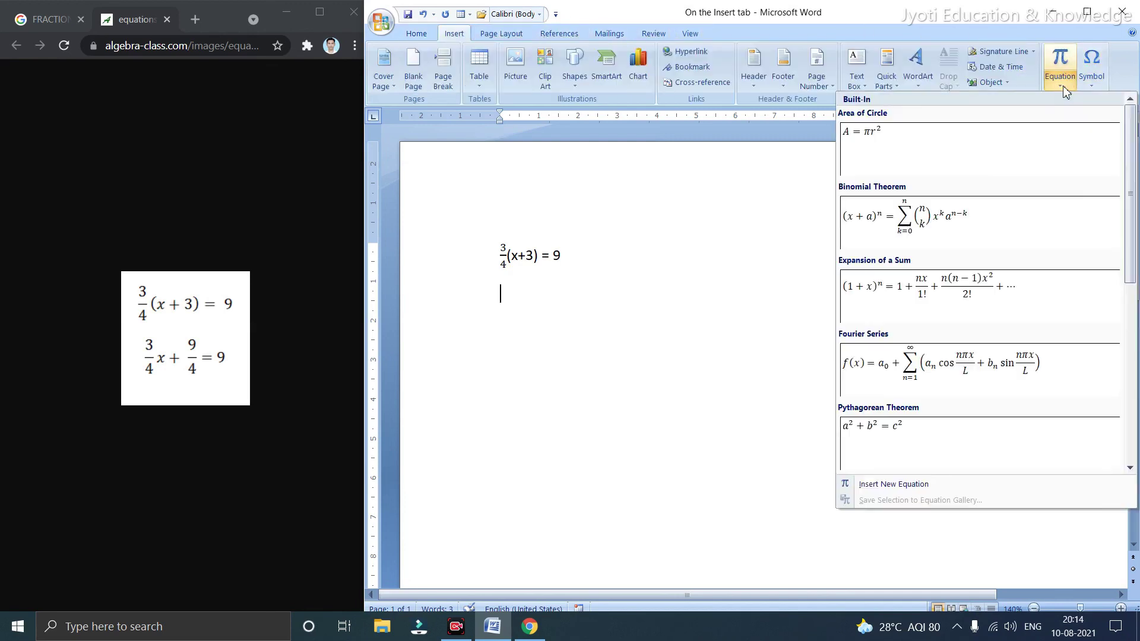
click(1062, 62)
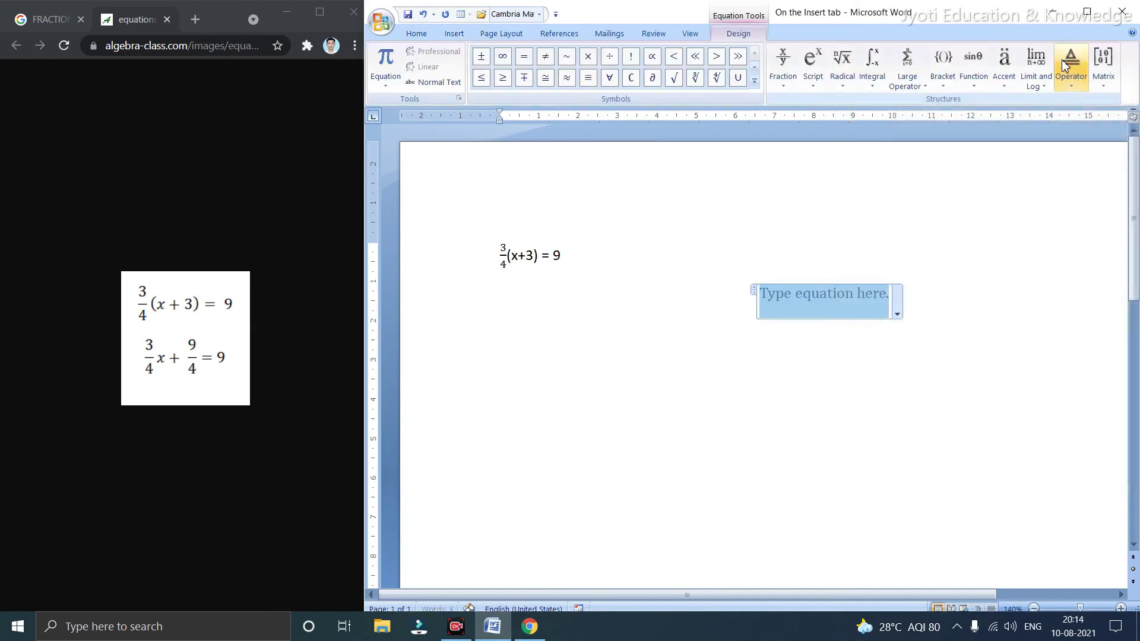
click(815, 89)
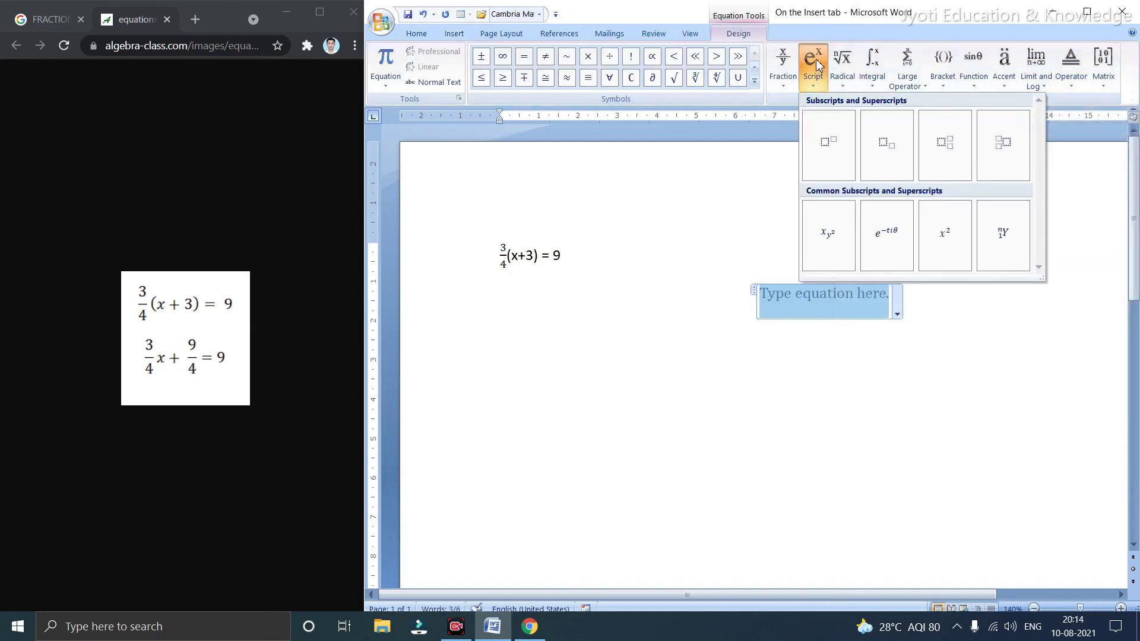
click(845, 94)
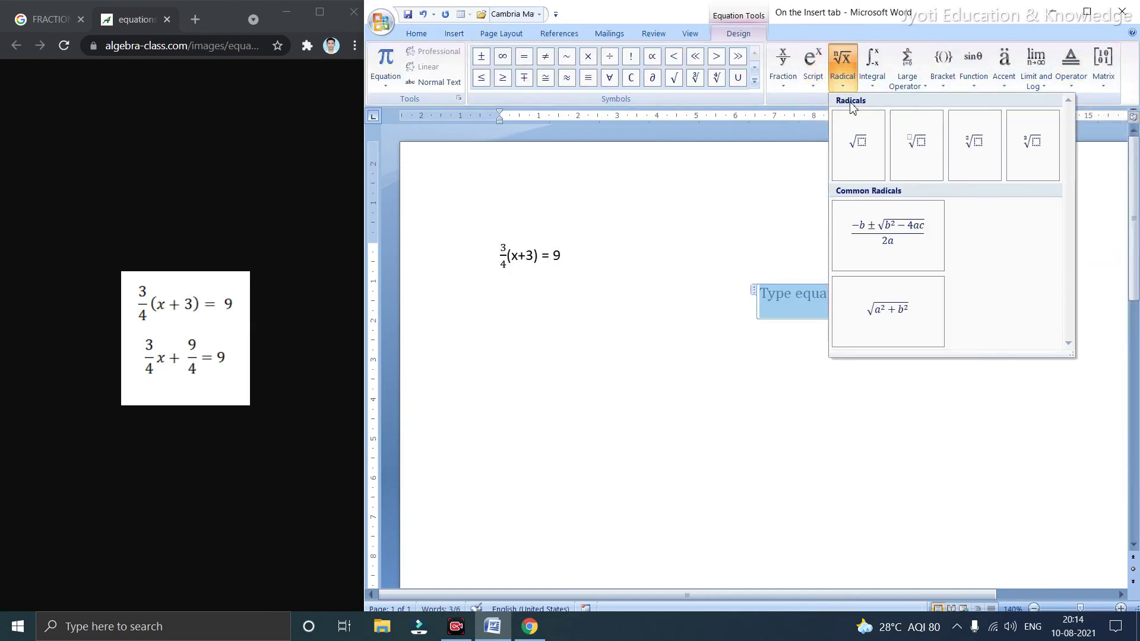
click(922, 149)
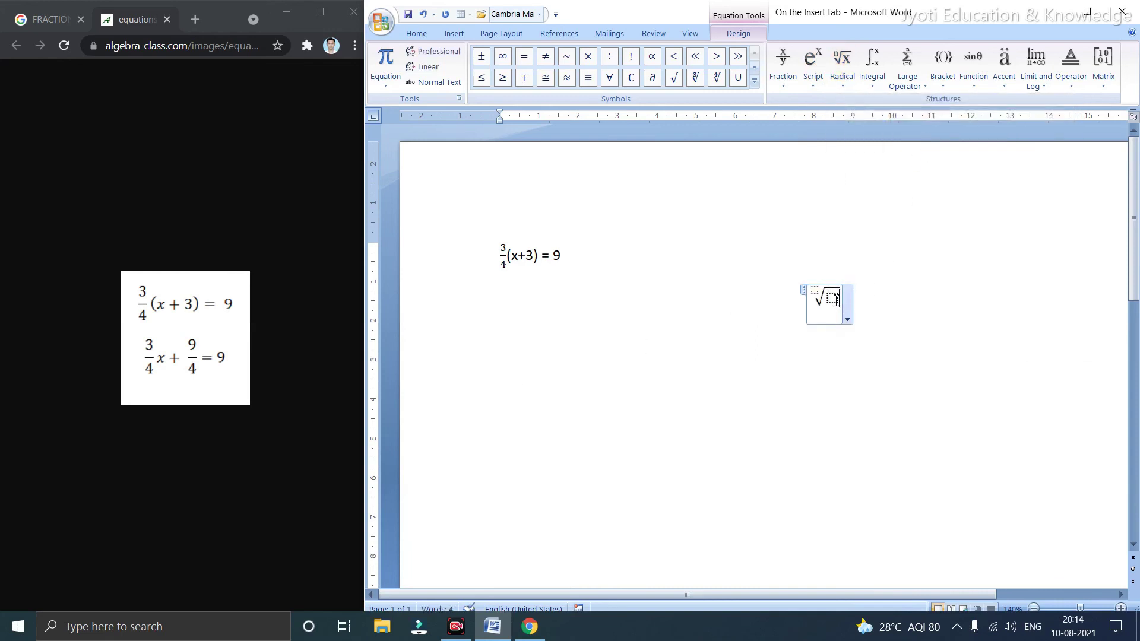
text(512)
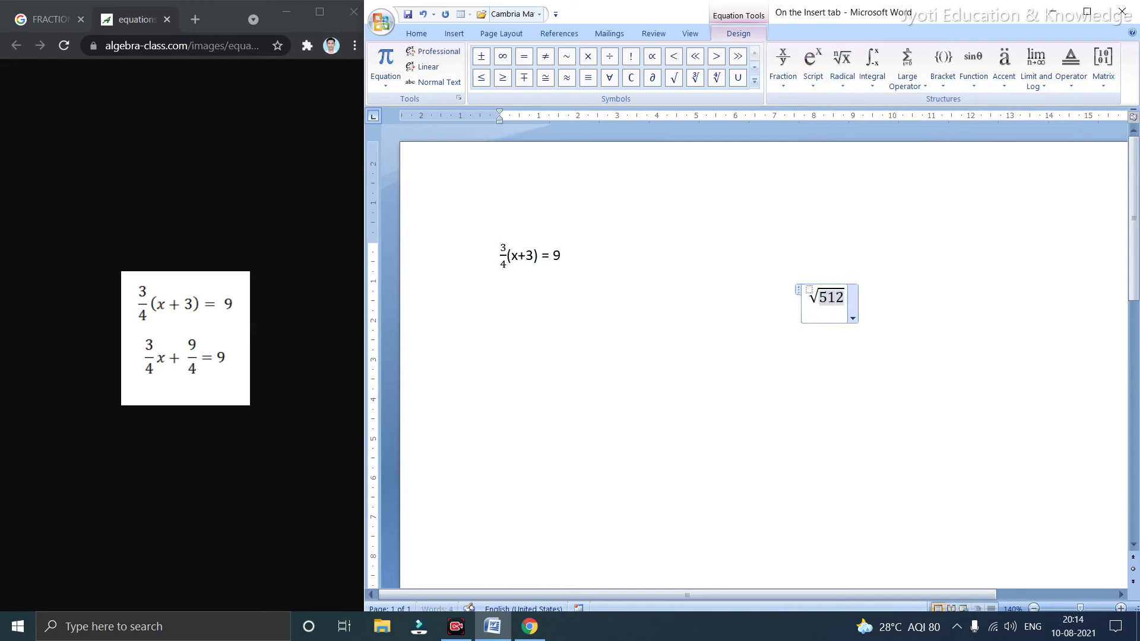
click(810, 291)
text(3)
click(982, 325)
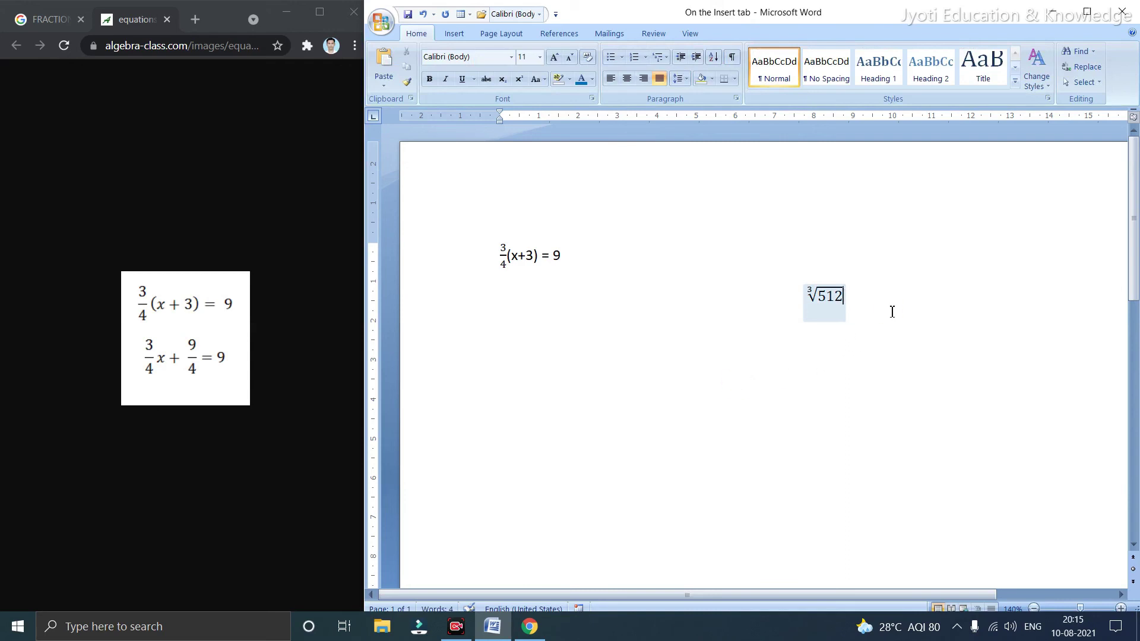
Examine the integral, large operator, bracket, function and matrix structures and the Basic Math symbols available for equations
click(458, 34)
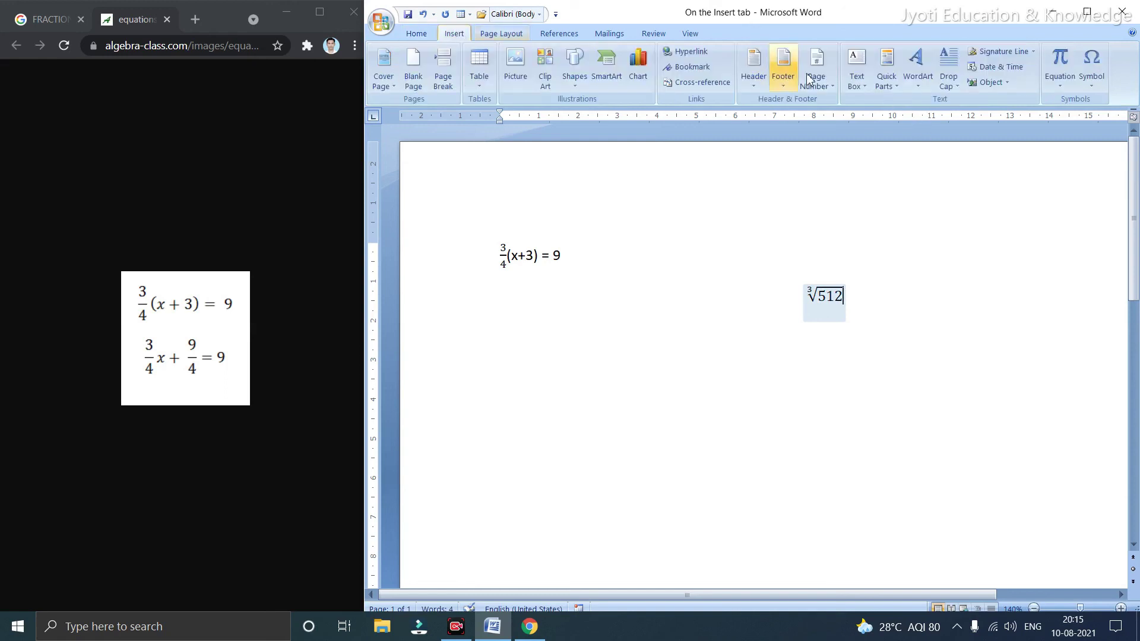
click(1060, 80)
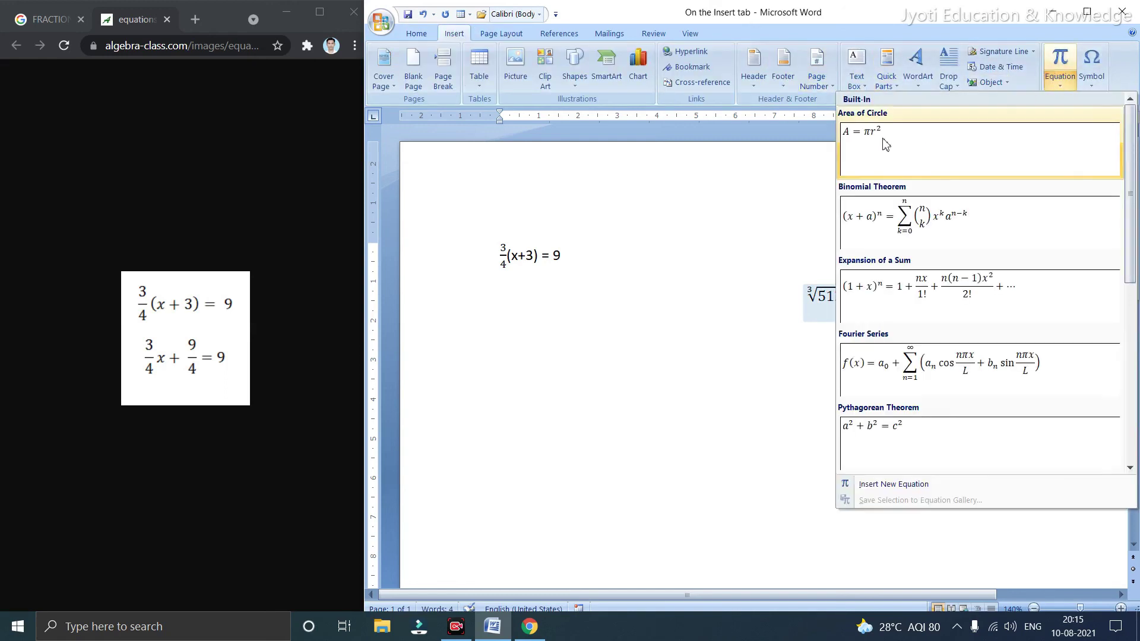
click(1069, 57)
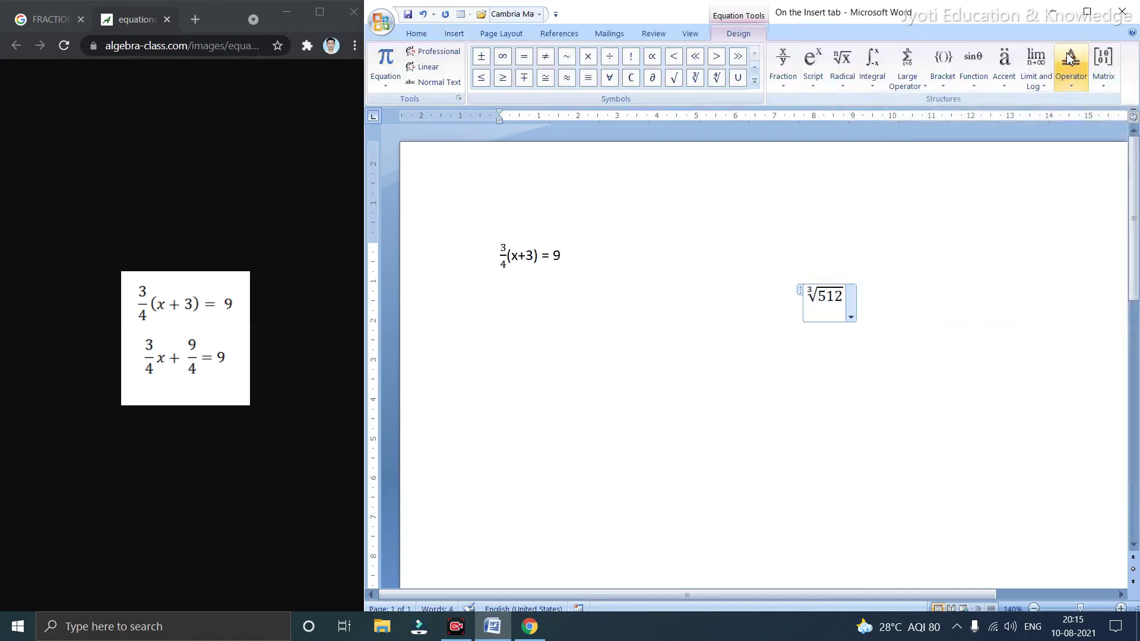
click(877, 88)
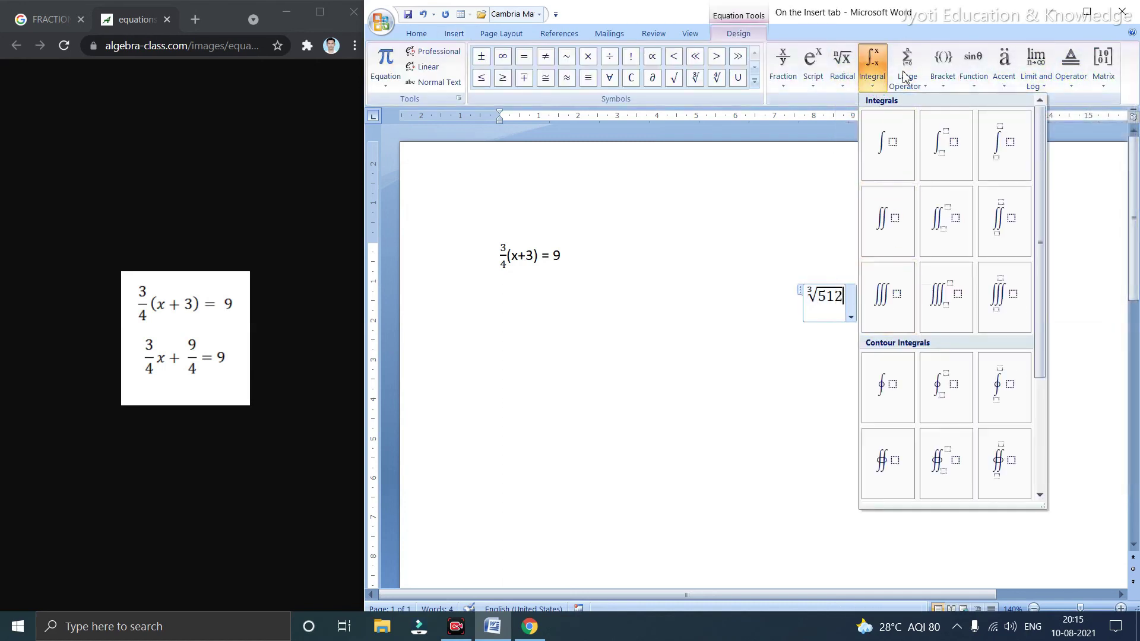
click(920, 86)
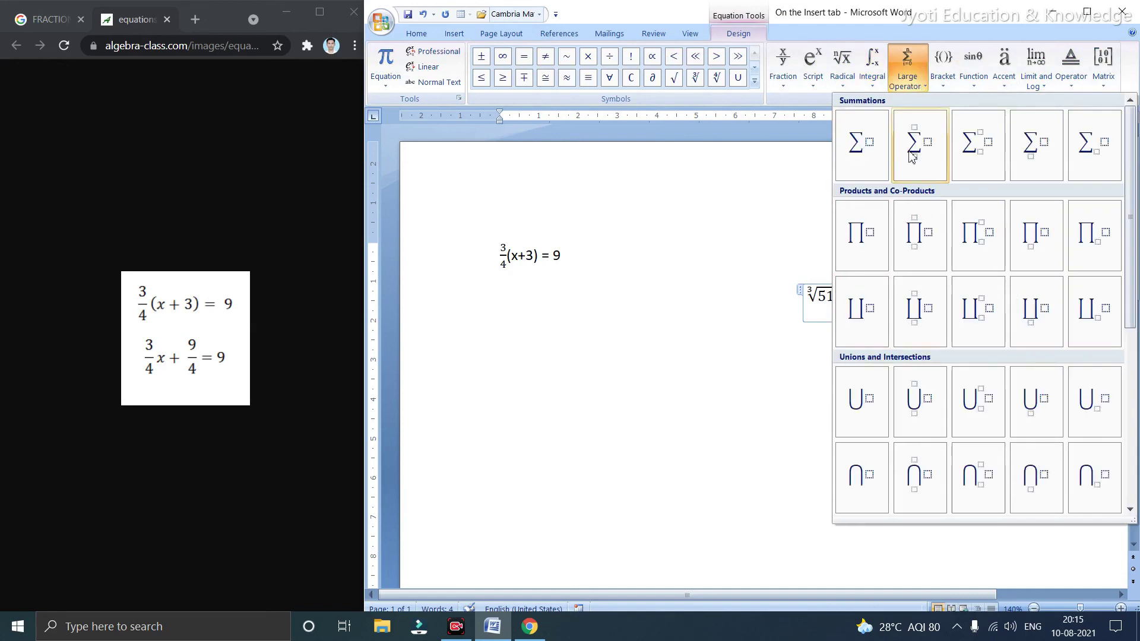
click(945, 86)
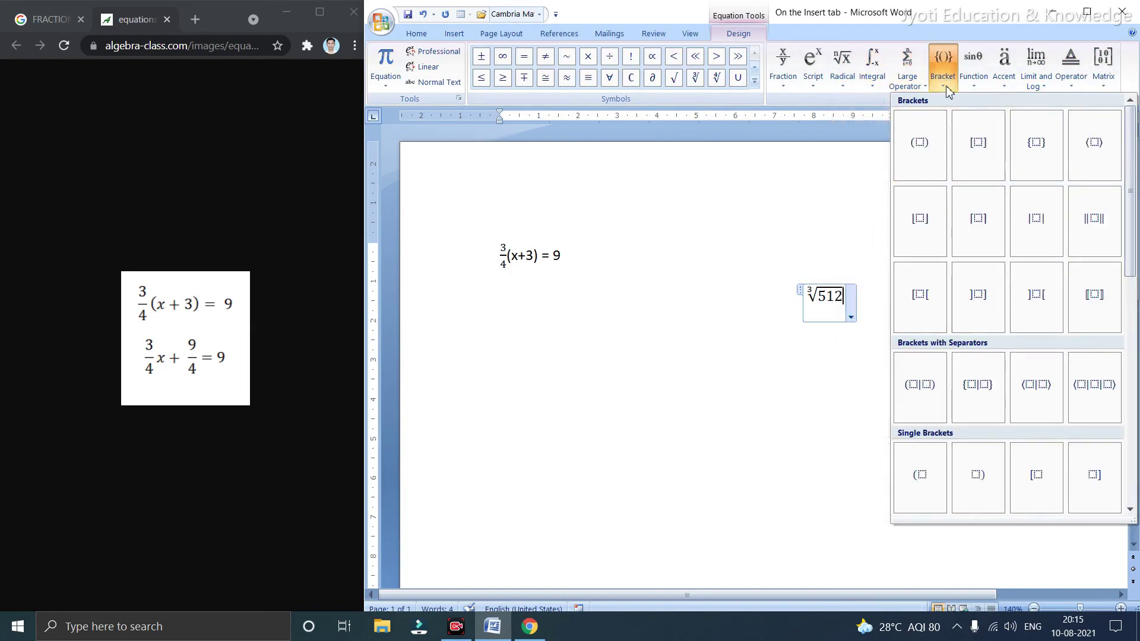
click(974, 83)
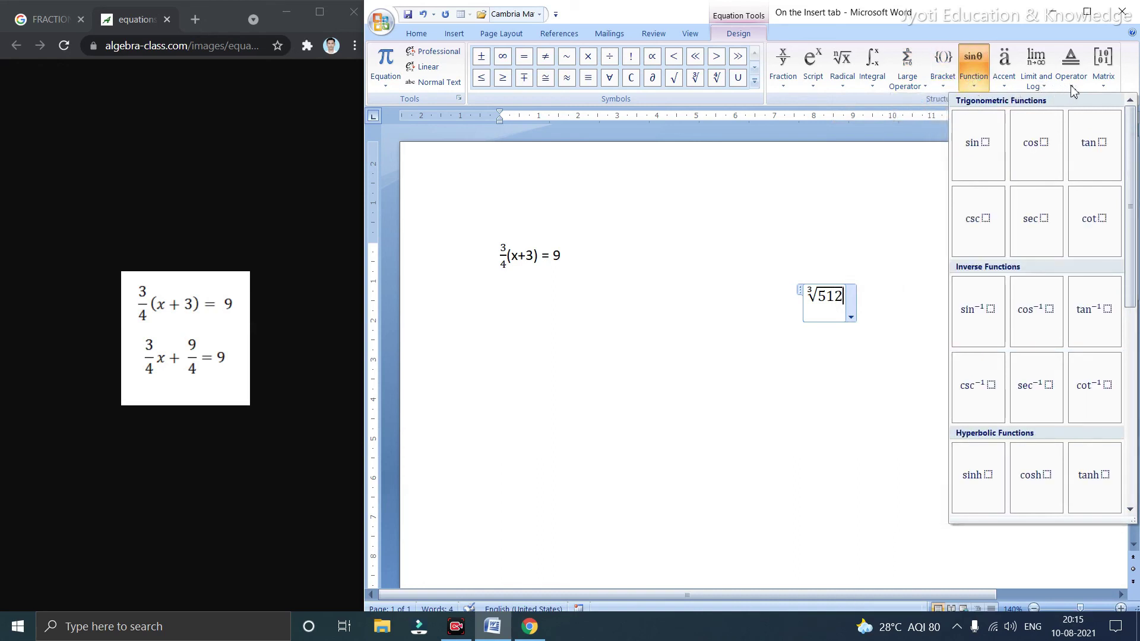
click(1105, 86)
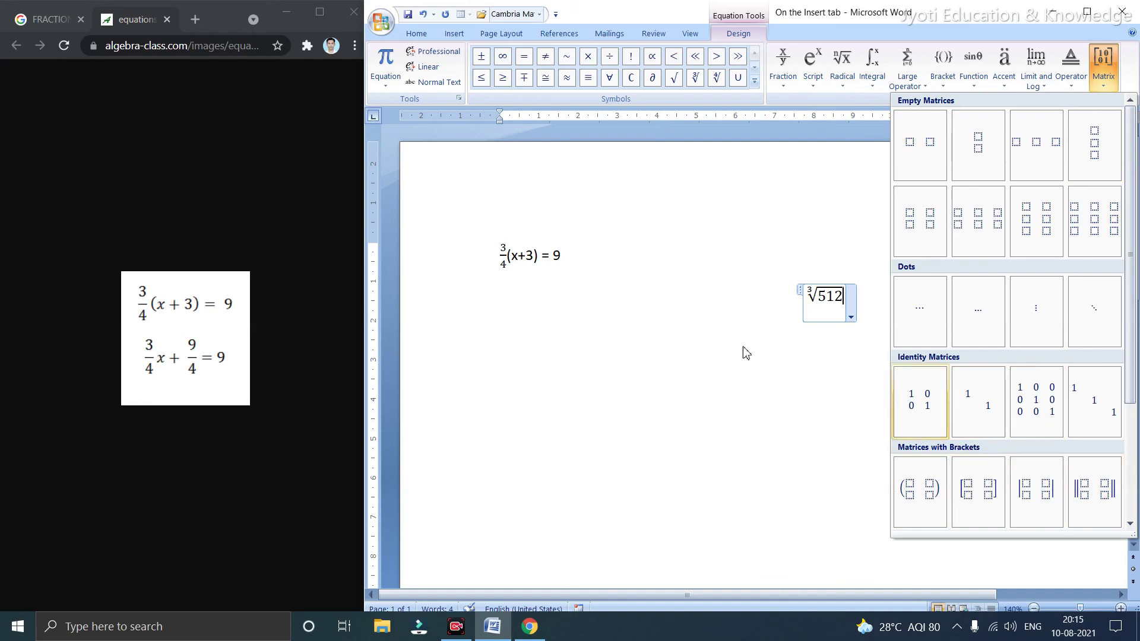
click(674, 318)
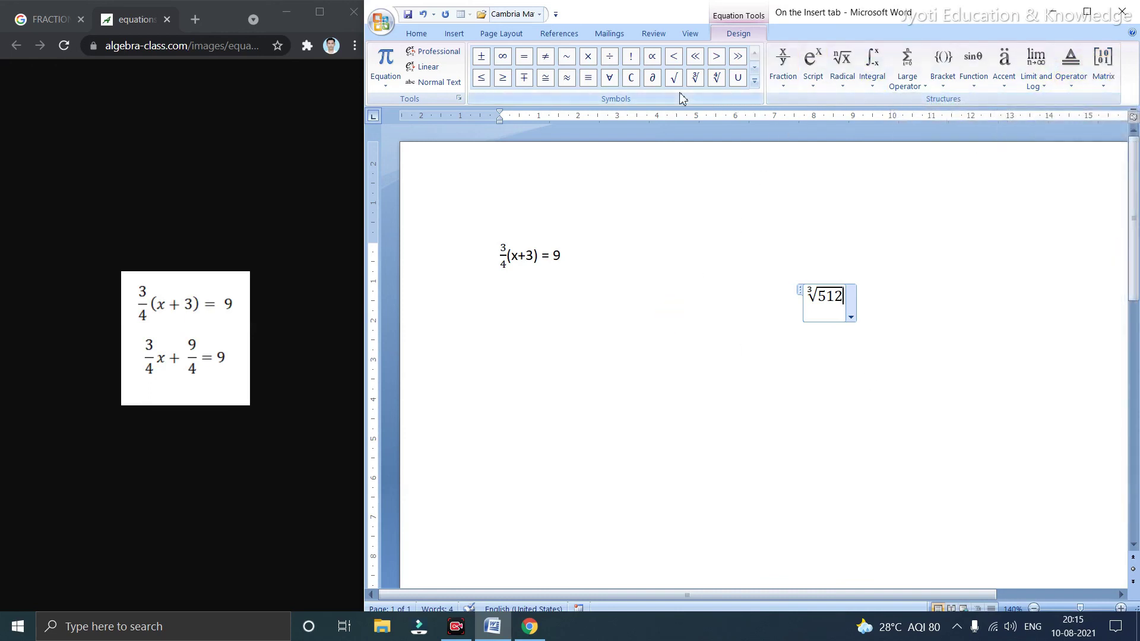
click(755, 80)
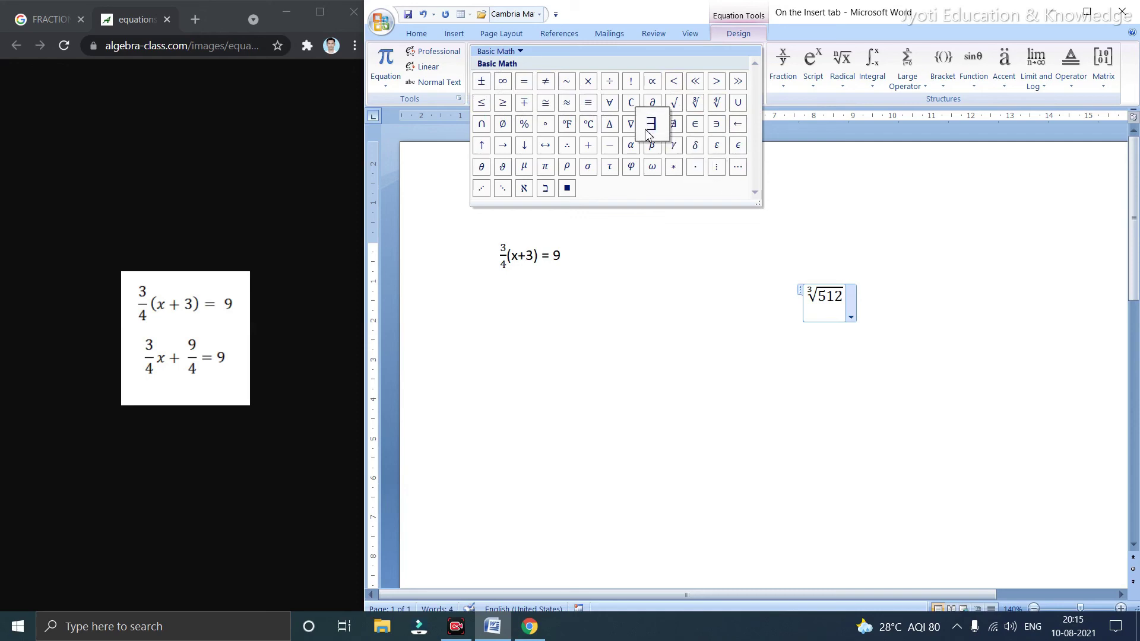
click(749, 240)
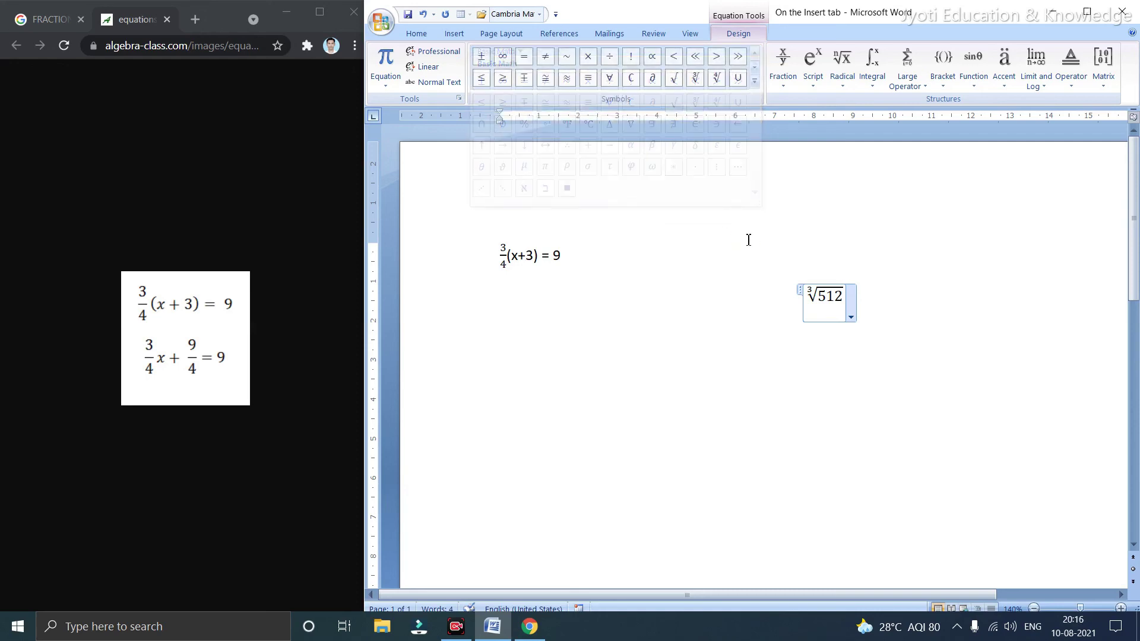